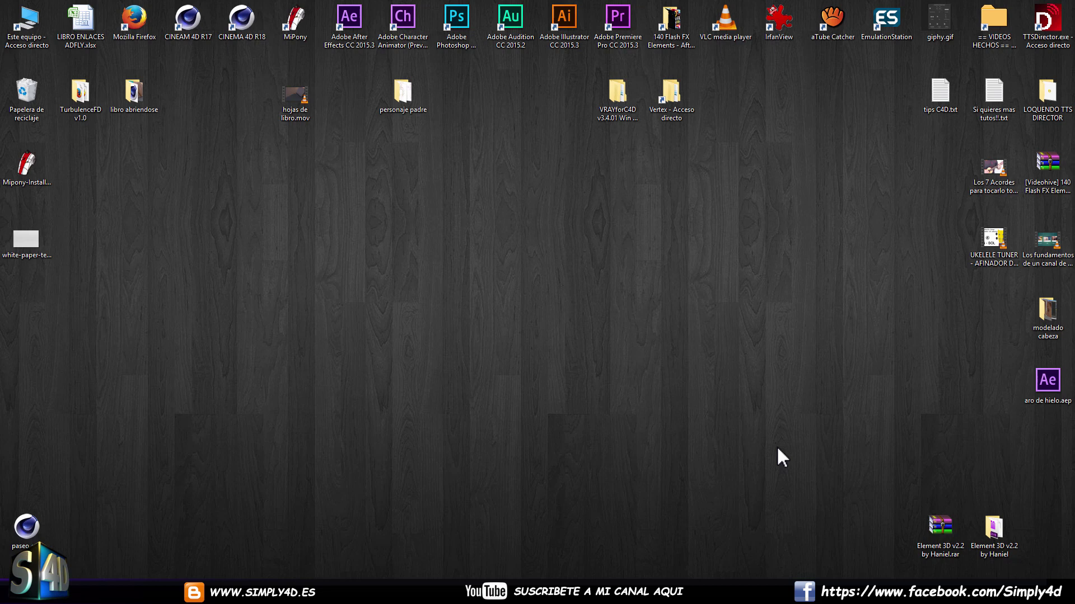
Watch the finished page-flip preview video fullscreen, then close the player.
double_click(290, 97)
double_click(822, 231)
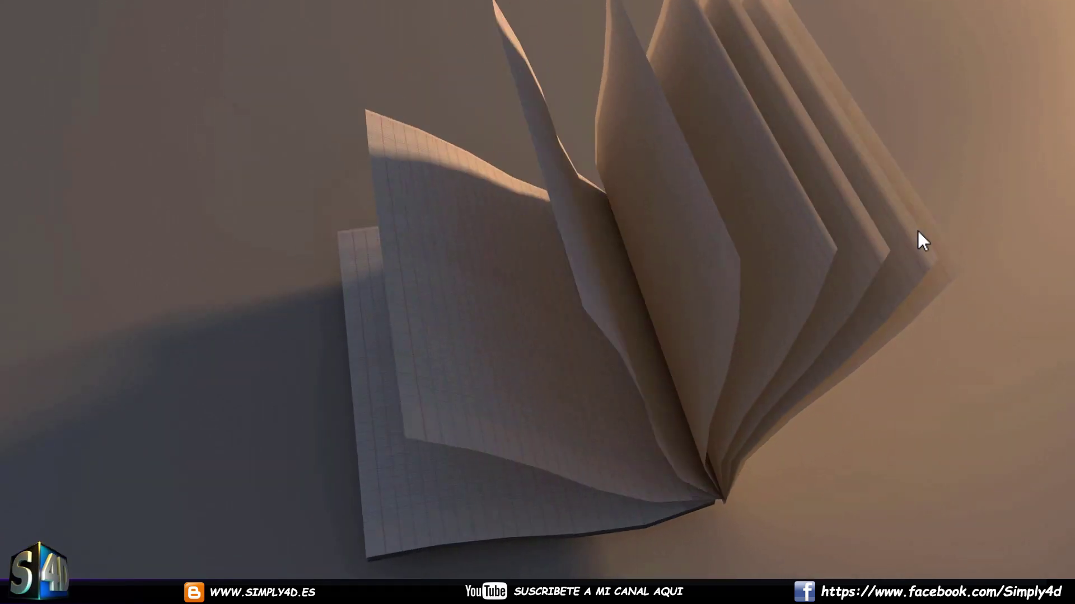
key(Escape)
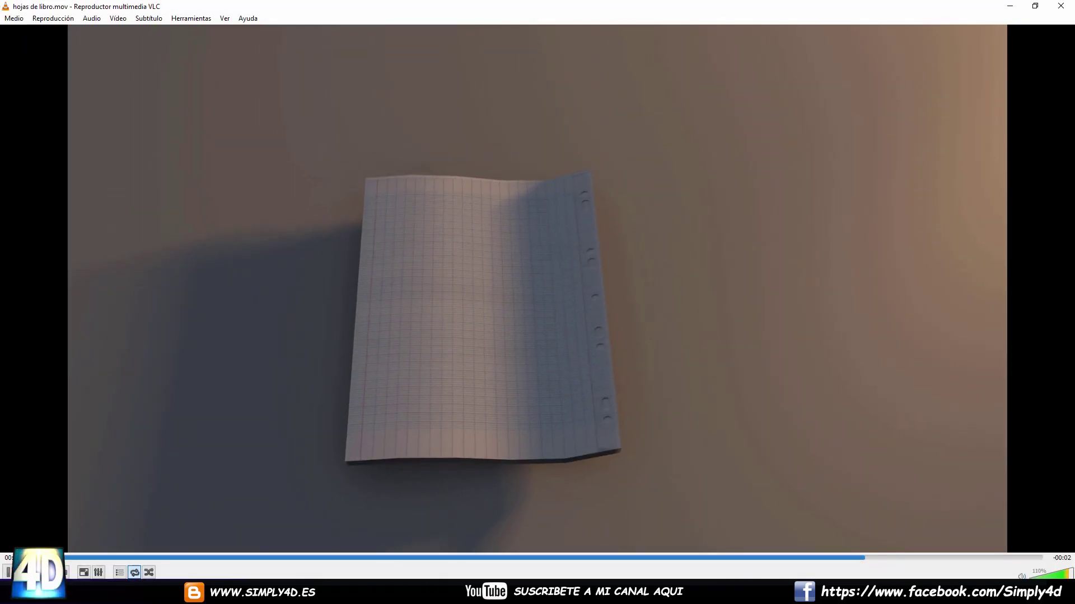
key(alt+F4)
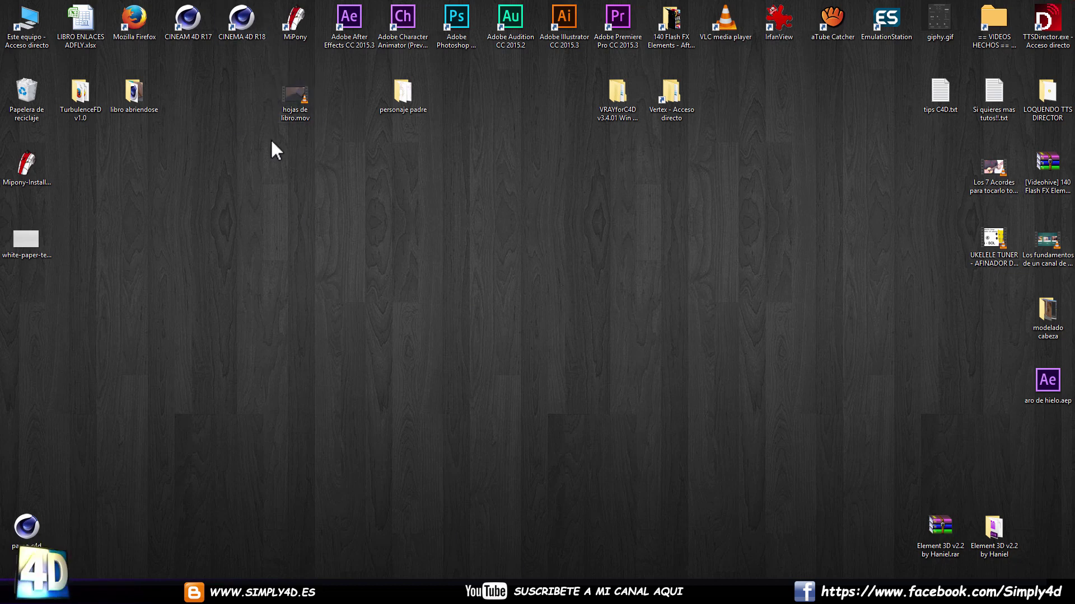
Launch Cinema 4D R18 and add a Plane shown in Gouraud (Lines) mode.
double_click(255, 32)
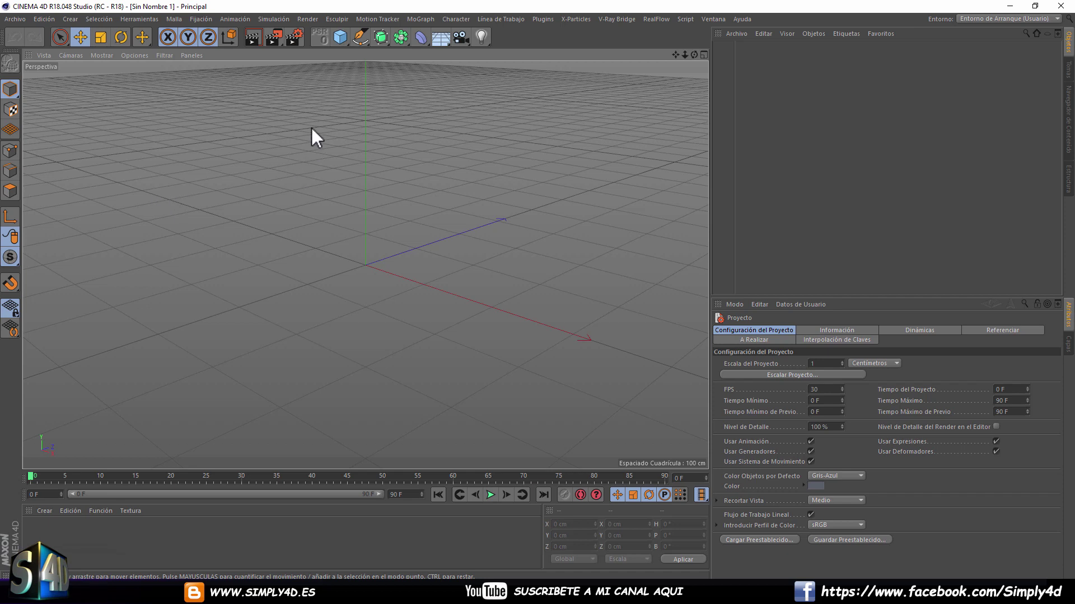
mouse_move(360, 203)
alt+mouse_down()
mouse_move(425, 175)
mouse_move(412, 176)
alt+mouse_up()
click(338, 35)
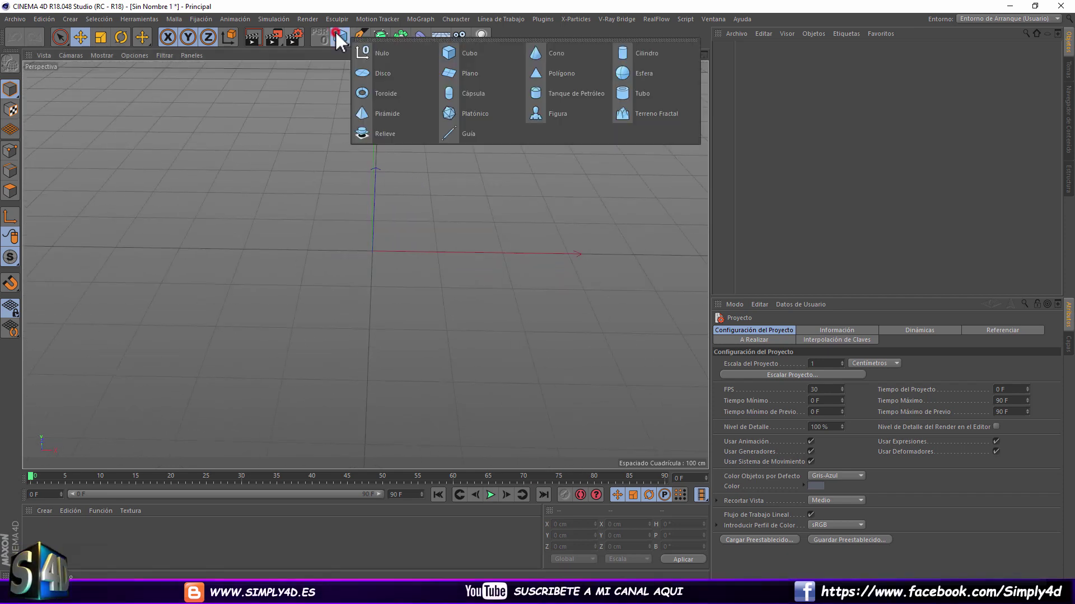
click(454, 71)
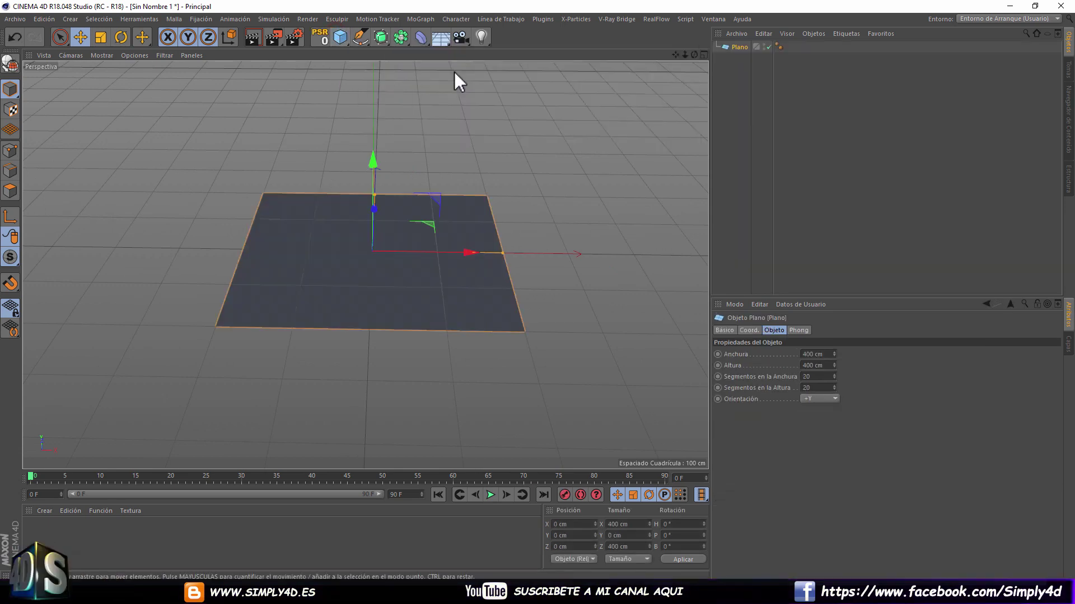
click(100, 56)
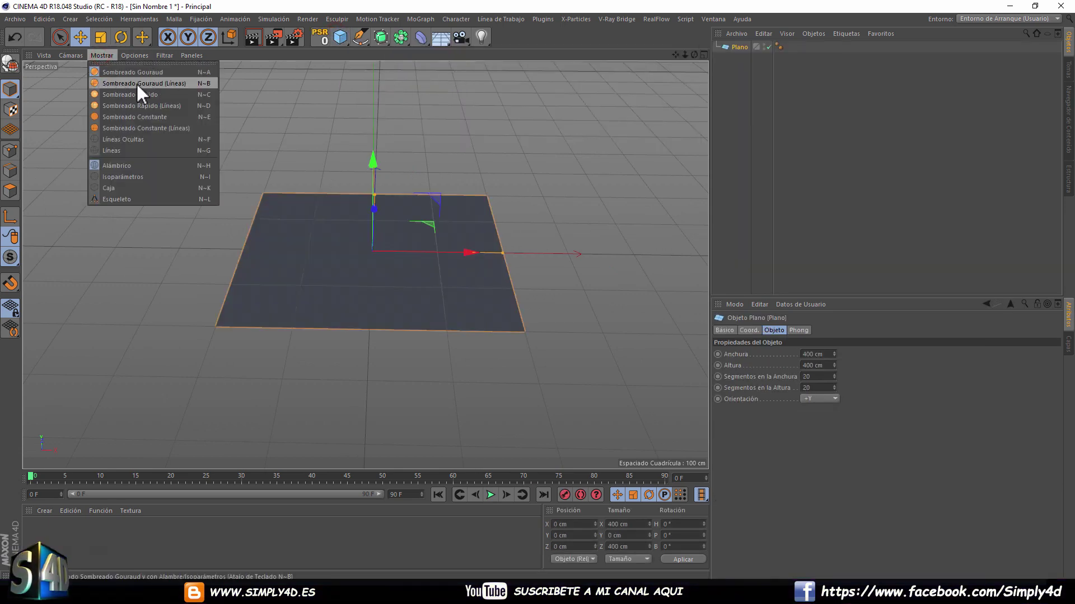
click(152, 84)
Cut the plane to 1 width and 1 height segment and maximize the top view.
alt+drag(407, 285, 407, 211)
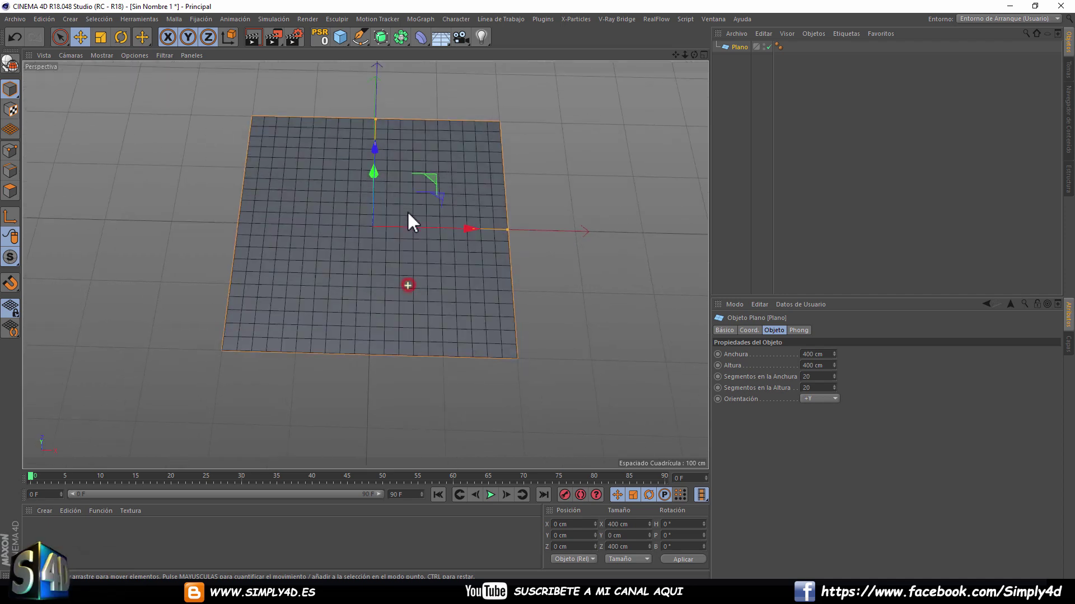
drag(834, 376, 834, 414)
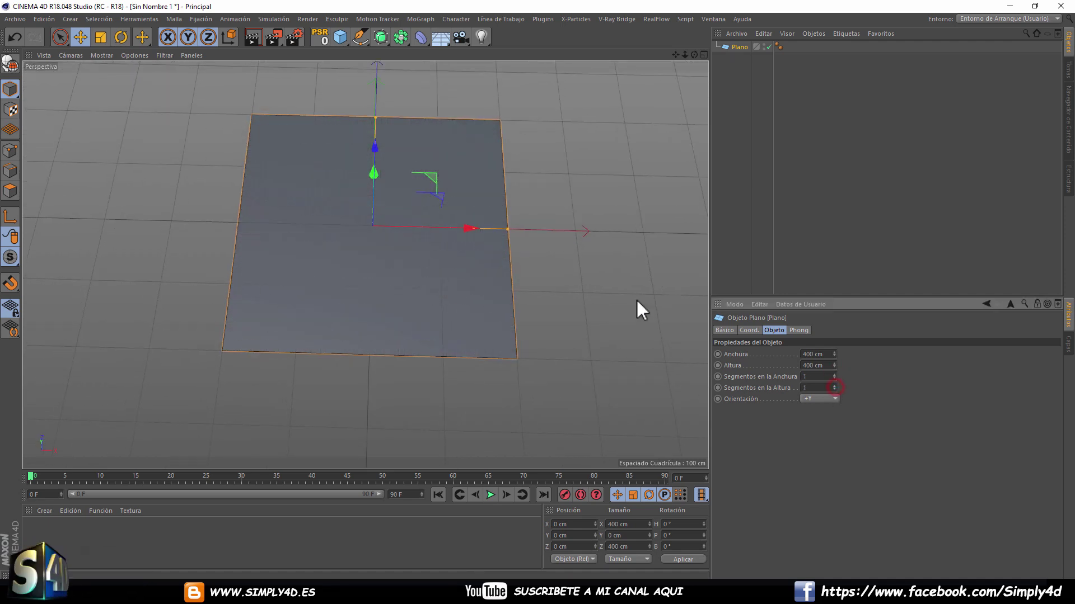
middle_click(637, 300)
middle_click(590, 193)
Show the top view in wireframe and set the plane's height to 600 cm.
click(130, 55)
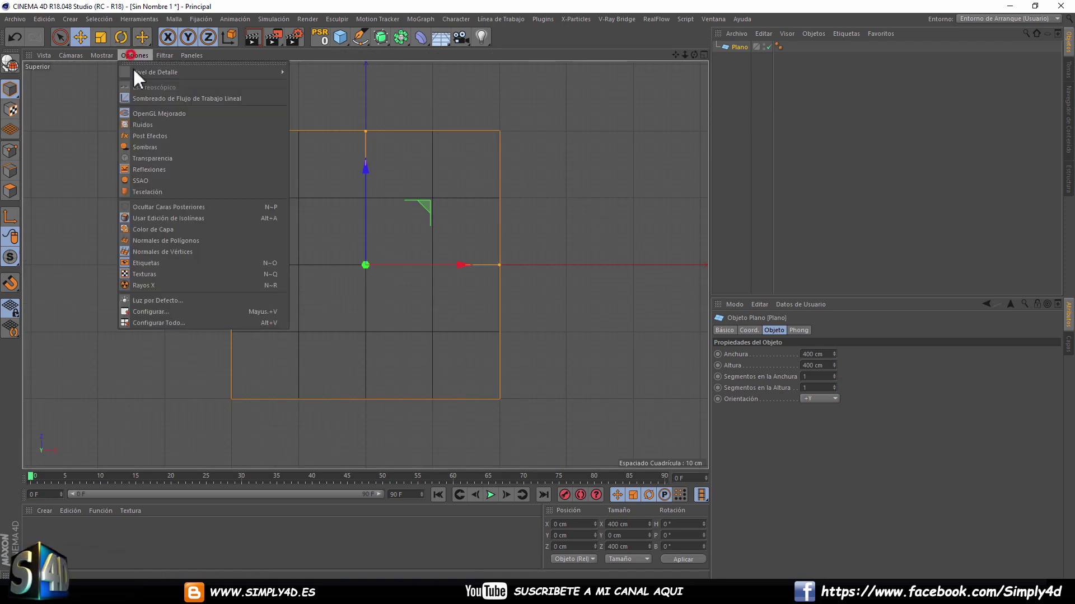
mouse_move(102, 55)
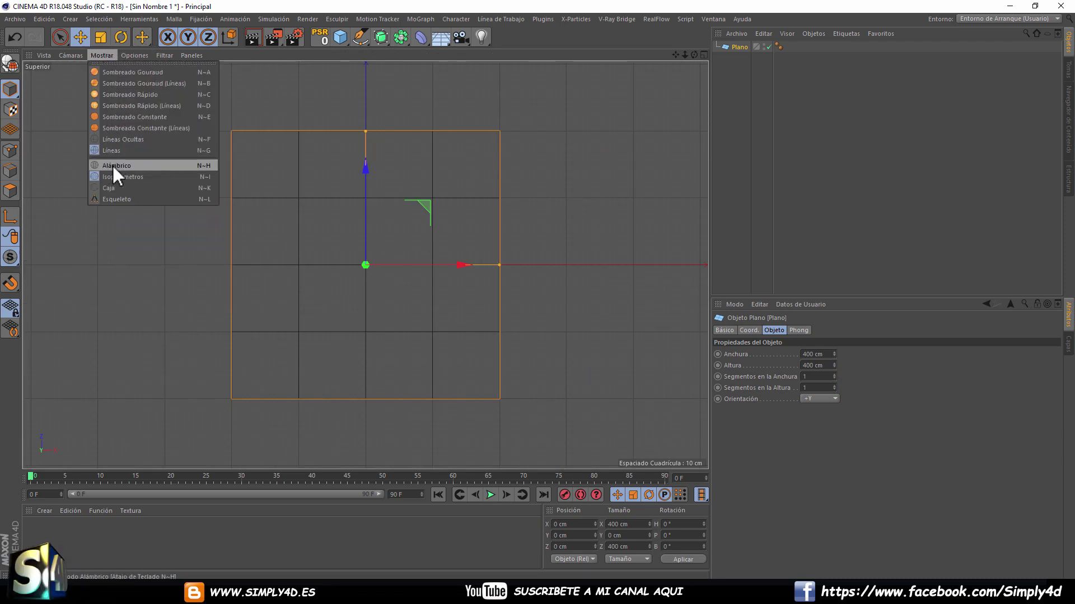
click(113, 166)
scroll(413, 264, down, 2)
scroll(443, 257, down, 3)
mouse_move(397, 177)
mouse_down()
mouse_move(411, 133)
mouse_move(412, 145)
mouse_up()
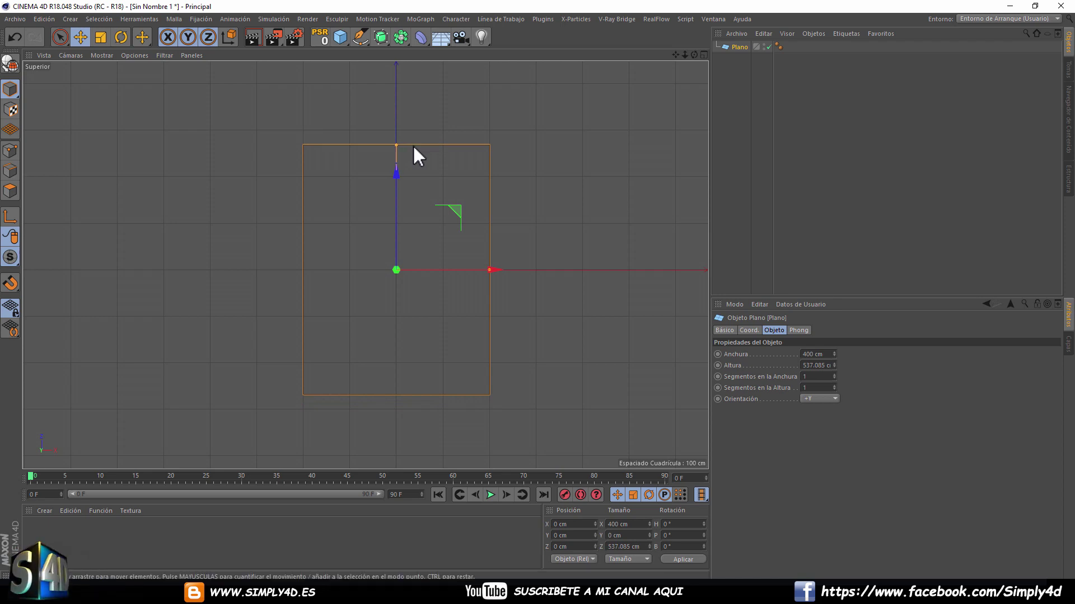
drag(397, 144, 393, 129)
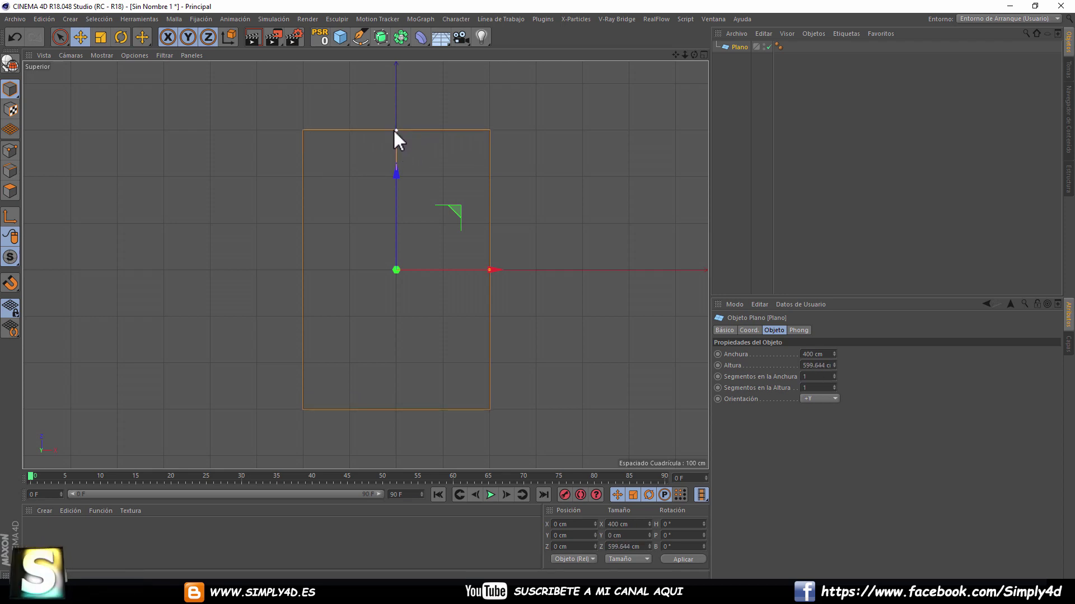
click(804, 366)
text(600)
key(Return)
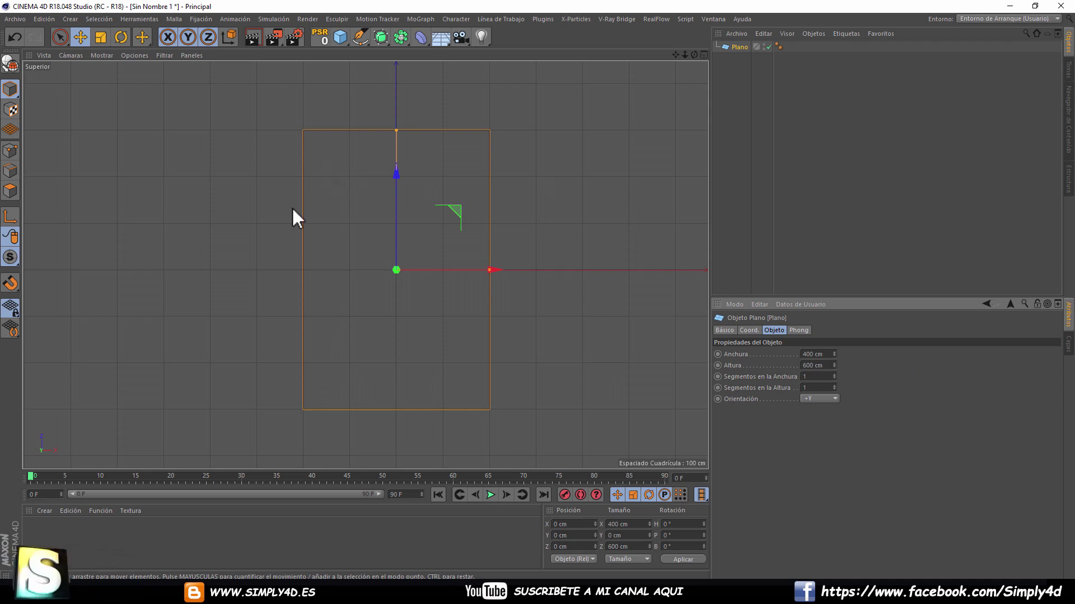
Give the plane 4 width segments and 6 height segments, then maximize perspective.
click(834, 374)
click(833, 375)
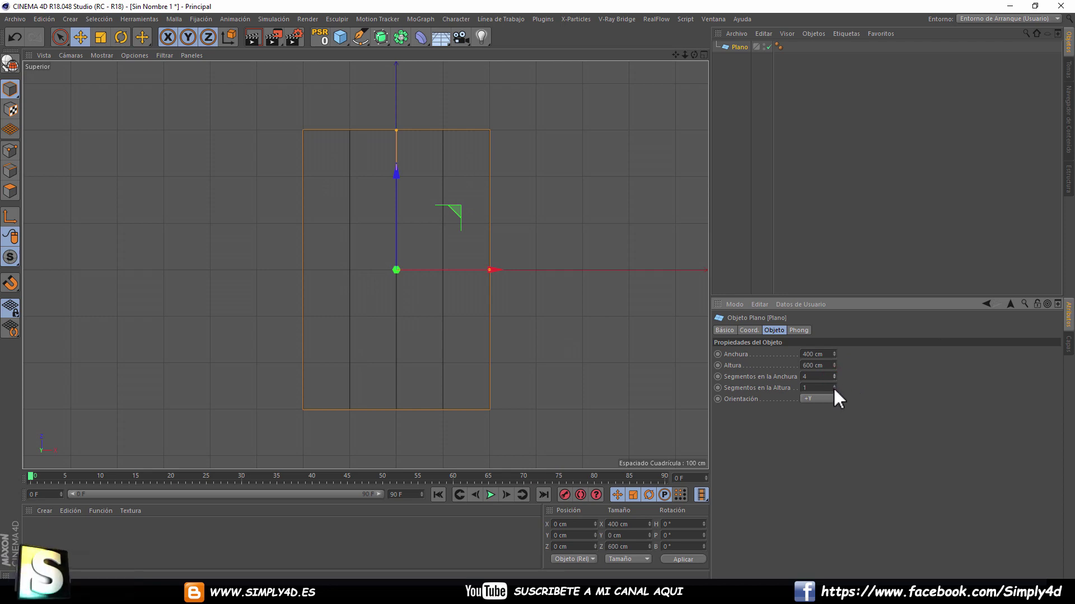
click(832, 386)
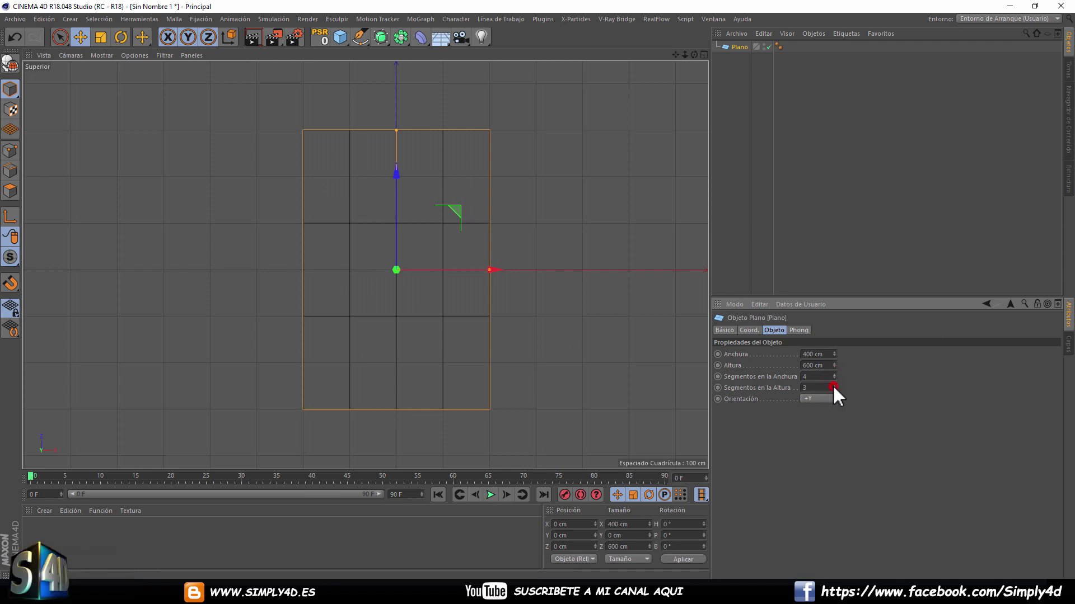
click(833, 386)
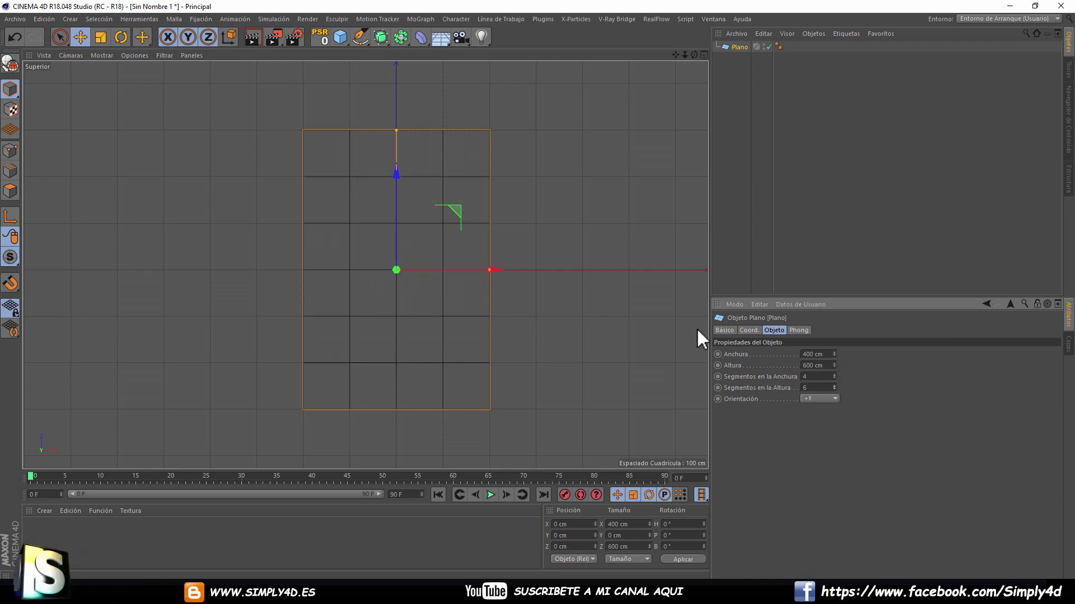
middle_click(504, 269)
middle_click(249, 187)
Select Plano and make it an editable polygon object, then browse the Mesh menu.
mouse_move(445, 197)
alt+mouse_down()
mouse_move(465, 200)
mouse_move(462, 243)
mouse_move(501, 226)
mouse_move(485, 215)
mouse_move(530, 211)
alt+mouse_up()
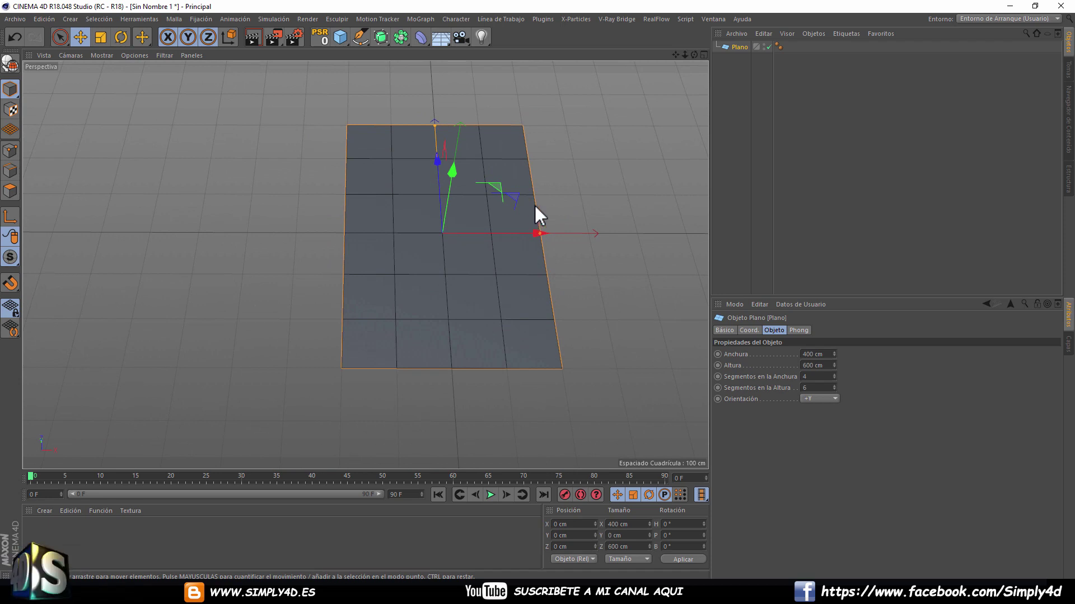
click(736, 47)
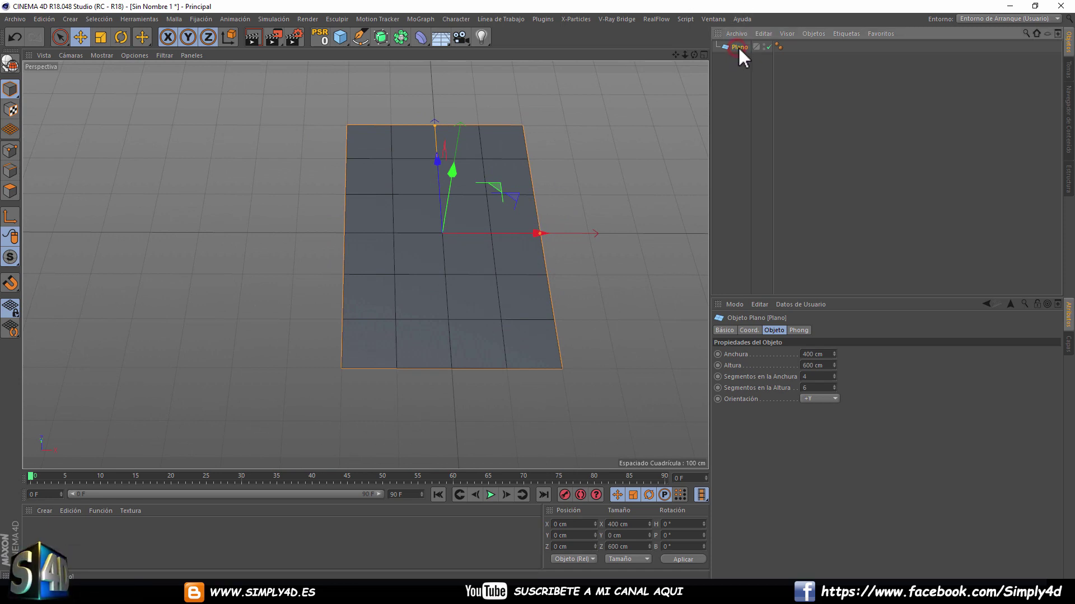
click(12, 66)
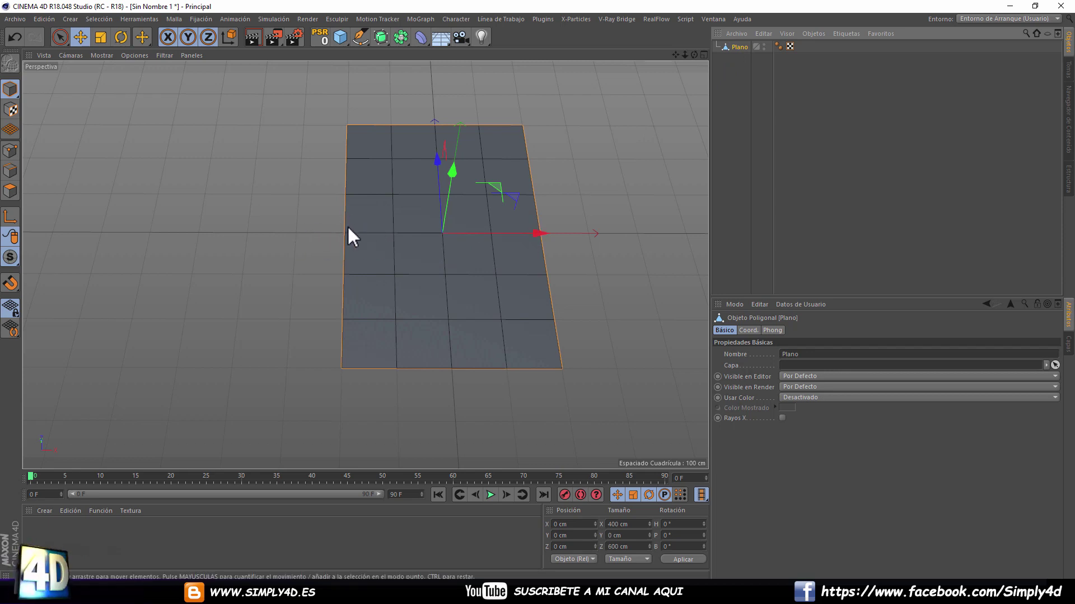
click(175, 19)
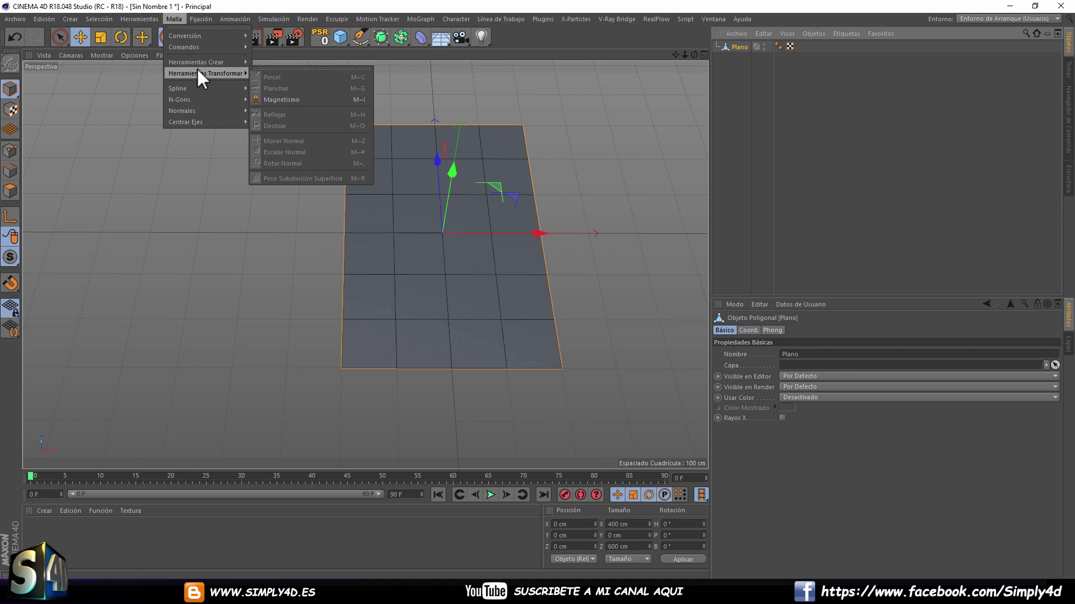
mouse_move(201, 88)
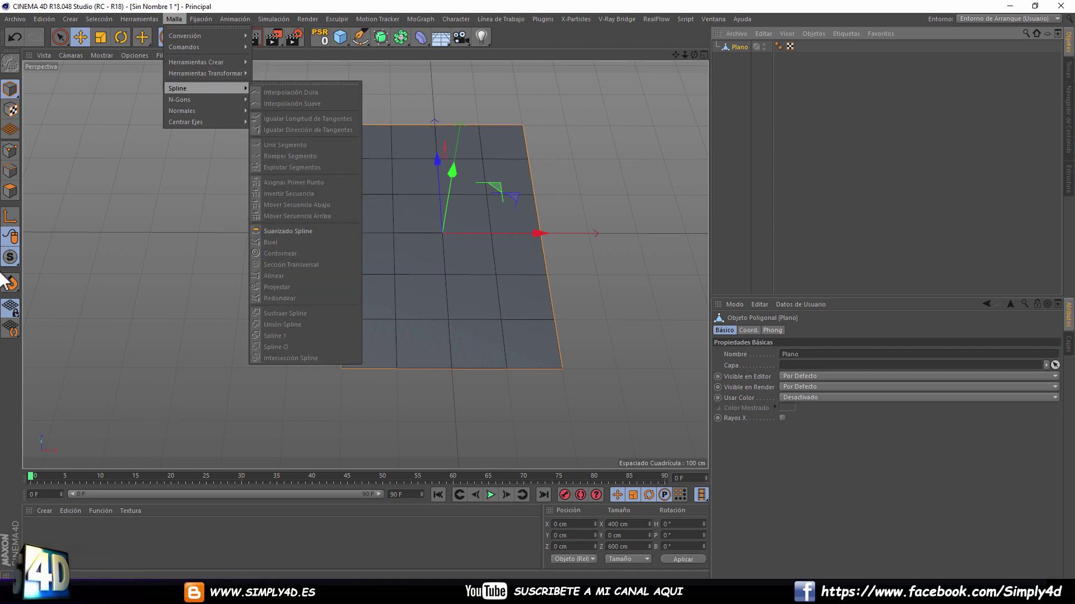
click(737, 49)
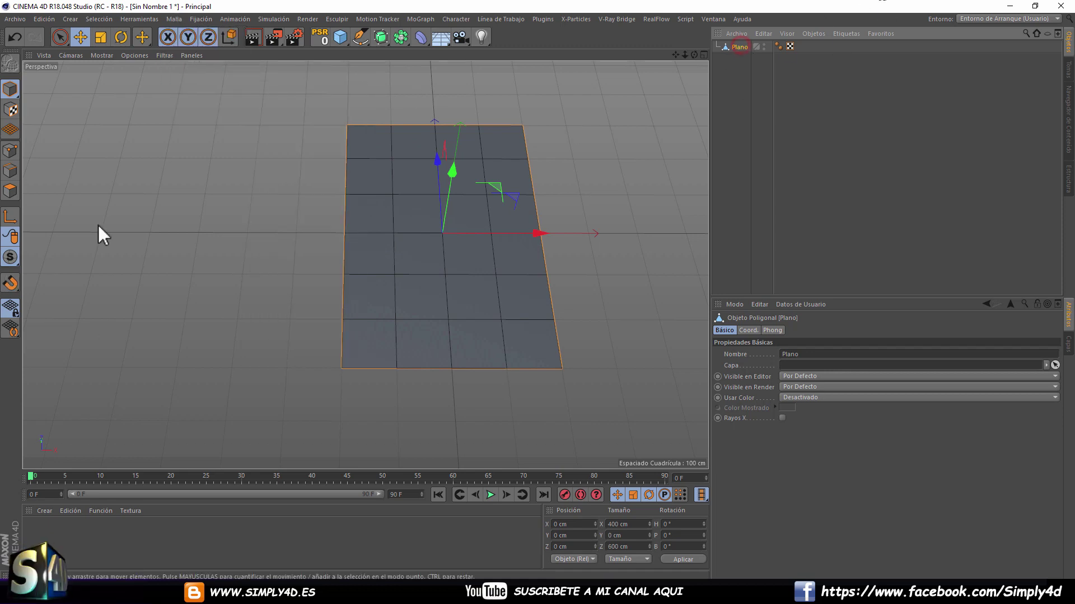
click(151, 19)
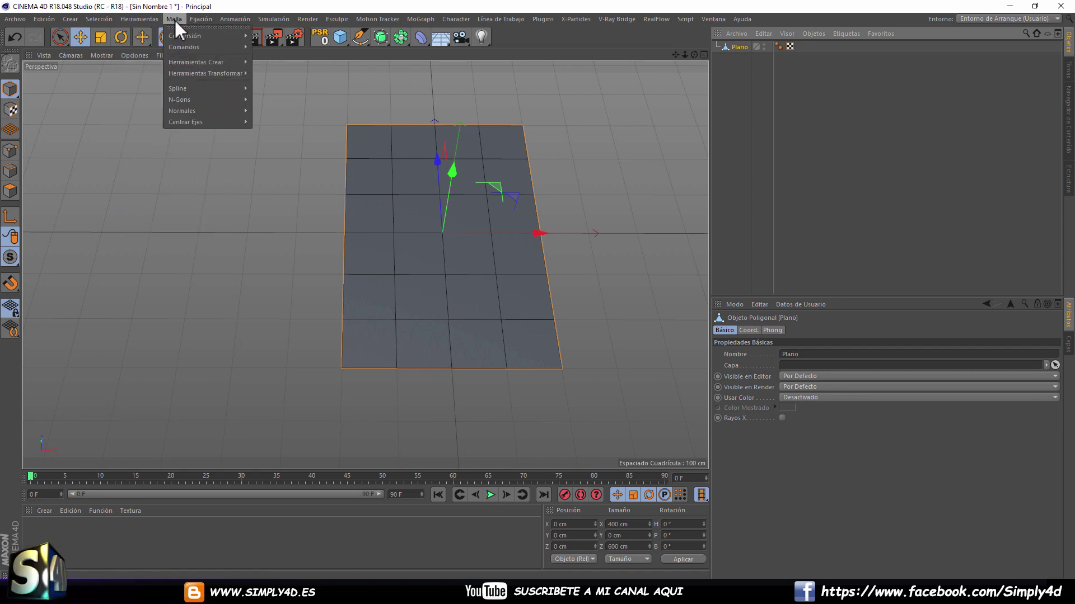
mouse_move(185, 122)
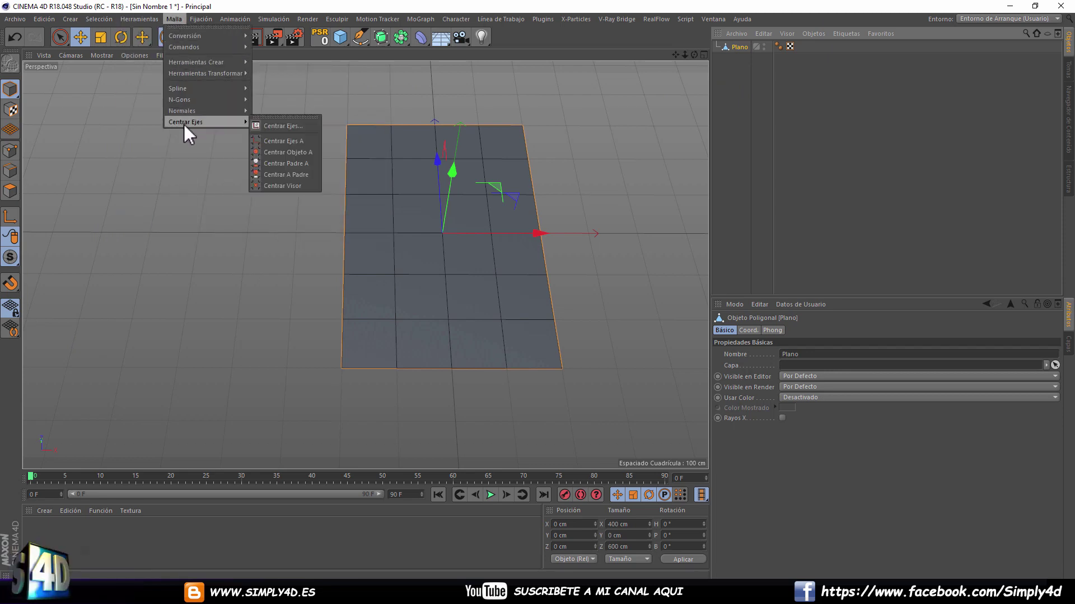
Move the plane's axis to its left edge and test-rotate around it, then undo.
click(280, 127)
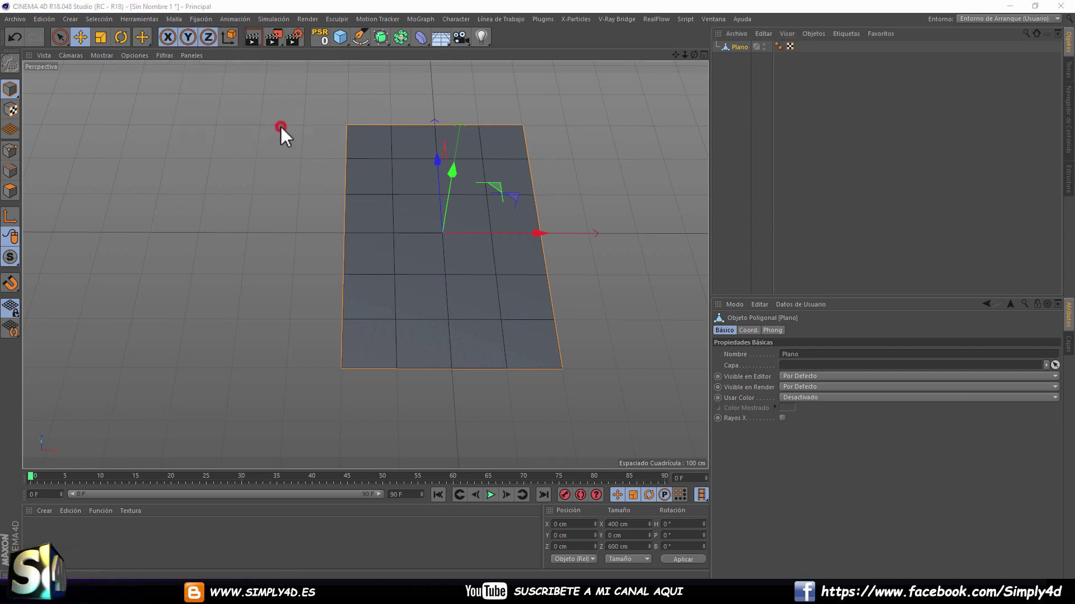
drag(197, 116, 173, 113)
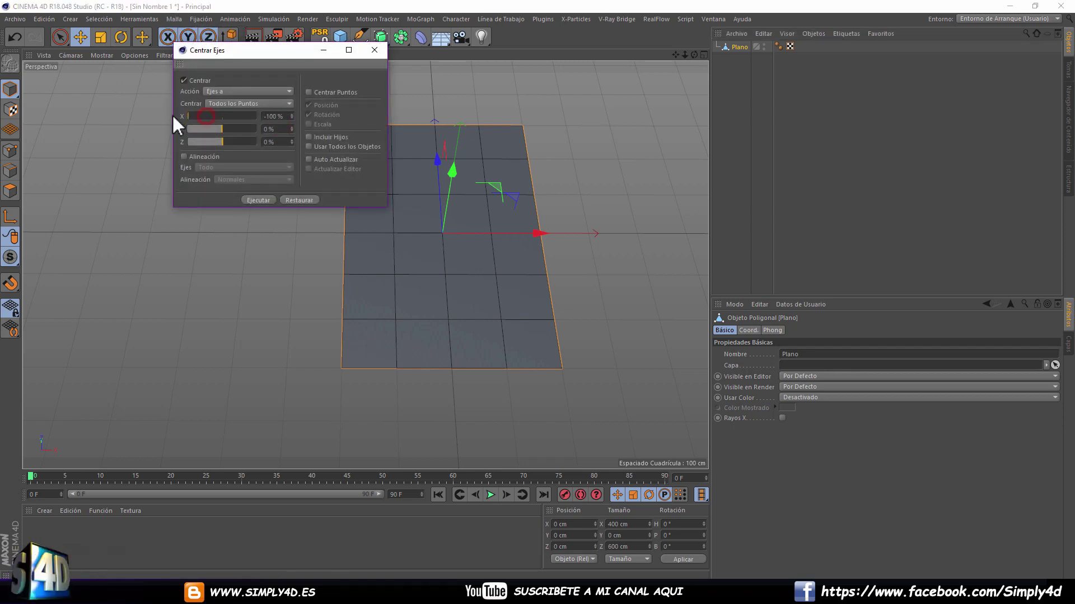
click(257, 199)
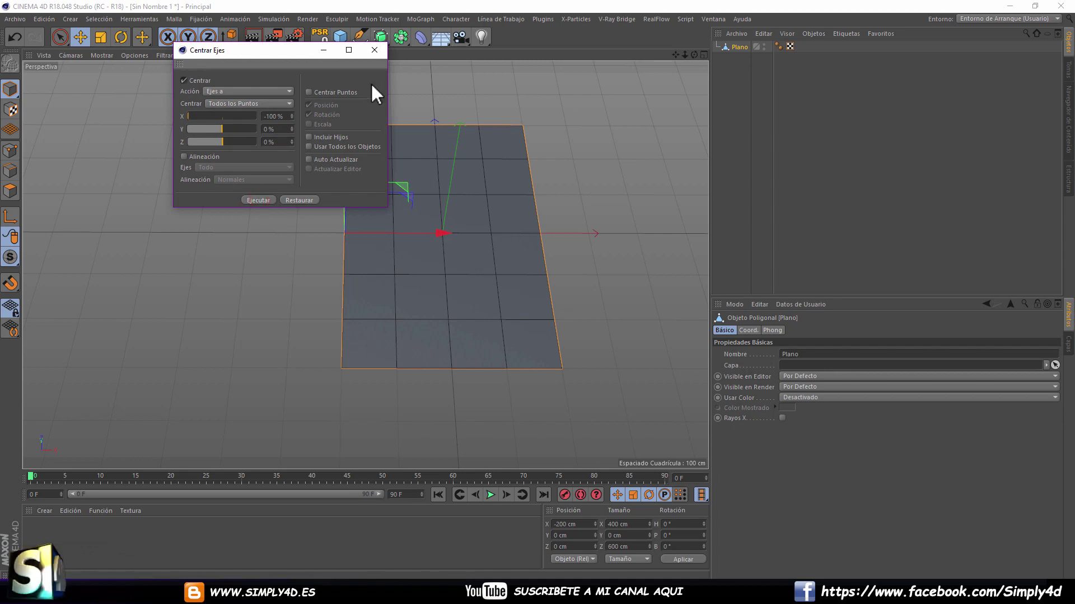
click(374, 49)
click(121, 37)
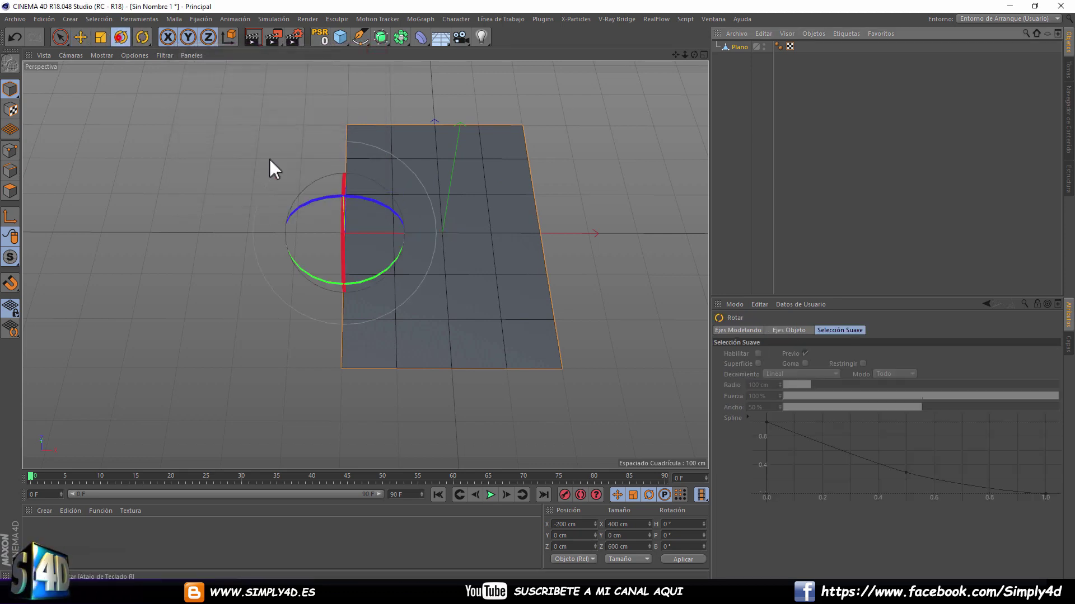
drag(367, 197, 408, 217)
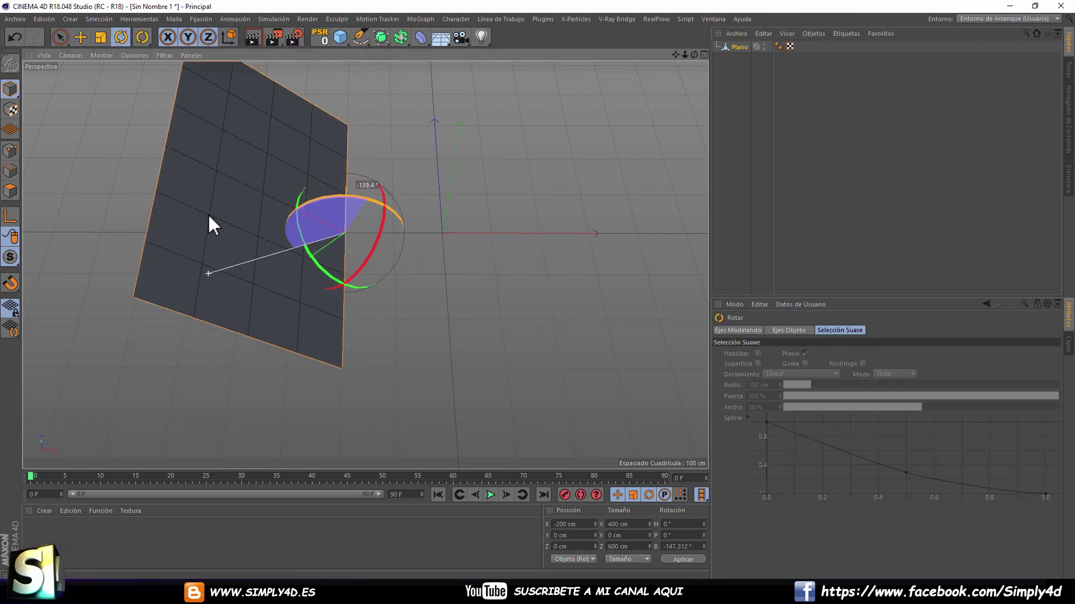
drag(409, 217, 327, 225)
key(ctrl+z)
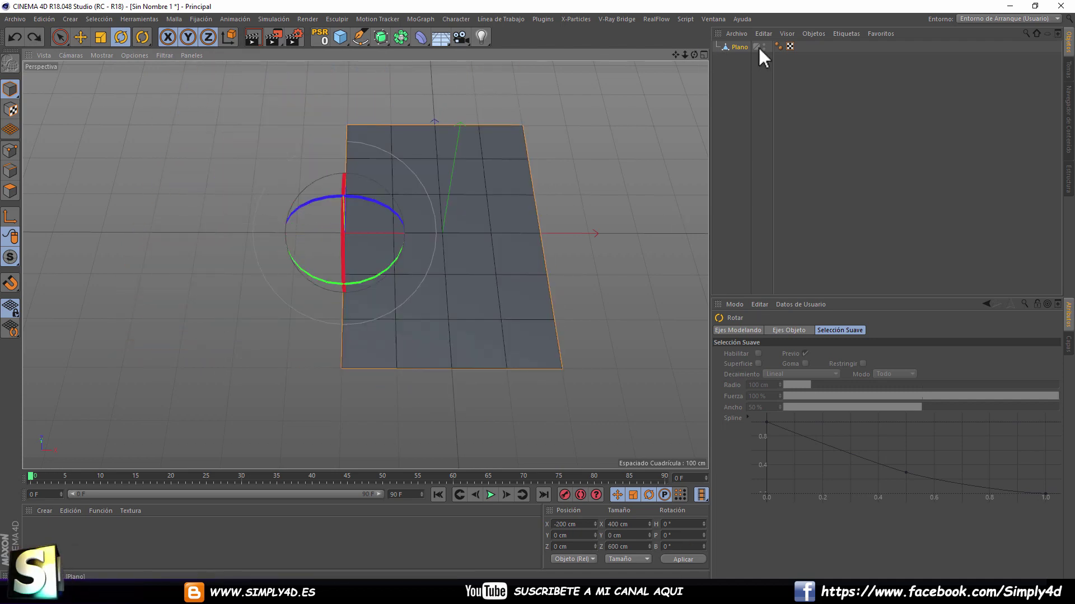
Slide the plane along X to Position 0 cm and frame it in the view.
click(739, 47)
click(82, 37)
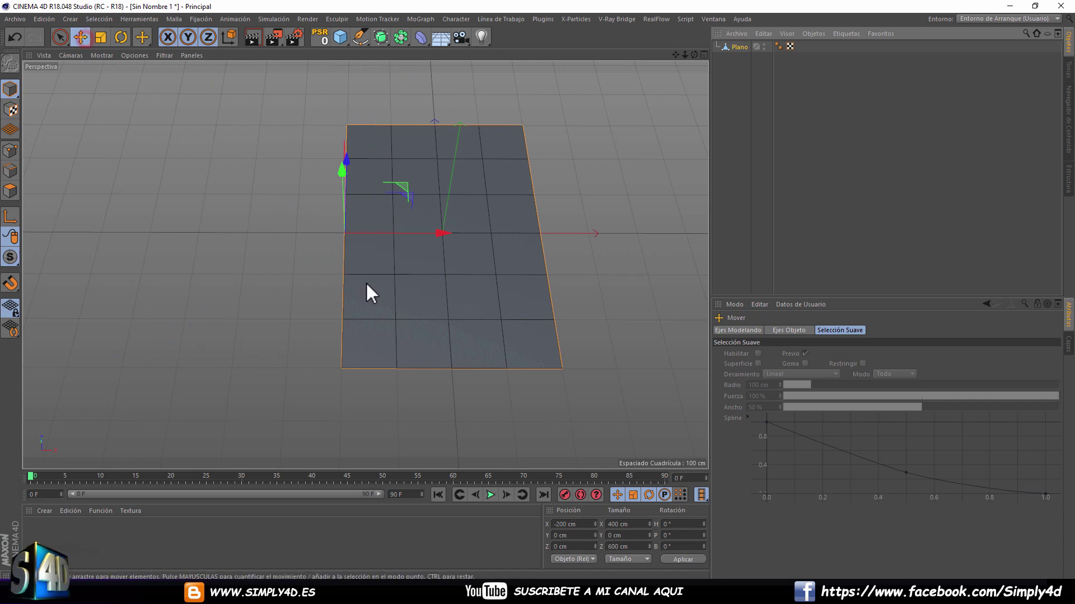
drag(400, 236, 495, 229)
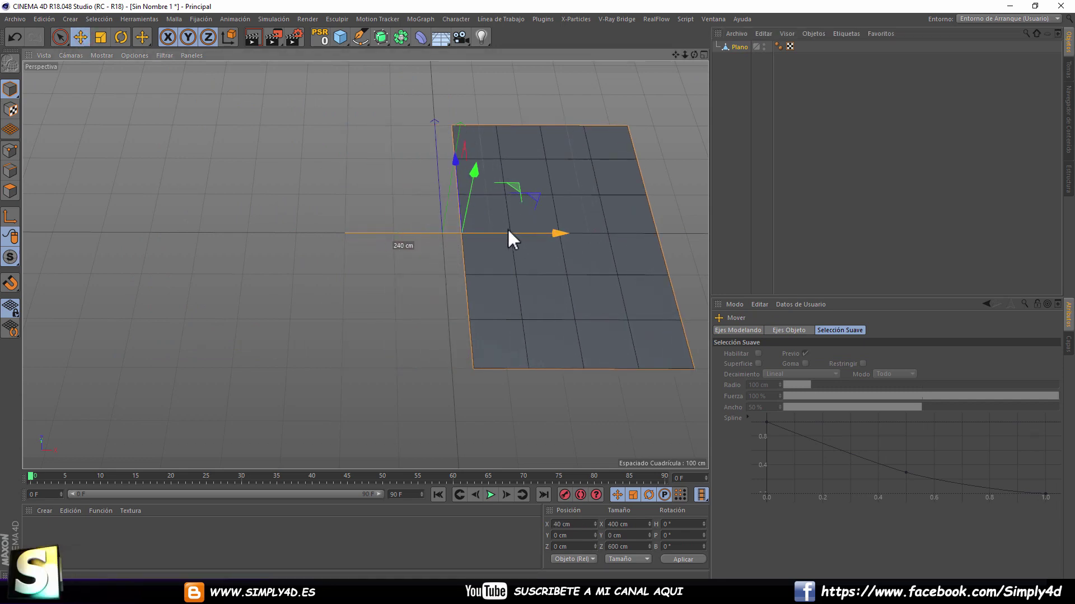
scroll(500, 225, down, 3)
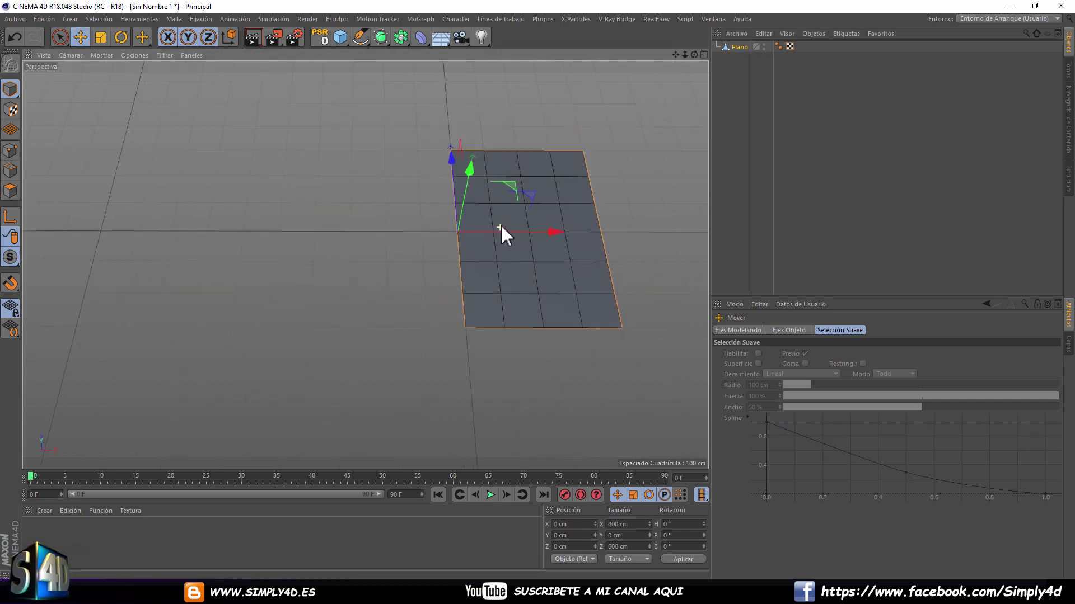
scroll(470, 238, down, 2)
mouse_move(444, 250)
alt+mouse_down()
mouse_move(472, 231)
mouse_move(473, 287)
mouse_move(381, 281)
mouse_move(489, 252)
mouse_move(462, 232)
mouse_move(497, 242)
mouse_move(492, 235)
alt+mouse_up()
scroll(468, 234, up, 2)
scroll(471, 237, up, 2)
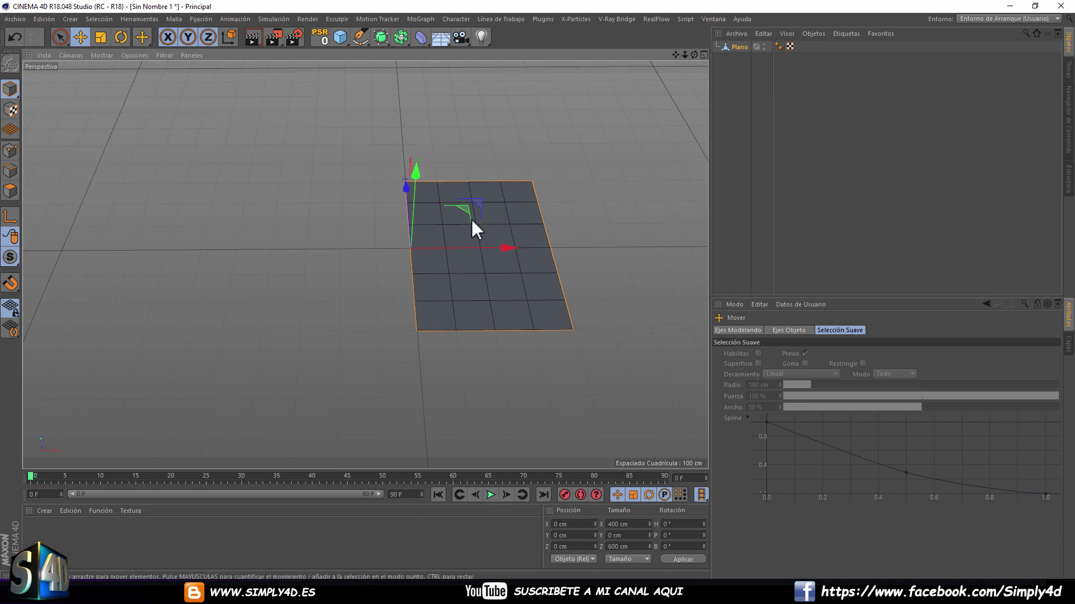
Key the plane's bank at 0° on frame 0 and -180° at frame 50, then play it back.
click(738, 47)
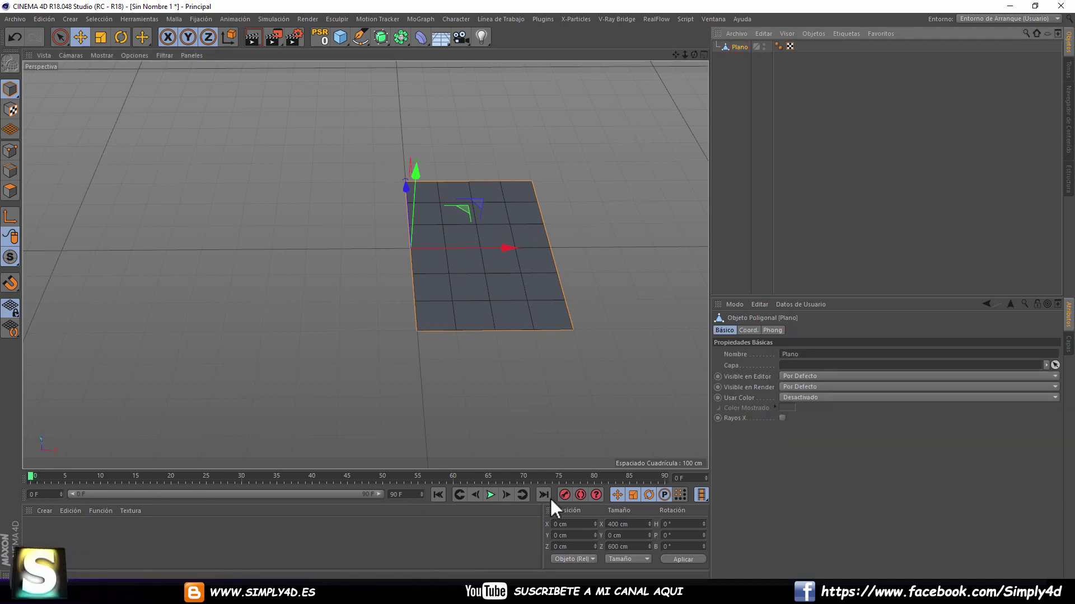
click(119, 37)
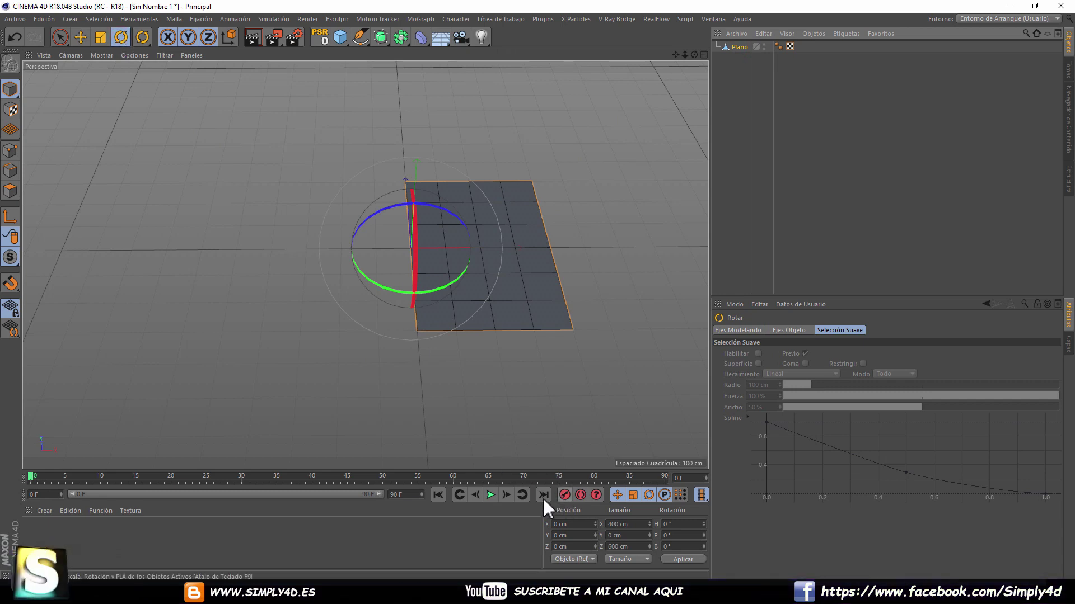
click(564, 495)
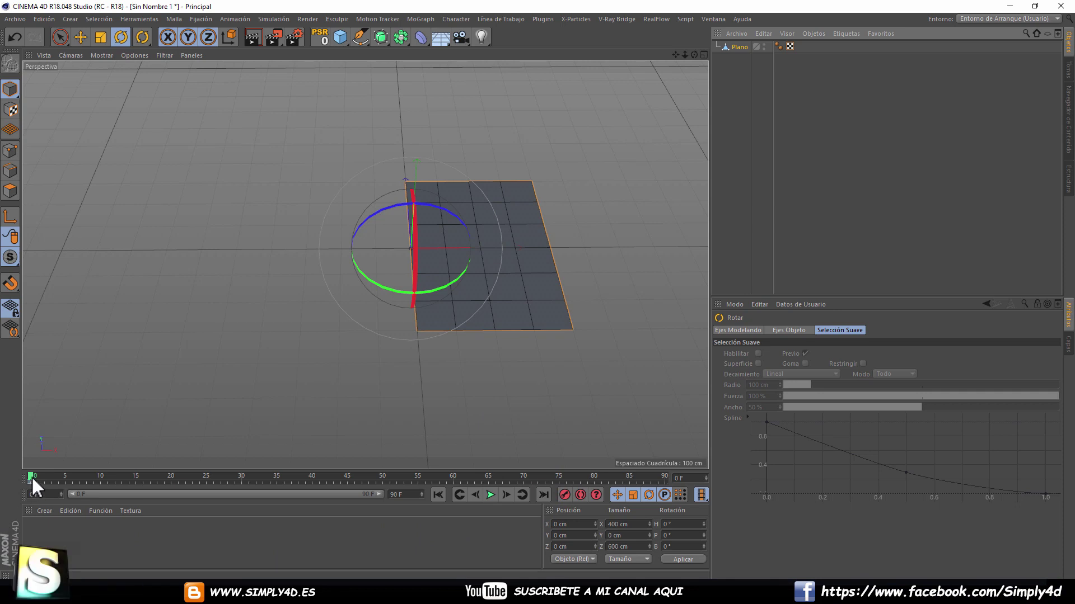
drag(31, 475, 145, 477)
drag(379, 477, 384, 476)
mouse_move(454, 217)
mouse_down()
mouse_move(367, 230)
mouse_move(360, 255)
mouse_move(381, 284)
mouse_move(378, 274)
mouse_up()
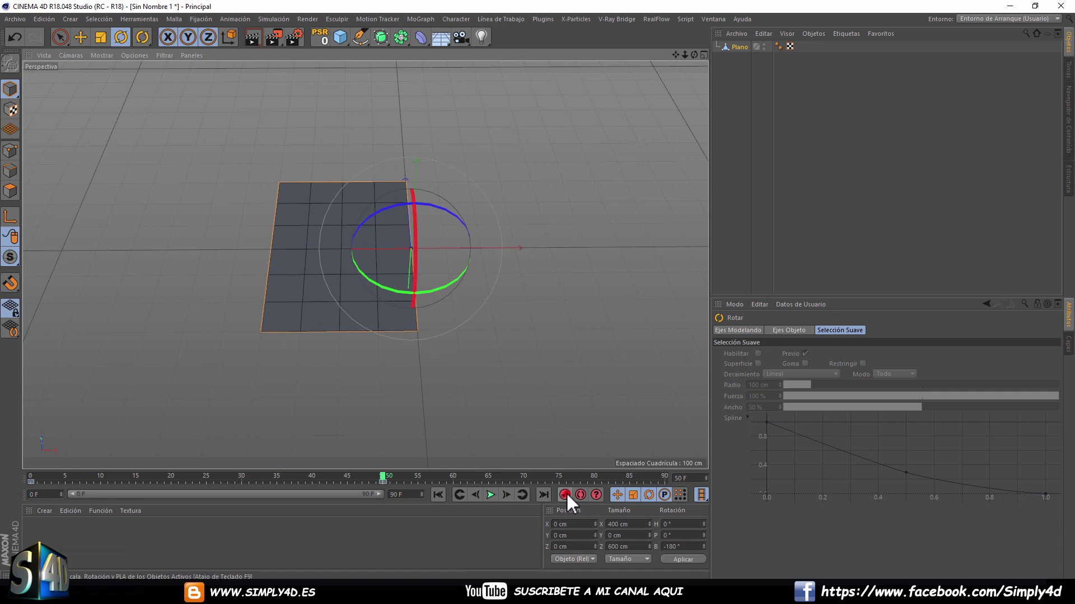
click(443, 490)
click(488, 494)
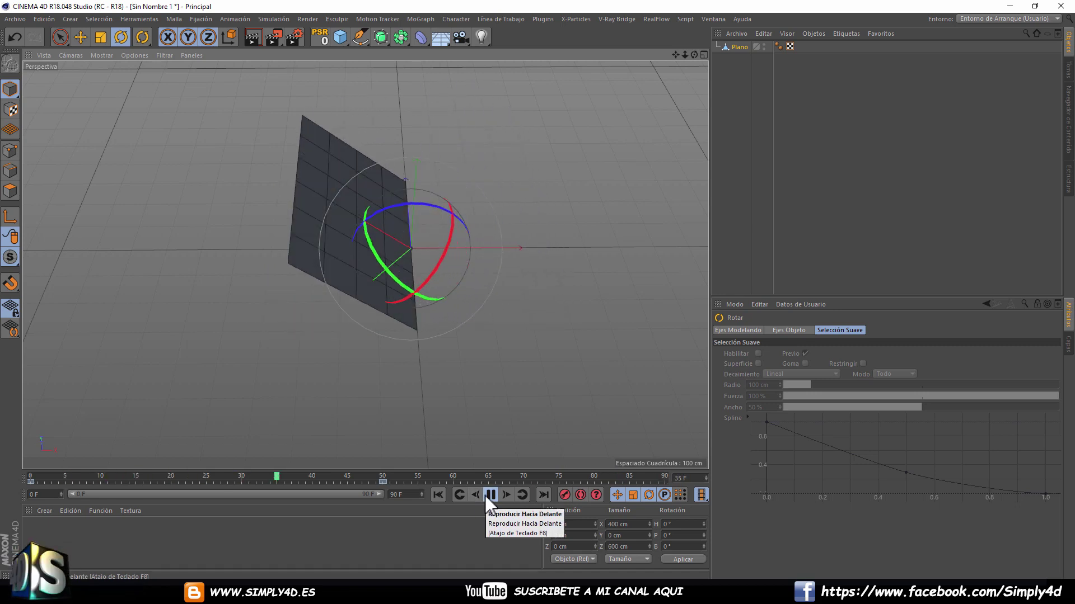
click(434, 494)
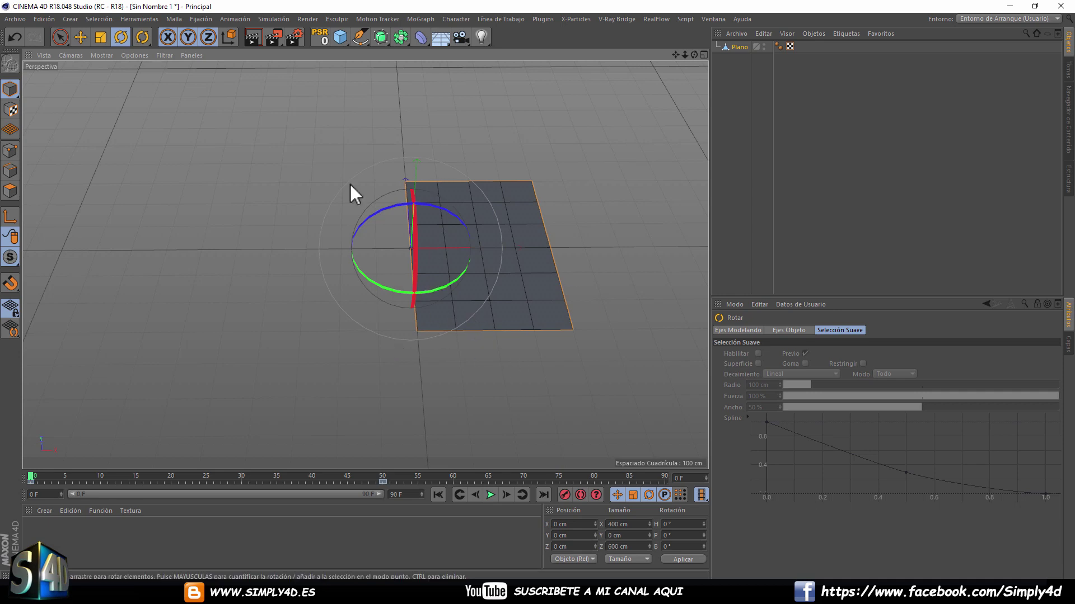
Add a Bend deformer with its strength set to 180°.
click(339, 36)
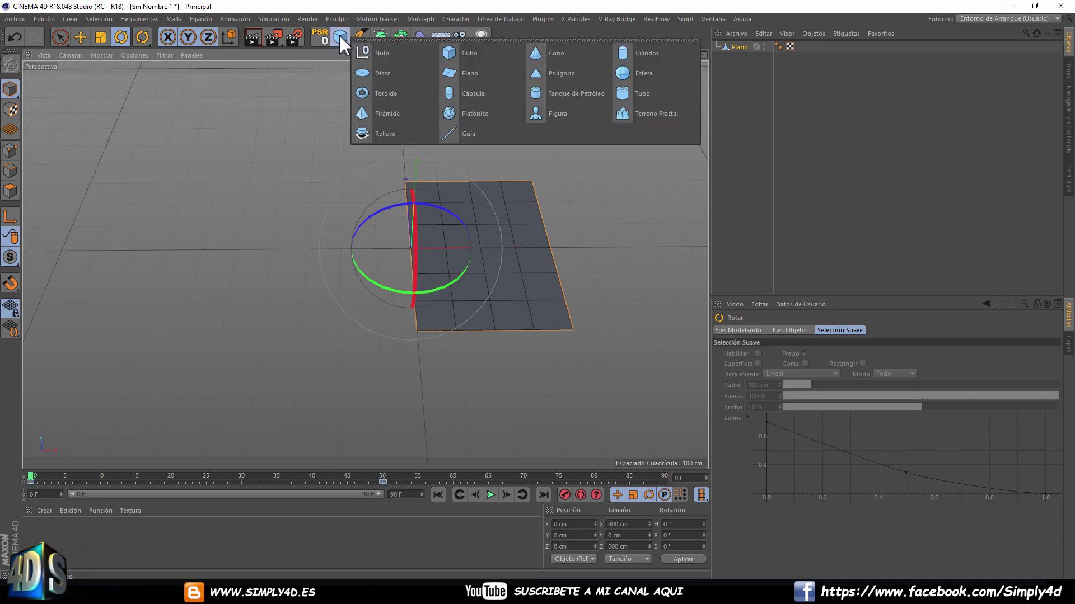
click(739, 47)
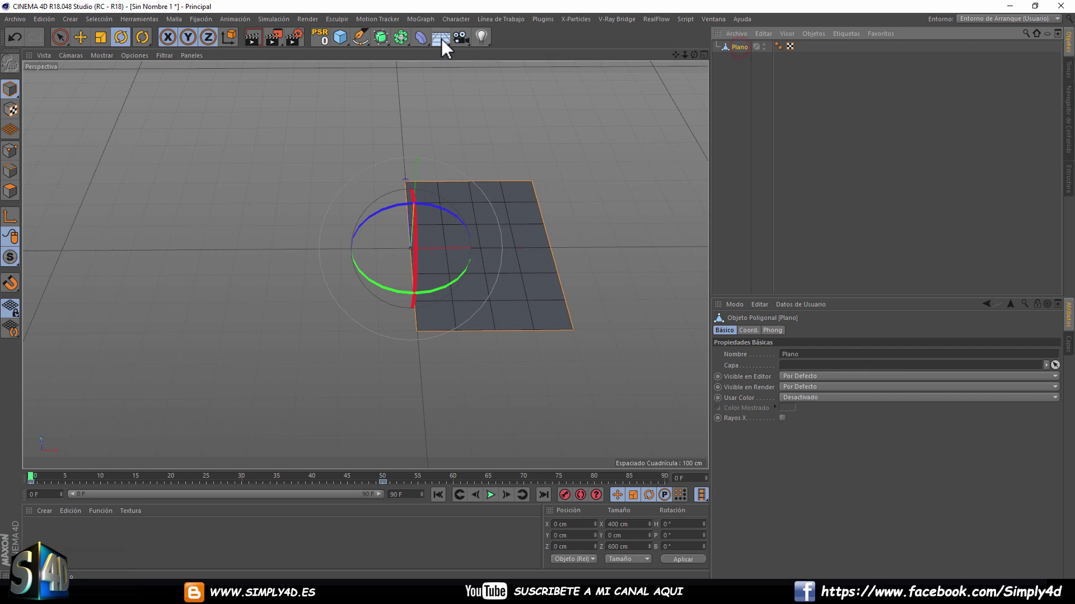
click(418, 38)
click(466, 52)
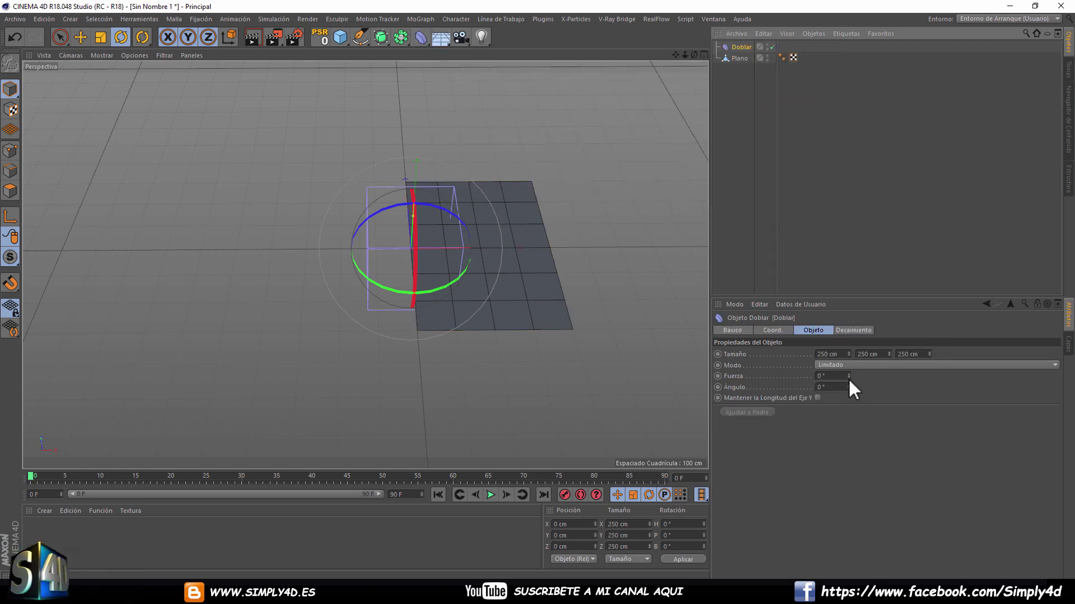
drag(848, 375, 932, 375)
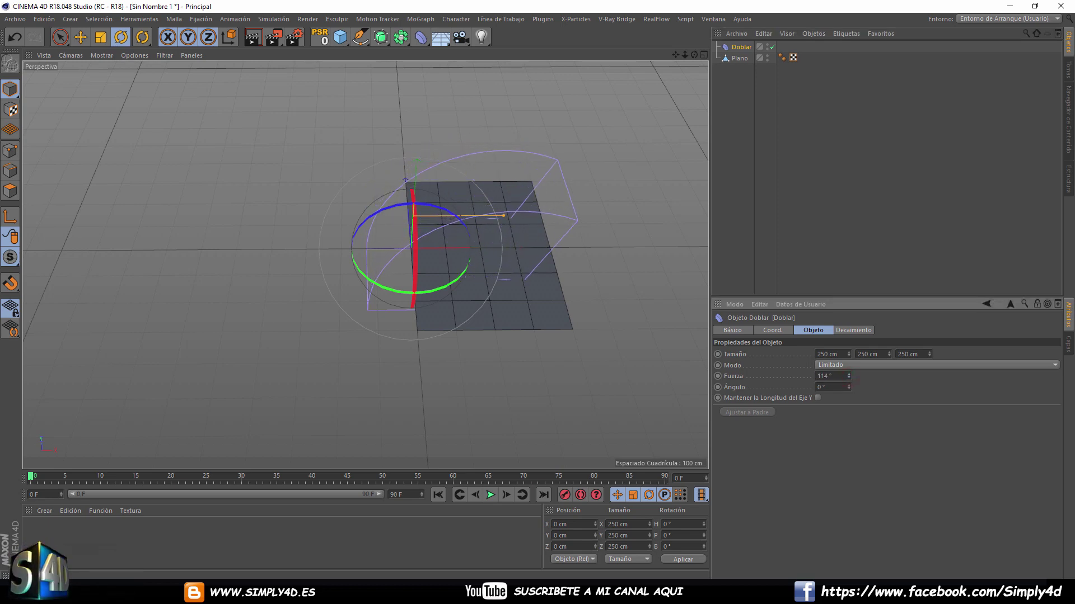
text(180)
key(Return)
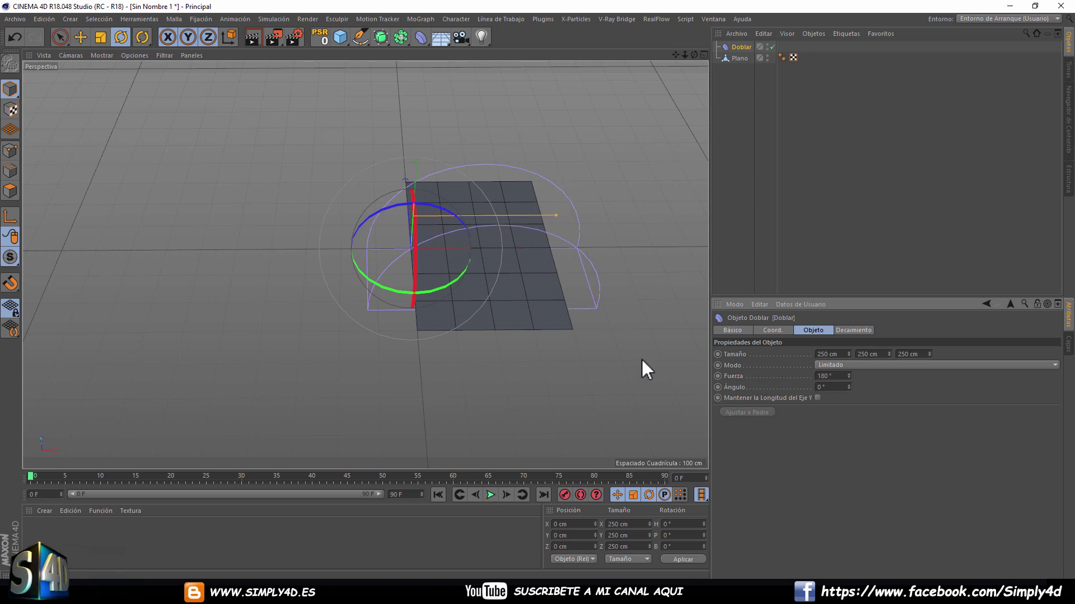
In the front view, scale the Bend to about half, rotate it 90°, and move it to X 40 cm.
middle_click(423, 237)
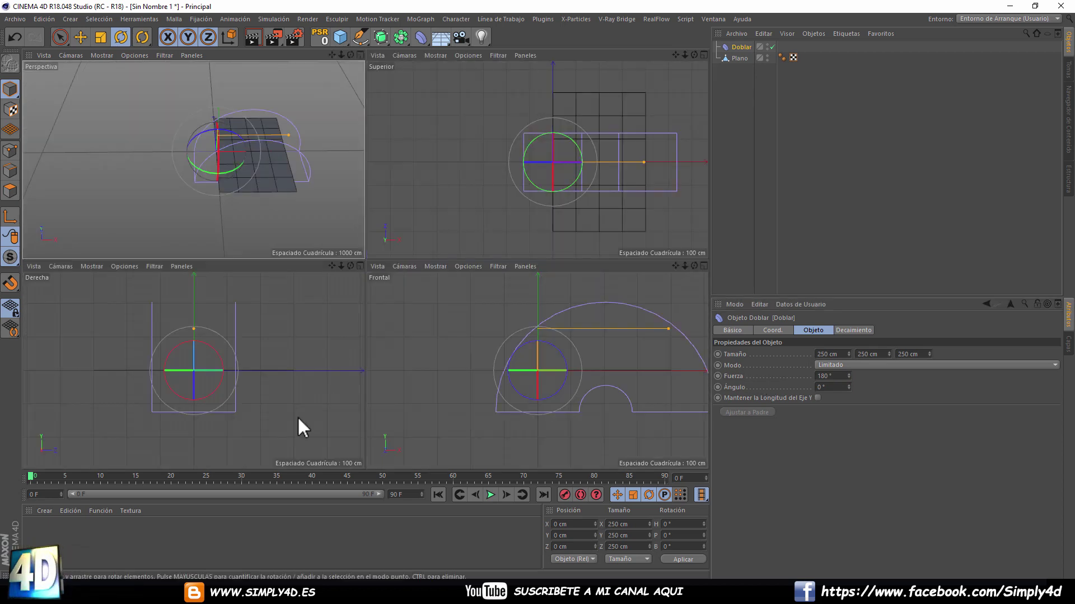
middle_click(587, 351)
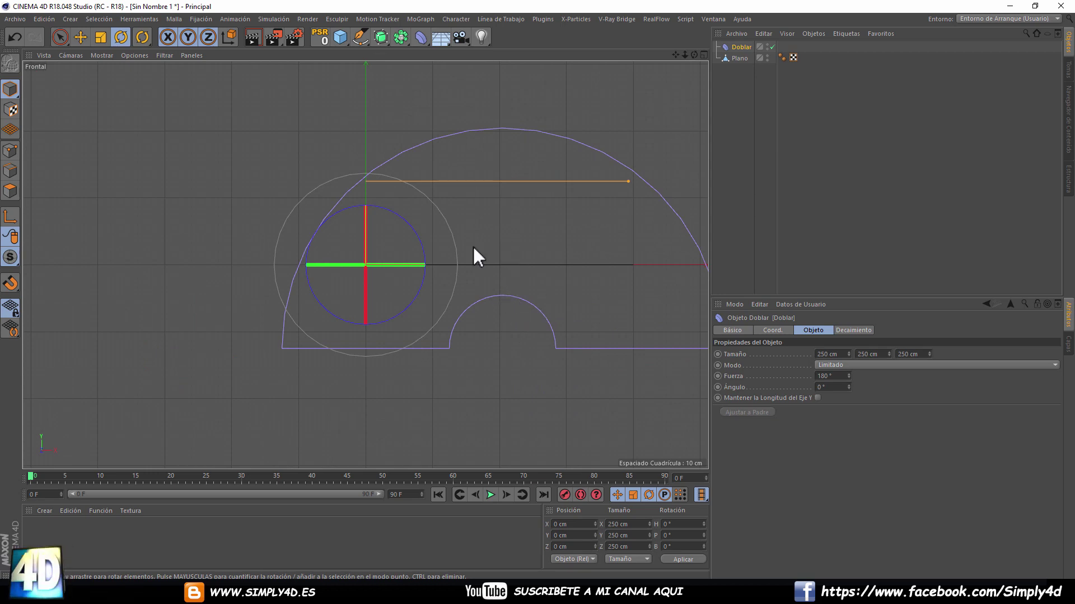
click(102, 35)
drag(516, 221, 261, 287)
click(120, 37)
mouse_move(379, 212)
mouse_down()
mouse_move(420, 261)
mouse_move(422, 282)
mouse_up()
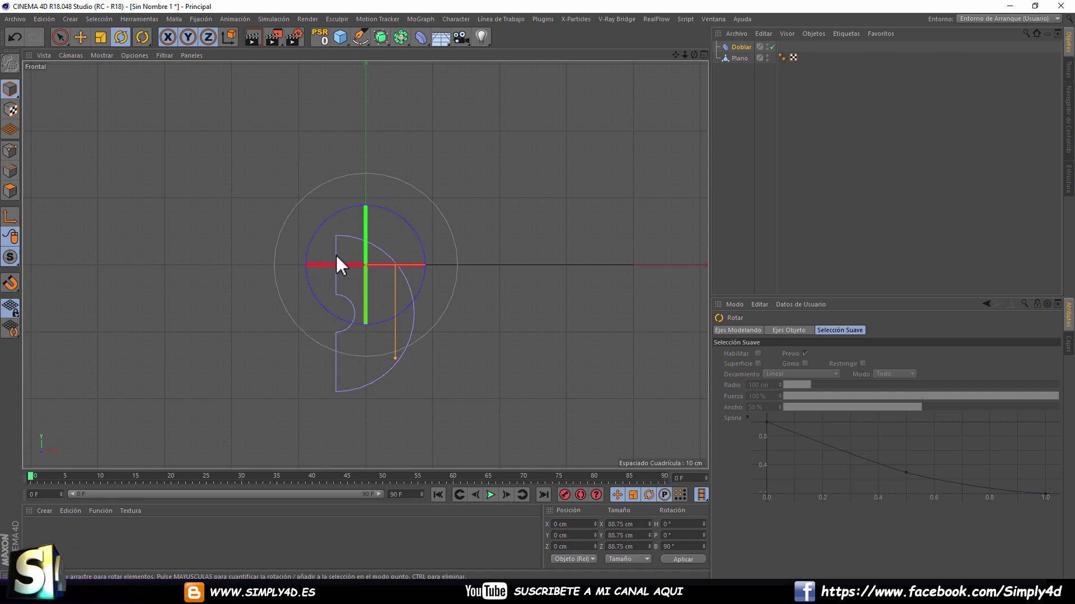
click(80, 37)
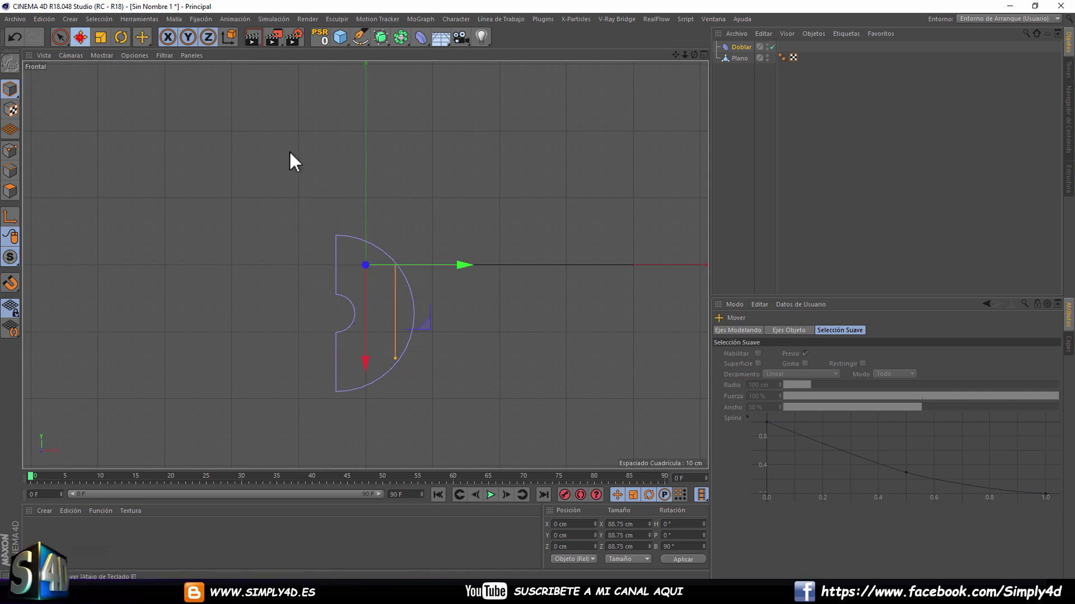
mouse_move(428, 266)
mouse_down()
mouse_move(513, 263)
mouse_move(459, 259)
mouse_move(415, 240)
mouse_move(362, 269)
mouse_move(319, 264)
mouse_move(446, 259)
mouse_move(438, 246)
mouse_up()
middle_click(456, 259)
middle_click(333, 166)
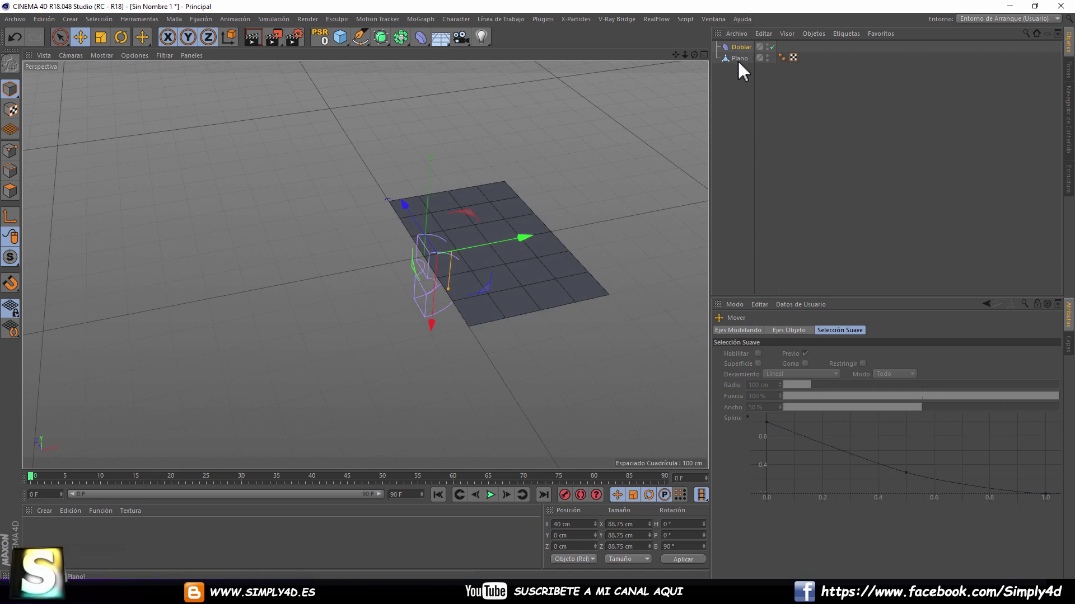
Parent Doblar under Plano, set Size Y 226.75 cm, enable Keep Y-Axis Length, and test strengths.
drag(737, 46, 738, 55)
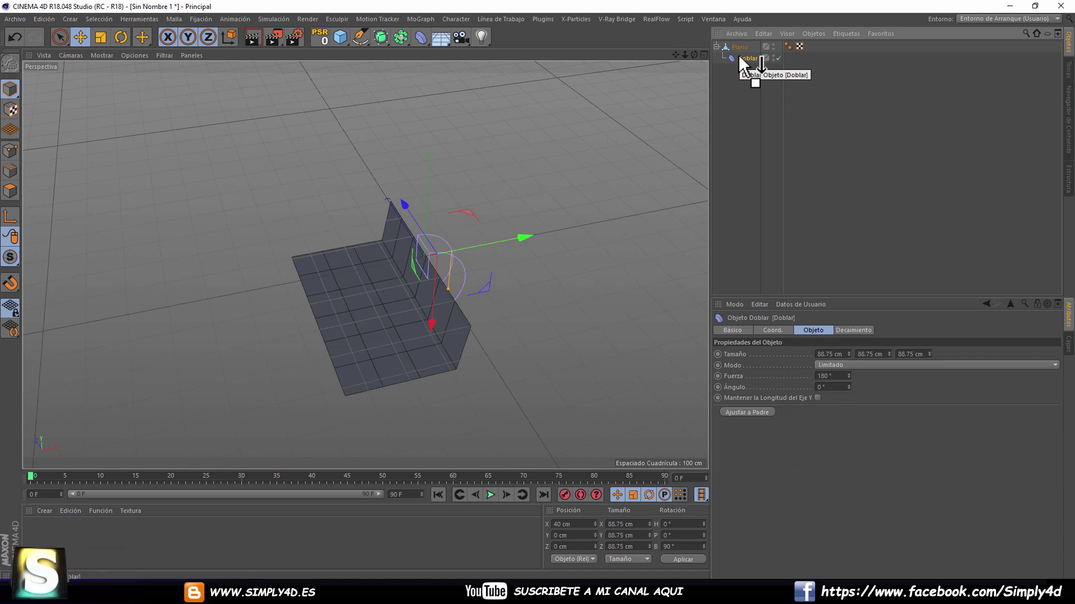
drag(848, 376, 848, 415)
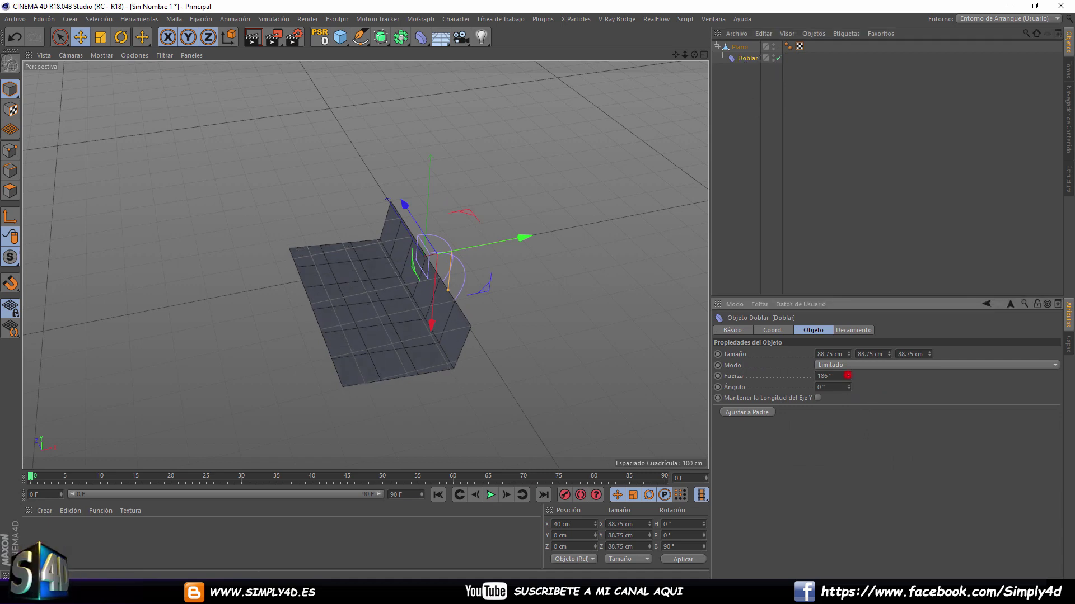
mouse_move(848, 375)
mouse_down()
mouse_move(848, 359)
mouse_move(848, 412)
mouse_up()
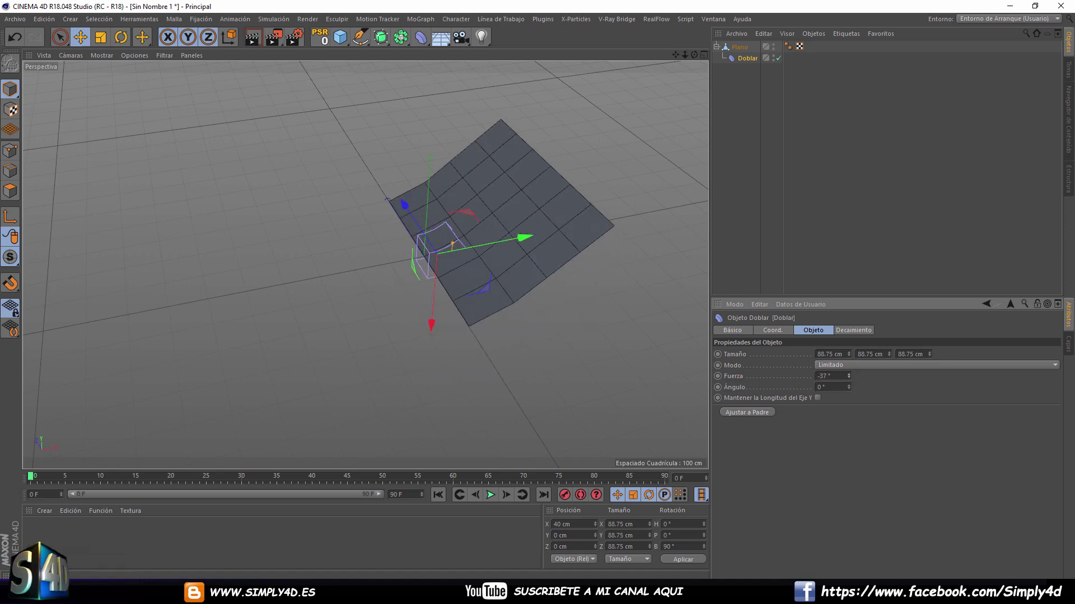
drag(848, 376, 848, 364)
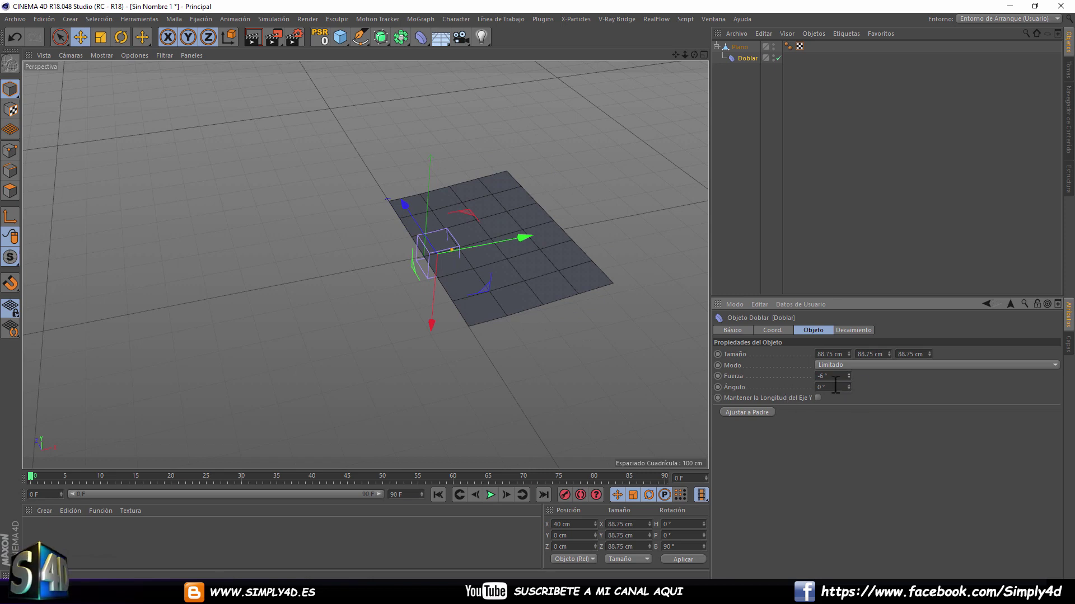
drag(890, 353, 890, 331)
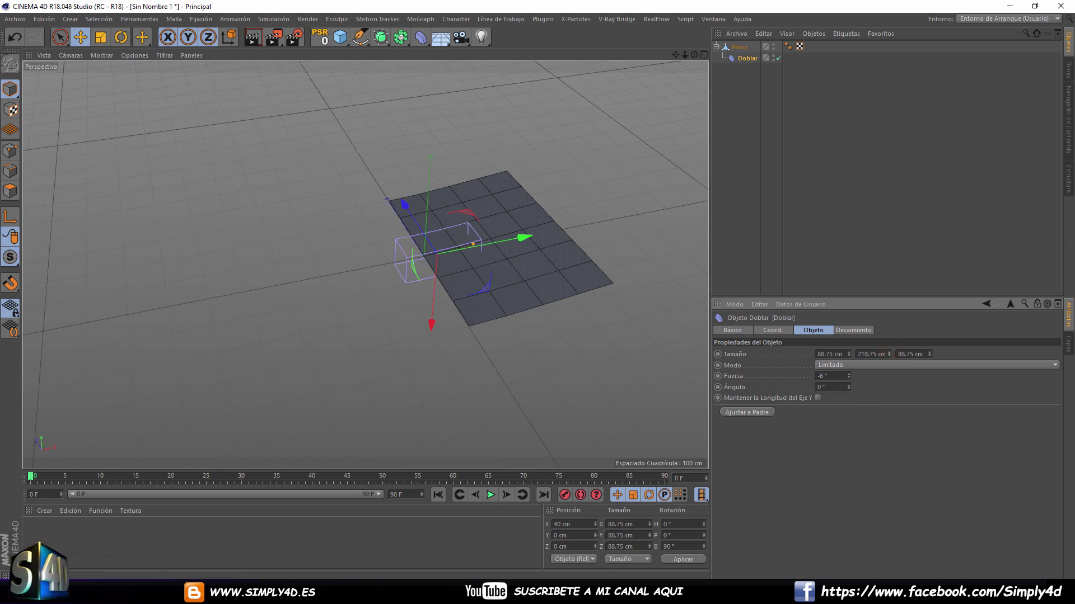
drag(503, 243, 530, 236)
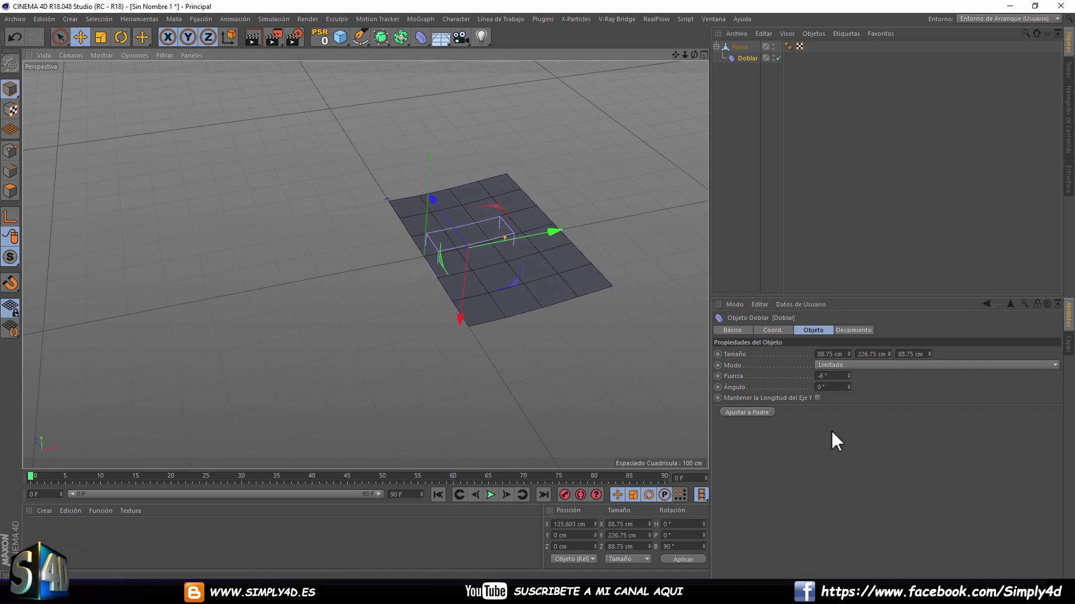
click(817, 398)
mouse_move(848, 377)
mouse_down()
mouse_move(849, 392)
mouse_move(848, 359)
mouse_move(848, 392)
mouse_up()
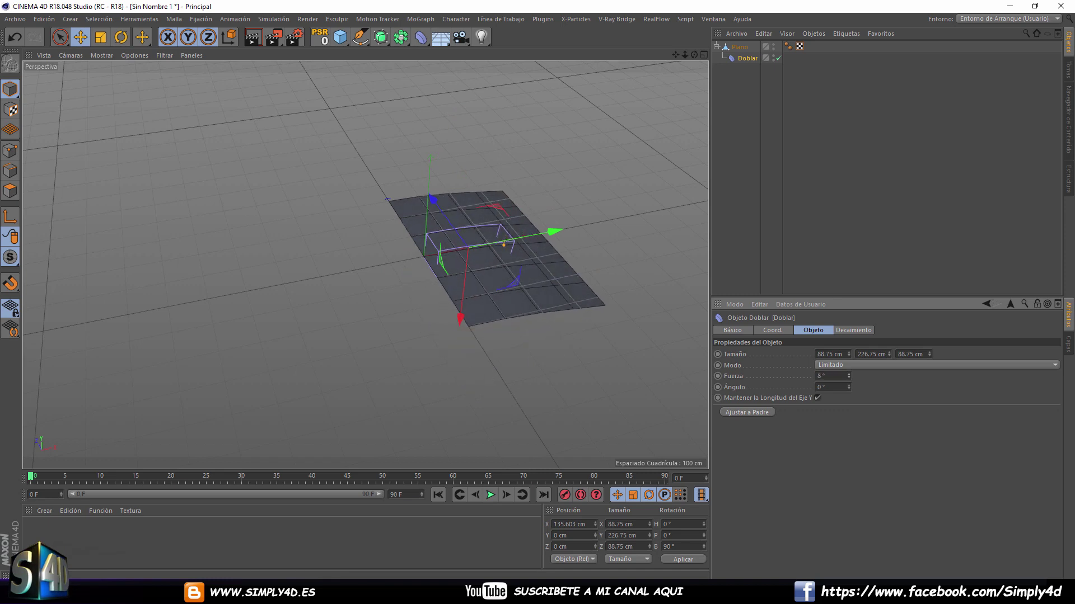
Play the bending animation, rewind to frame 0, and maximize the front view.
click(491, 495)
click(492, 496)
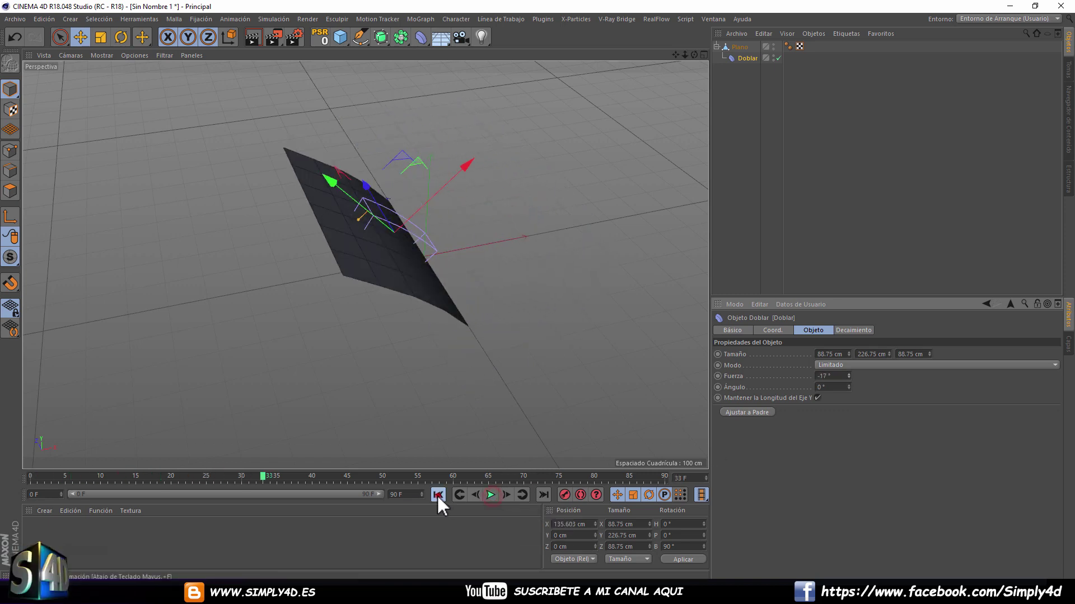
click(437, 494)
middle_click(486, 351)
middle_click(517, 351)
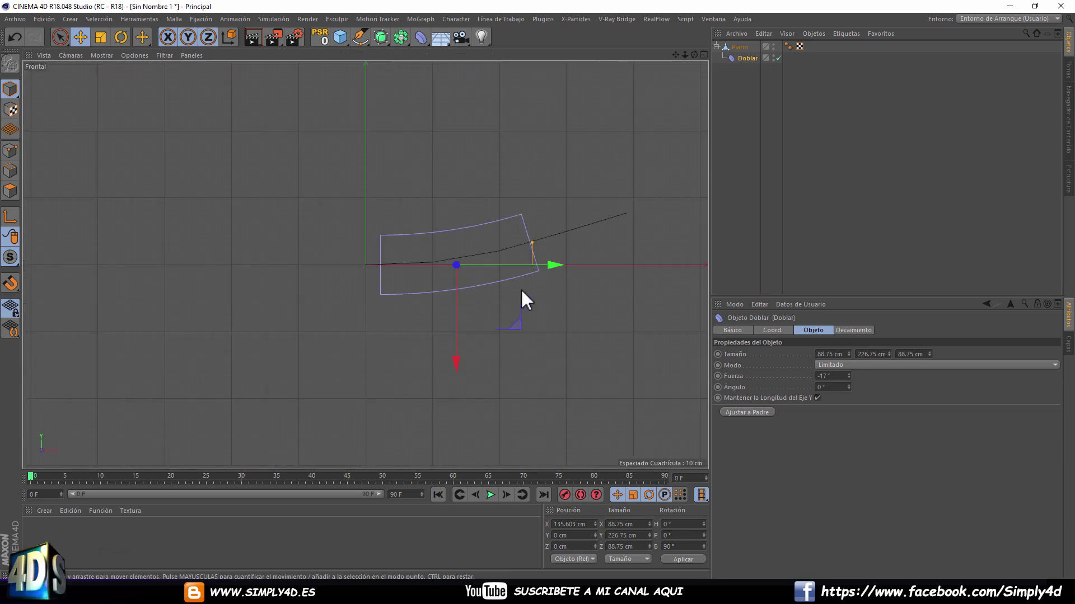
Reset the bend strength to 0°, nudge the deformer left to X 113.851 cm, and reselect it.
double_click(830, 376)
text(0)
key(Return)
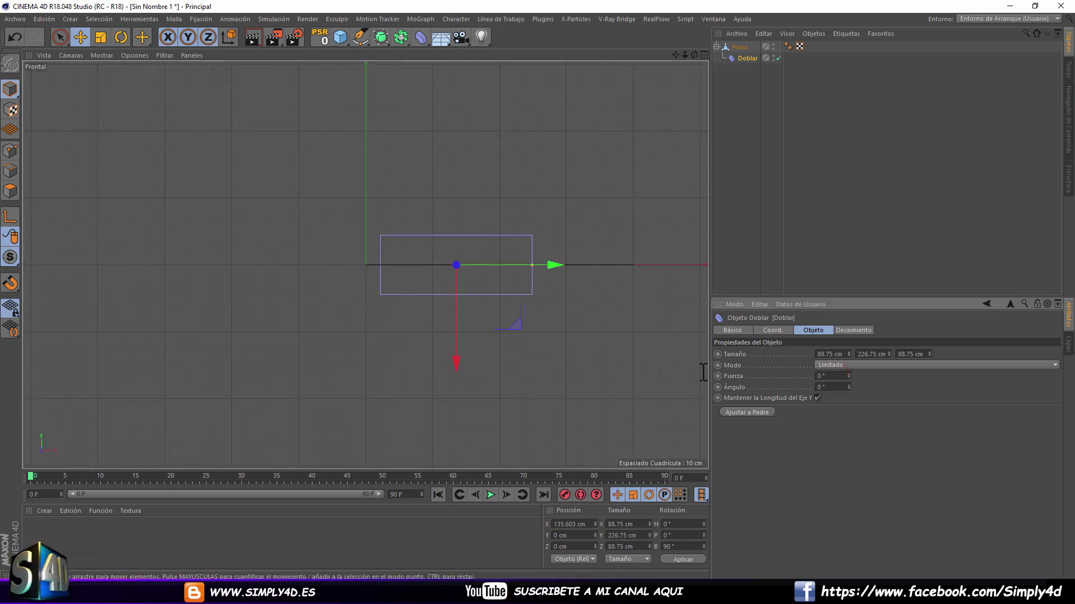
drag(545, 265, 530, 264)
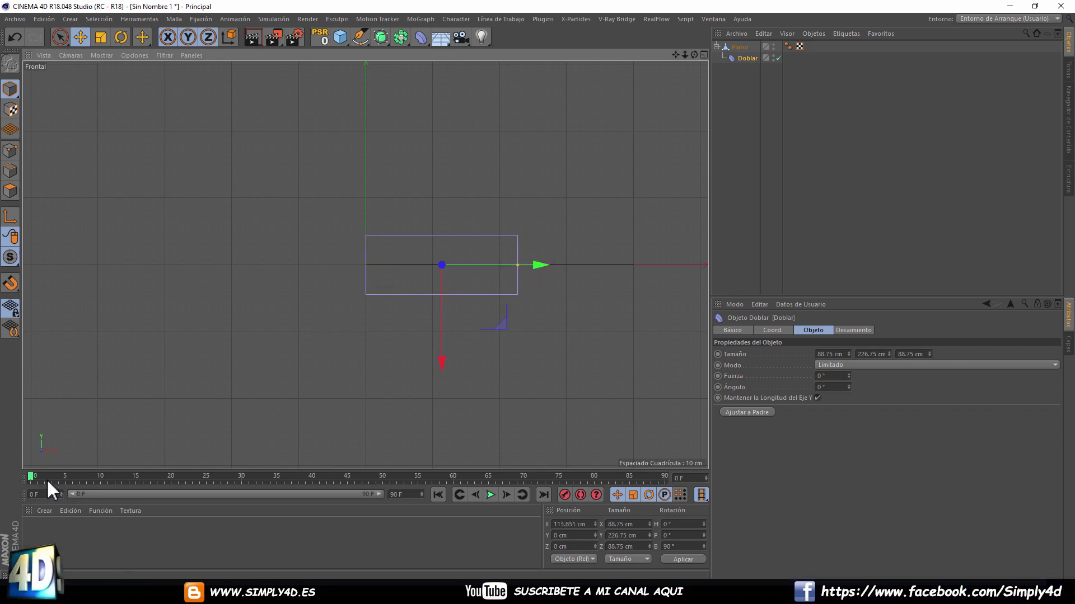
click(738, 46)
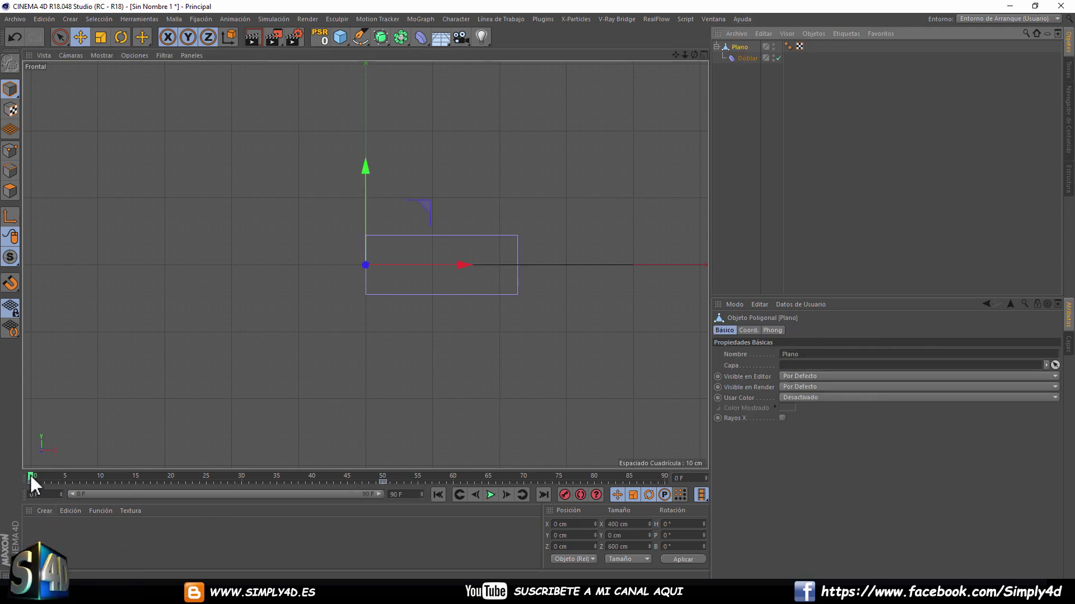
click(745, 59)
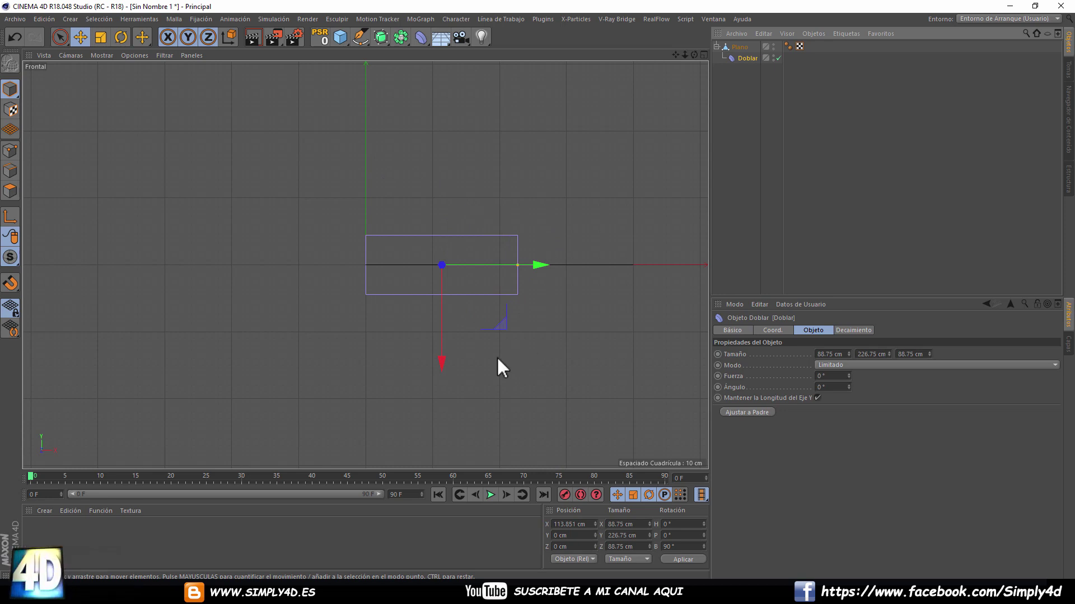
Key Doblar's Fuerza at frame 0, at a later frame, and at frame 50.
click(718, 377)
drag(29, 477, 206, 479)
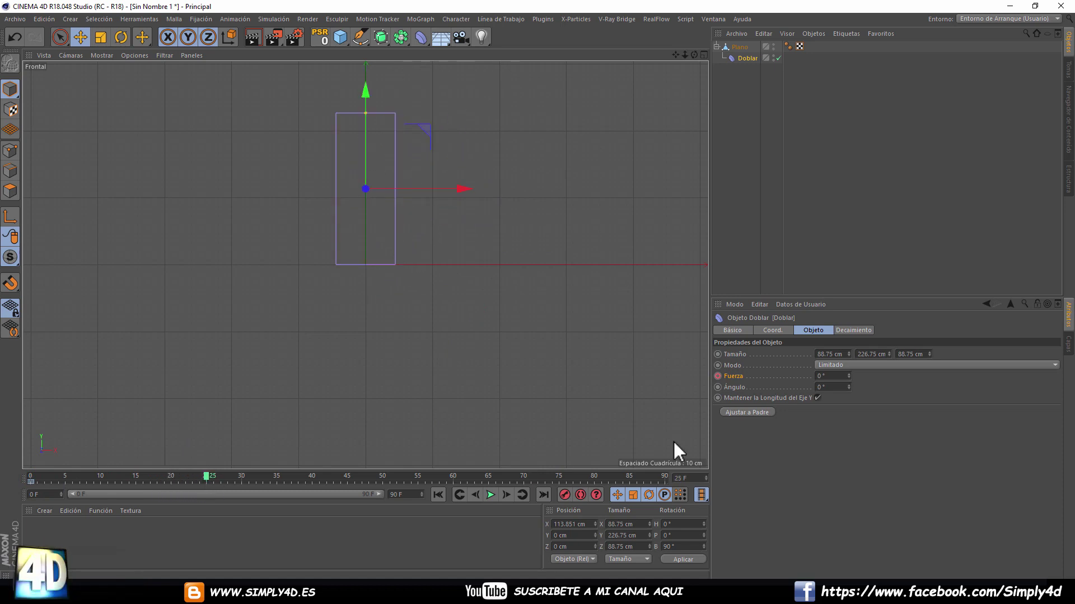
click(719, 376)
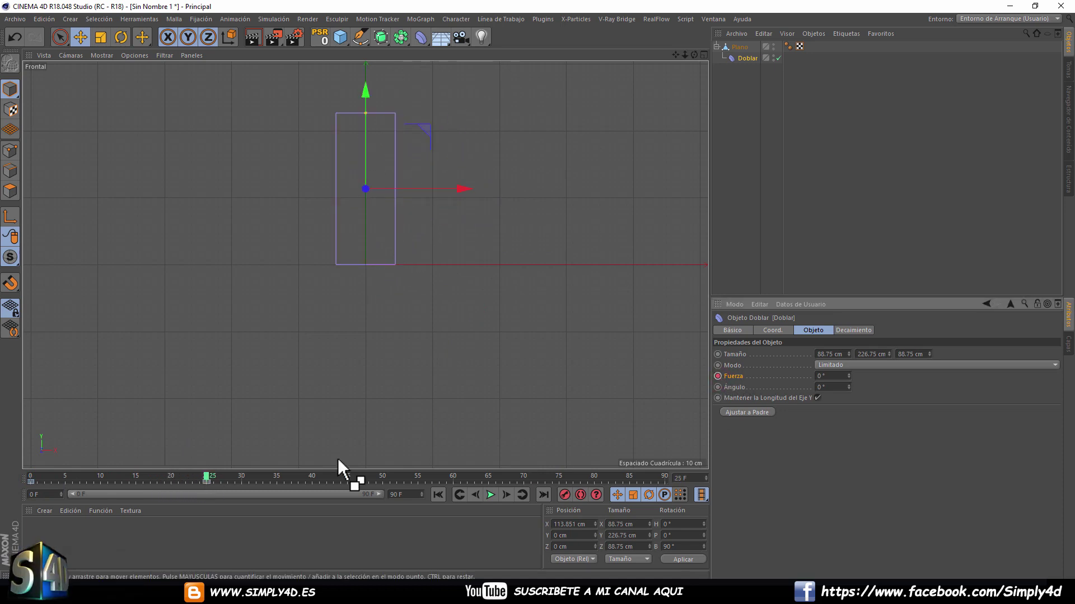
drag(207, 475, 385, 478)
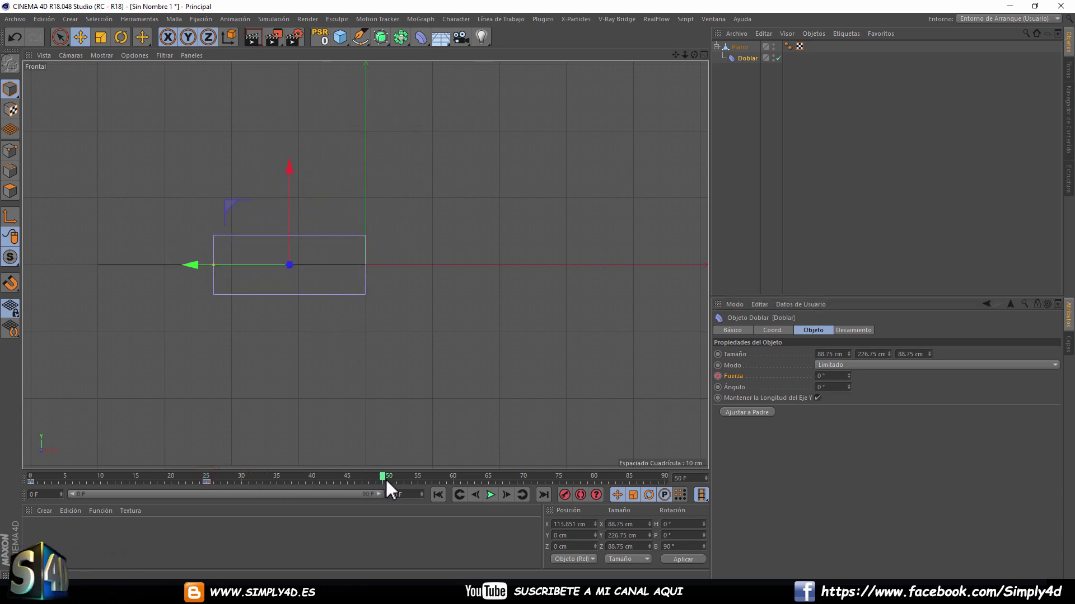
click(717, 375)
mouse_move(382, 477)
mouse_down()
mouse_move(1, 468)
mouse_move(462, 477)
mouse_move(24, 469)
mouse_move(38, 479)
mouse_move(213, 479)
mouse_move(126, 478)
mouse_up()
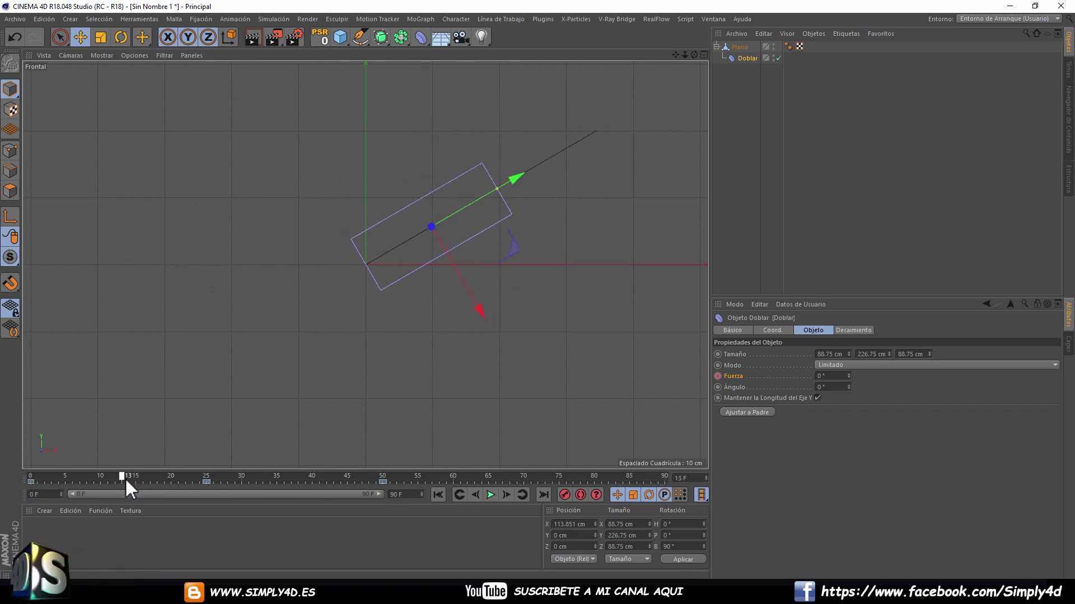
Key Fuerza at 41° around frame 13, then set it to 28° at frame 38.
click(849, 374)
mouse_move(849, 375)
mouse_down()
mouse_move(849, 353)
mouse_move(848, 364)
mouse_up()
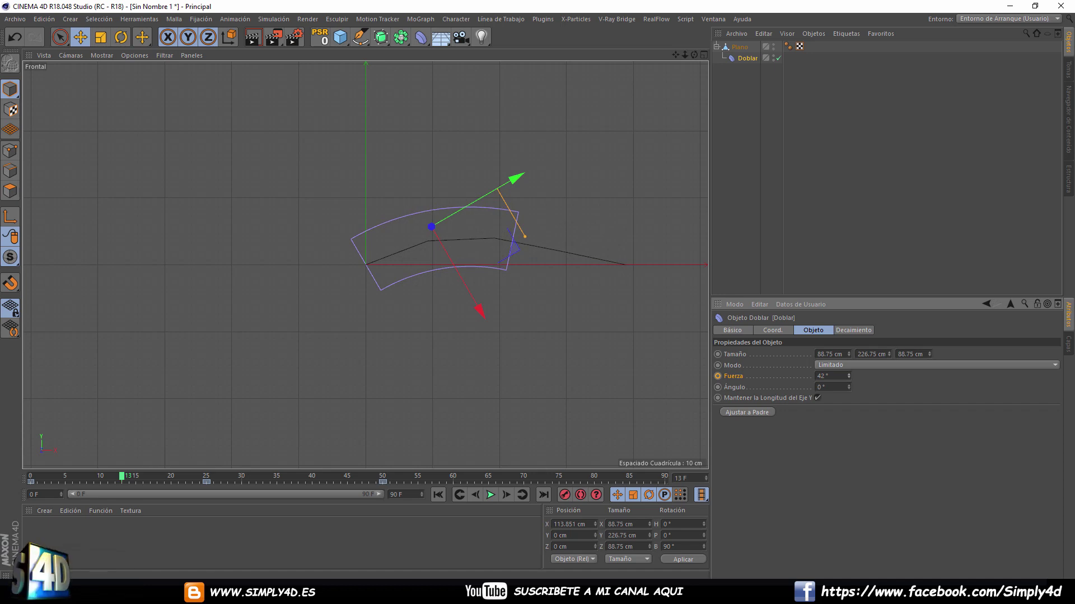
drag(849, 363, 849, 367)
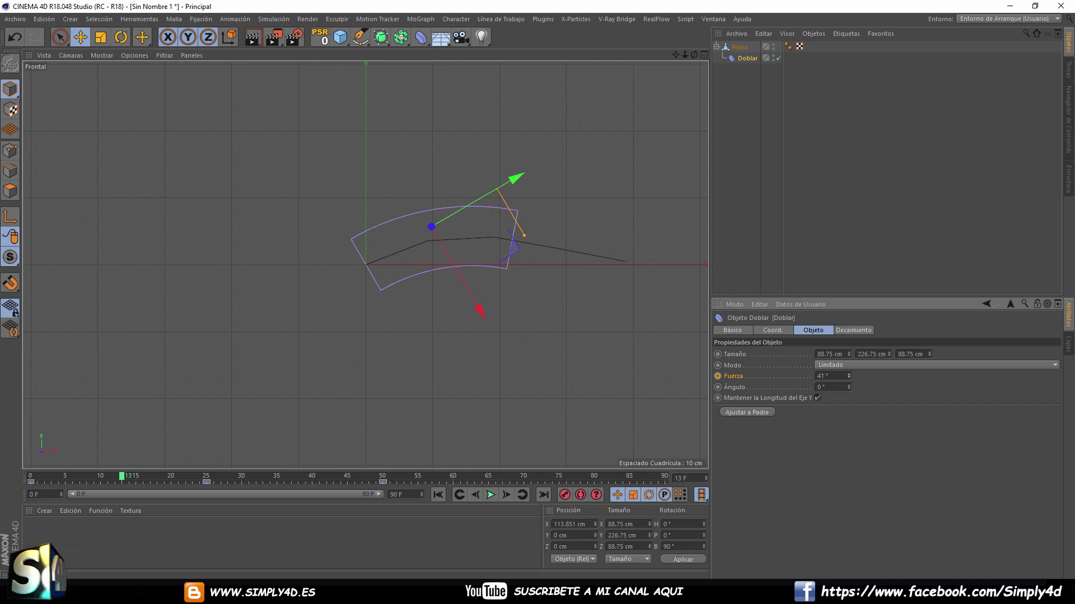
ctrl+click(718, 375)
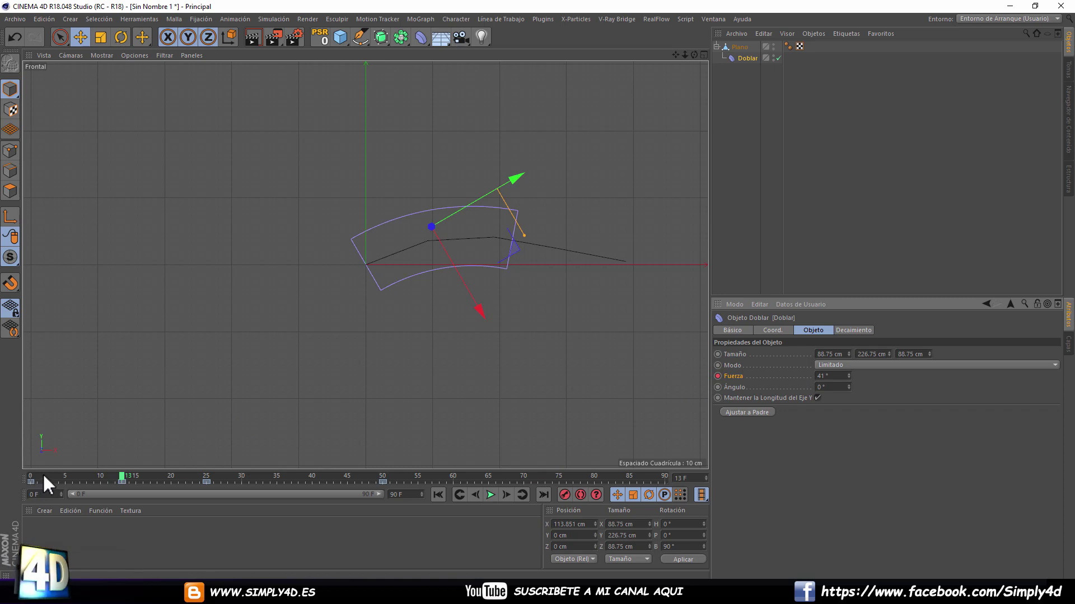
mouse_move(42, 474)
mouse_down()
mouse_move(29, 474)
mouse_move(211, 492)
mouse_move(302, 488)
mouse_up()
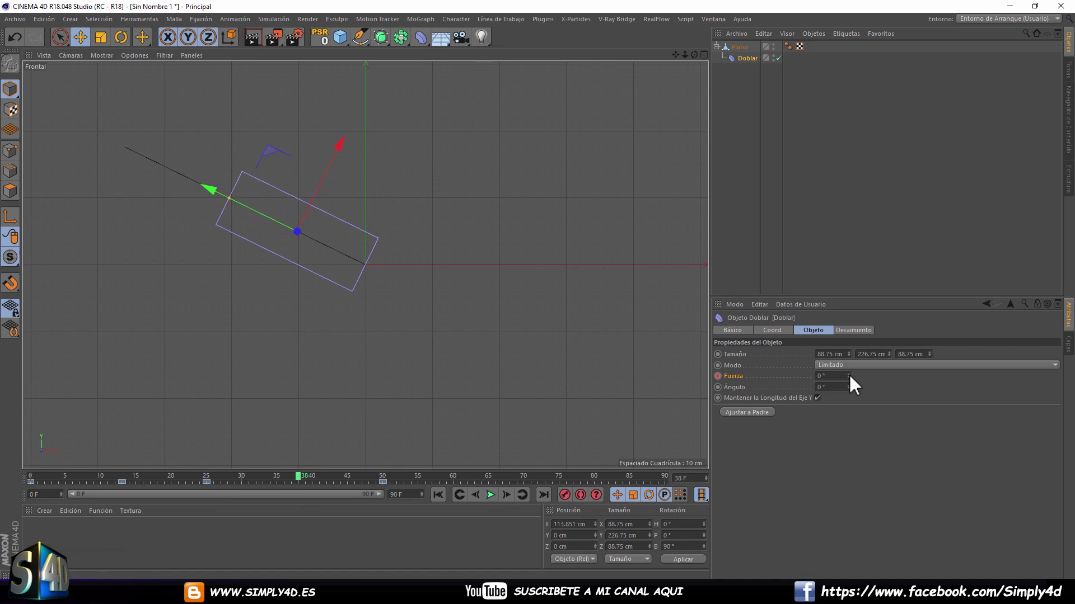
drag(849, 374, 873, 374)
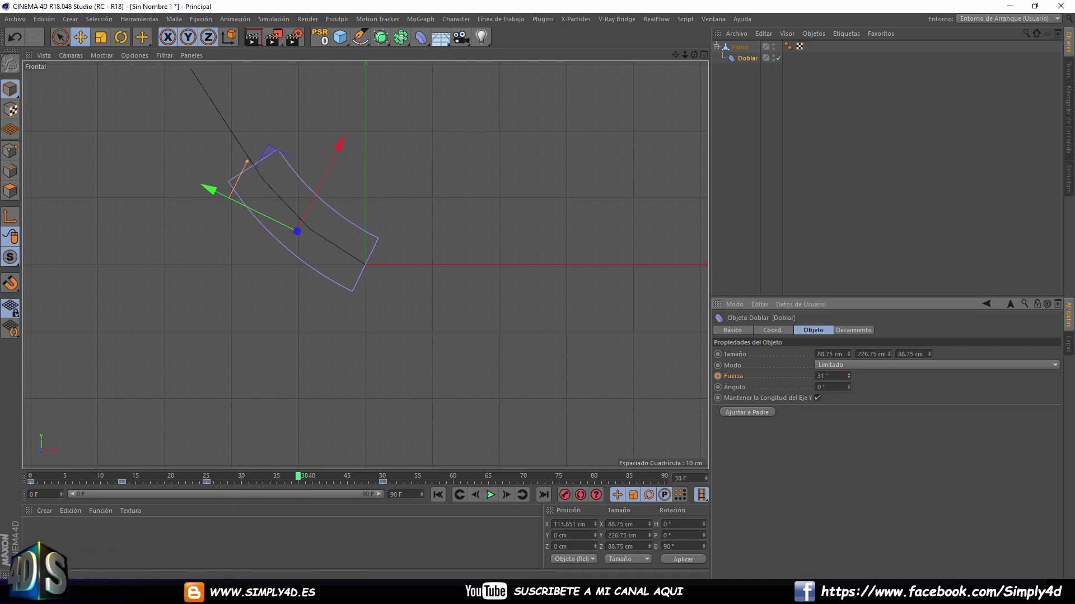
drag(848, 376, 840, 376)
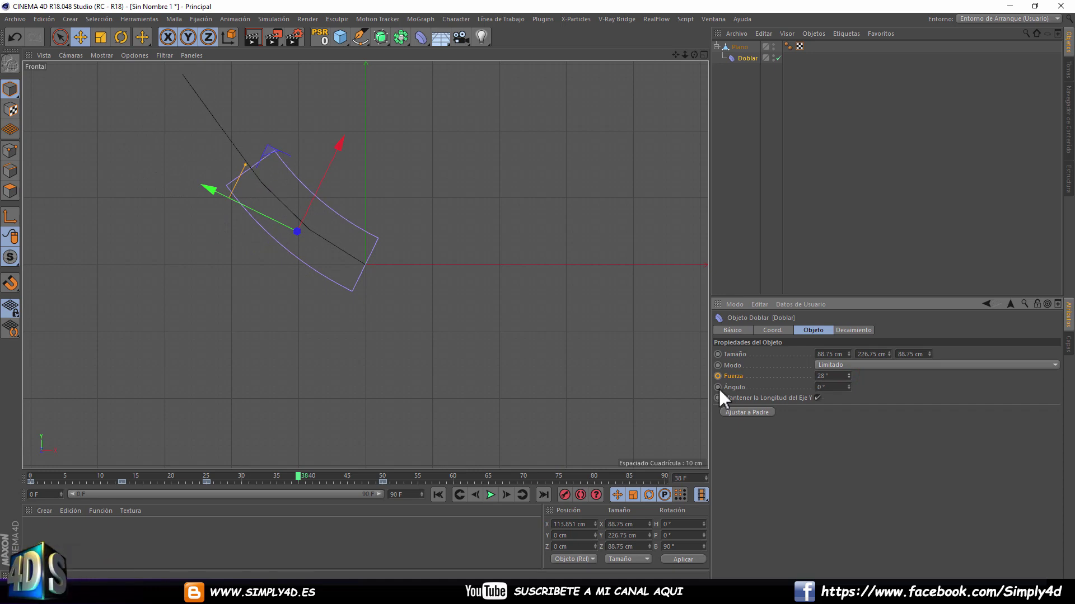
Play the bending animation in a maximized perspective view, then rewind to frame 0.
middle_click(485, 341)
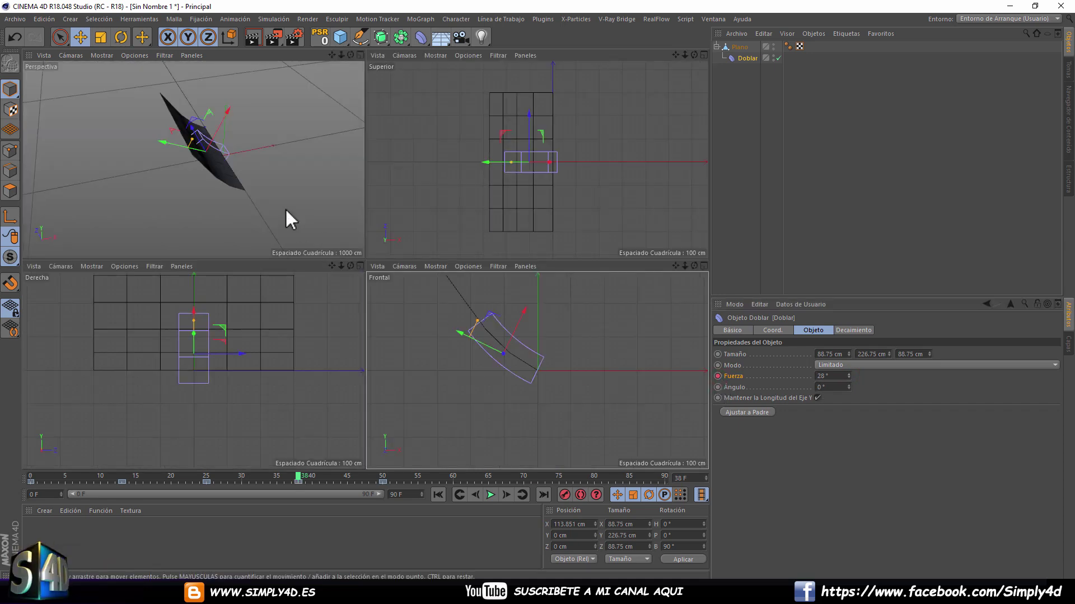
middle_click(284, 207)
alt+drag(331, 249, 405, 231)
click(736, 187)
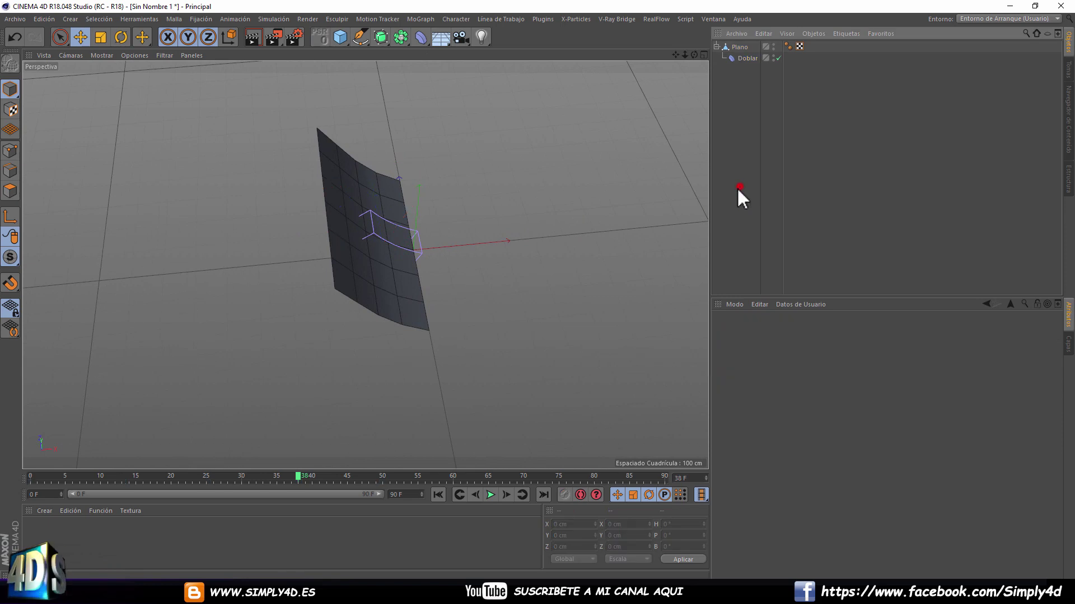
click(437, 495)
click(490, 494)
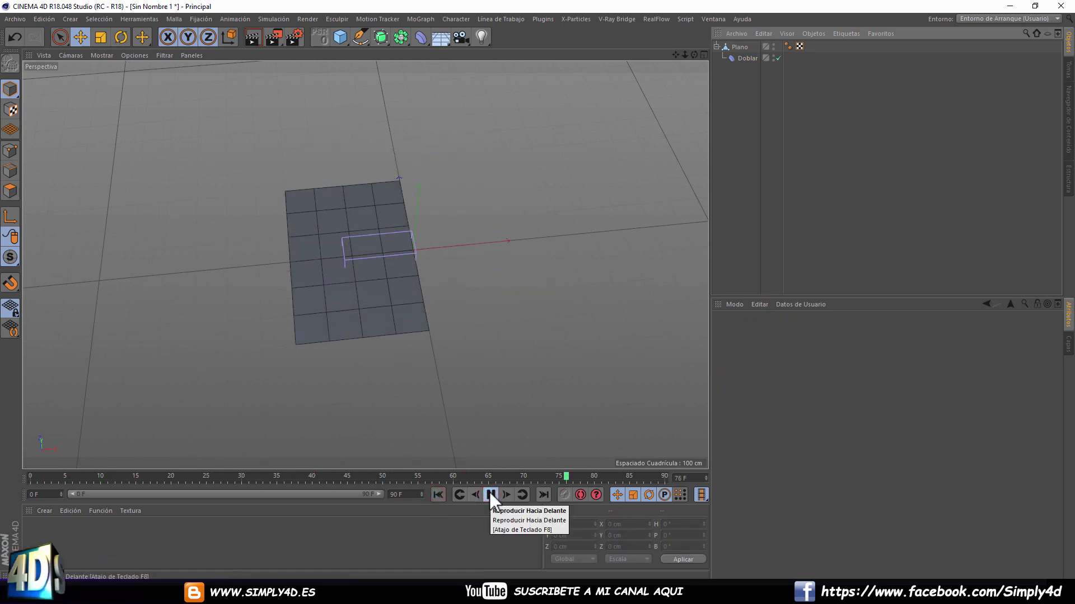
click(491, 495)
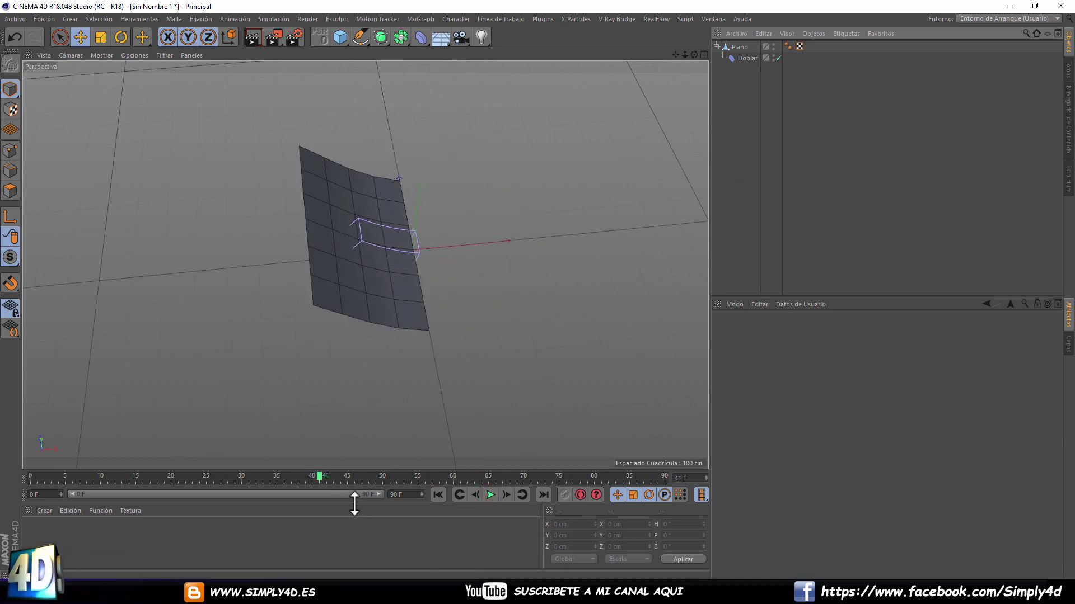
drag(318, 475, 31, 476)
Return to the maximized front view and scrub to frame 6.
middle_click(158, 449)
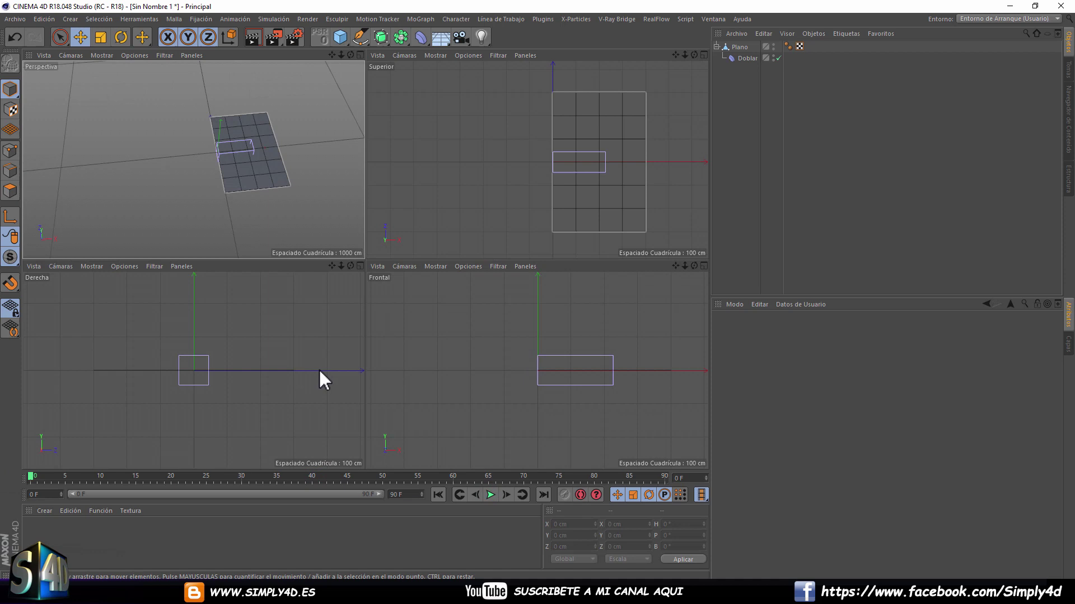
middle_click(597, 377)
drag(38, 475, 72, 476)
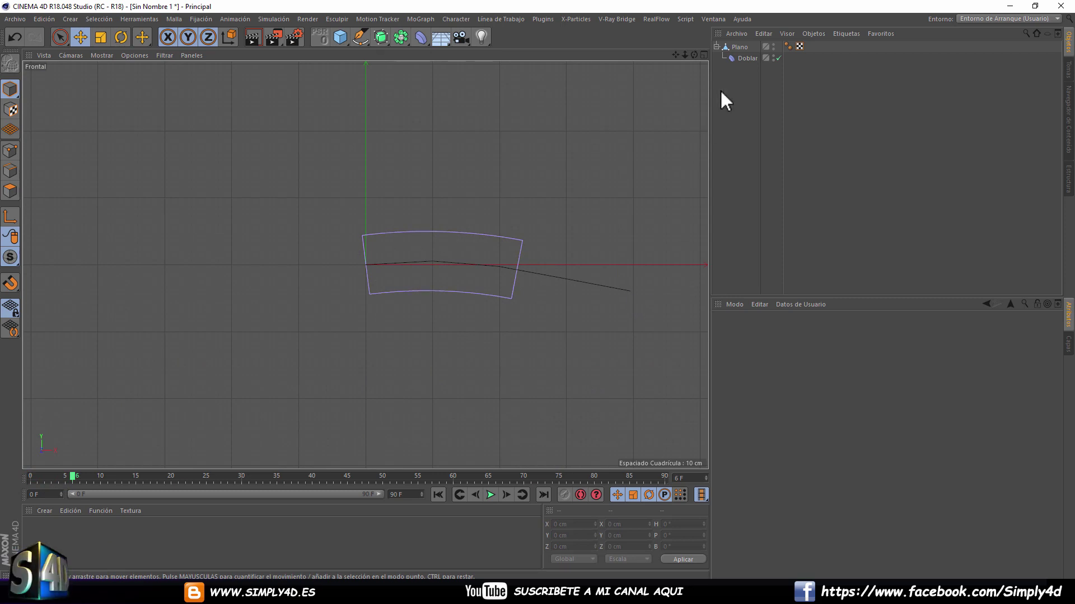
Lengthen the Doblar deformer to 406.75 cm in Y and move it to X 203.367 cm.
click(743, 57)
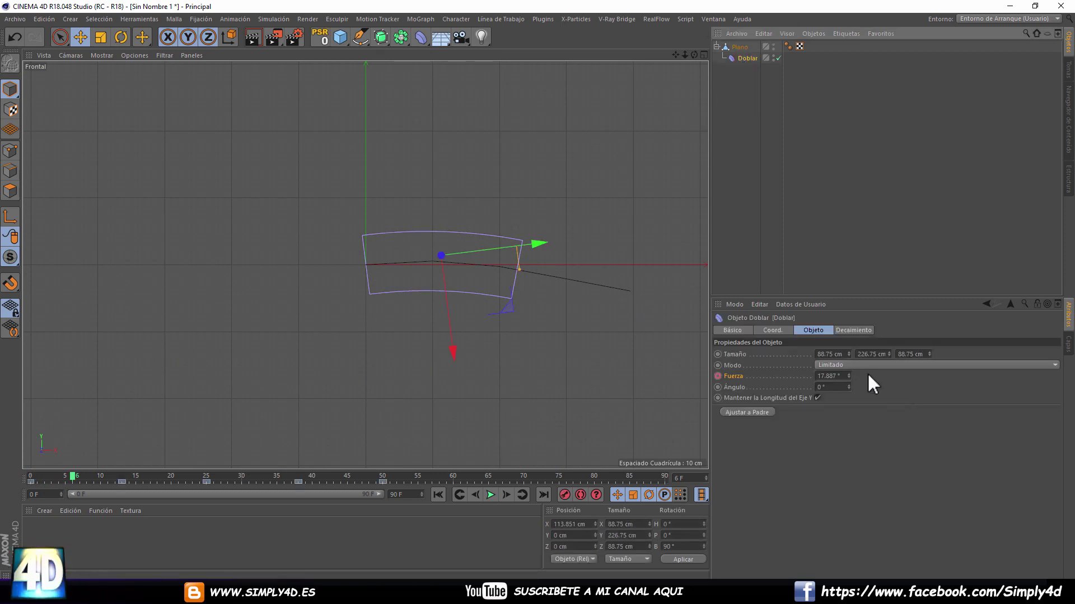
drag(890, 353, 951, 354)
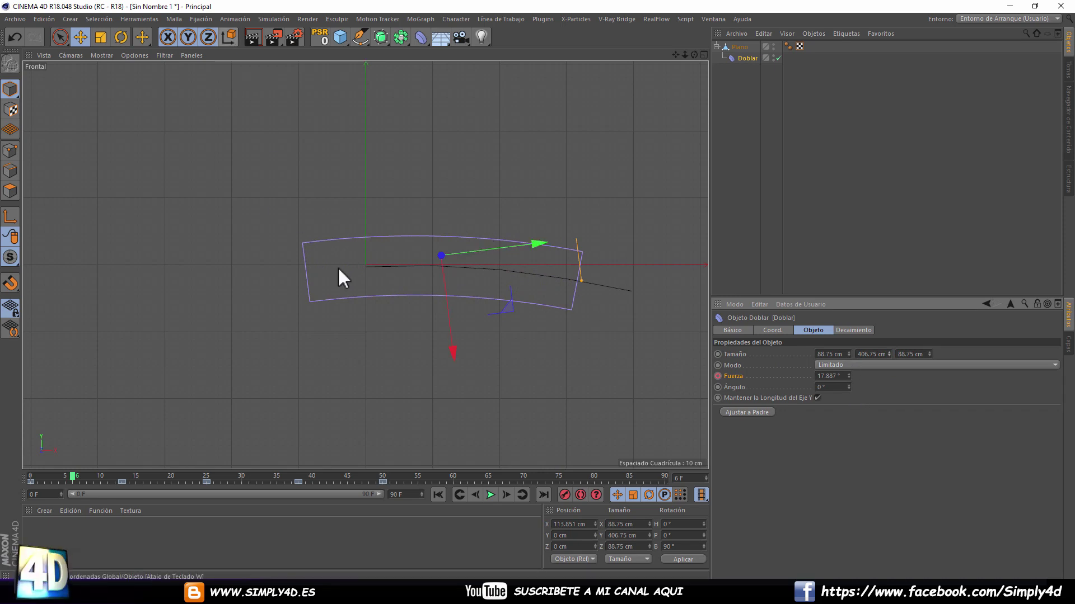
drag(73, 477, 32, 477)
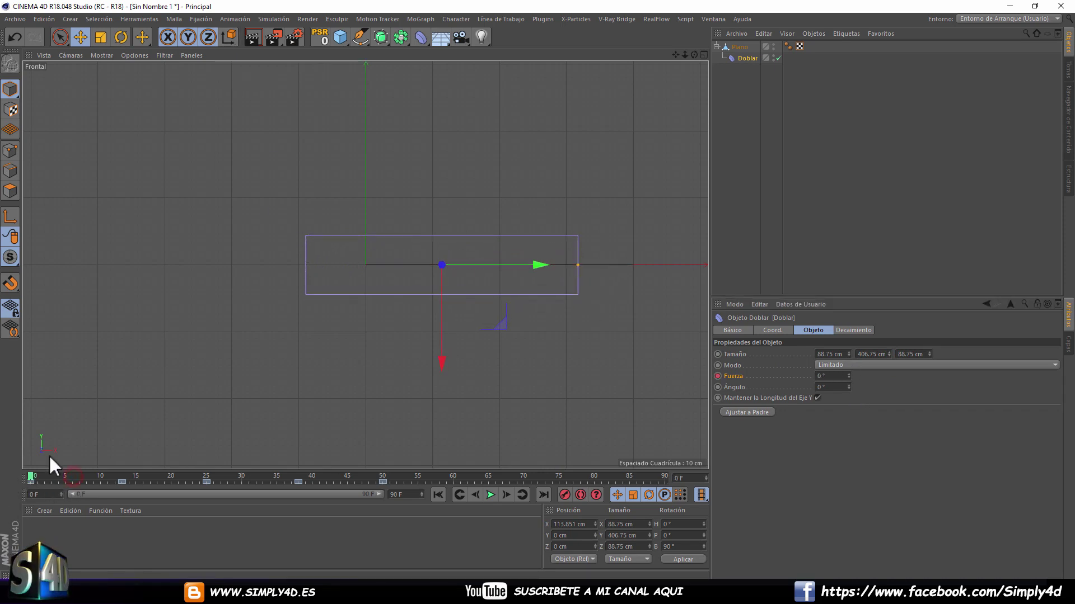
drag(483, 264, 538, 262)
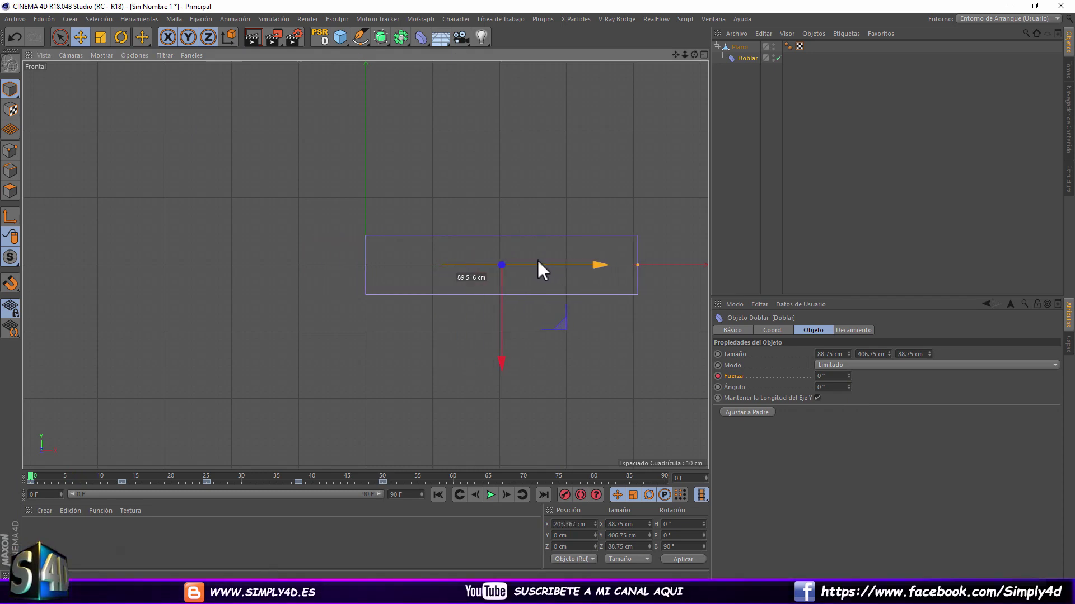
Scrub frames 4 to 14 to check the bend leading to the 41° key at frame 17.
mouse_move(30, 477)
mouse_down()
mouse_move(156, 480)
mouse_move(52, 474)
mouse_move(130, 476)
mouse_up()
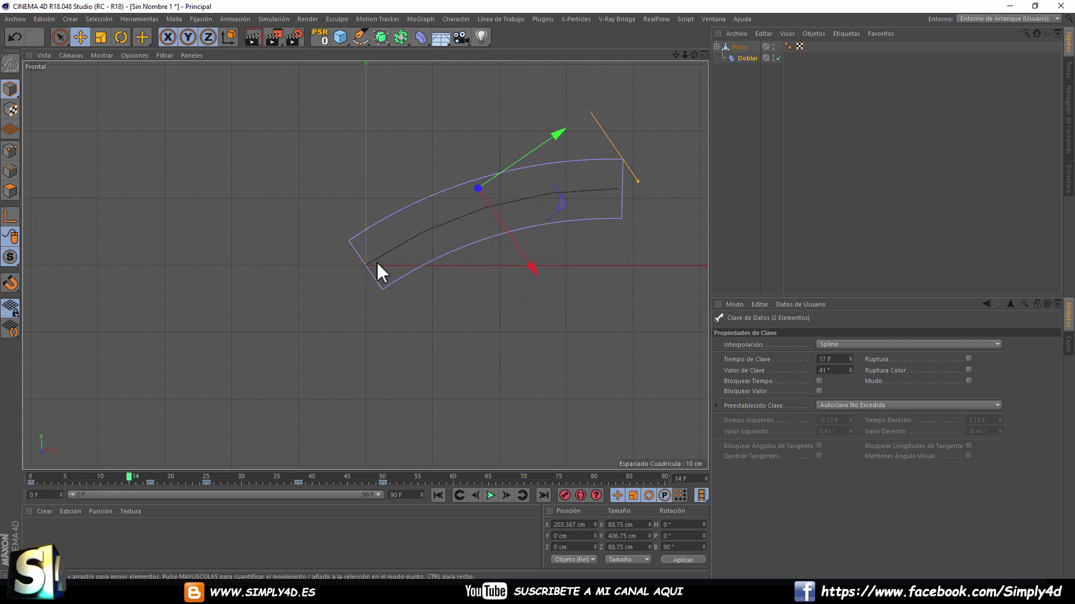
mouse_move(126, 474)
mouse_down()
mouse_move(40, 472)
mouse_move(116, 475)
mouse_up()
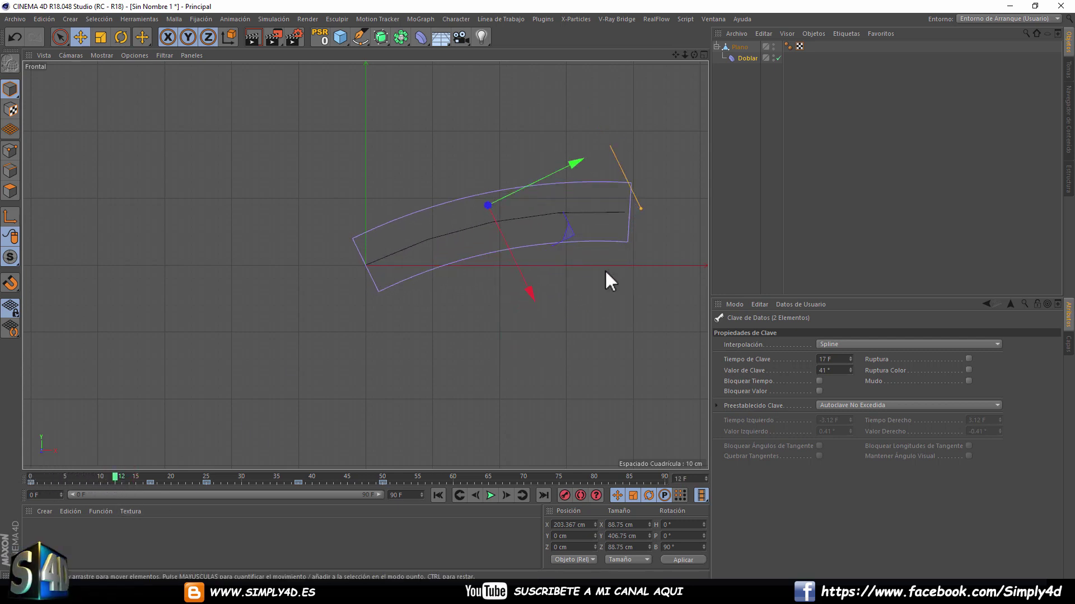
middle_click(190, 146)
mouse_move(114, 476)
mouse_down()
mouse_move(393, 476)
mouse_move(60, 471)
mouse_move(122, 473)
mouse_up()
key(F4)
Play the revised bend animation in the full Perspective view, then stop and rewind to frame 0.
middle_click(227, 156)
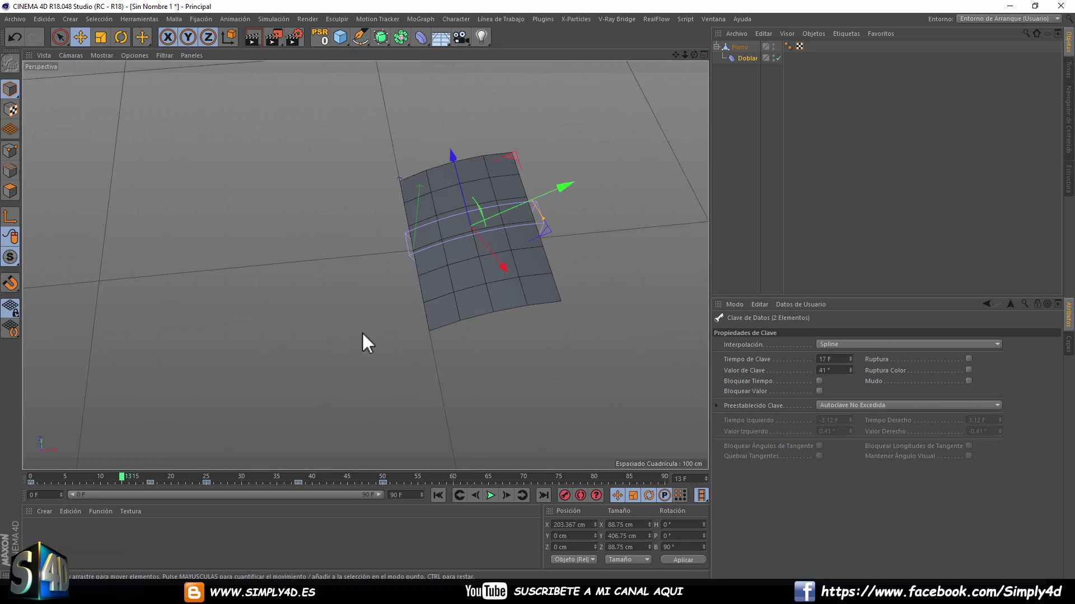
click(763, 179)
click(438, 495)
click(489, 492)
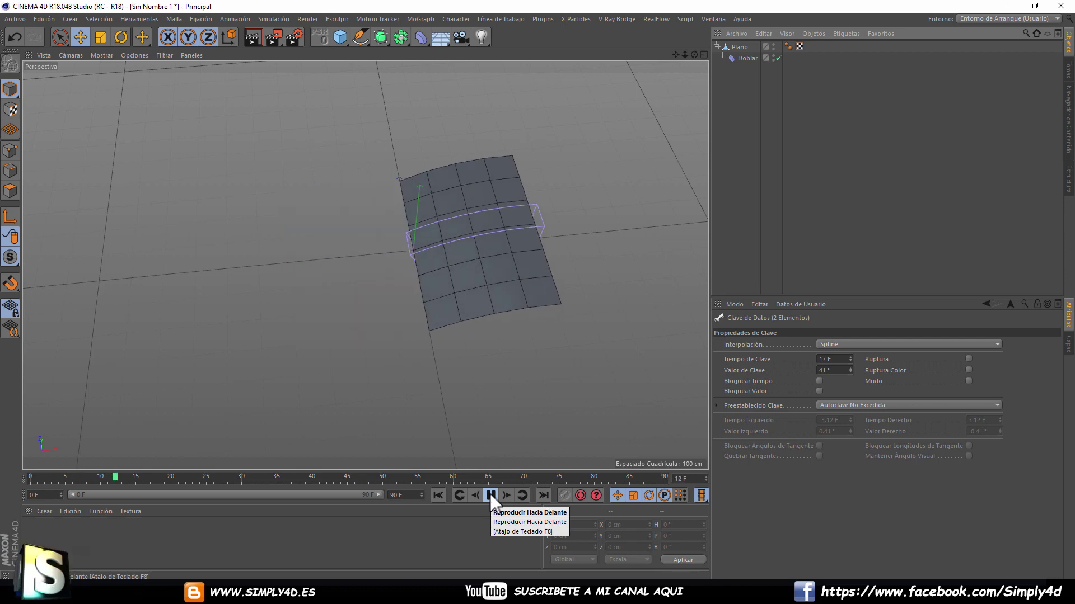
click(489, 493)
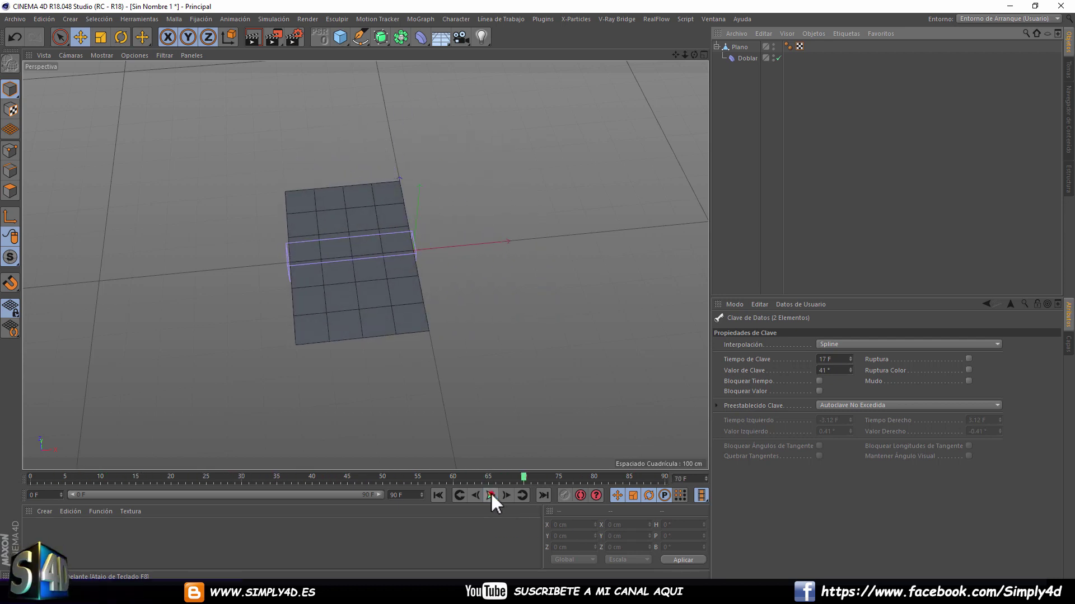
click(439, 496)
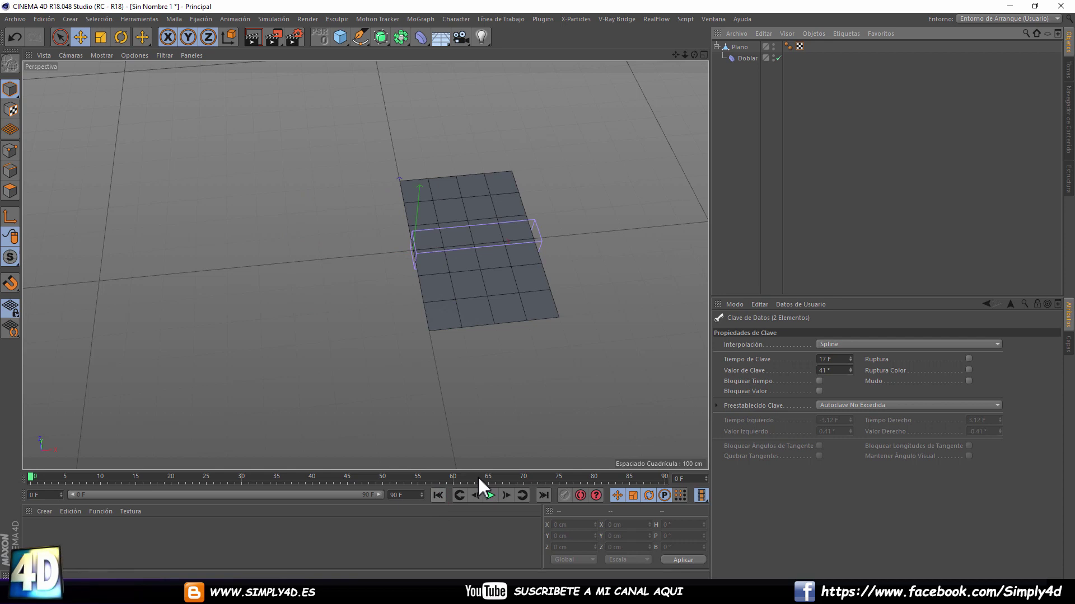
Add a Clonador, group Plano into a Nulo with Alt+G, and place the Nulo under the cloner.
click(717, 47)
click(416, 19)
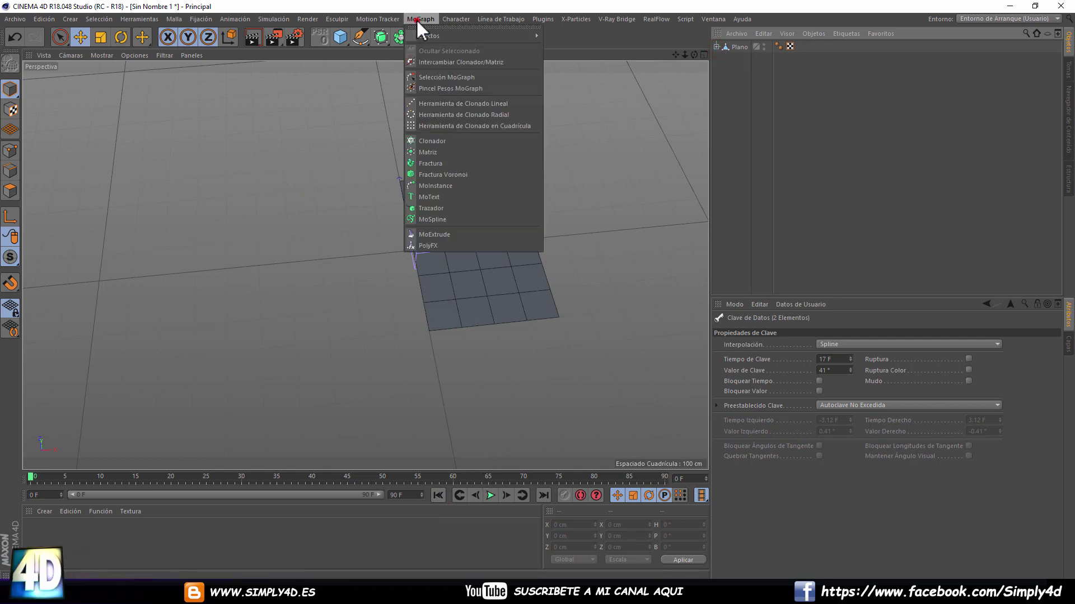
click(431, 139)
click(717, 58)
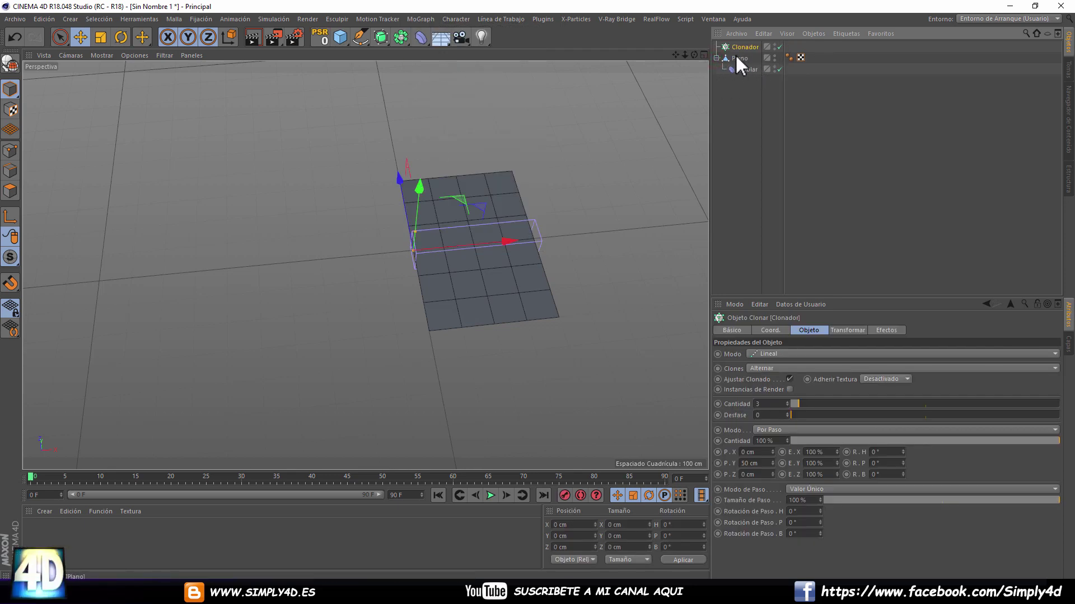
click(717, 58)
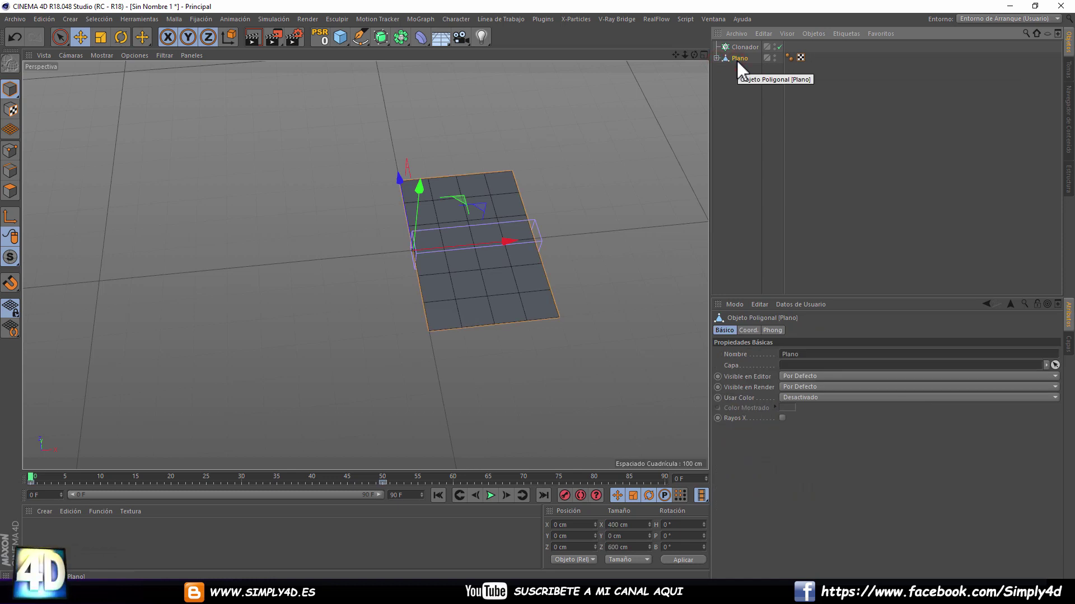
key(alt+g)
click(716, 59)
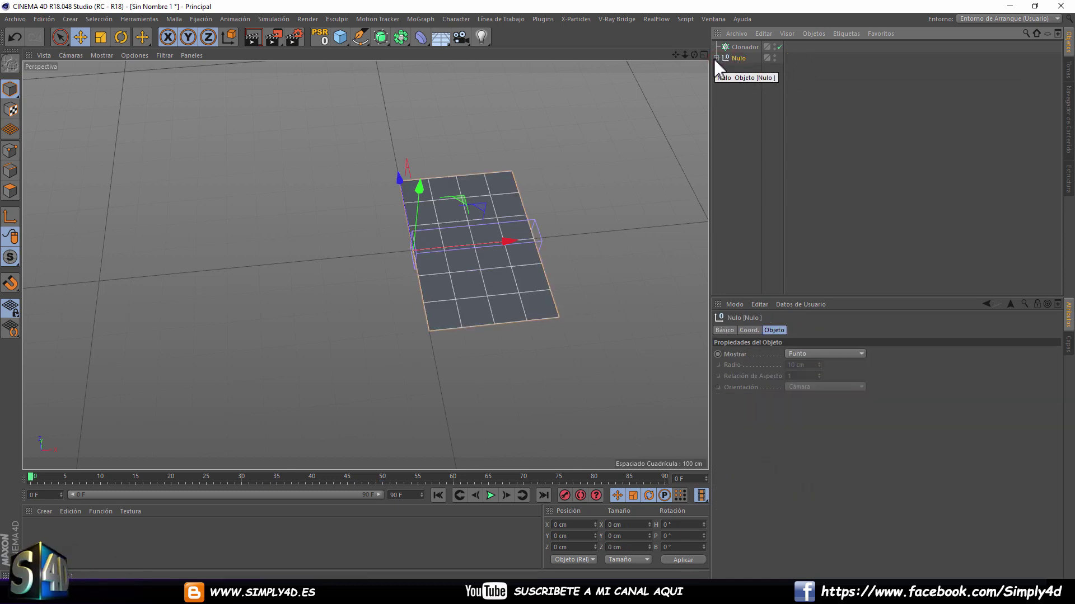
click(715, 57)
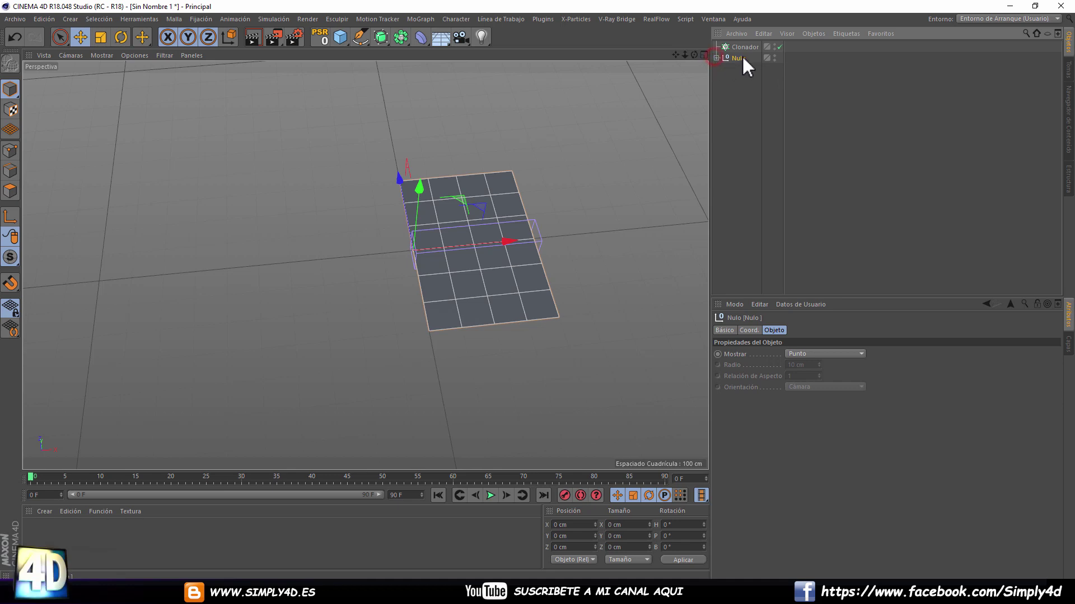
drag(741, 47, 752, 47)
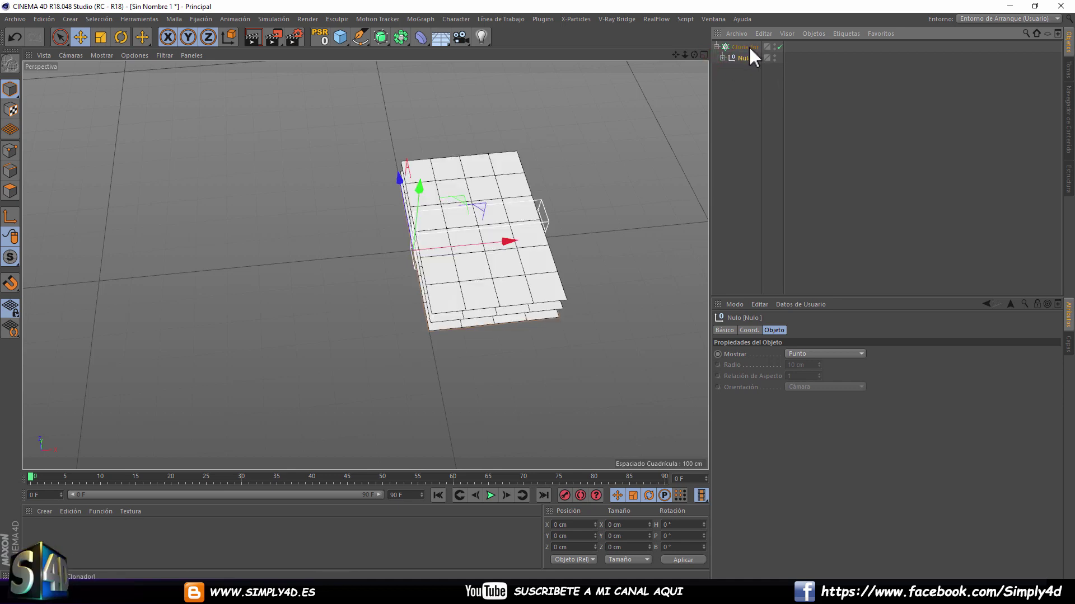
click(748, 47)
Set the cloner's P.Y spacing between copies to 1 cm.
mouse_move(597, 192)
alt+mouse_down()
mouse_move(451, 260)
mouse_move(456, 231)
mouse_move(434, 253)
mouse_move(444, 225)
alt+mouse_up()
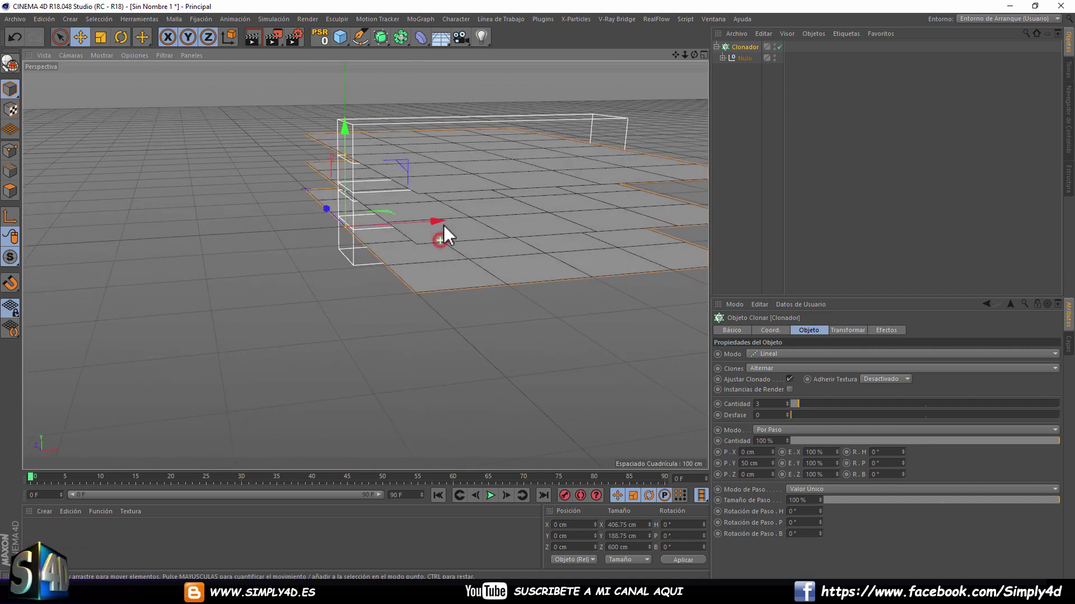
click(772, 462)
drag(772, 462, 767, 475)
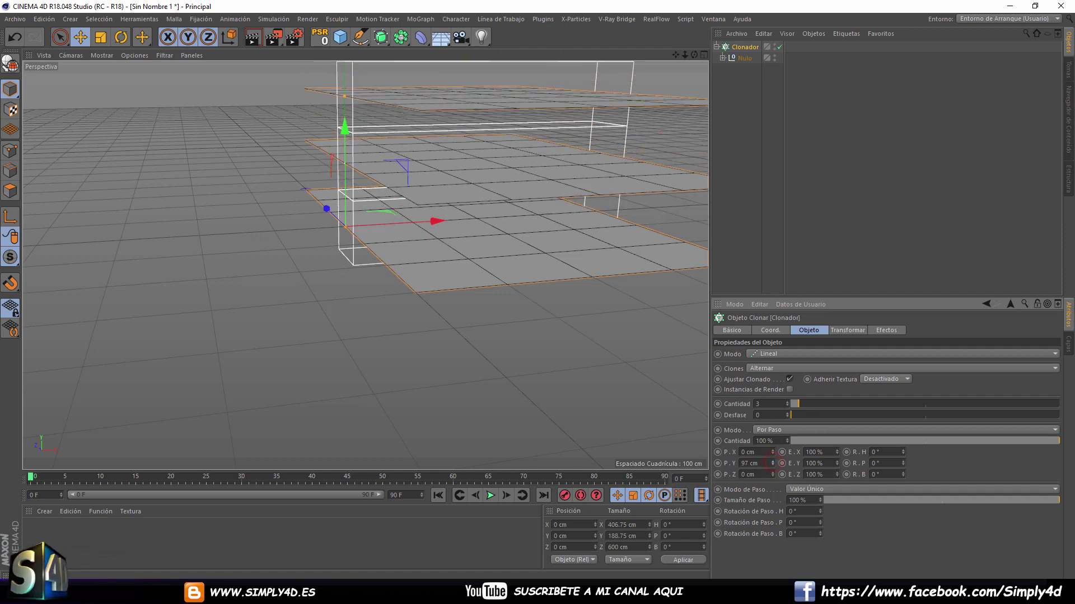
click(763, 462)
text(1)
key(Return)
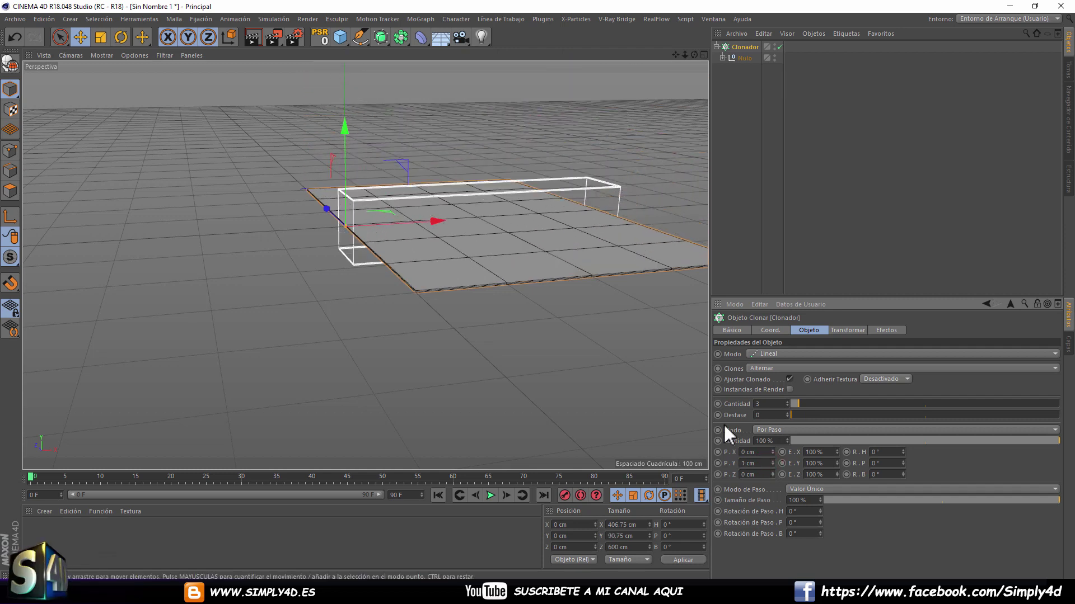
Set the clone Cantidad to 30 and view the stacked plate from above.
drag(806, 400, 875, 397)
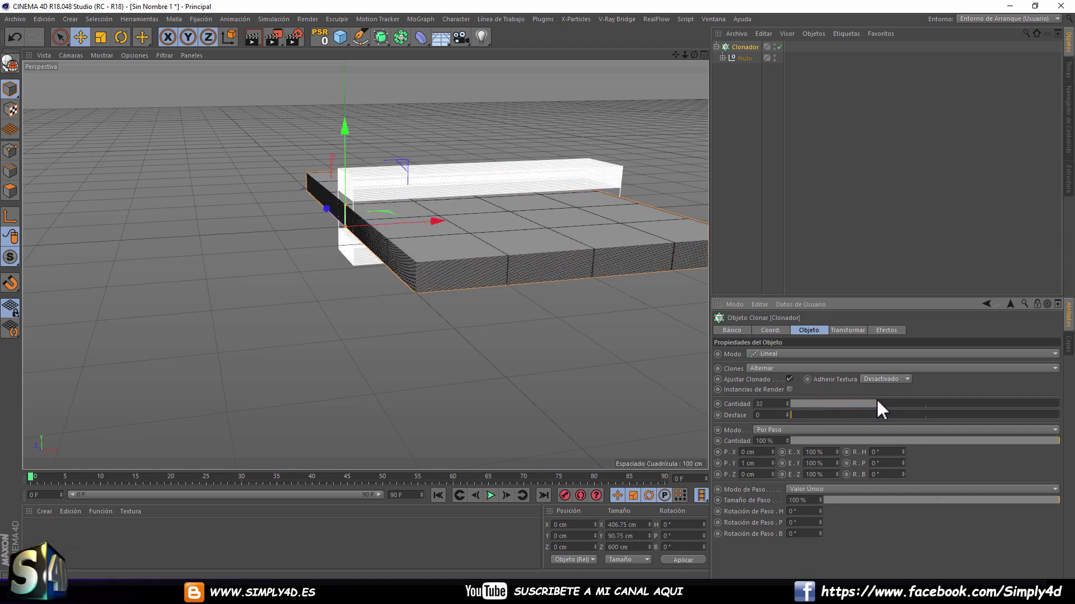
double_click(772, 404)
text(3)
key(Return)
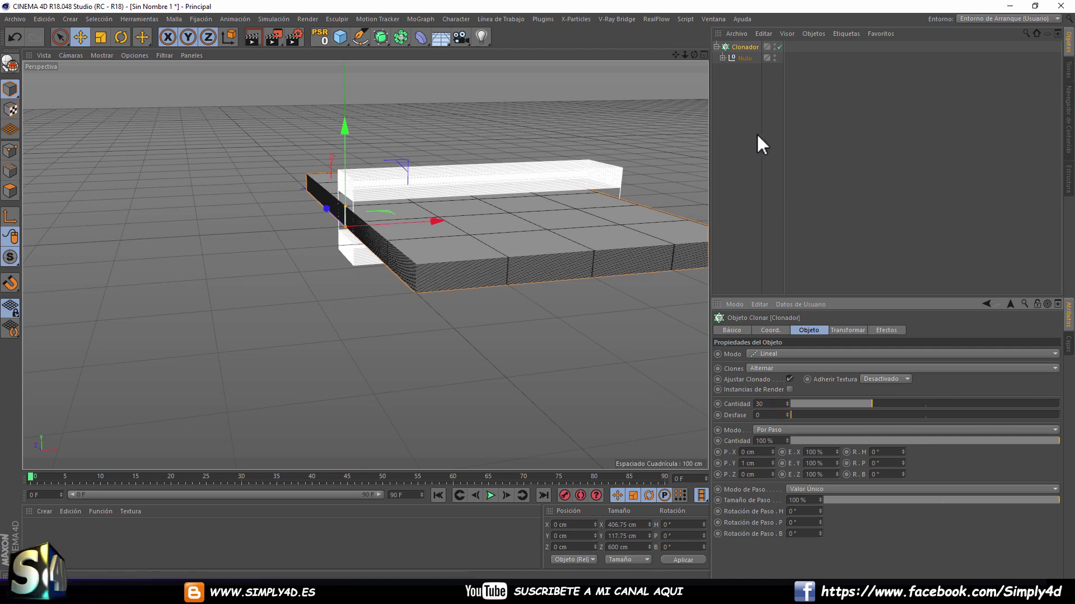
click(757, 132)
scroll(465, 199, down, 2)
mouse_move(465, 199)
alt+mouse_down()
mouse_move(646, 183)
mouse_move(504, 183)
mouse_move(502, 163)
alt+mouse_up()
scroll(502, 163, down, 3)
Play the cloned-plate animation, return to frame 0, and orbit to see the plate from above.
alt+middle_drag(501, 162, 488, 213)
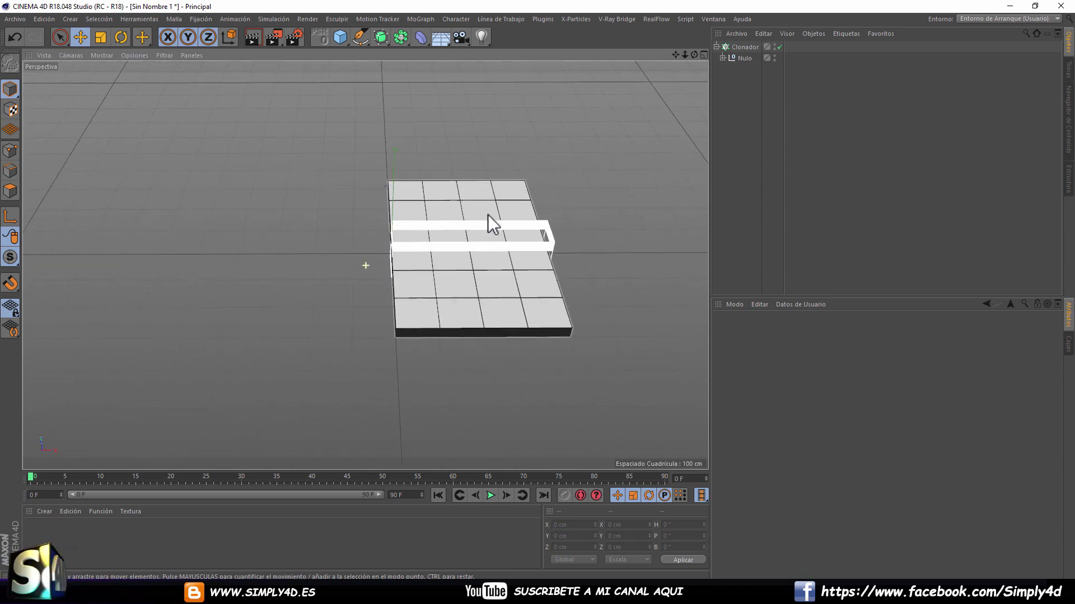
click(492, 496)
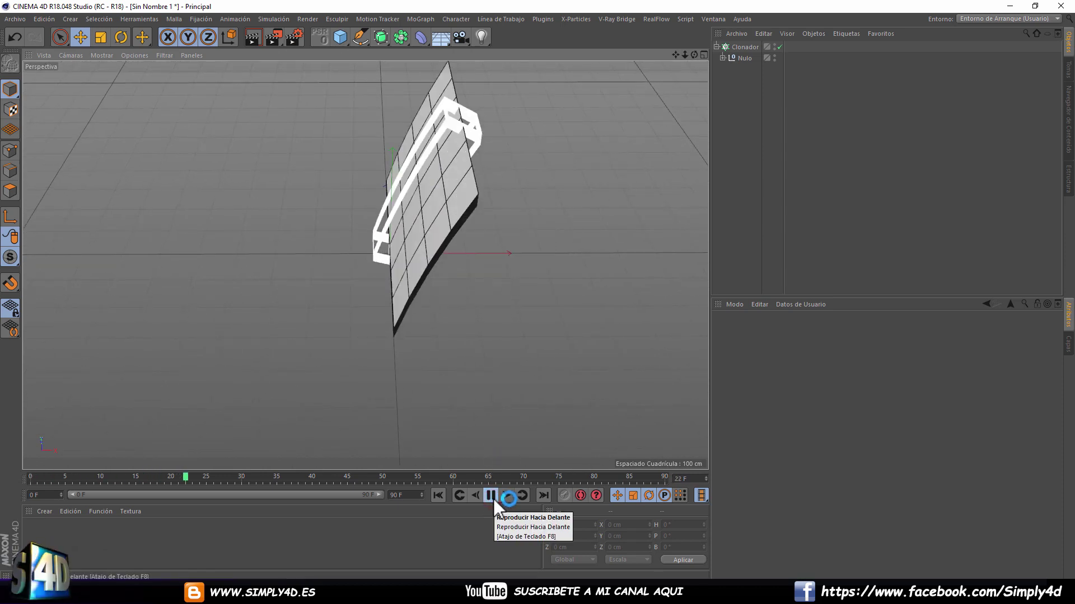
drag(364, 476, 17, 475)
alt+drag(574, 189, 512, 228)
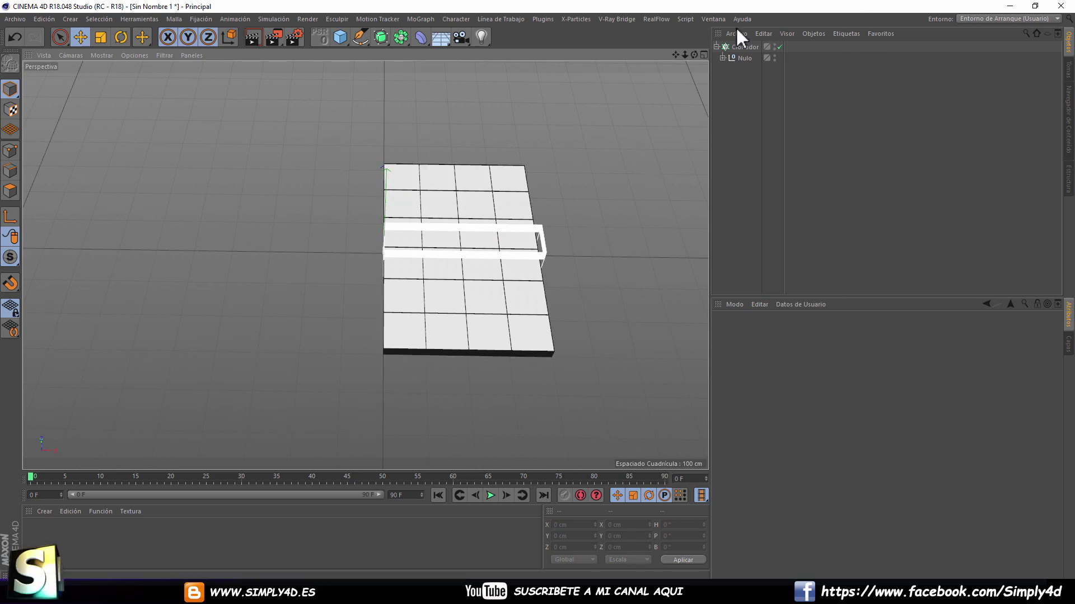
Add a Paso effector to Clonador and confirm it in the cloner's Efectos list.
click(735, 47)
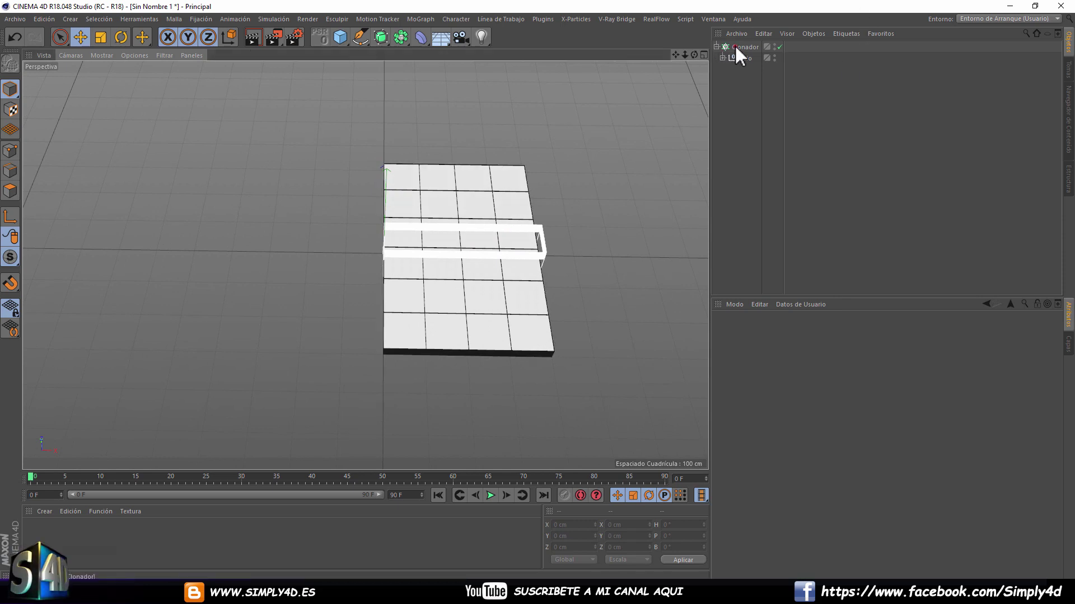
click(429, 18)
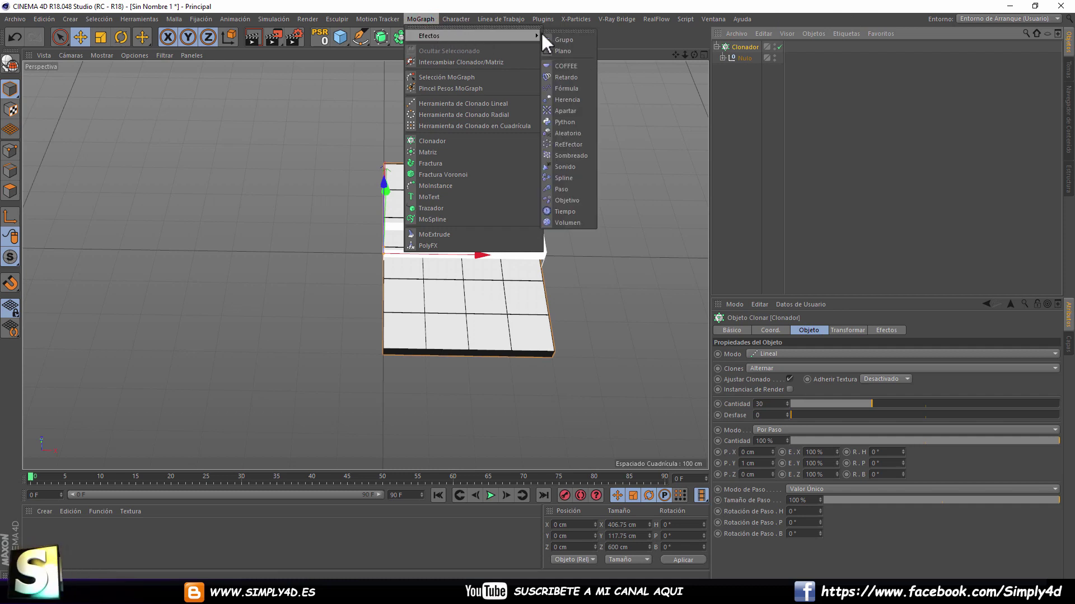
click(565, 189)
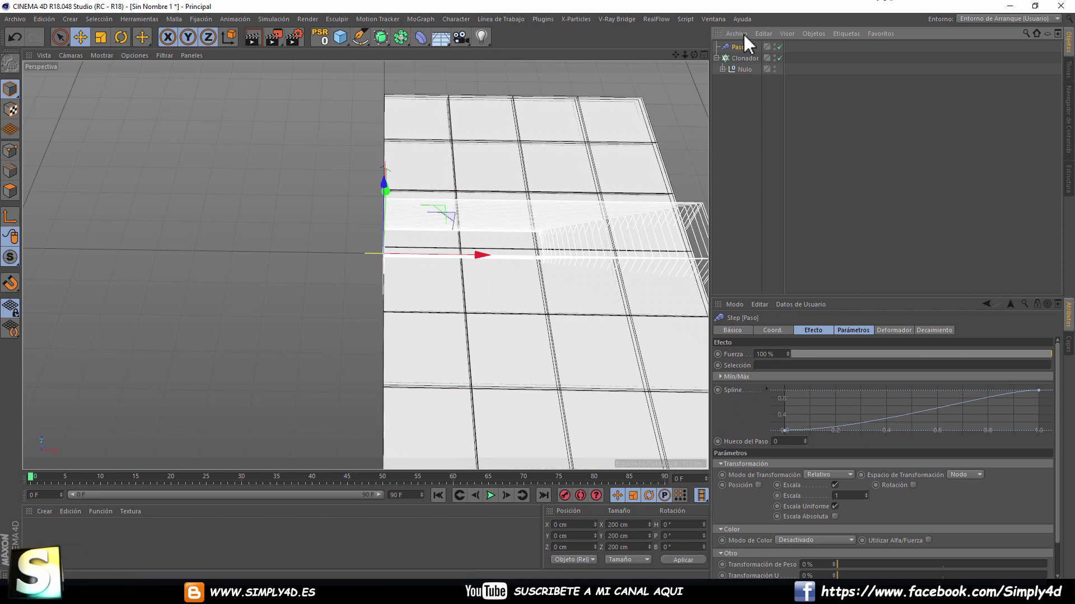
click(744, 57)
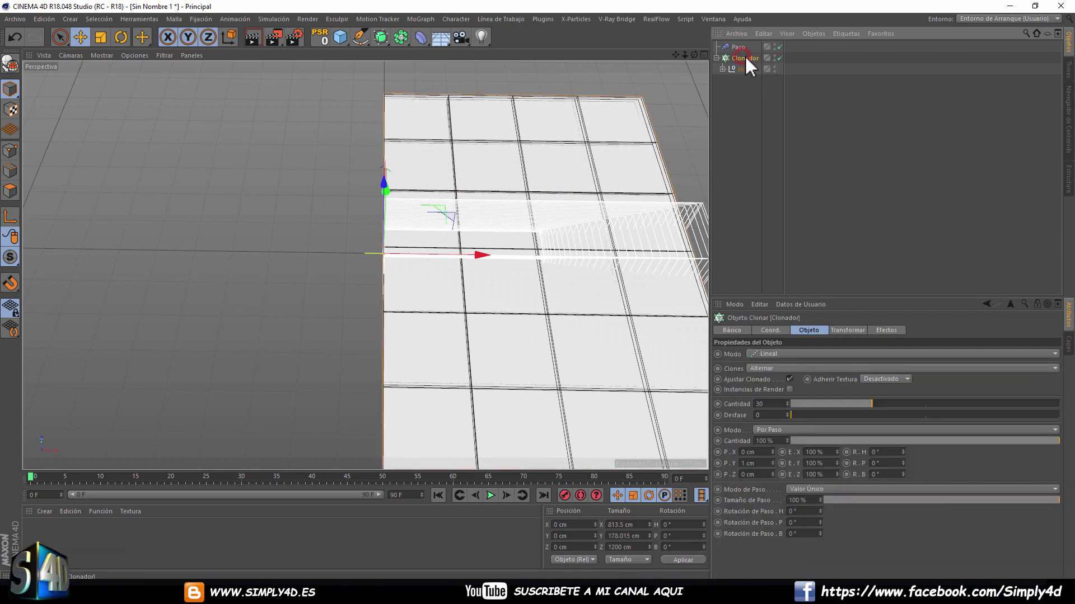
click(888, 330)
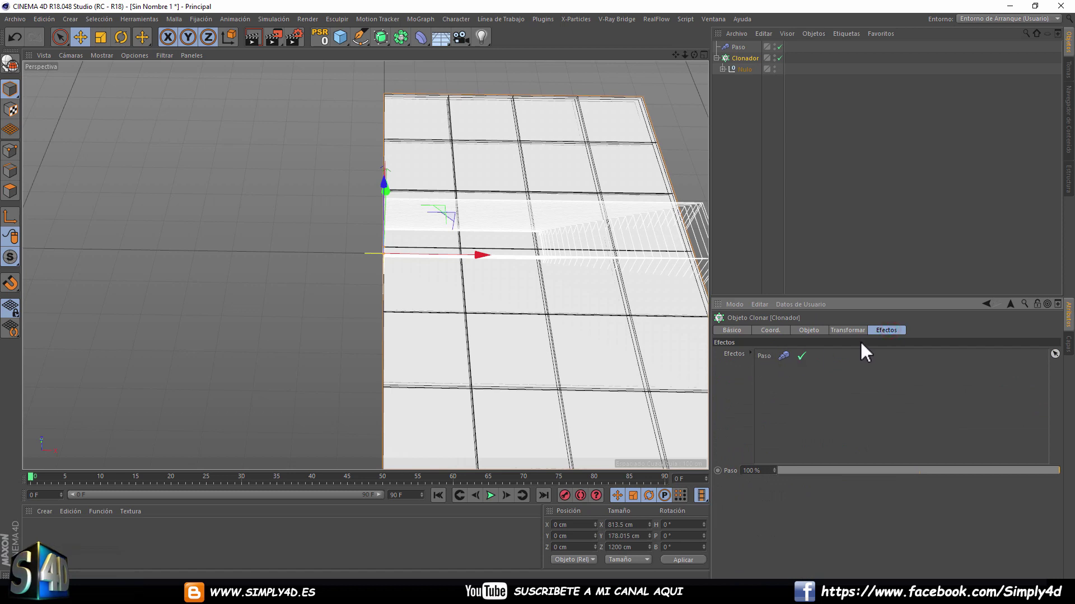
click(846, 330)
click(813, 330)
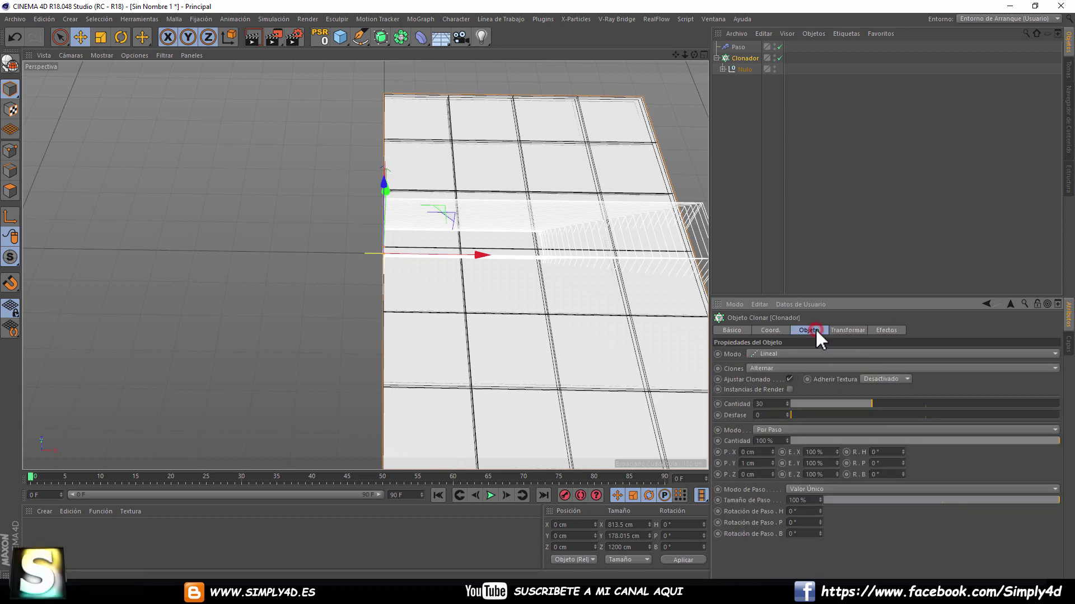
click(736, 46)
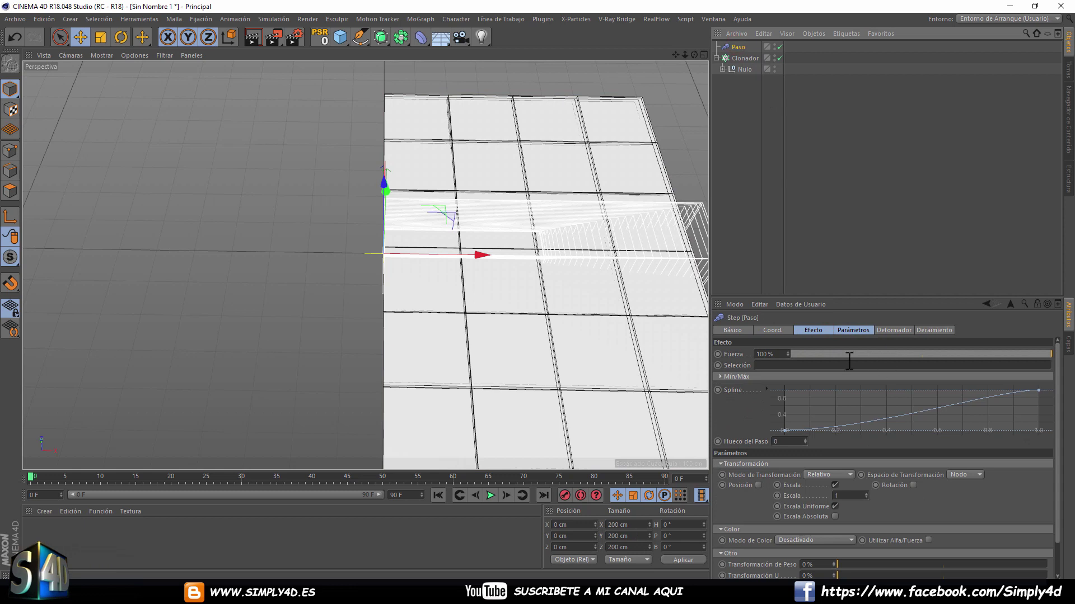
Turn off Paso's Escala and raise its Desfase de Tiempo to 92 F, then rewind to frame 0.
drag(833, 286, 833, 135)
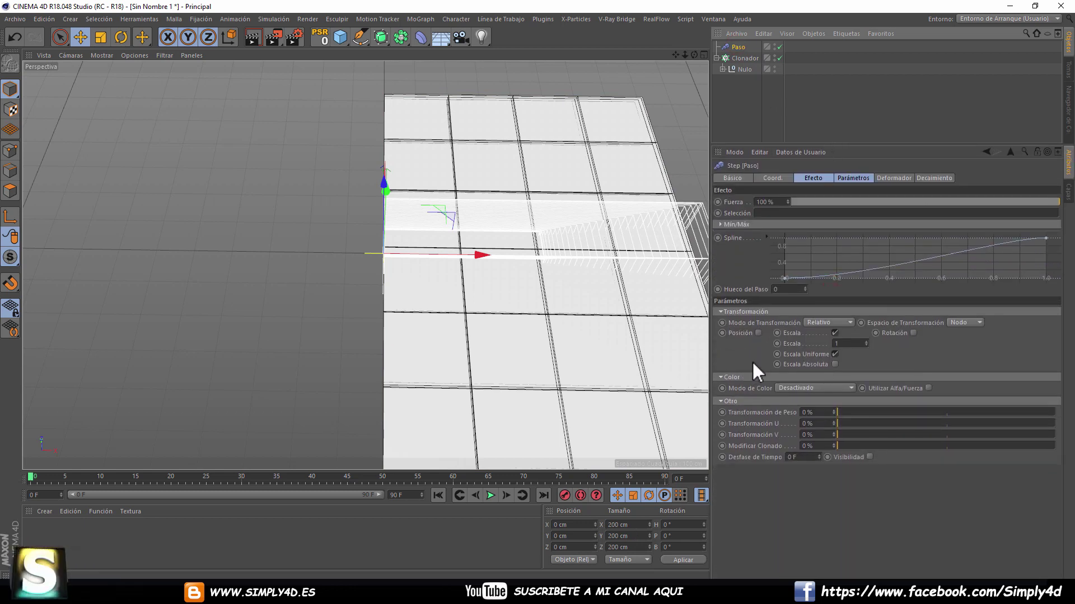
click(833, 331)
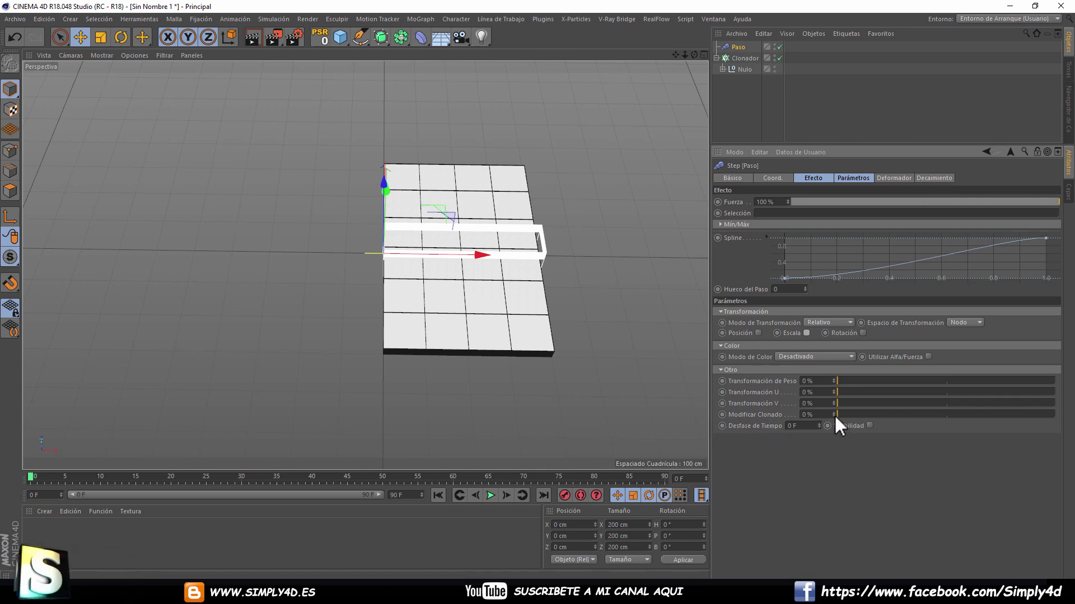
drag(29, 475, 209, 475)
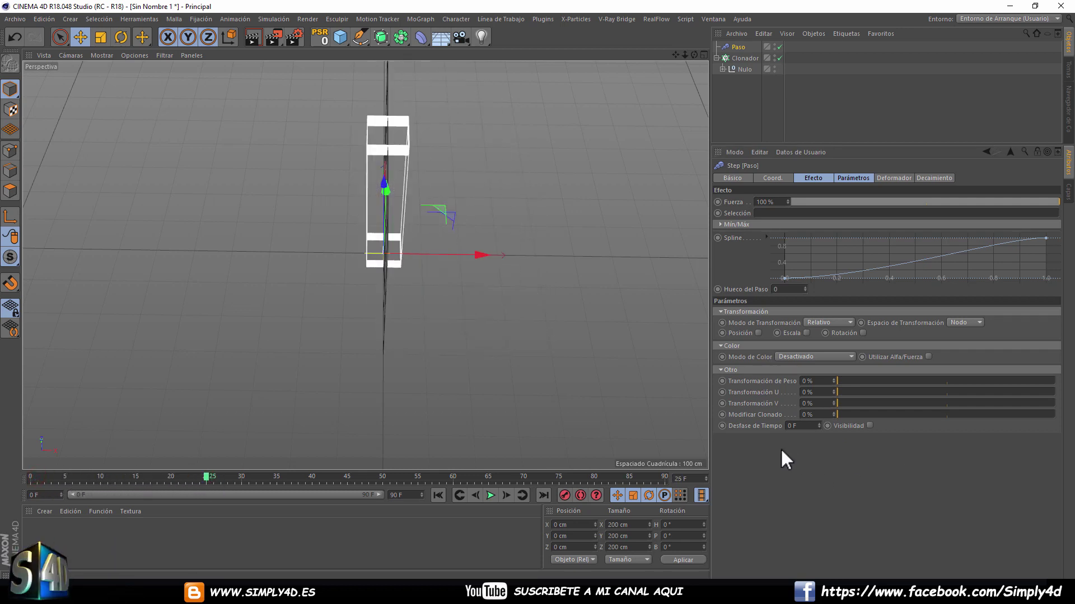
drag(818, 421, 820, 411)
drag(210, 475, 327, 476)
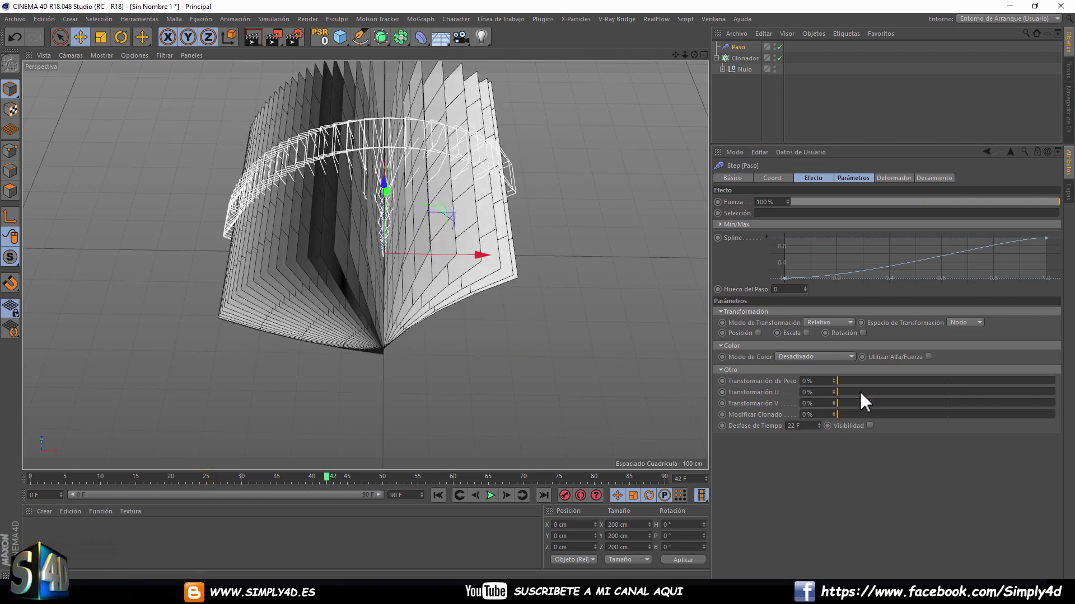
drag(818, 423, 818, 402)
drag(332, 477, 458, 487)
drag(814, 429, 814, 412)
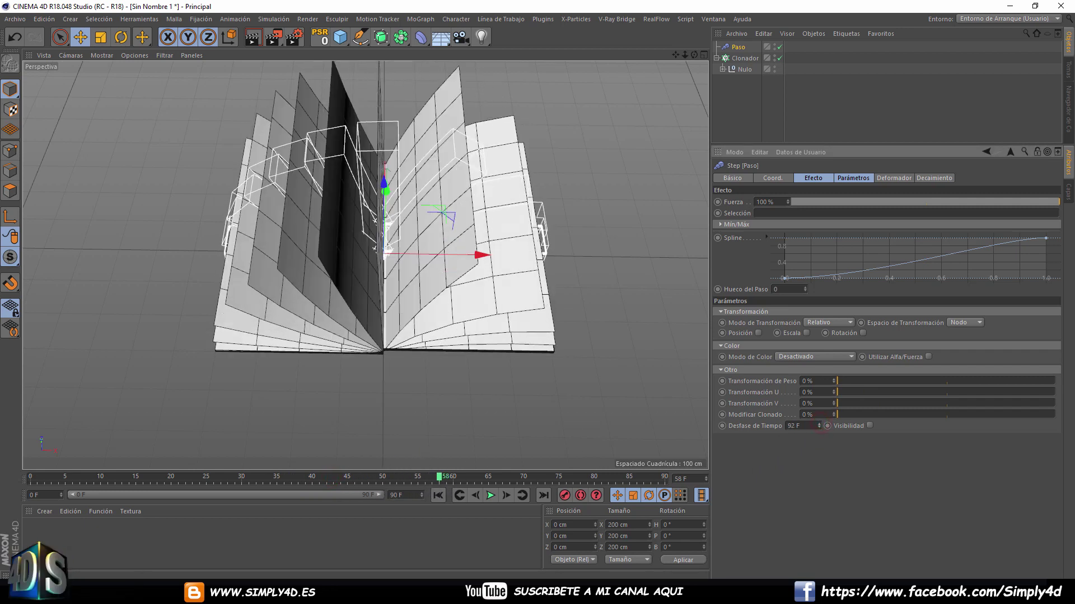
click(719, 106)
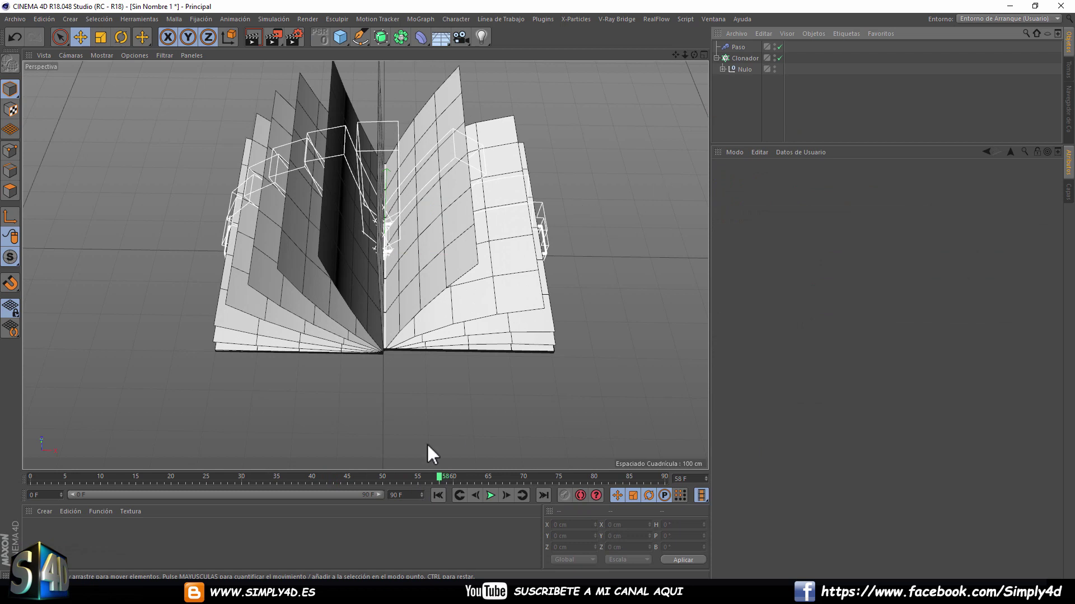
click(437, 495)
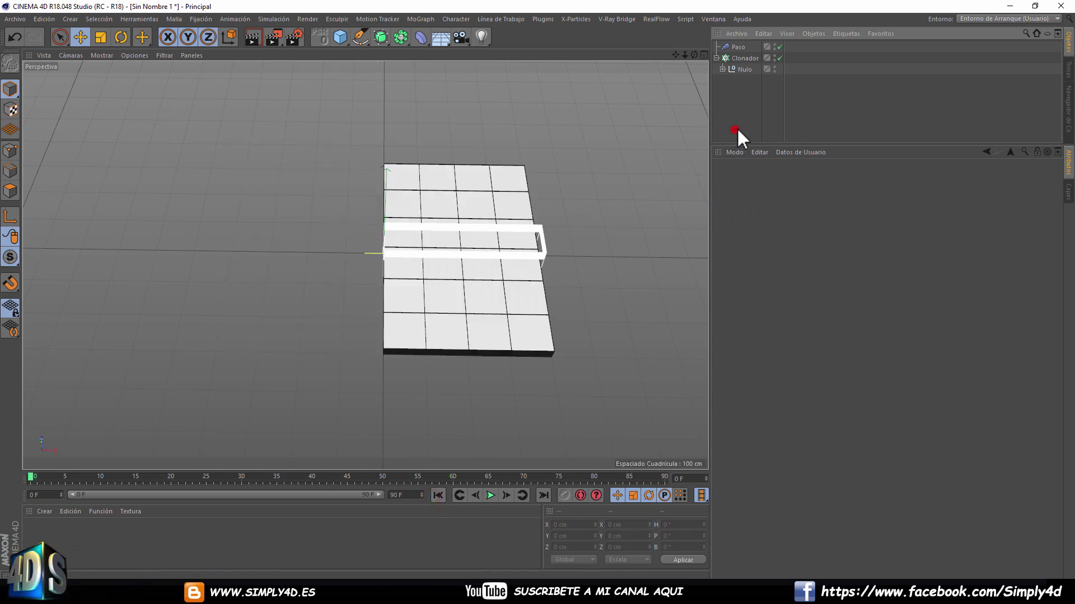
click(723, 69)
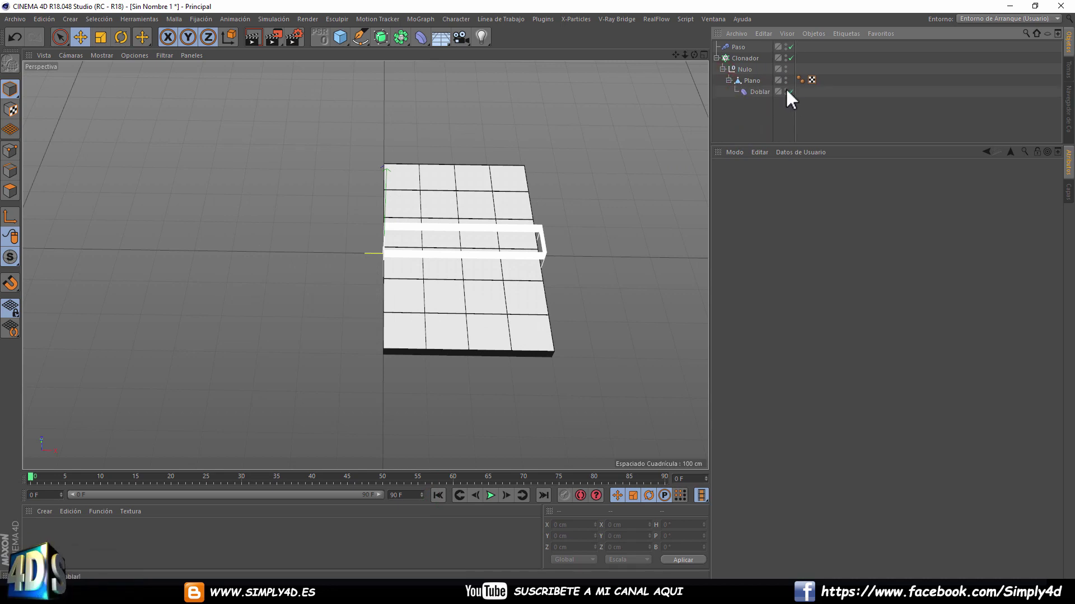
click(787, 90)
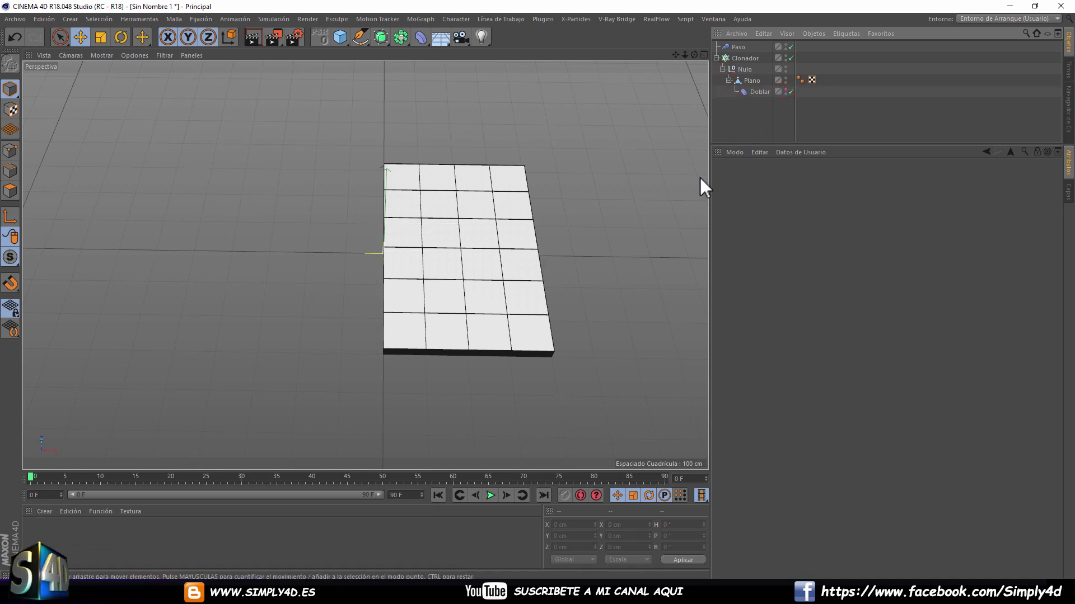
mouse_move(377, 213)
alt+mouse_down()
mouse_move(373, 272)
mouse_move(375, 247)
mouse_move(391, 240)
mouse_move(437, 319)
alt+mouse_up()
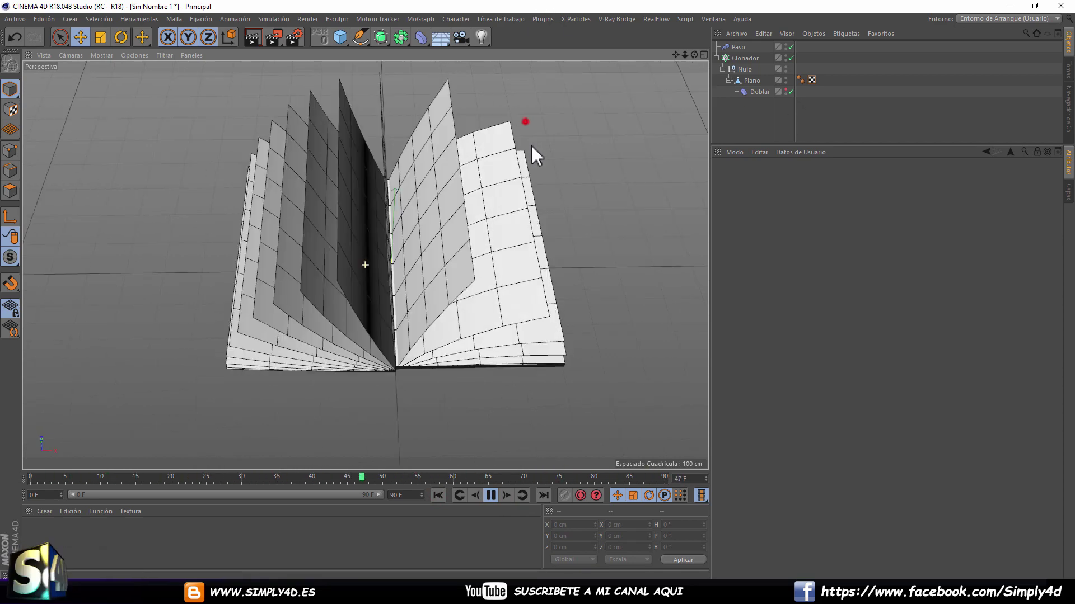
mouse_move(475, 298)
alt+mouse_down()
mouse_move(425, 307)
mouse_move(398, 271)
alt+mouse_up()
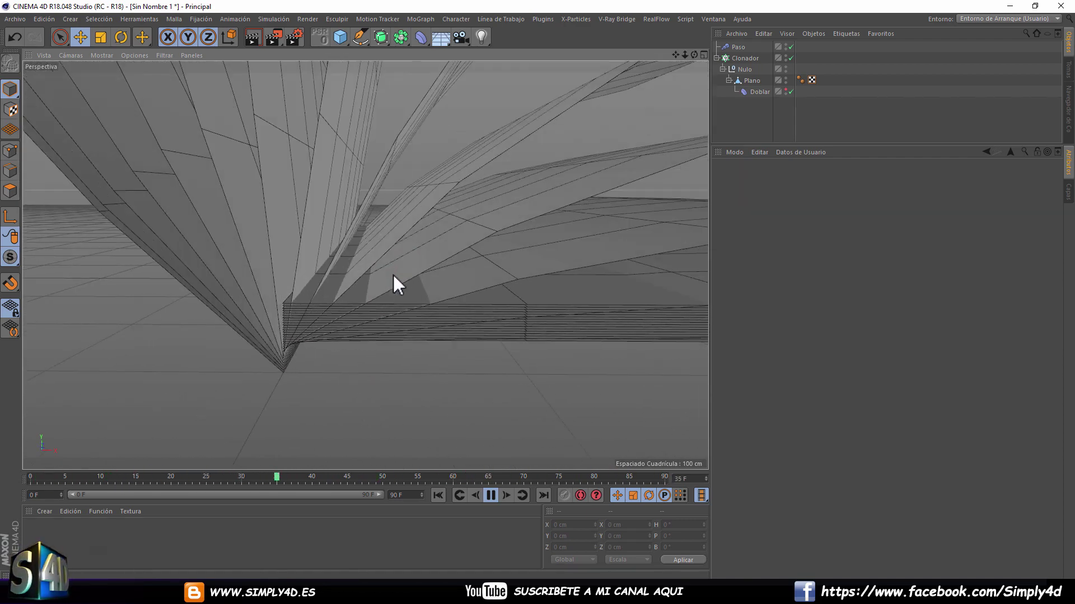
alt+drag(301, 323, 505, 282)
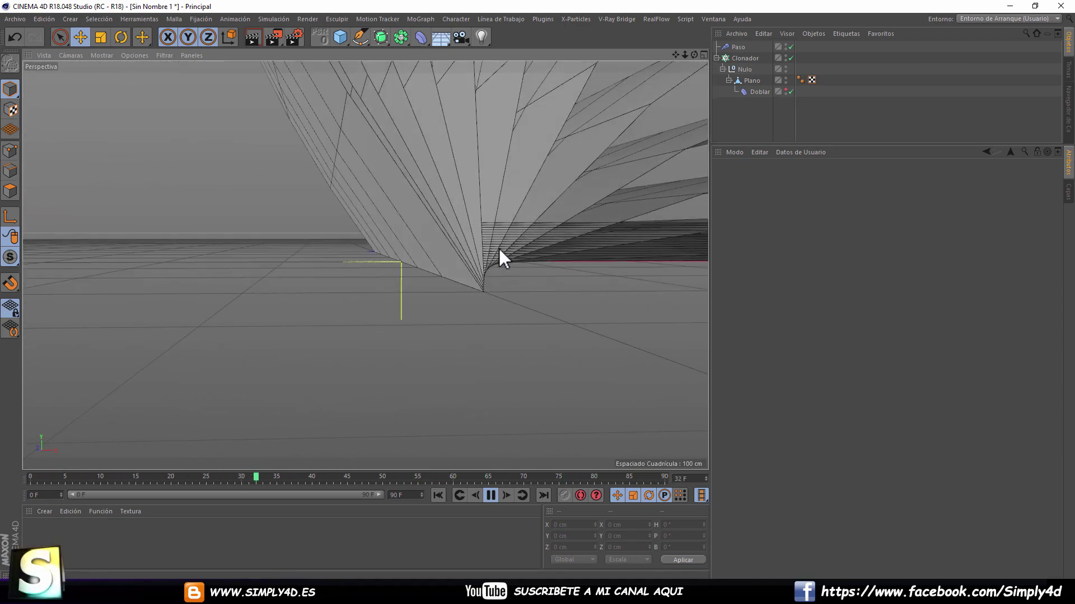
alt+drag(495, 241, 441, 335)
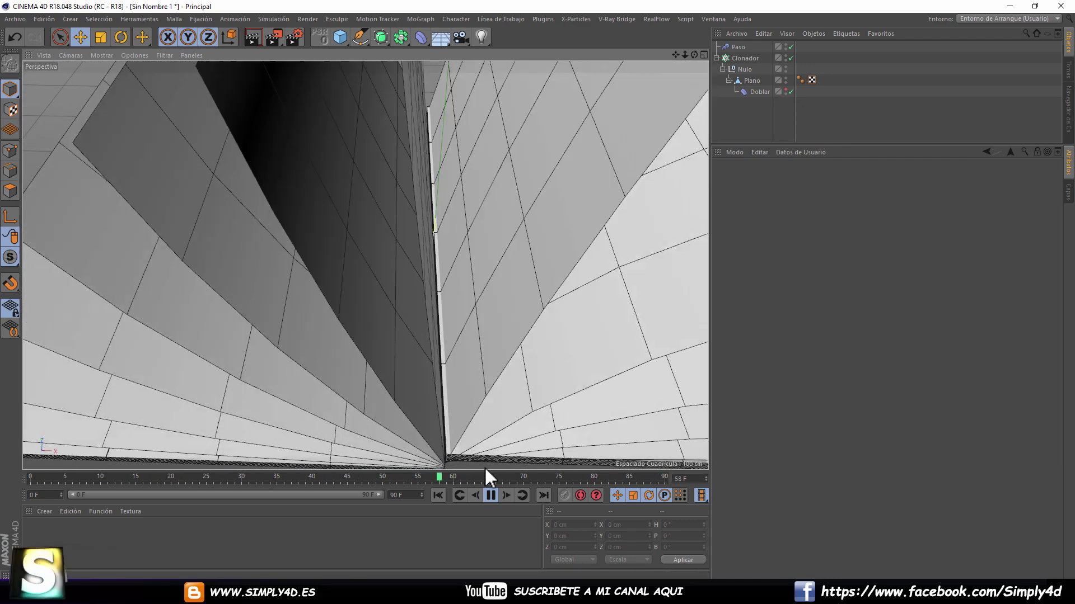
click(490, 495)
mouse_move(479, 481)
mouse_down()
mouse_move(192, 473)
mouse_move(5, 484)
mouse_up()
mouse_move(108, 476)
mouse_down()
mouse_move(189, 474)
mouse_move(91, 476)
mouse_move(142, 475)
mouse_up()
Try Clonador P.Y offsets of 0 and -1 cm during playback, then set it to -0.5 cm.
click(750, 61)
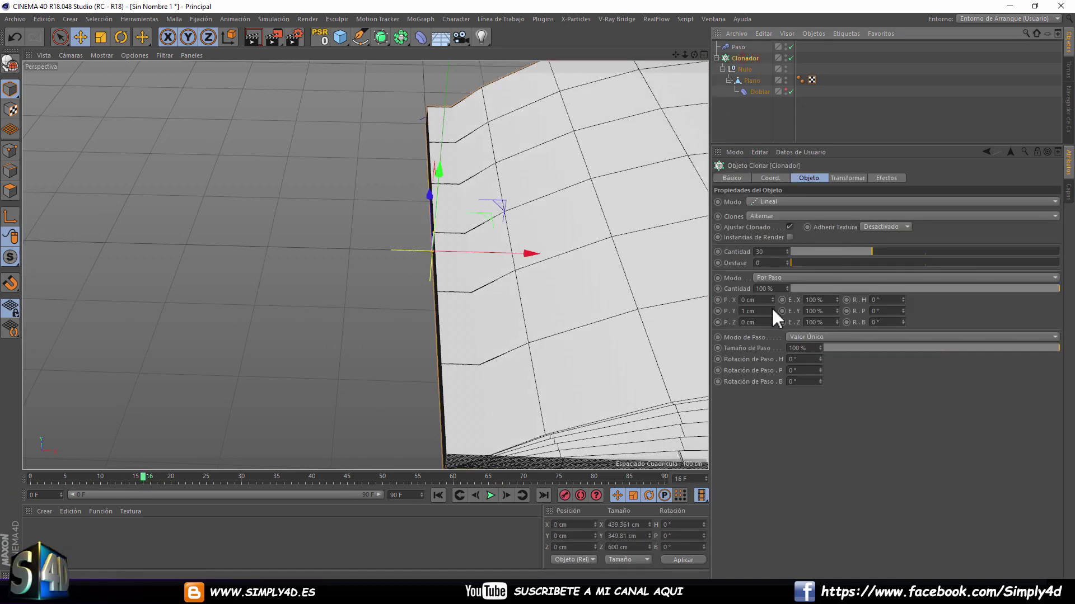
click(773, 309)
click(772, 313)
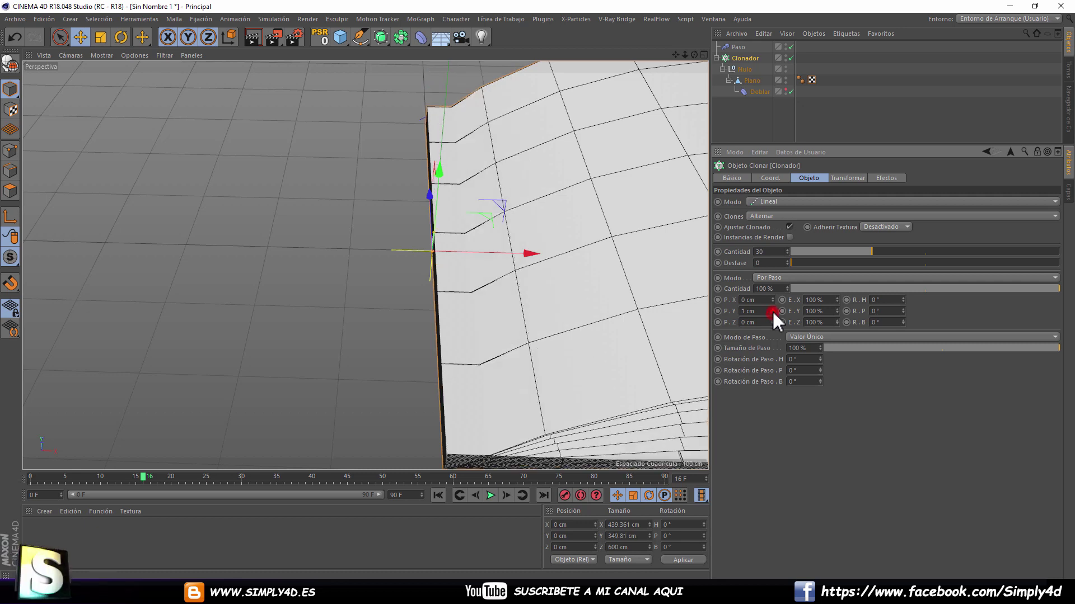
alt+middle_drag(492, 325, 454, 231)
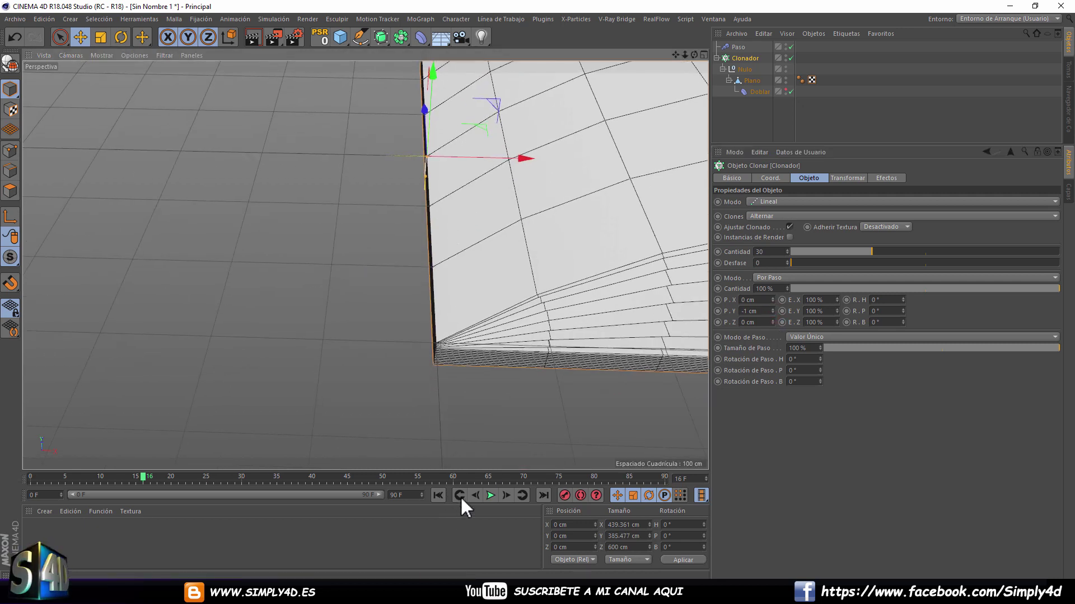
click(490, 493)
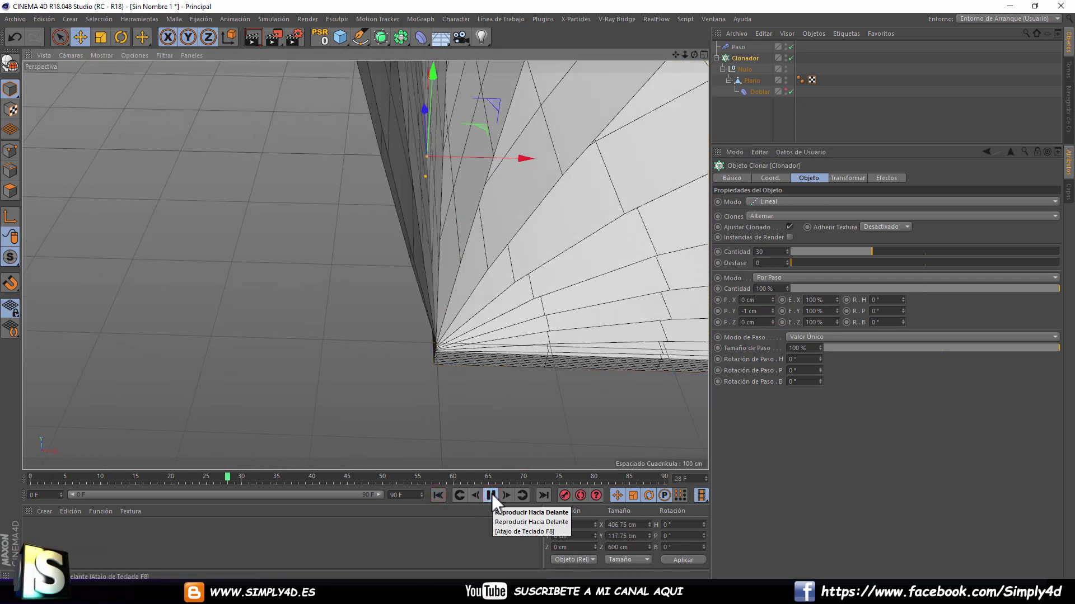
alt+drag(473, 316, 471, 355)
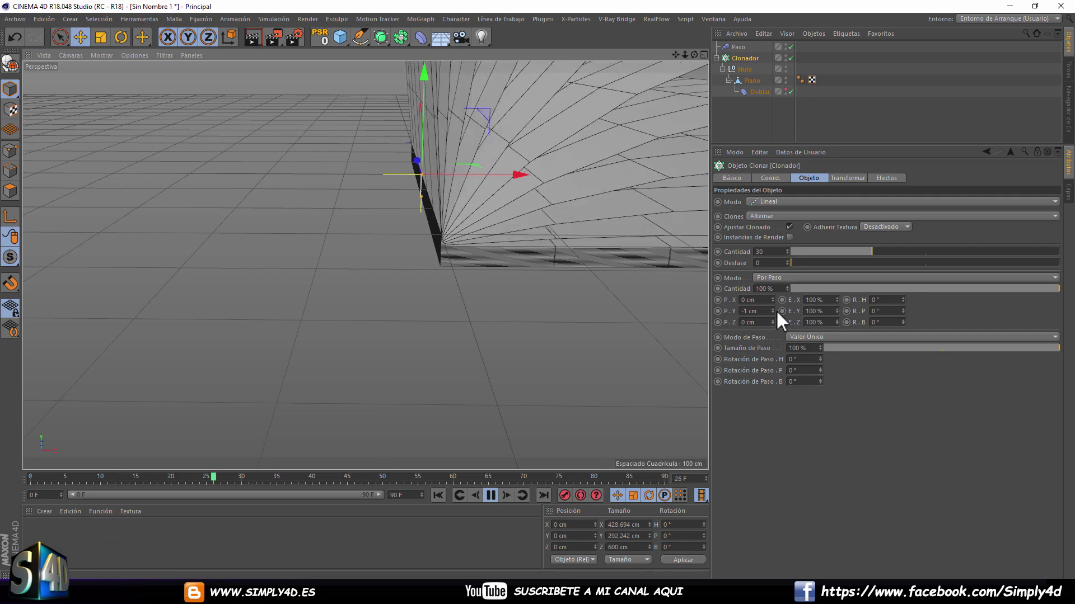
click(773, 309)
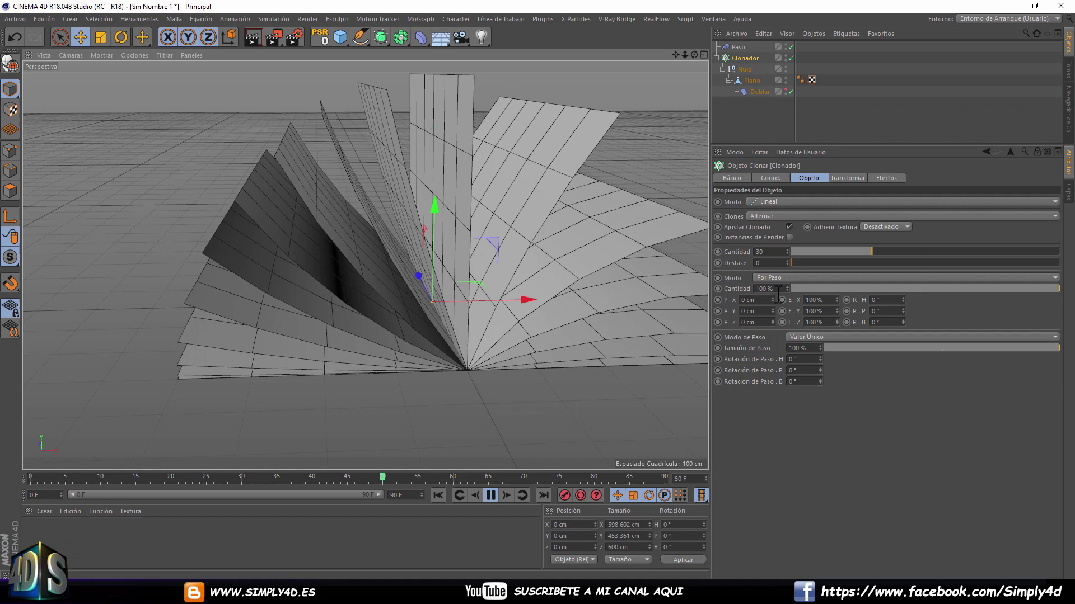
click(773, 313)
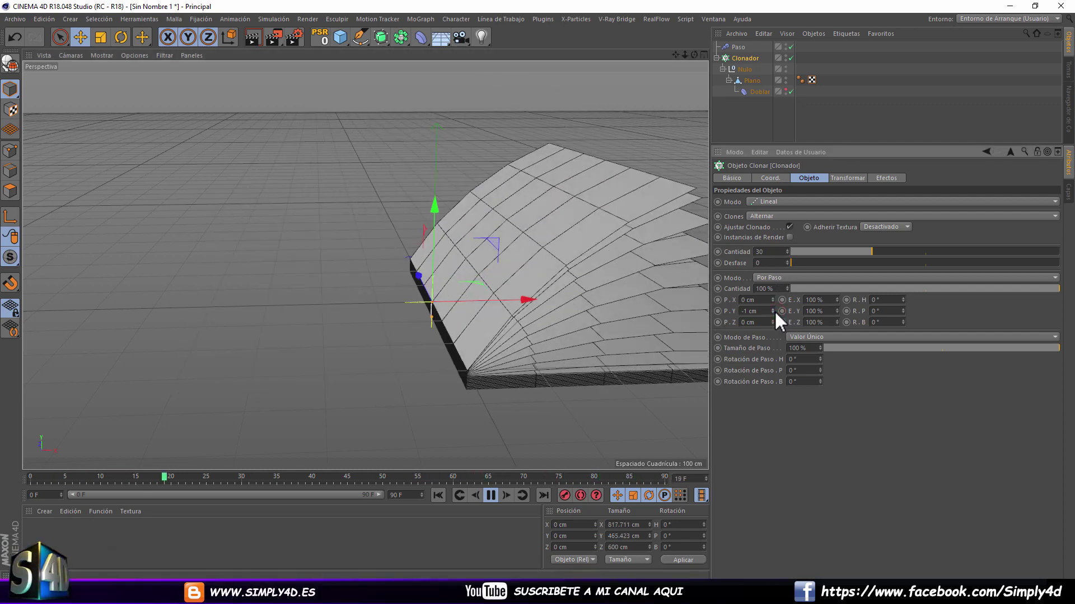
click(773, 309)
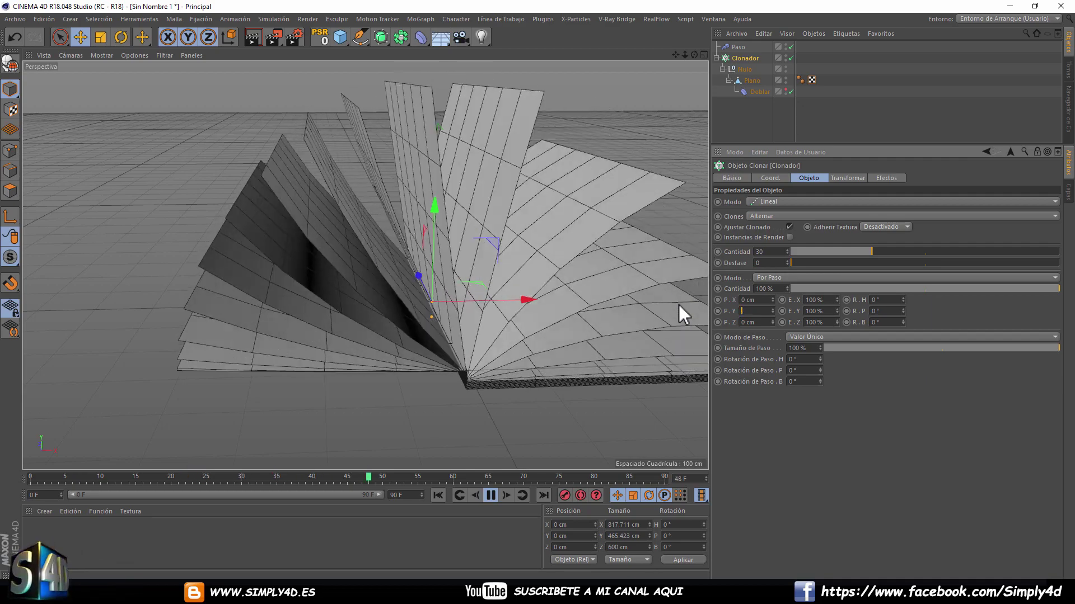
text(-0.5)
key(Return)
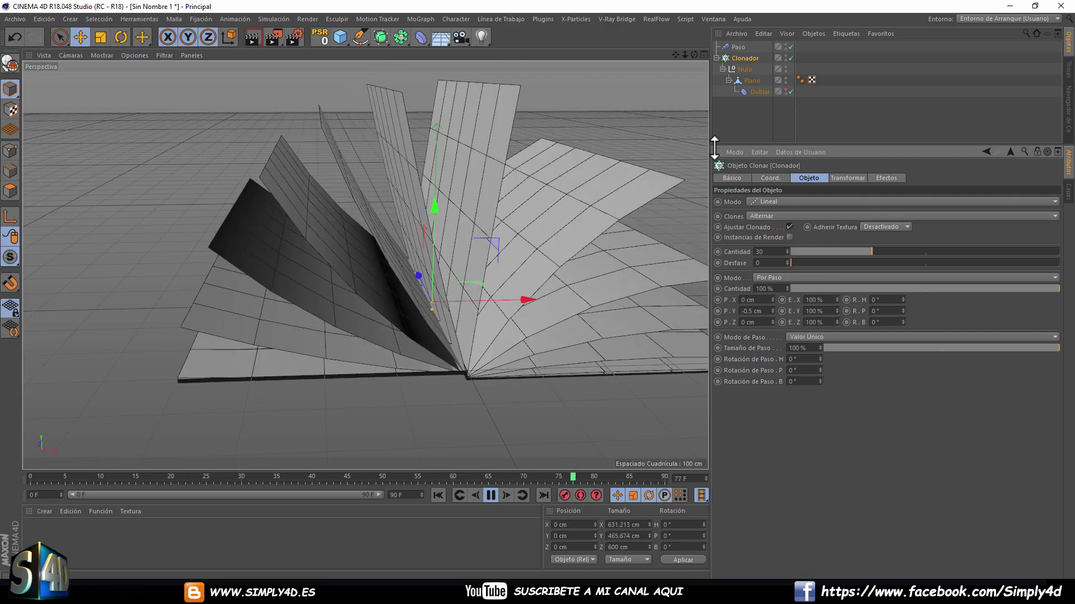
Stop playback and zoom out to frame the whole fanned book, then open Crear > Ambiente.
click(727, 110)
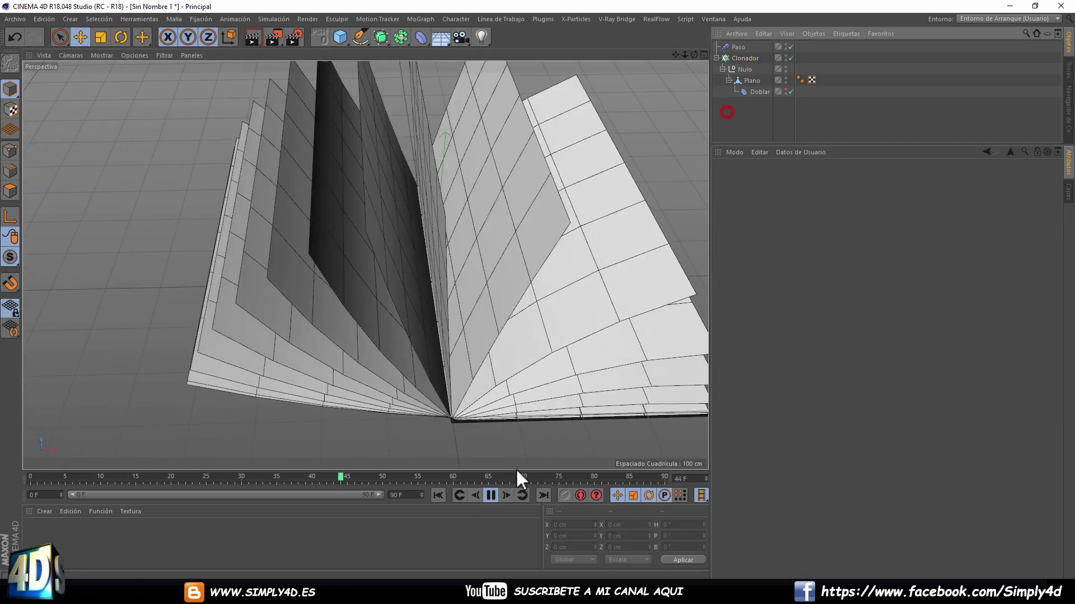
click(490, 495)
mouse_move(478, 260)
alt+mouse_down()
mouse_move(326, 304)
mouse_move(408, 292)
mouse_move(463, 300)
mouse_move(428, 273)
mouse_move(428, 253)
alt+mouse_up()
scroll(463, 300, down, 3)
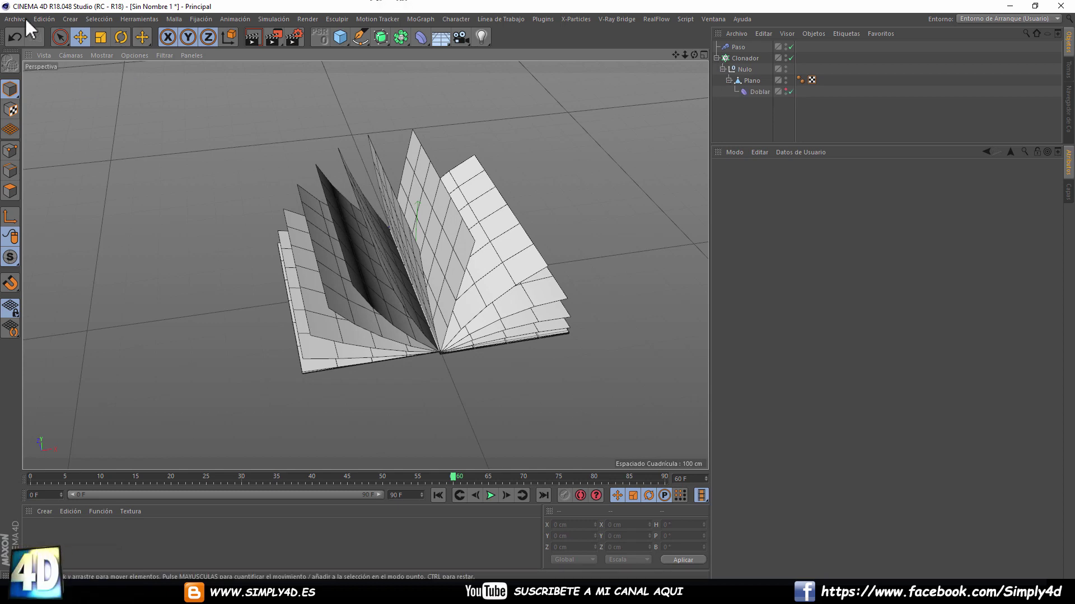
click(76, 18)
mouse_move(79, 99)
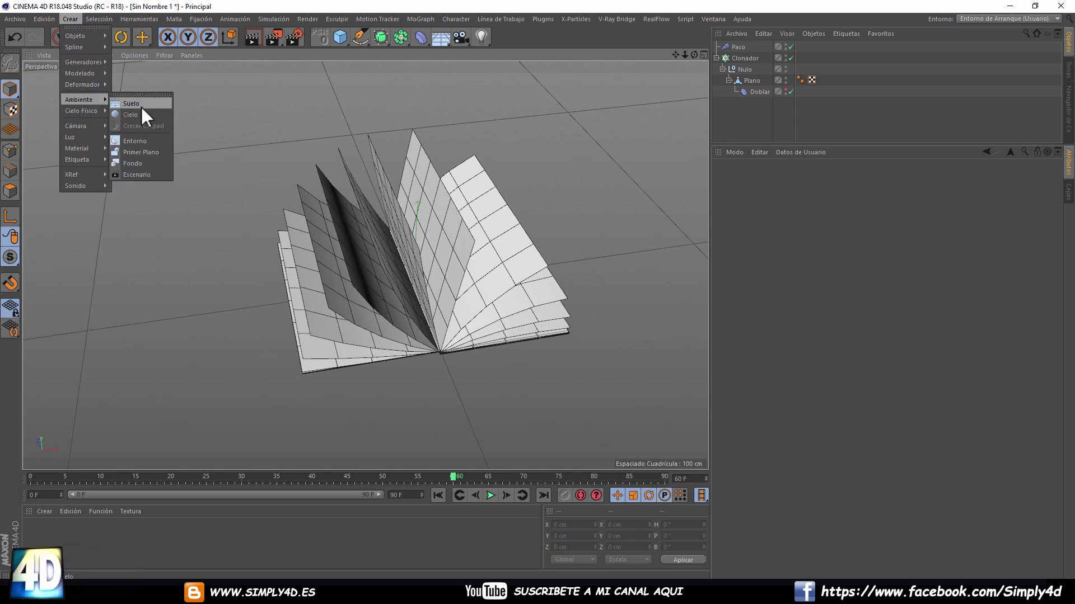
Add a Suelo floor and create a material with concrete02.jpg as its Color texture.
click(141, 105)
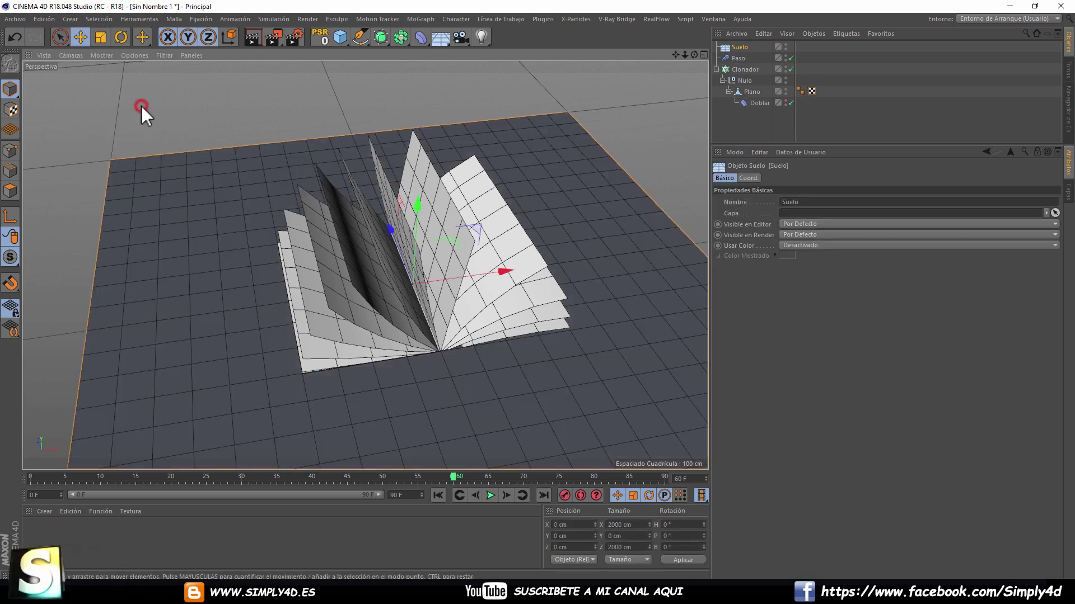
double_click(31, 540)
double_click(35, 530)
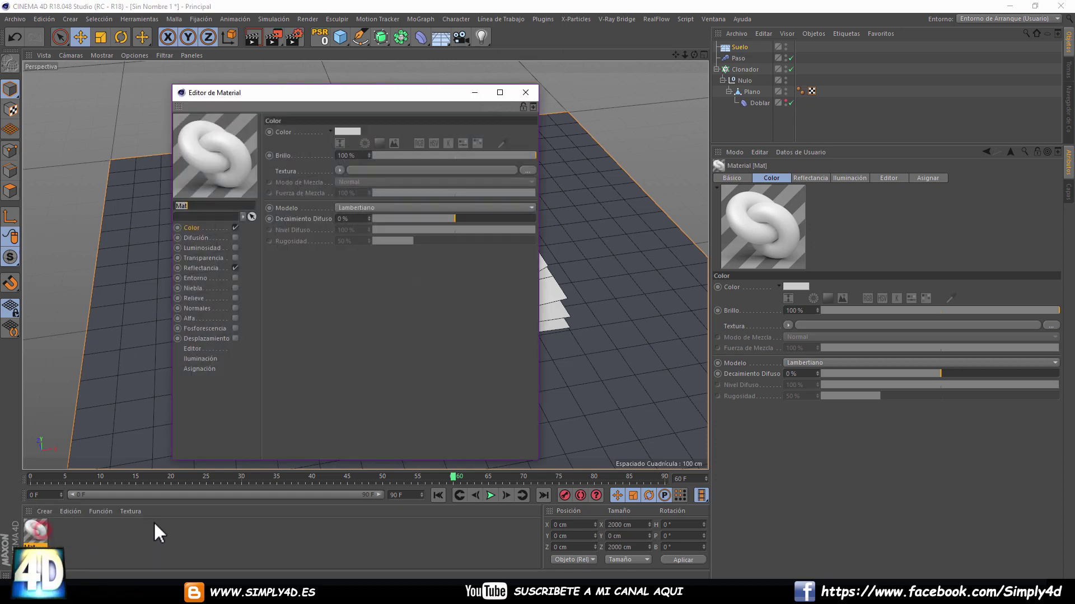
click(341, 169)
click(354, 192)
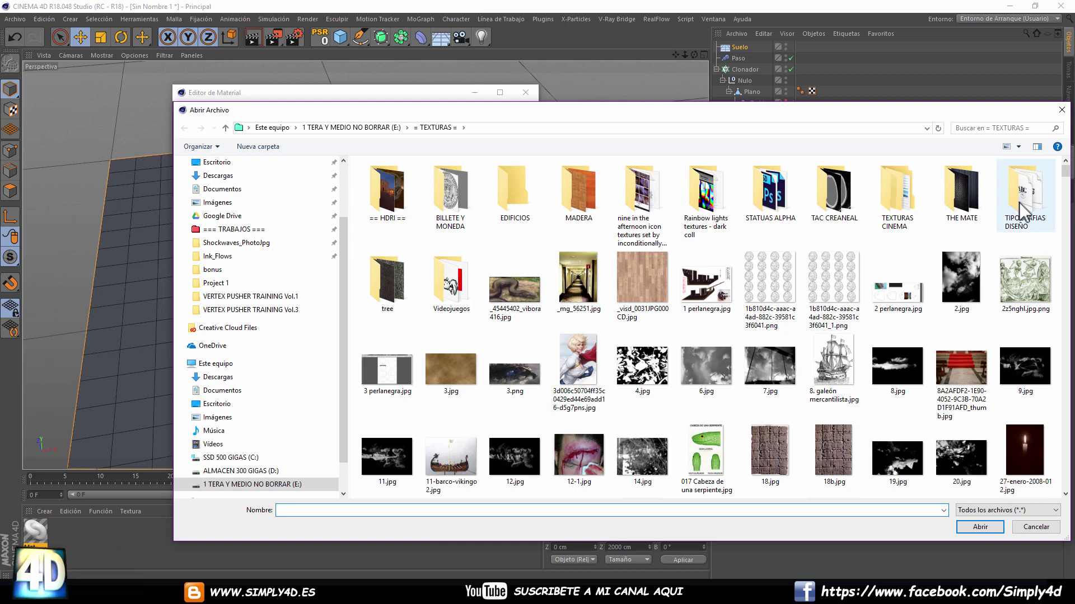
drag(1065, 169, 1069, 252)
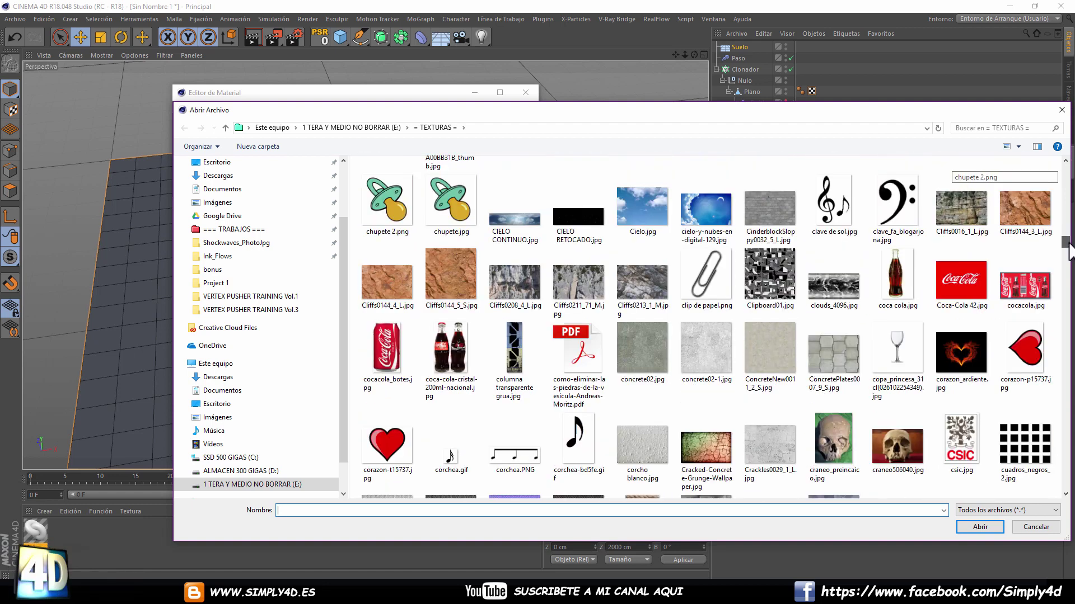
double_click(653, 363)
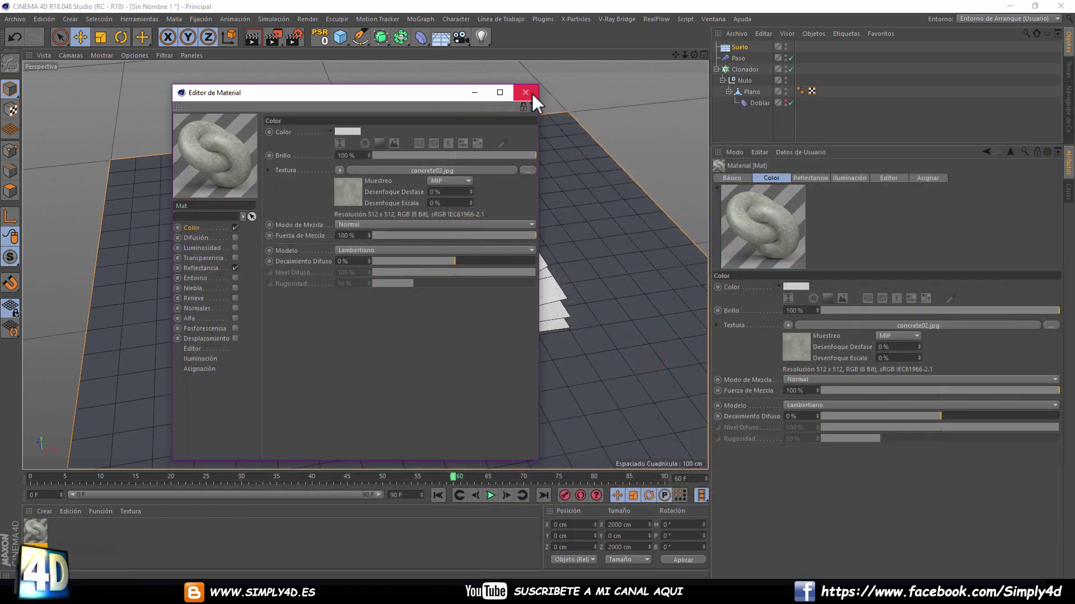
Apply the concrete material to the Suelo floor and render the view.
click(526, 92)
mouse_move(47, 523)
mouse_down()
mouse_move(113, 414)
mouse_move(143, 392)
mouse_up()
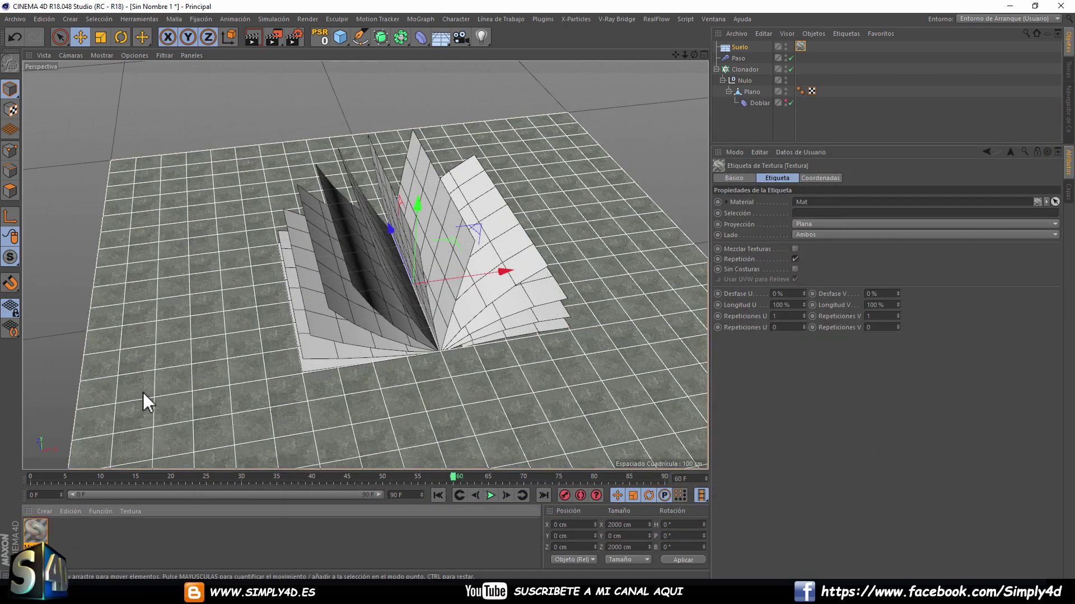
click(253, 37)
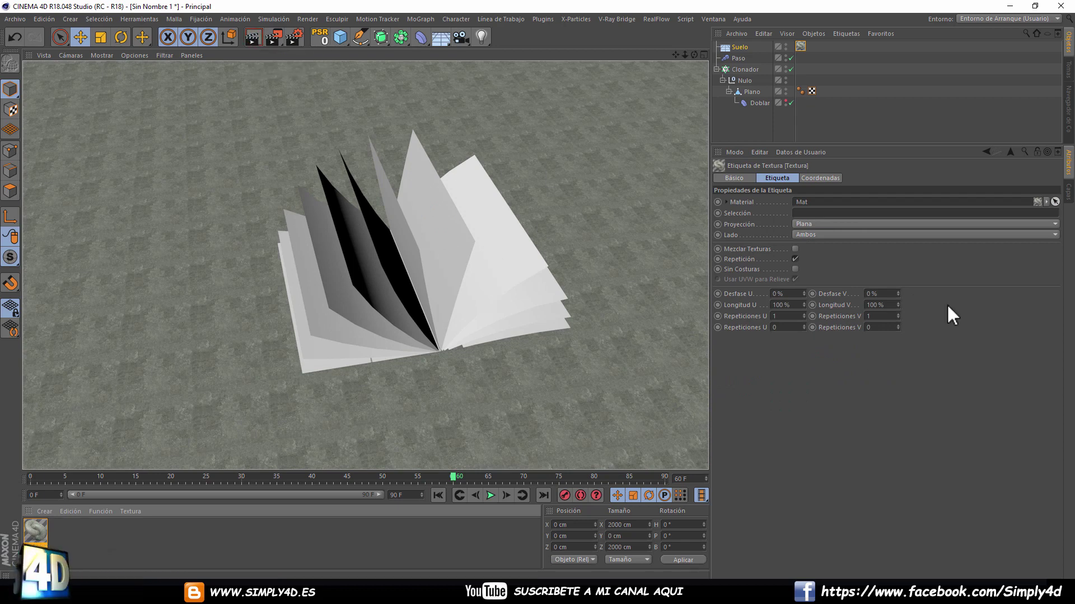
Tile the floor texture at U 0.15, V -0.25 with Sin Costuras on, and render.
mouse_move(897, 315)
mouse_down()
mouse_move(897, 392)
mouse_move(898, 315)
mouse_up()
drag(804, 317, 804, 358)
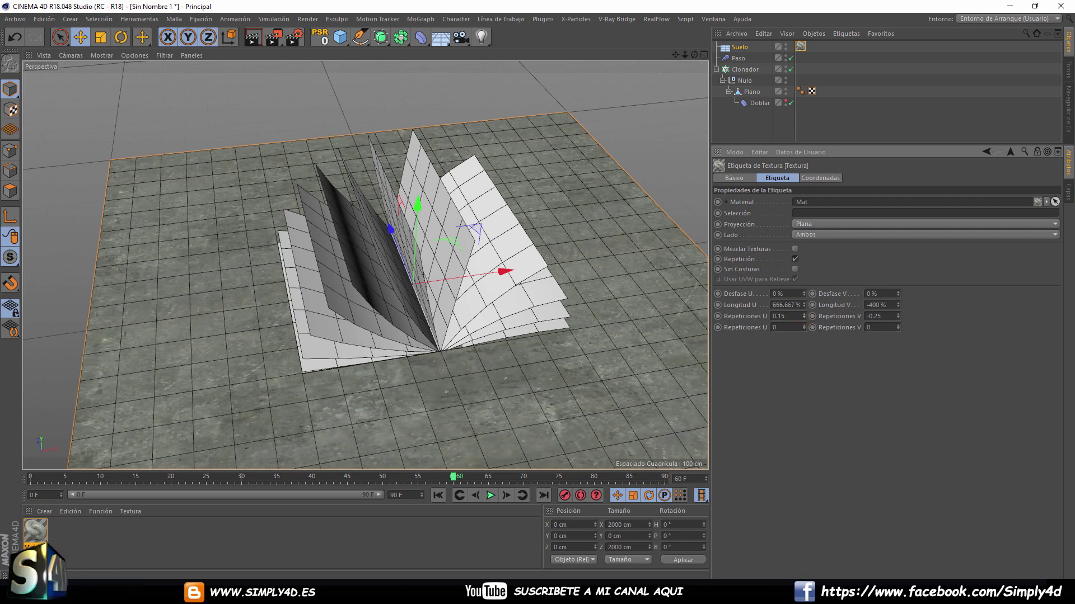
click(796, 269)
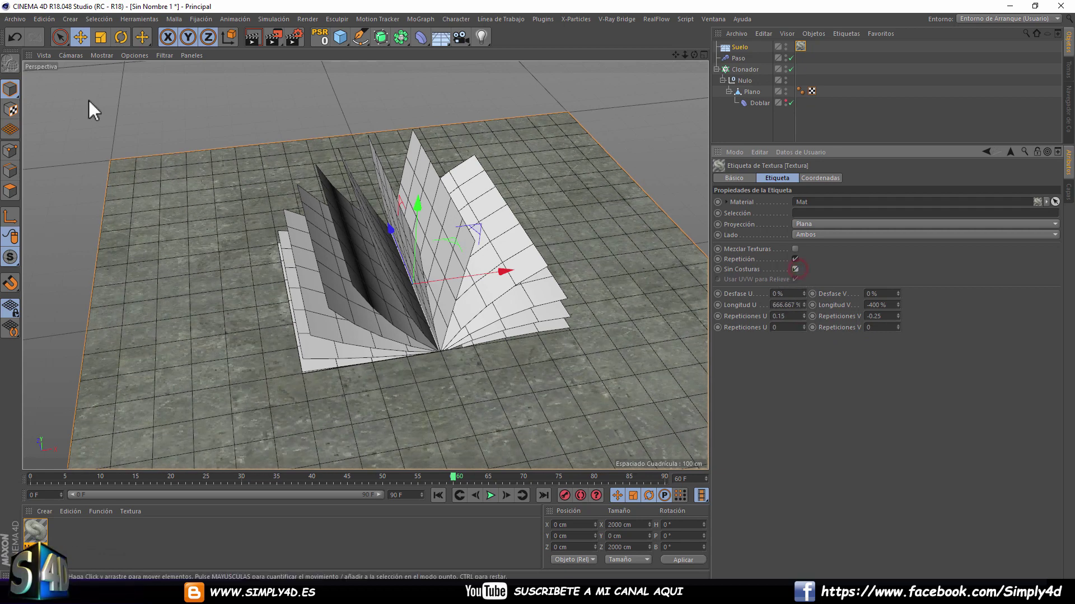
click(252, 36)
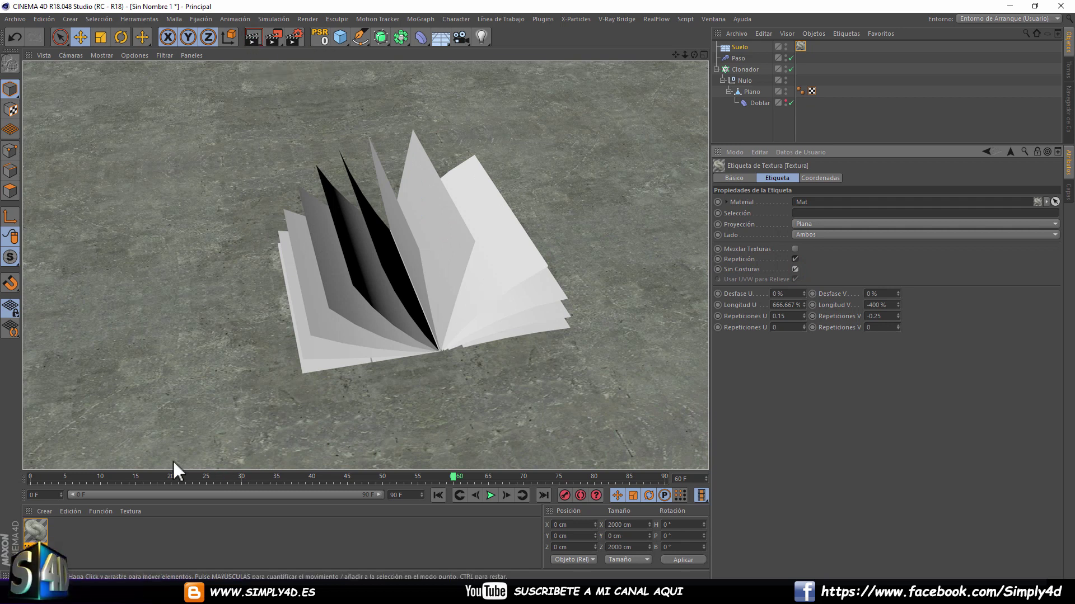
Hide the Cloner, raise it slightly above the floor, and return to frame 0.
click(791, 69)
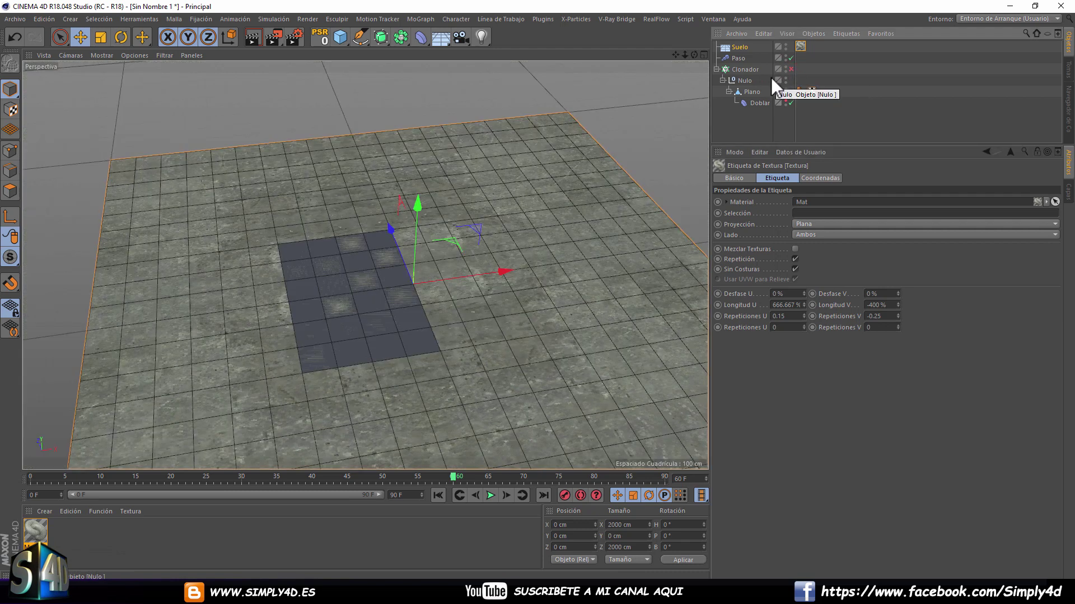
click(743, 68)
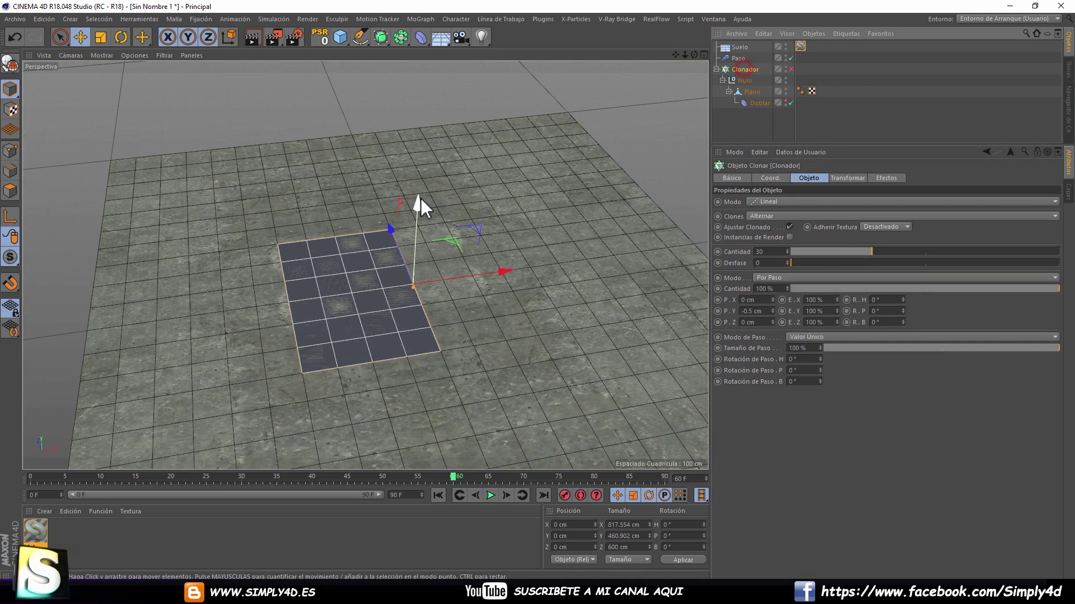
drag(421, 202, 420, 204)
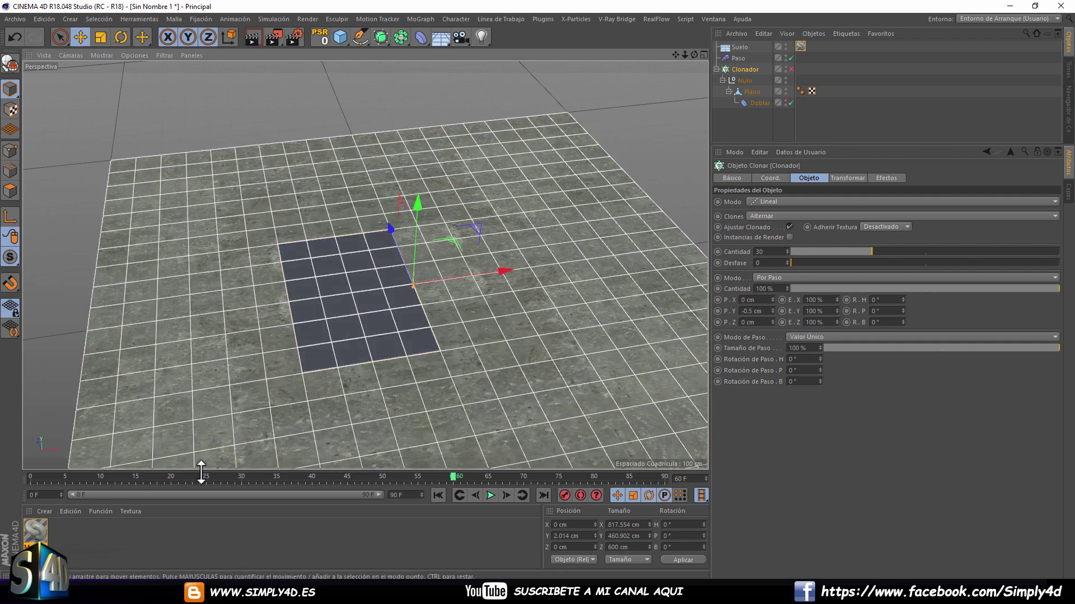
scroll(322, 300, up, 3)
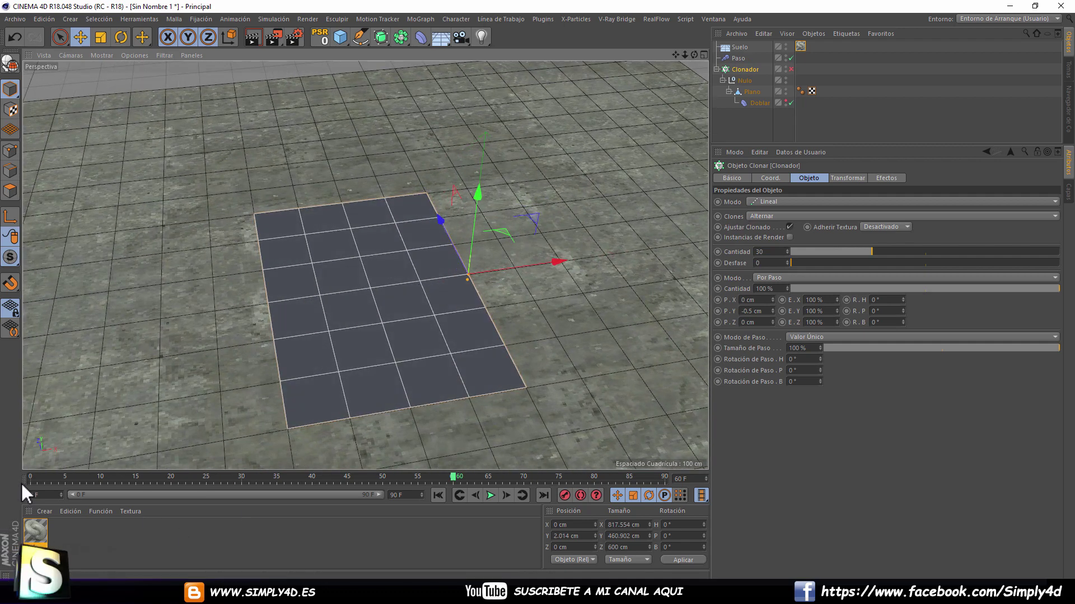
click(21, 480)
mouse_move(371, 340)
alt+mouse_down()
mouse_move(327, 320)
mouse_move(412, 278)
alt+mouse_up()
Create Mat.1 with white-paper-texture.jpg as its Color texture, copied into the project folder.
double_click(67, 534)
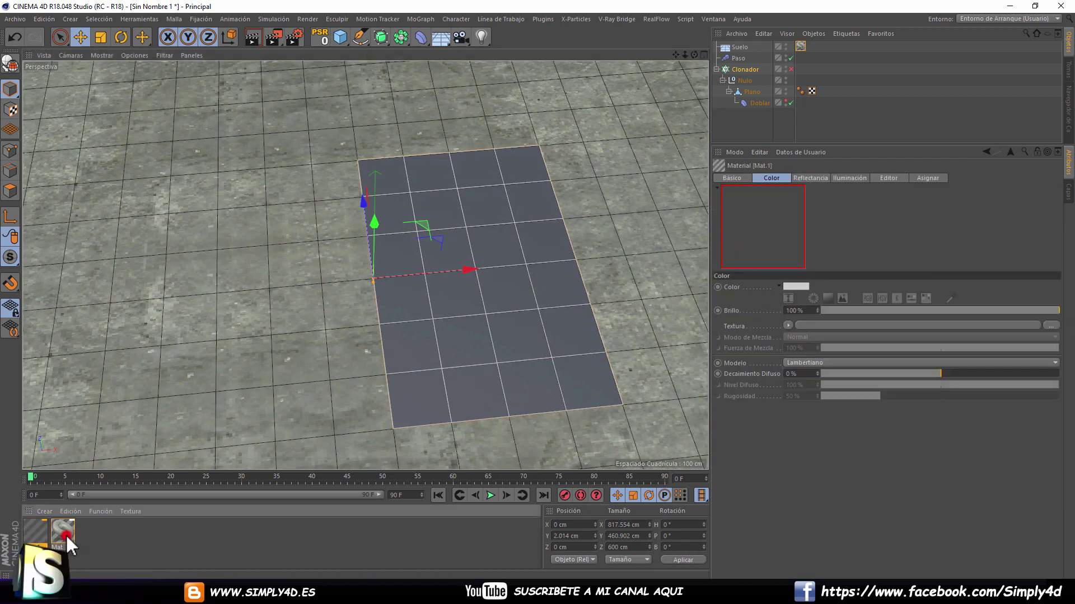
double_click(43, 529)
click(334, 152)
click(348, 175)
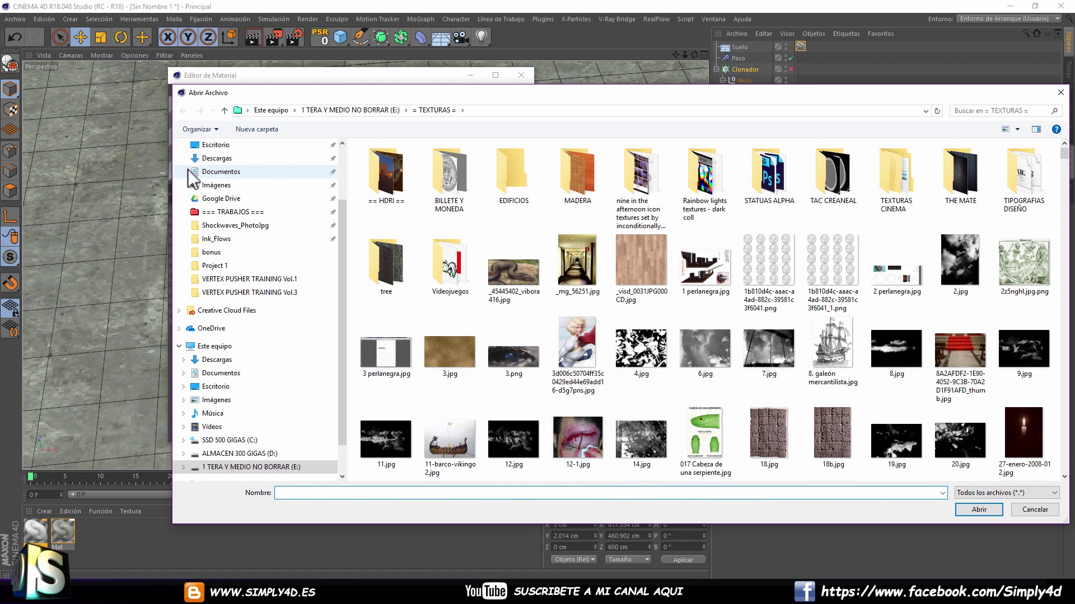
click(215, 144)
drag(1064, 186, 1066, 335)
double_click(618, 346)
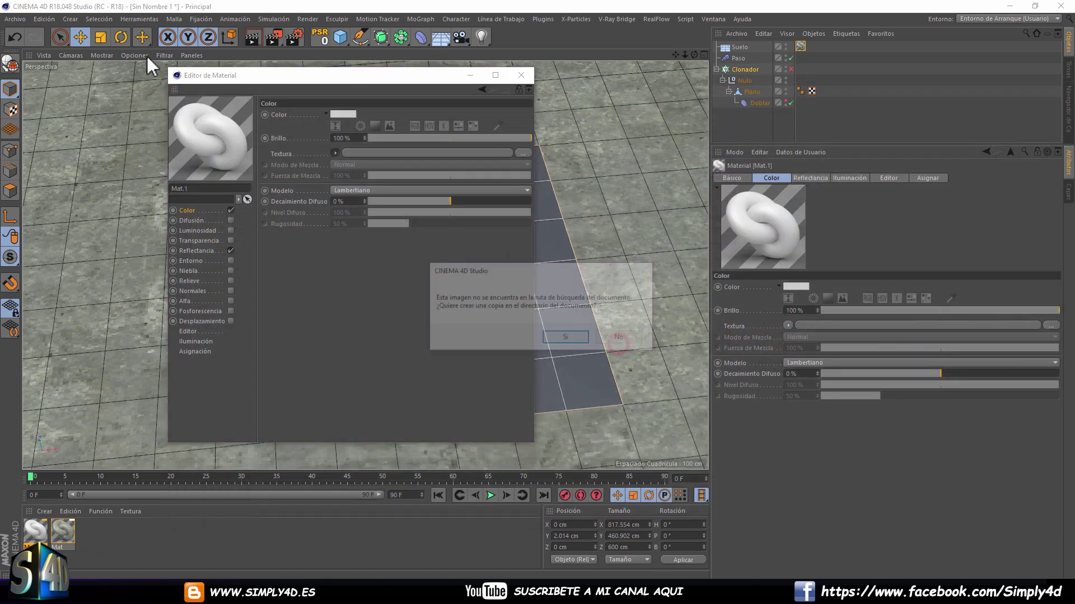
click(574, 339)
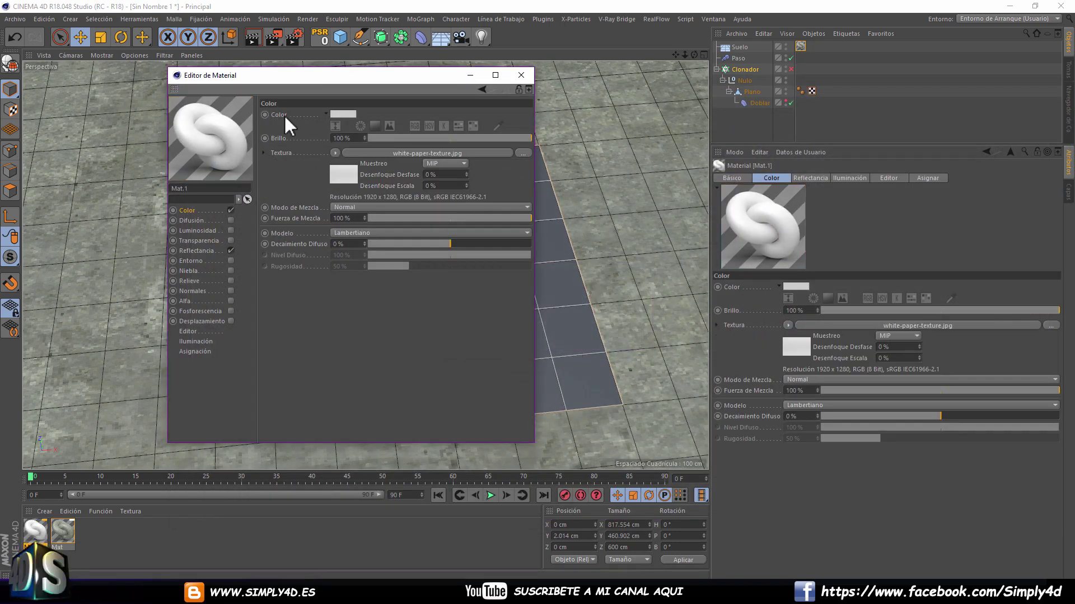
Switch the Mat.1 preview to a flat Plano shape and close the Material Editor.
right_click(253, 181)
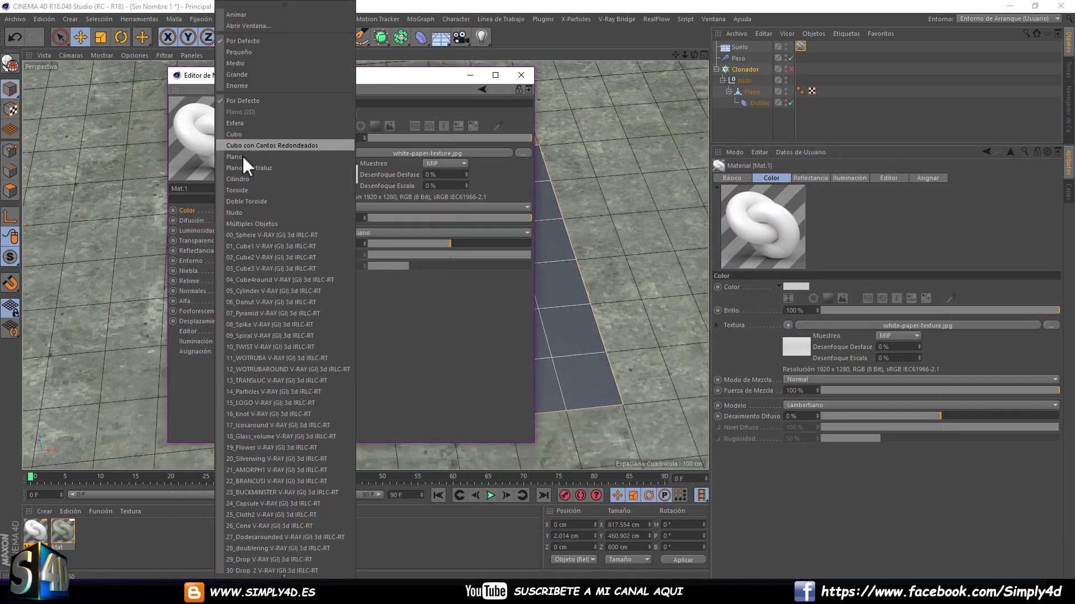
click(240, 159)
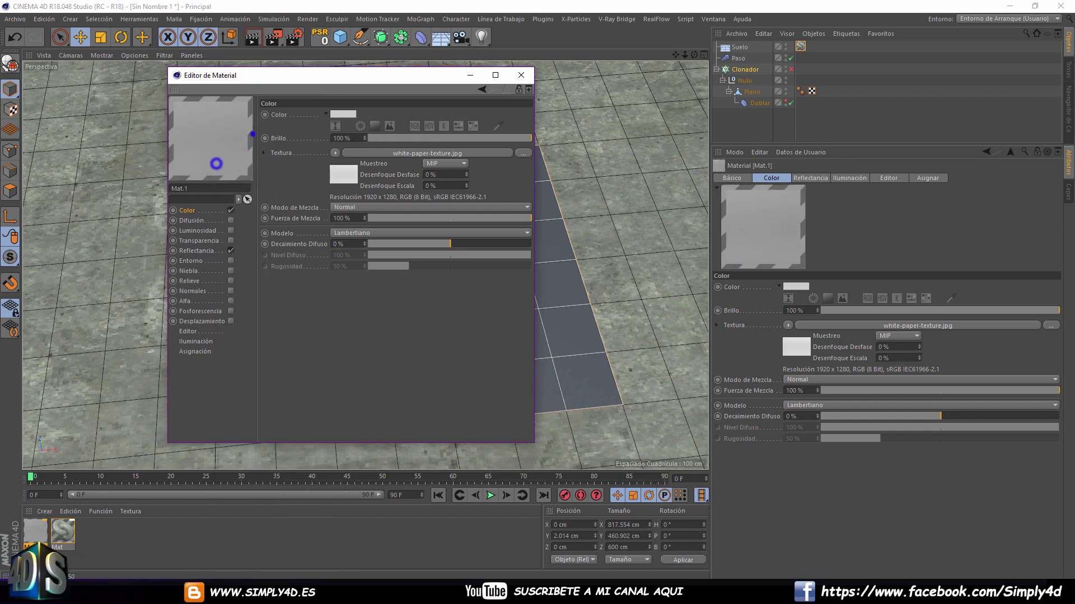
drag(216, 164, 252, 134)
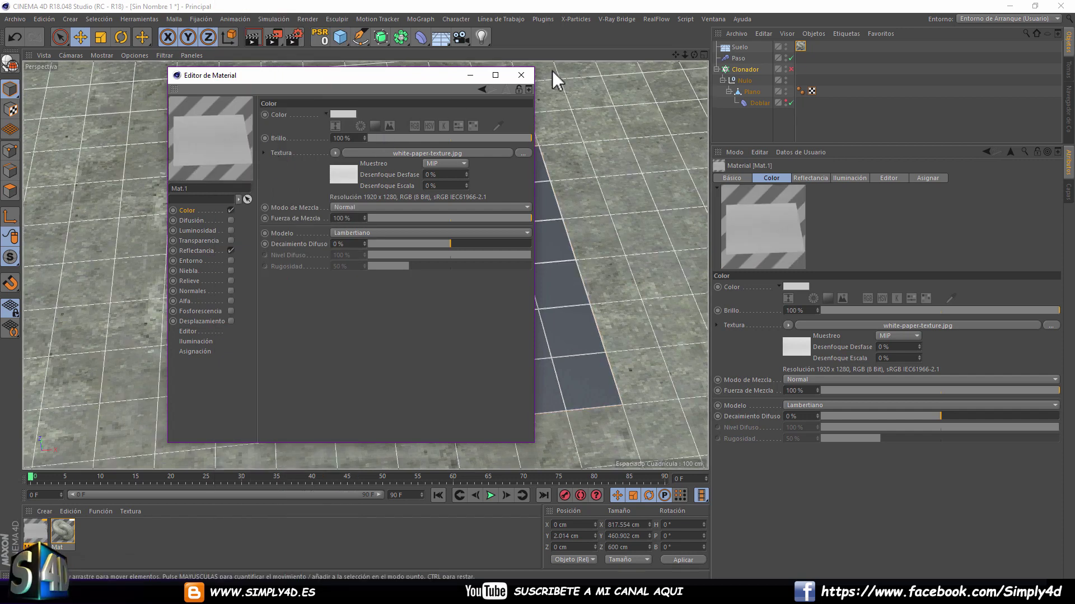
click(521, 75)
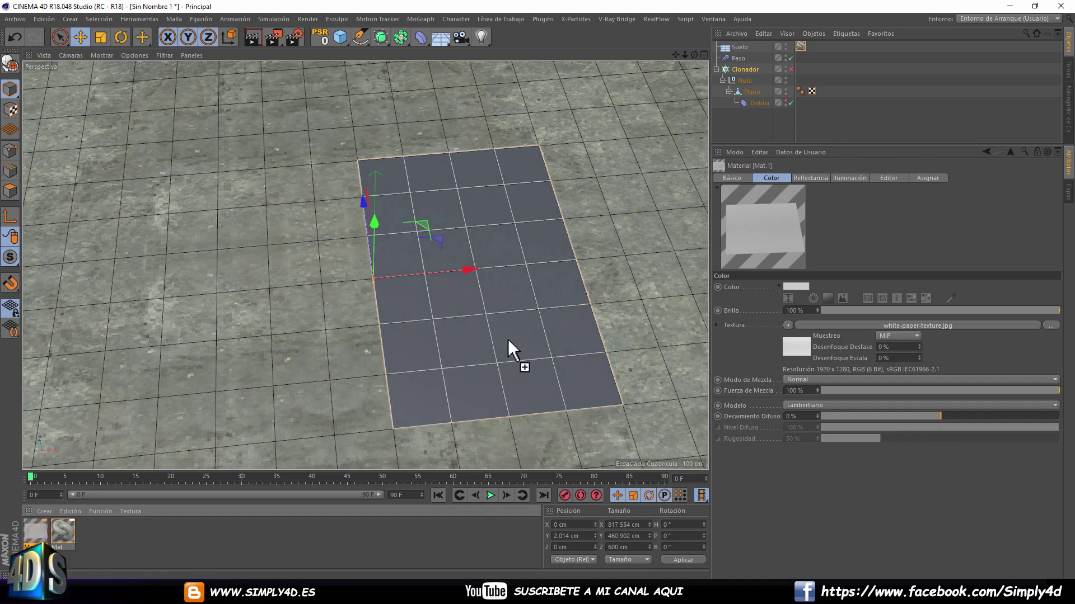
Apply Mat.1 to the Plano object, render the white paper, and reopen Mat.1's texture menu.
drag(508, 338, 781, 58)
drag(748, 94, 751, 92)
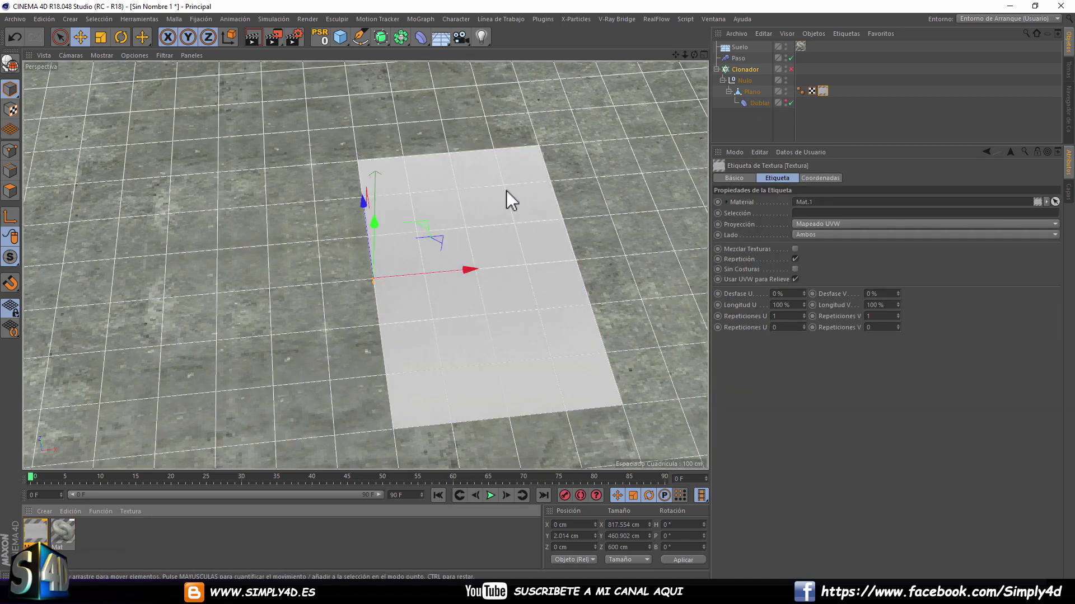
scroll(439, 260, up, 3)
scroll(438, 261, up, 3)
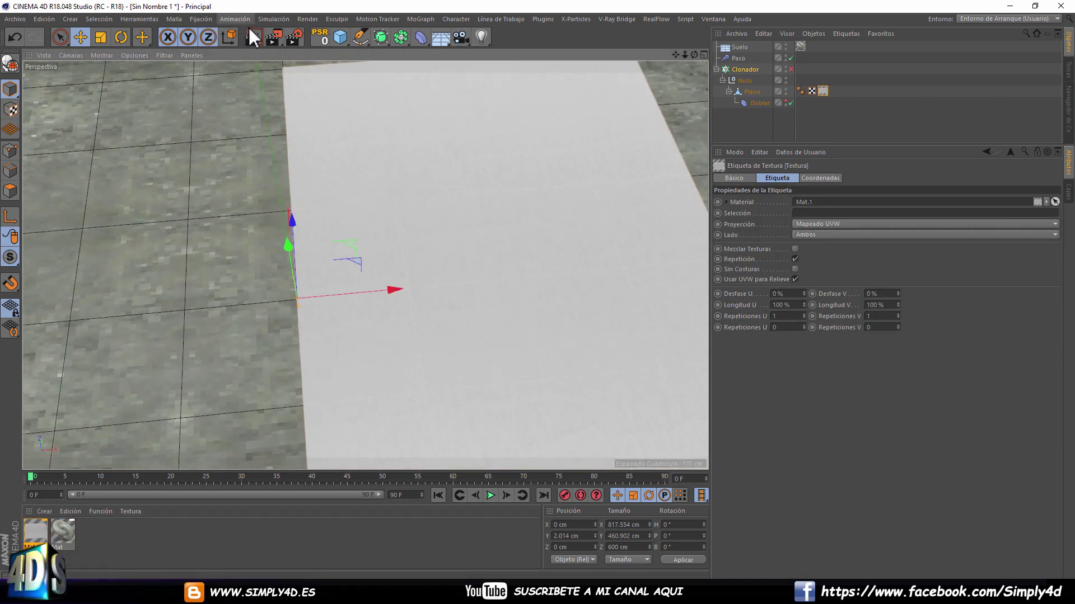
click(251, 38)
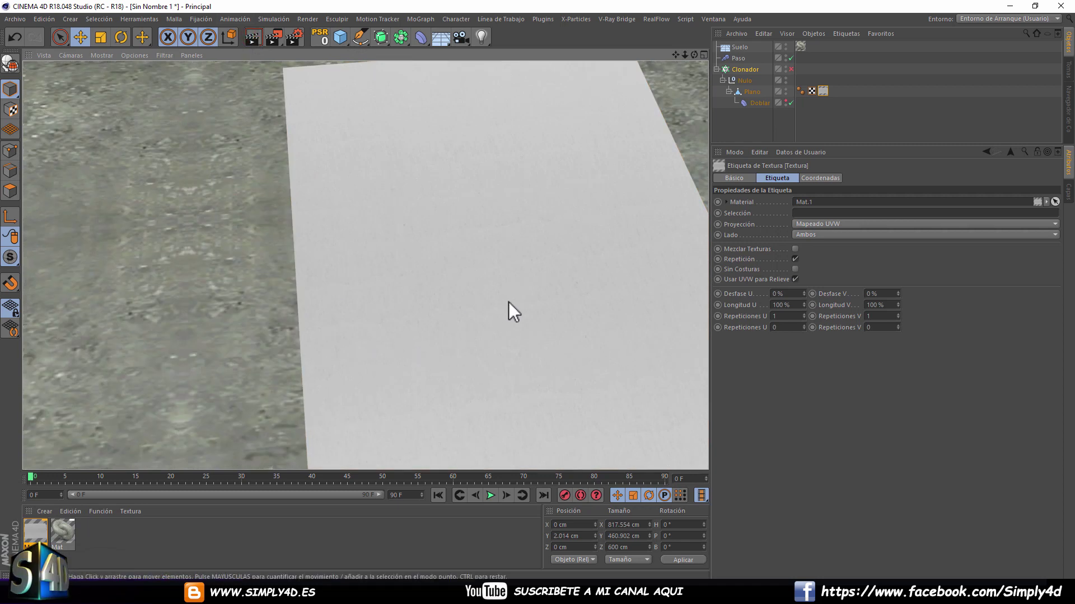
double_click(32, 532)
click(335, 153)
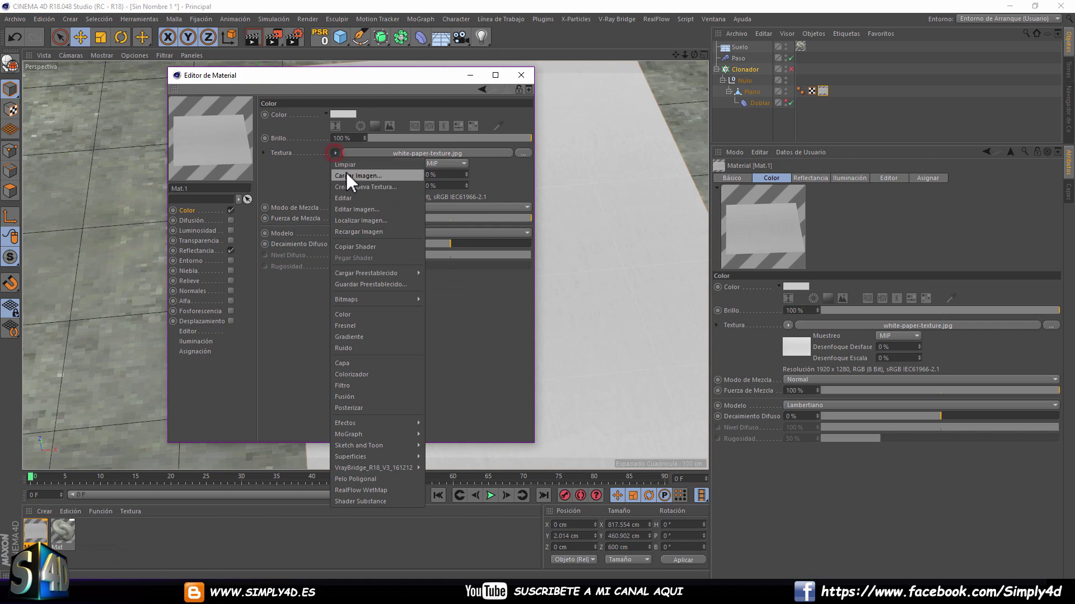
Choose Cargar Imagen and browse to the TEXTURAS folder on the Escritorio.
click(347, 175)
scroll(1066, 196, down, 5)
scroll(1065, 196, down, 1)
scroll(1066, 196, up, 6)
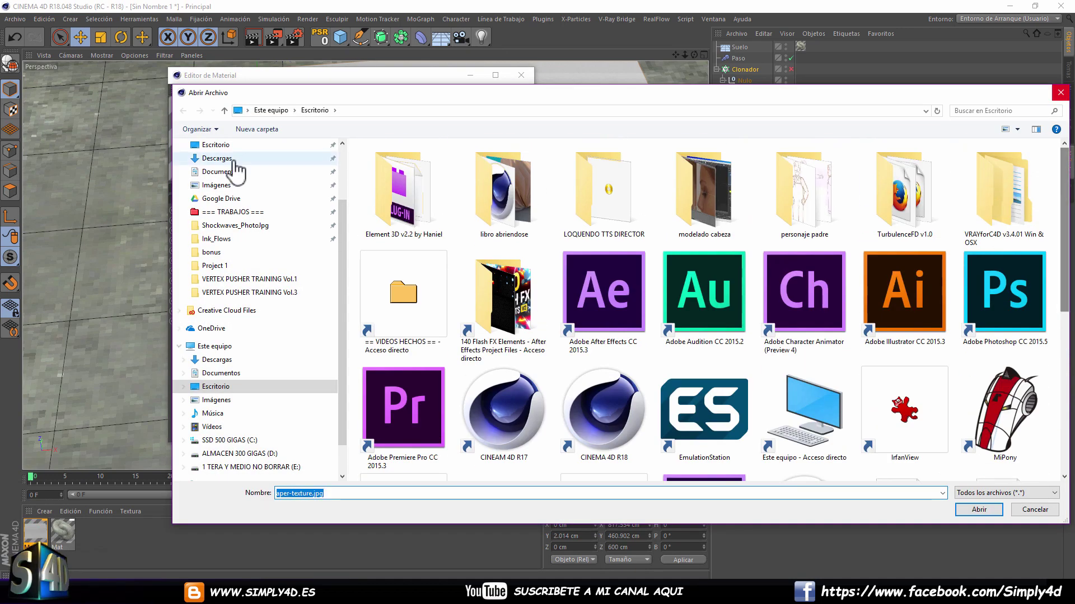
click(222, 145)
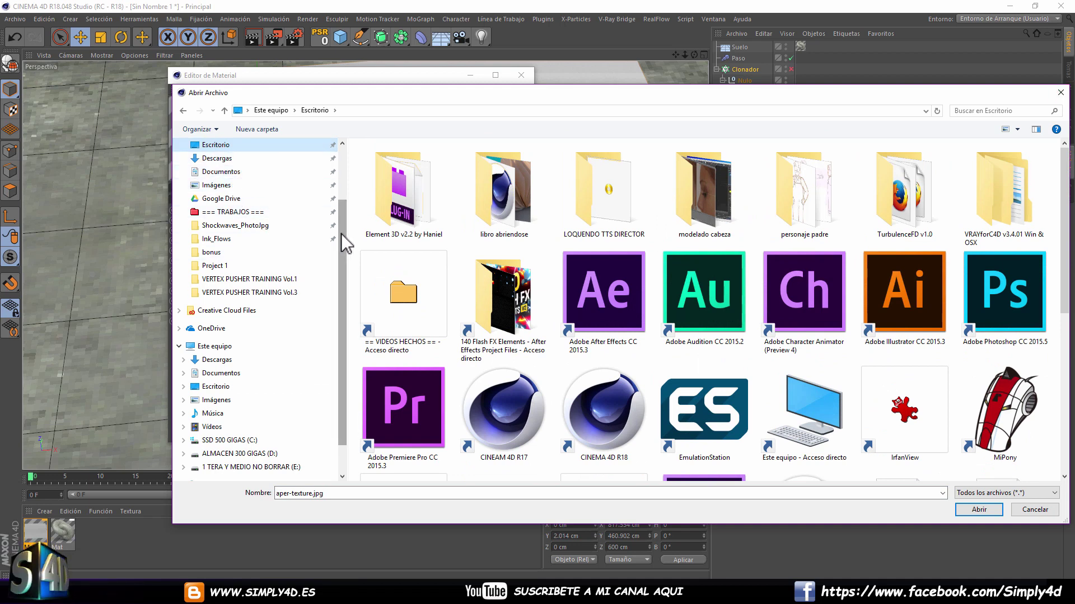
scroll(352, 168, up, 2)
click(215, 210)
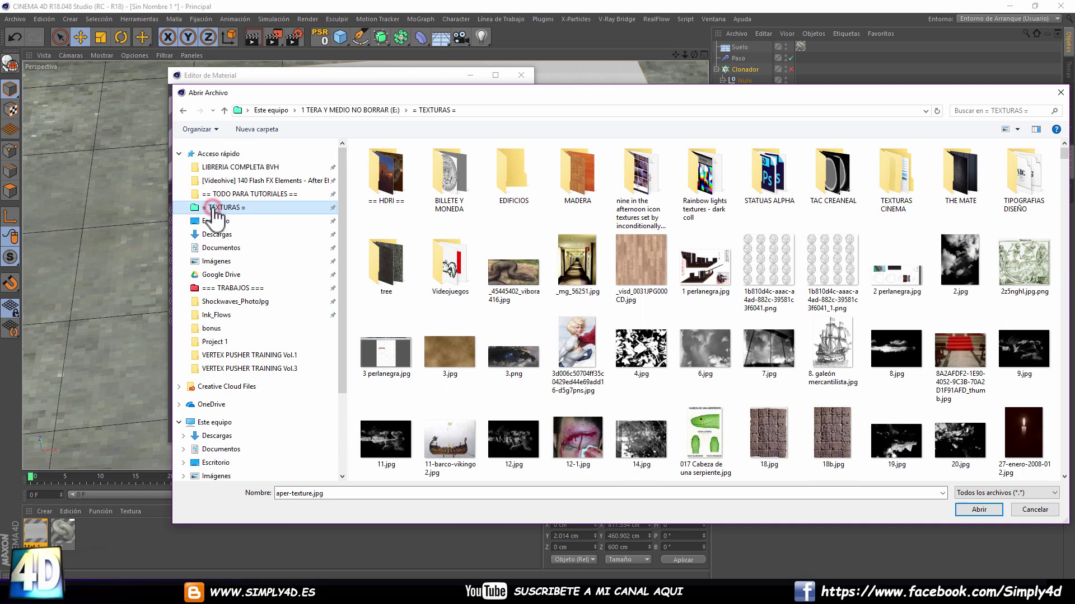
Load papel viejo.jpg as Mat.1's colour texture.
drag(1067, 164, 1067, 189)
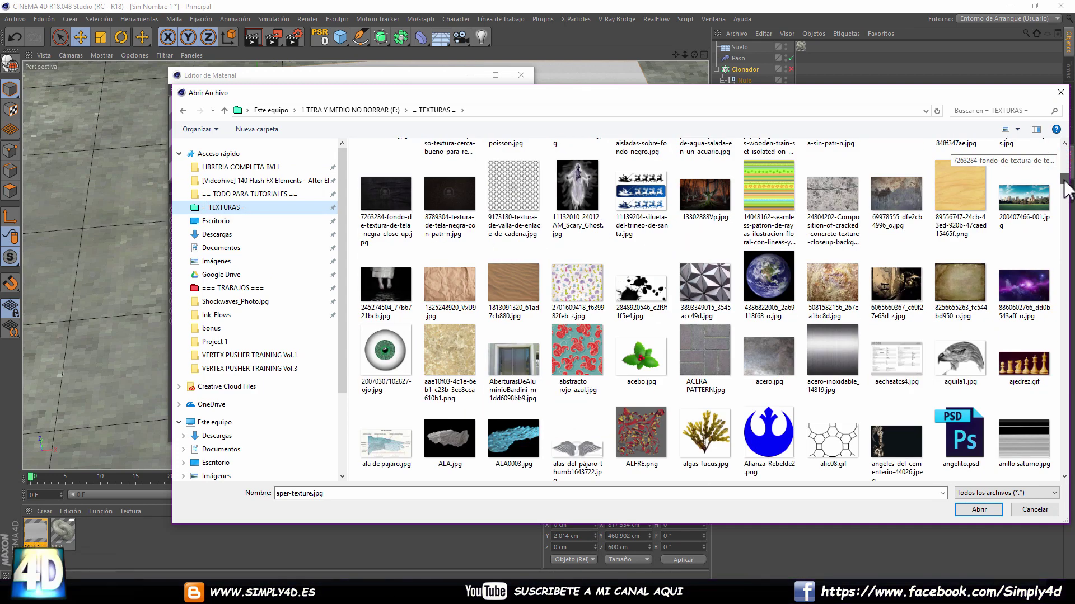
drag(1067, 190, 1056, 213)
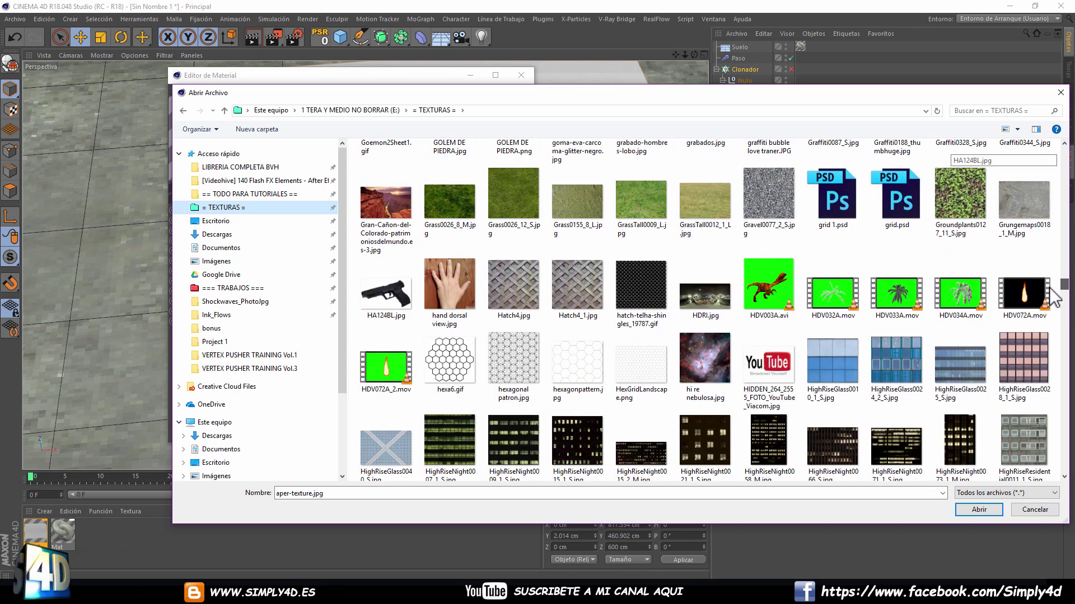
scroll(1052, 320, down, 3)
scroll(1052, 322, down, 2)
scroll(1052, 326, down, 1)
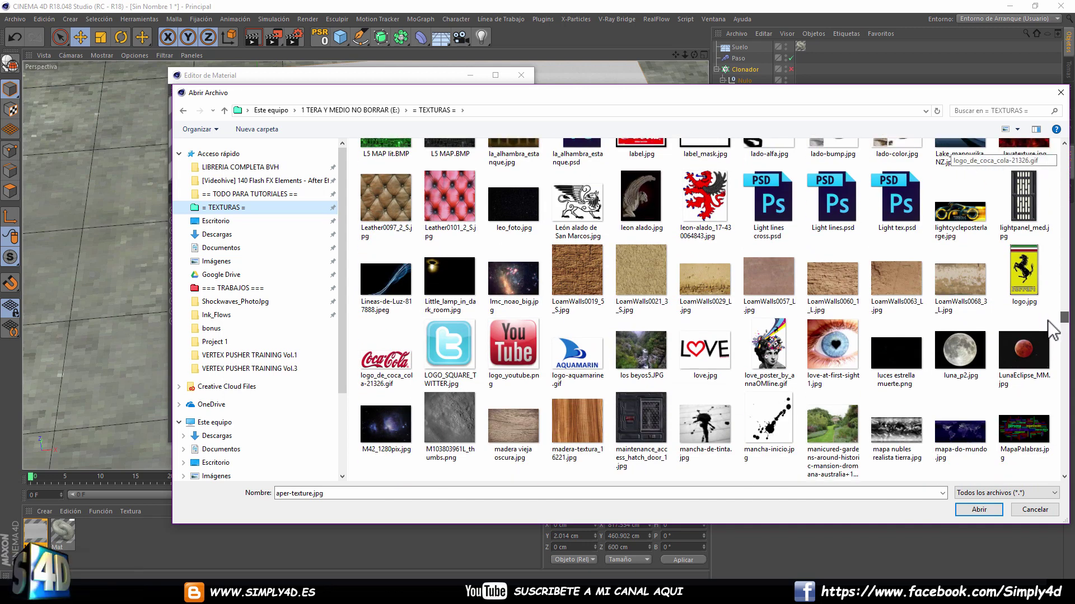
scroll(1052, 334, down, 2)
scroll(1052, 337, down, 1)
scroll(1052, 342, down, 1)
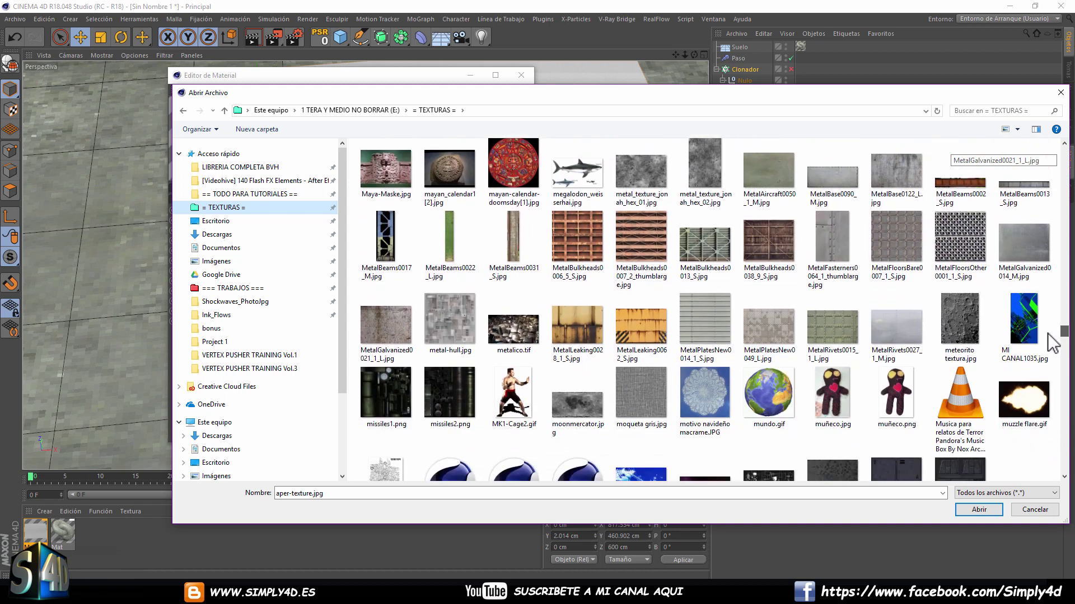
scroll(1052, 345, down, 1)
scroll(1053, 349, down, 2)
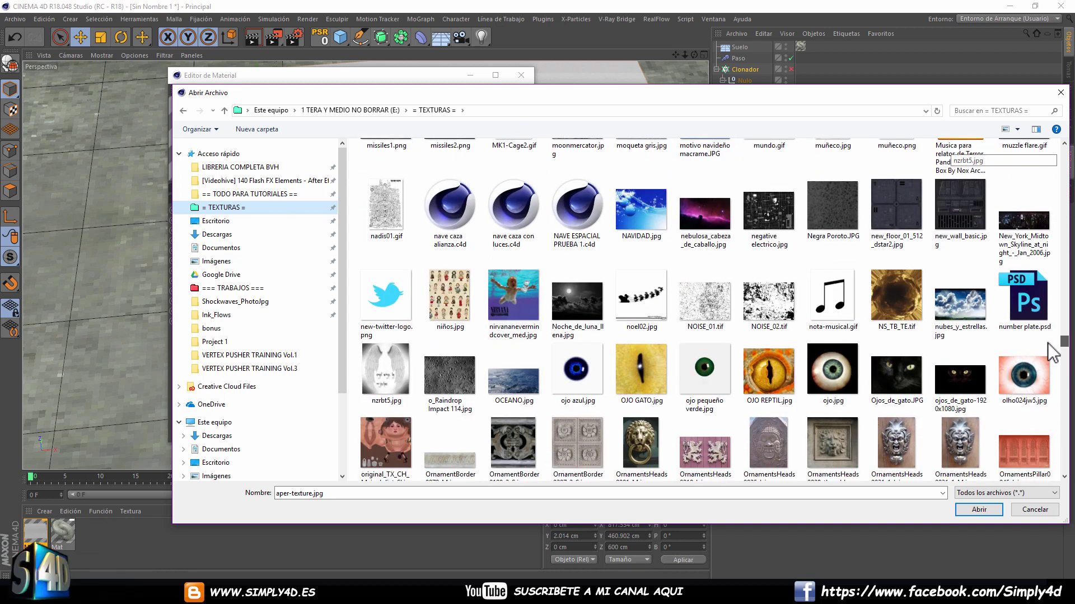
scroll(1053, 354, down, 1)
scroll(1052, 357, down, 1)
scroll(1052, 359, down, 1)
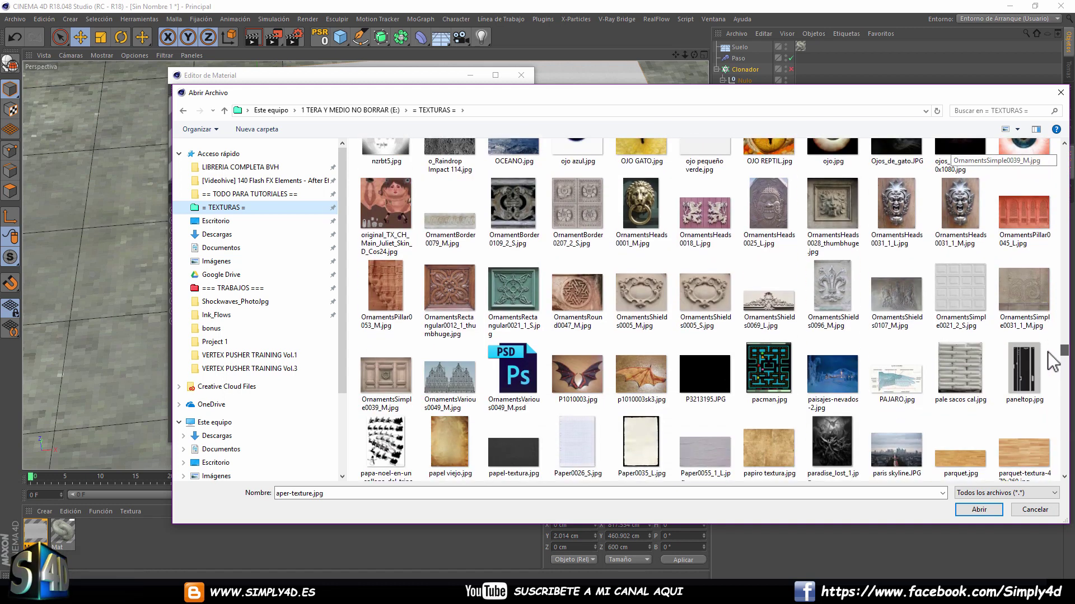
scroll(1052, 362, down, 1)
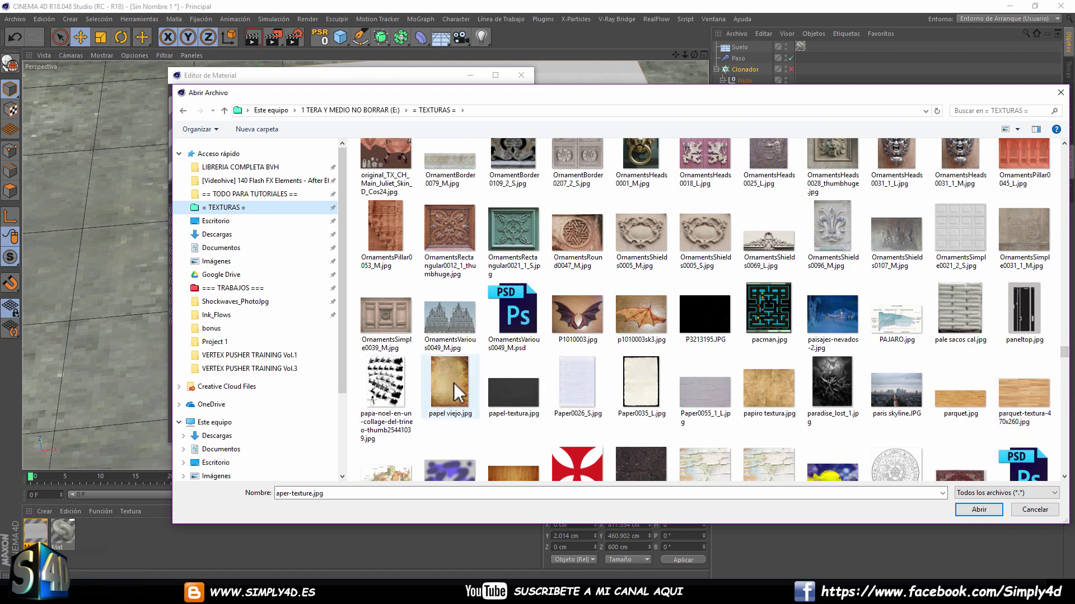
double_click(453, 383)
Close the Material Editor and render the view to preview the old paper.
click(521, 76)
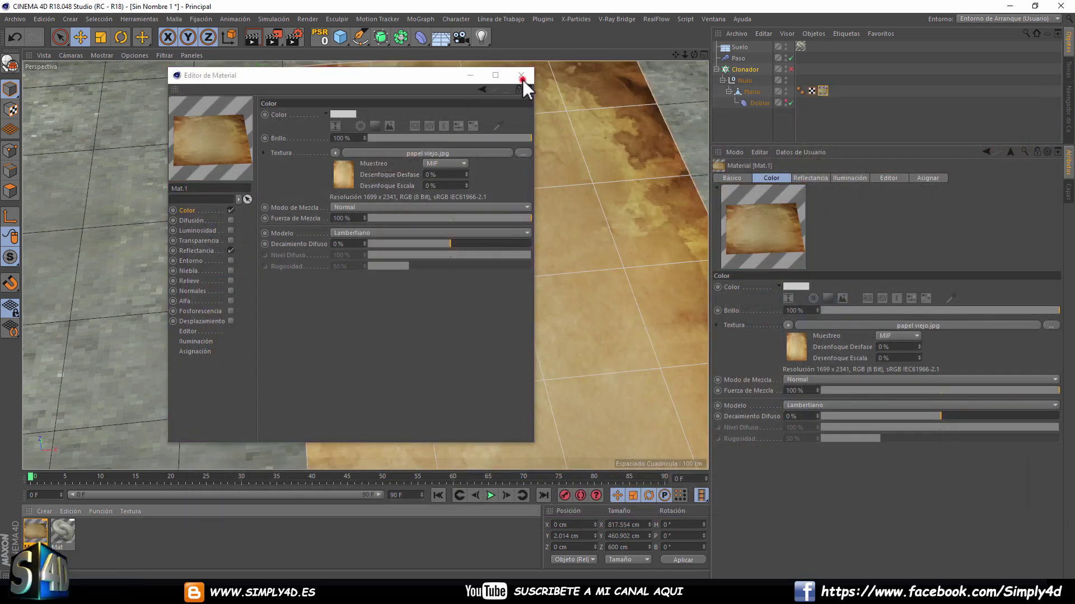
scroll(467, 197, down, 4)
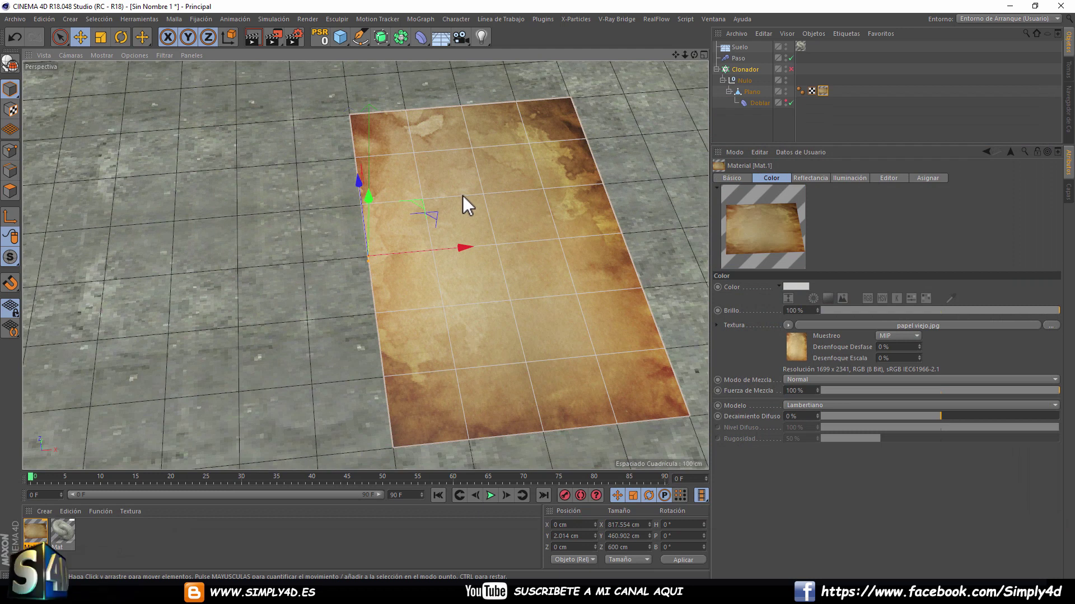
click(253, 41)
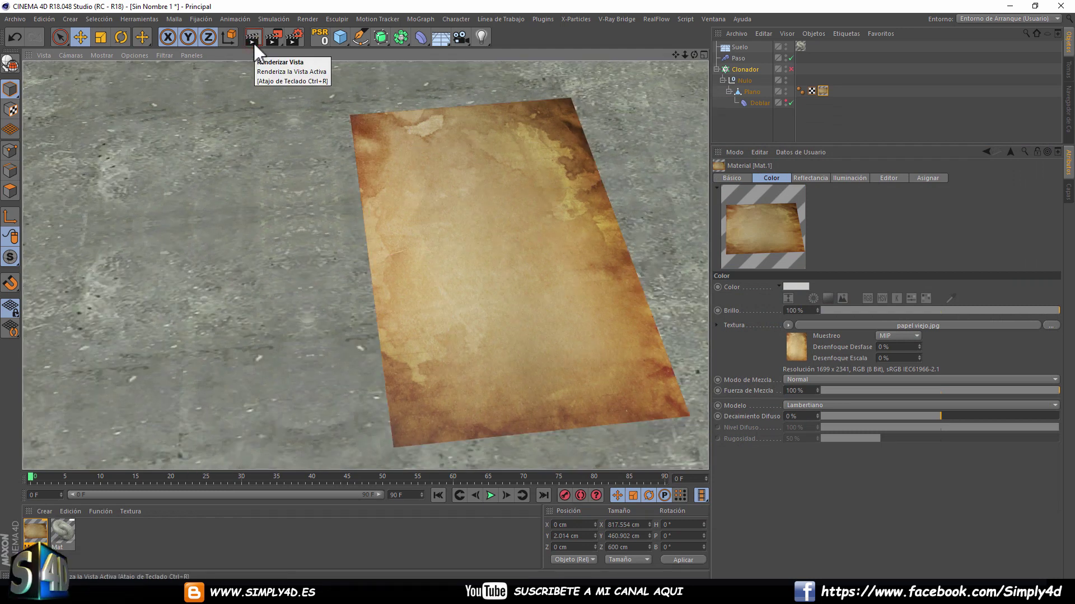
Add a Luz light with Área shadows.
click(482, 37)
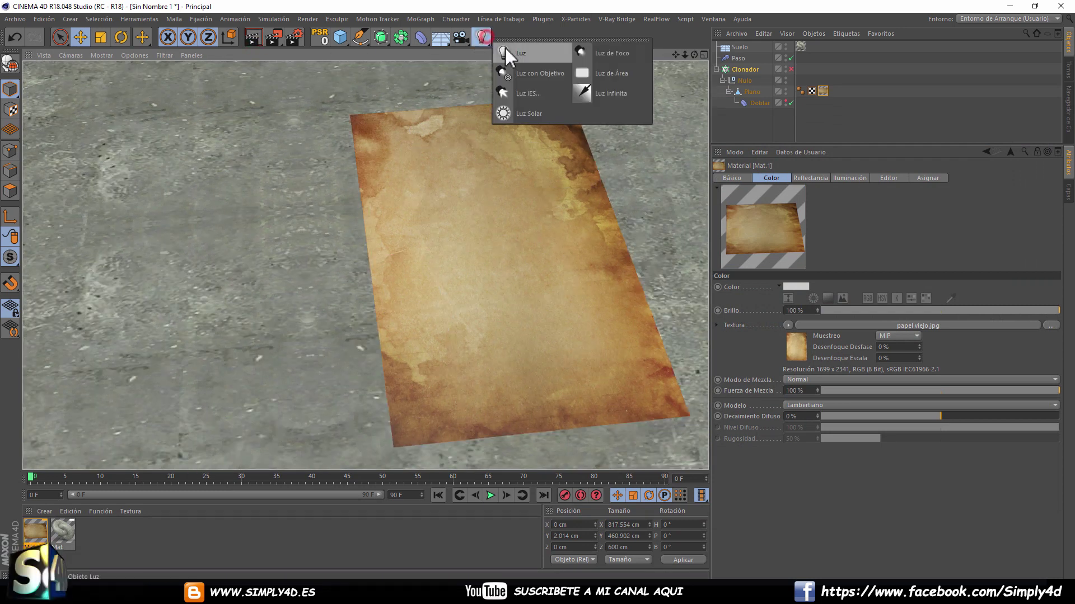
click(519, 48)
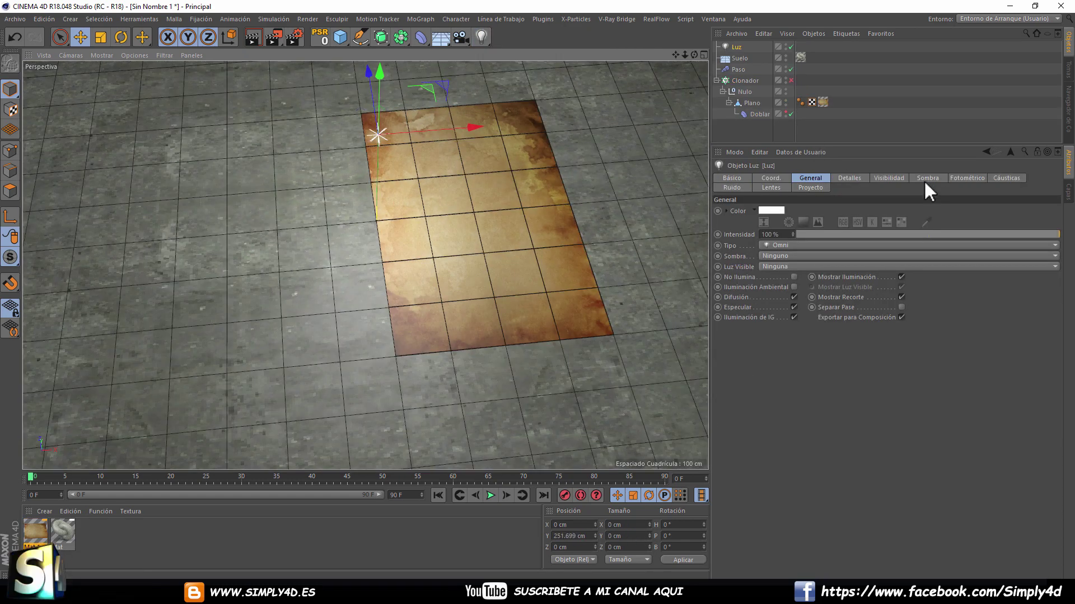
alt+drag(657, 177, 569, 159)
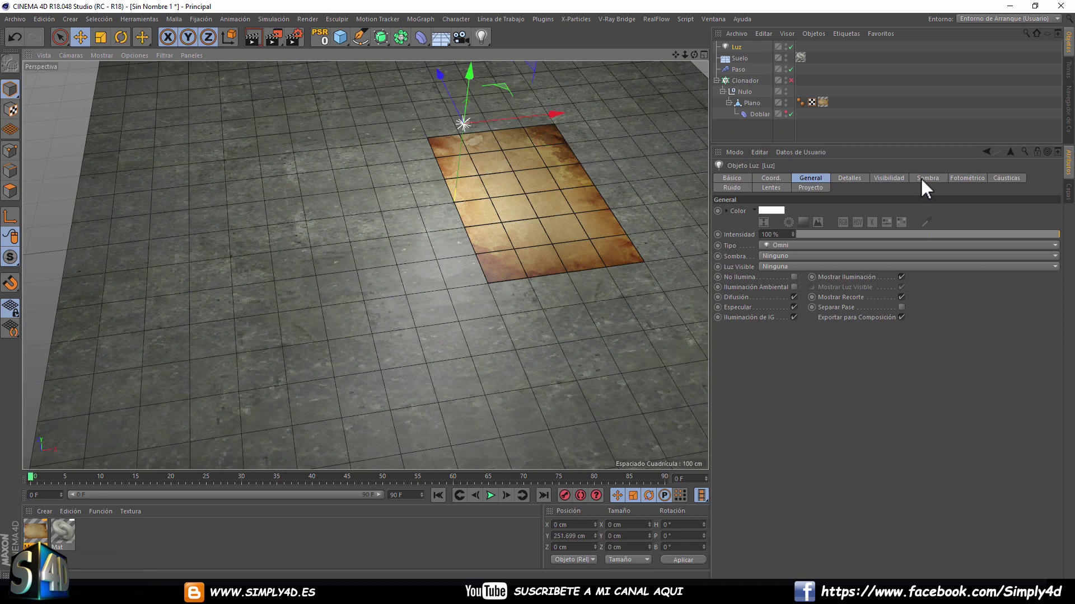
click(926, 178)
click(773, 211)
click(770, 257)
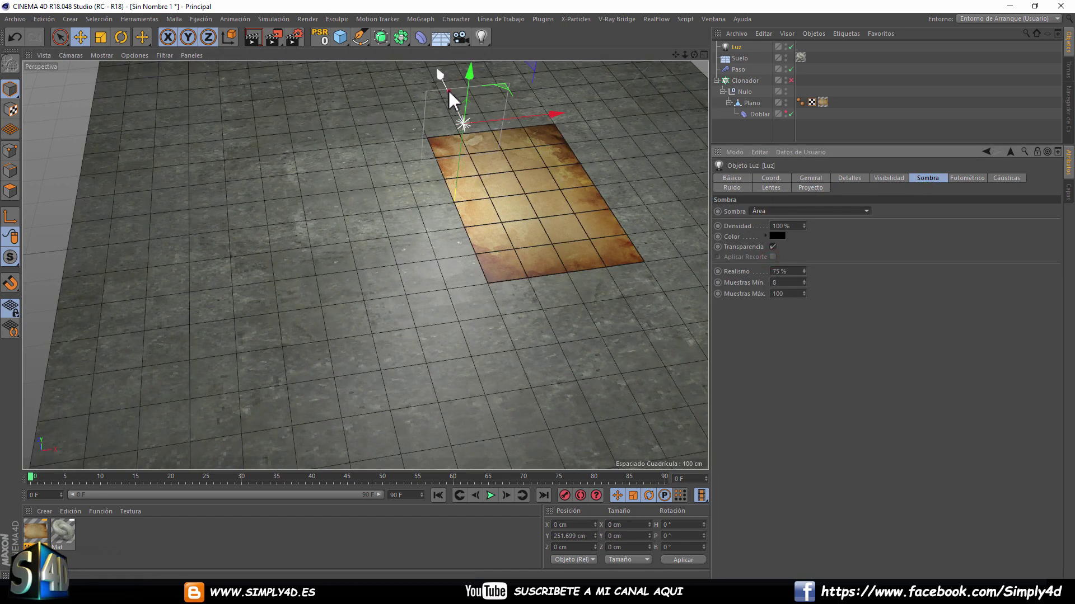
Position the light above the paper and render to check the shadows.
drag(439, 76, 434, 62)
scroll(459, 236, down, 5)
drag(435, 197, 576, 110)
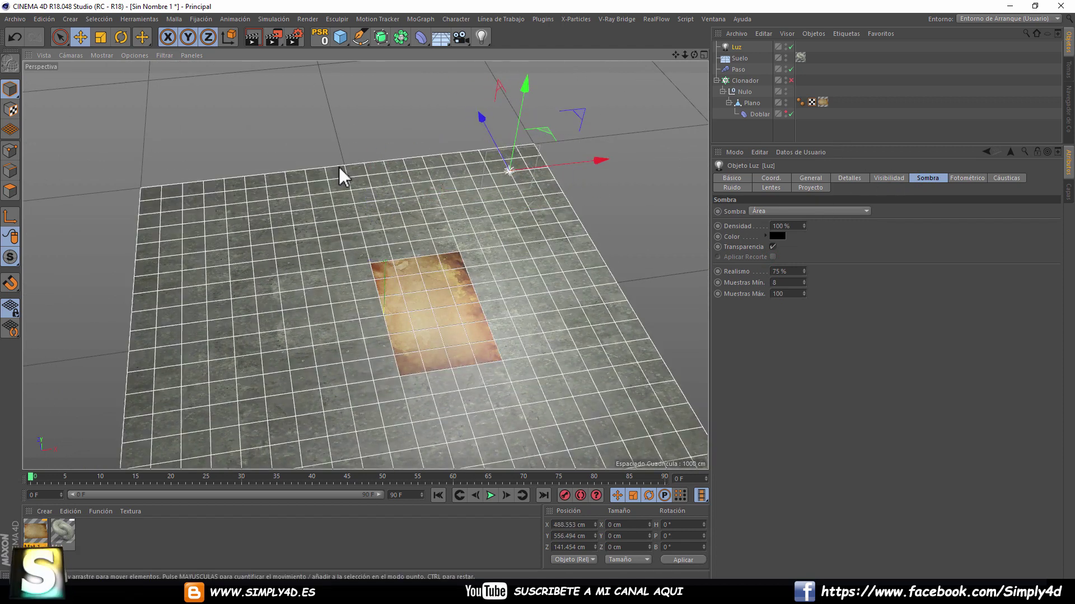
click(253, 42)
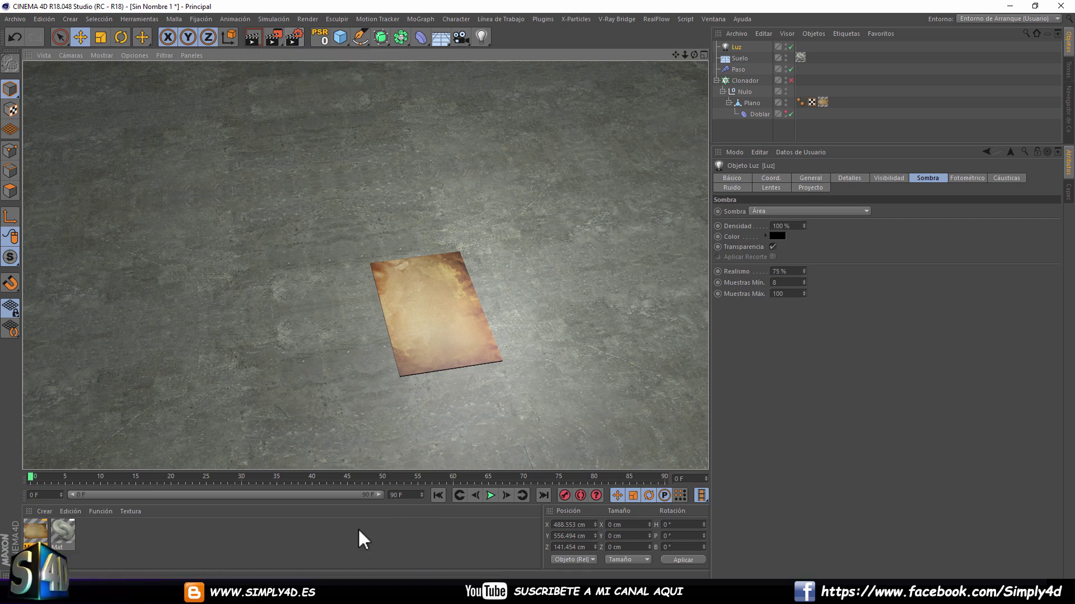
Enable the Clonador, scrub to frame 46 where the book opens, and test-render.
drag(29, 481, 58, 480)
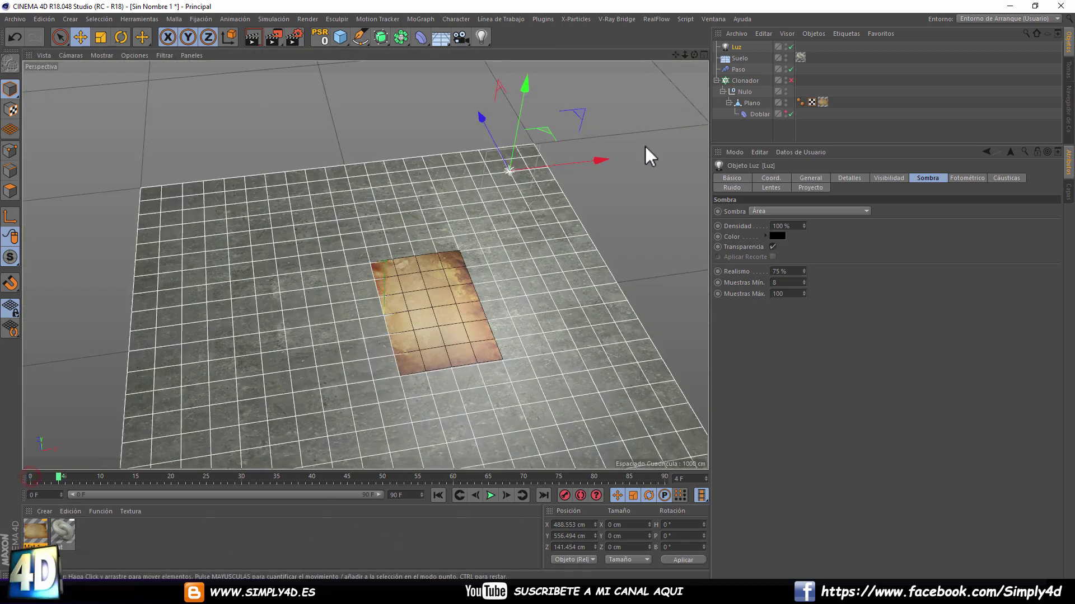
click(790, 80)
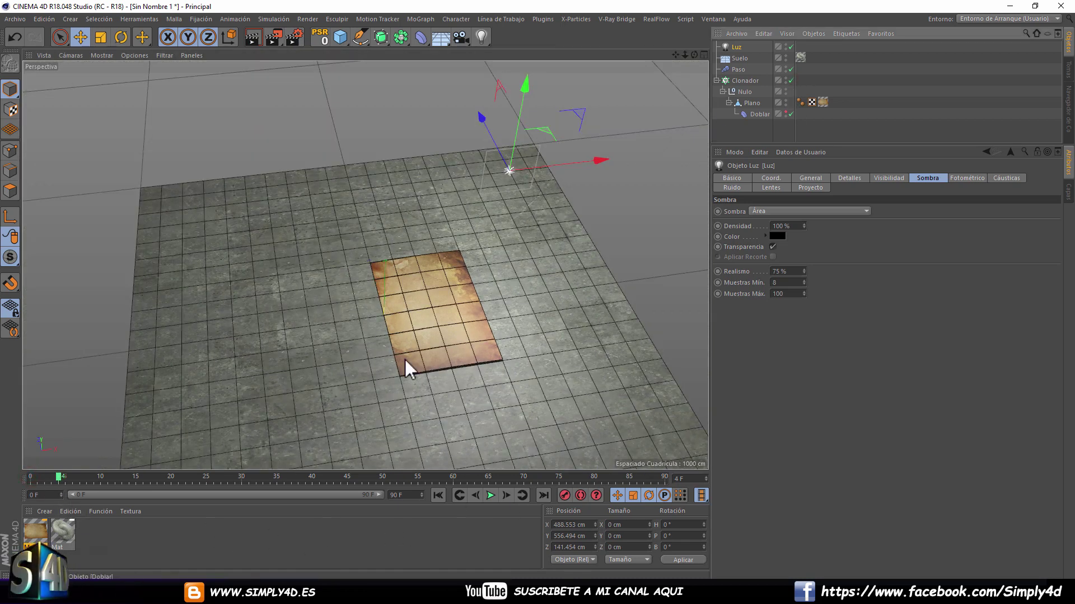
drag(48, 477, 357, 475)
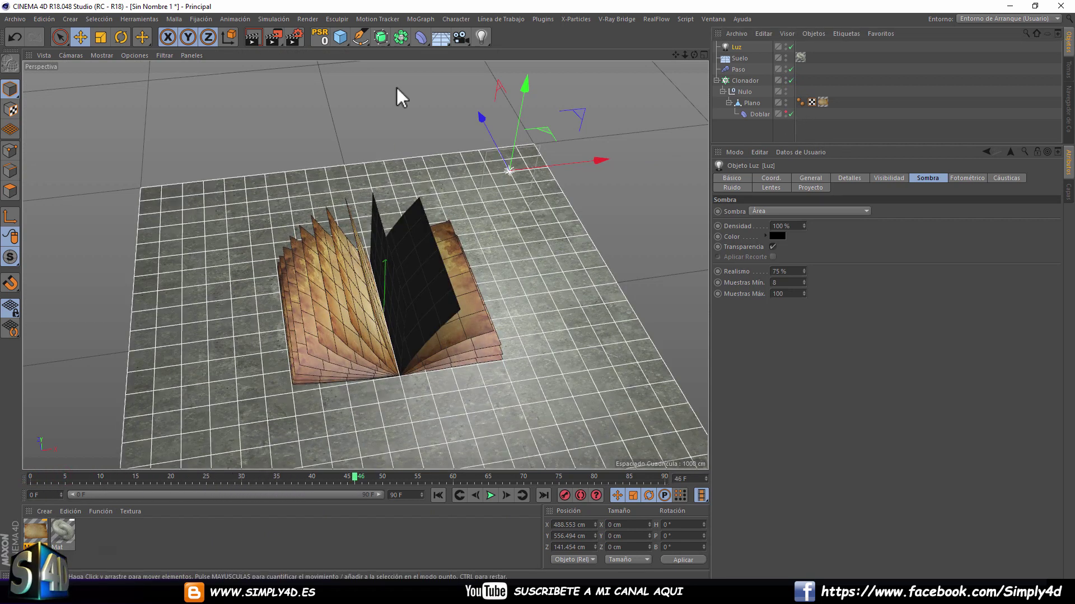
click(256, 37)
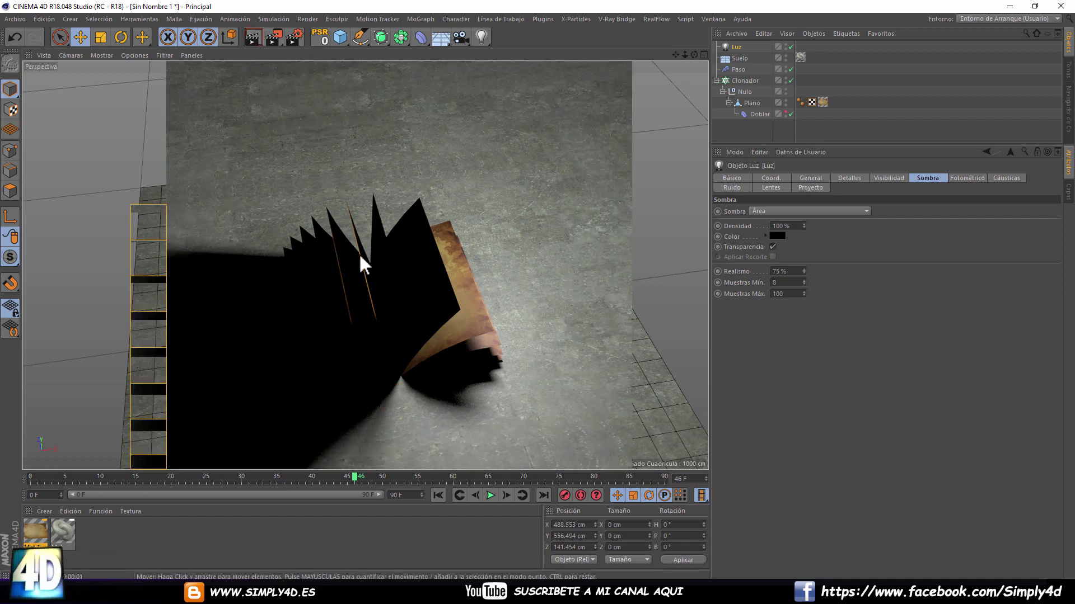
click(364, 234)
scroll(362, 258, up, 2)
scroll(371, 246, up, 2)
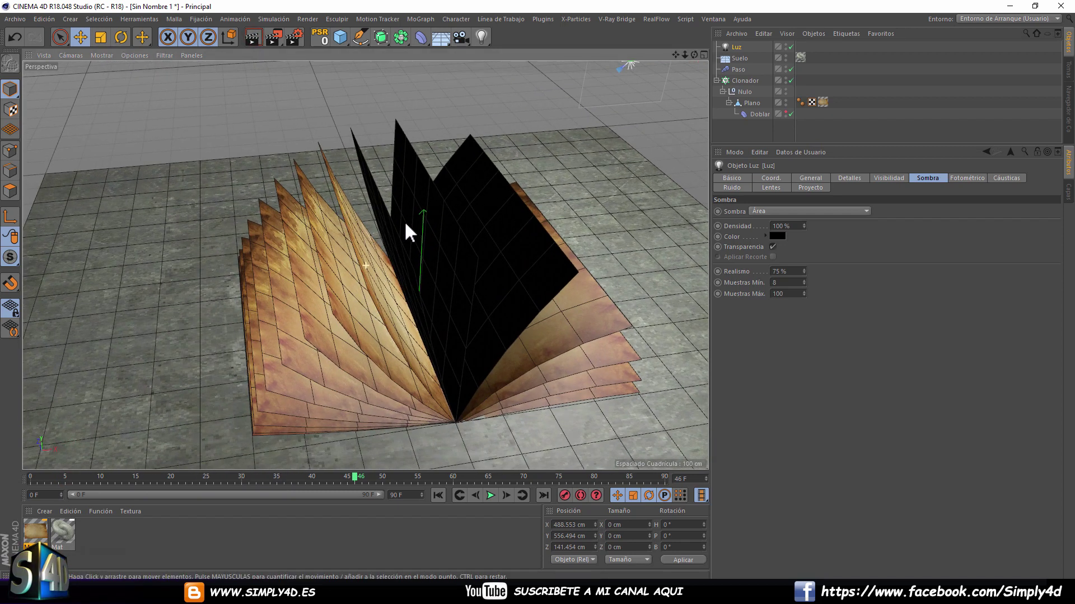
scroll(408, 233, up, 1)
click(70, 20)
mouse_move(81, 111)
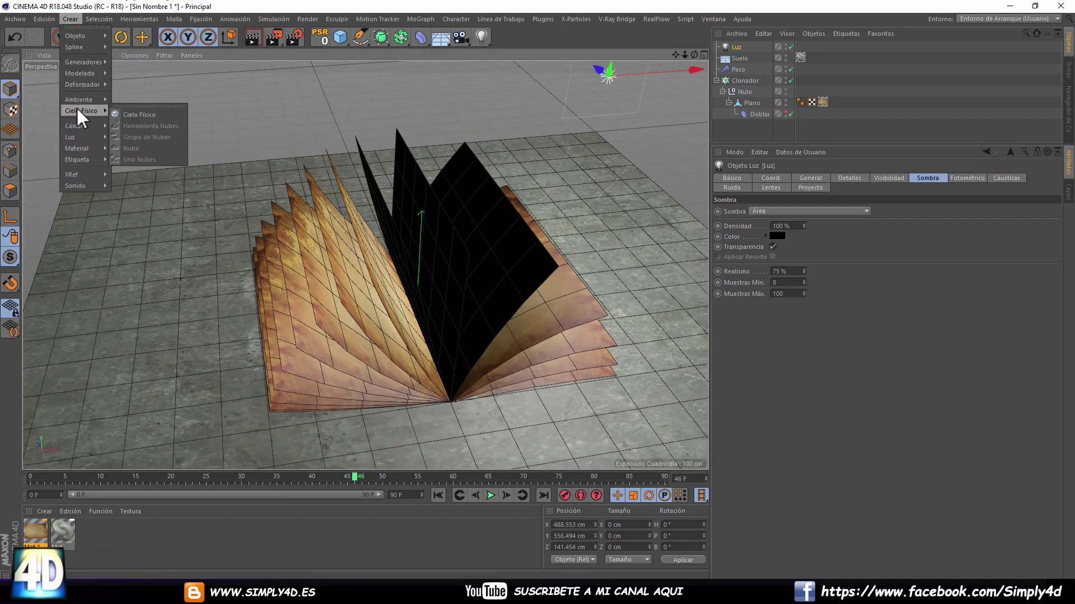
Add a Cielo sky with a Composición tag unticking Visible por la Cámara.
click(134, 113)
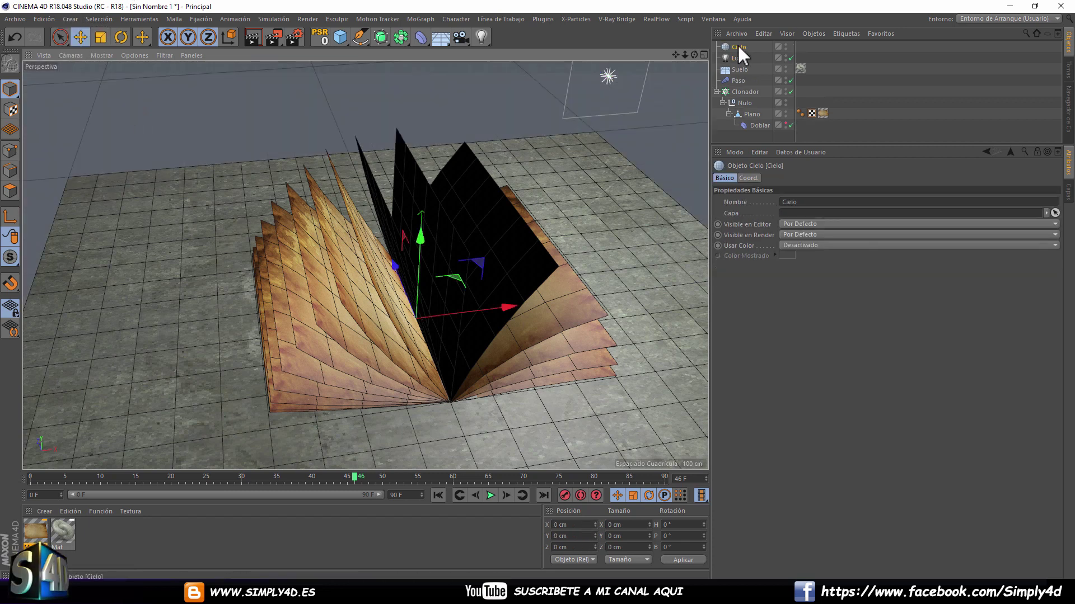
right_click(737, 45)
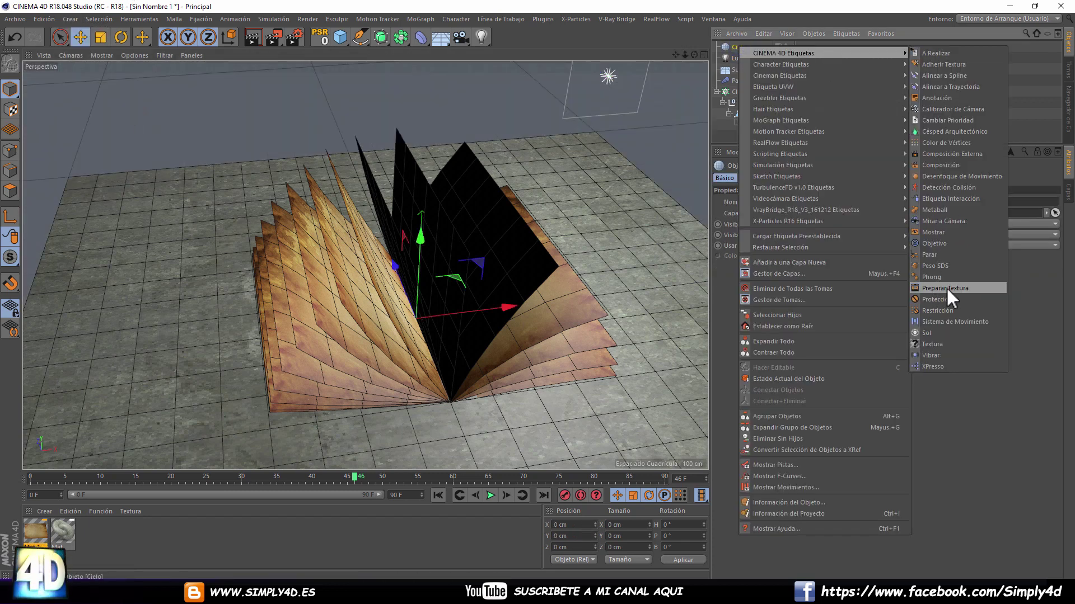
click(940, 164)
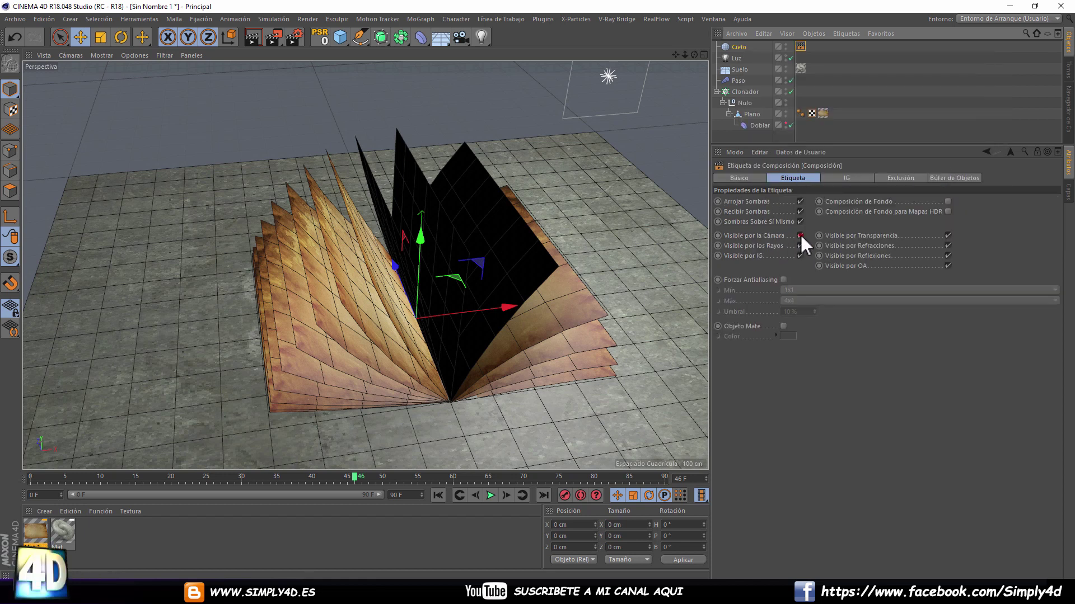
click(800, 235)
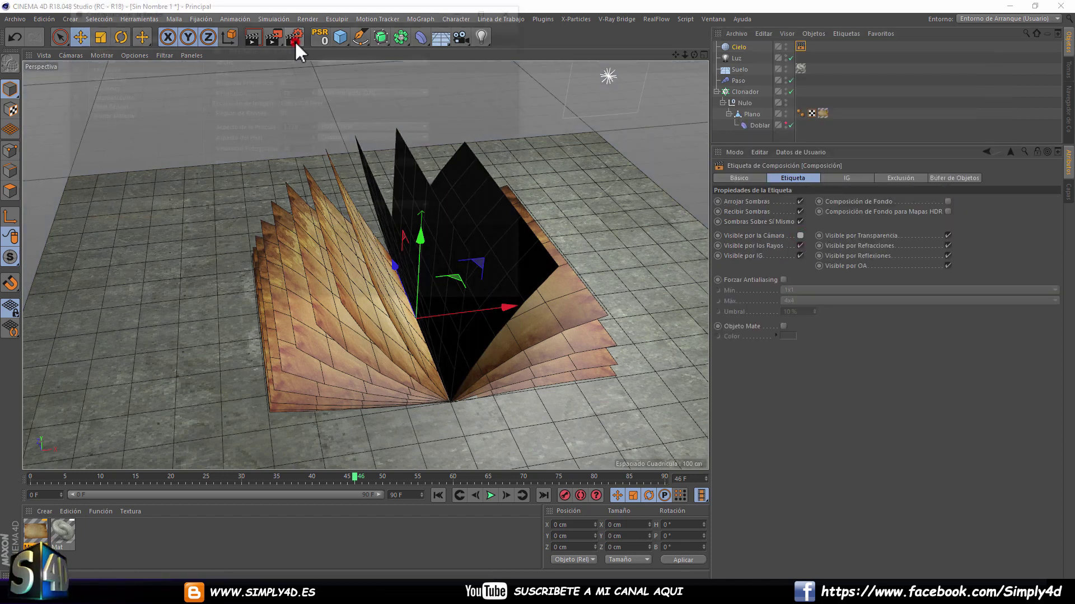
Add Iluminación Global with record density Bajo in Render Settings, then render.
click(294, 40)
click(109, 205)
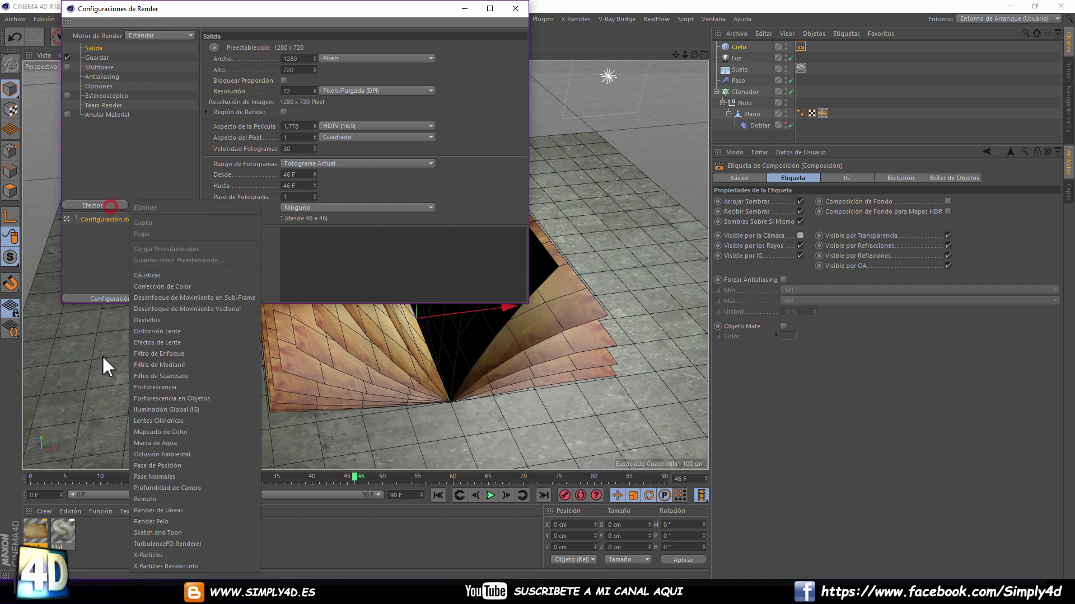
click(170, 408)
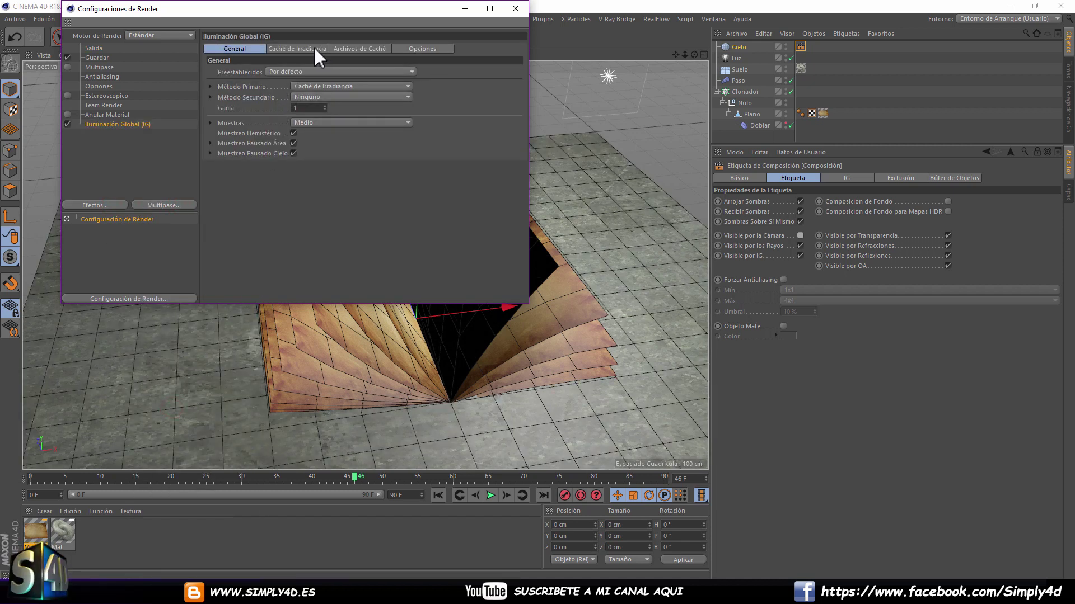
click(314, 47)
click(299, 71)
click(300, 104)
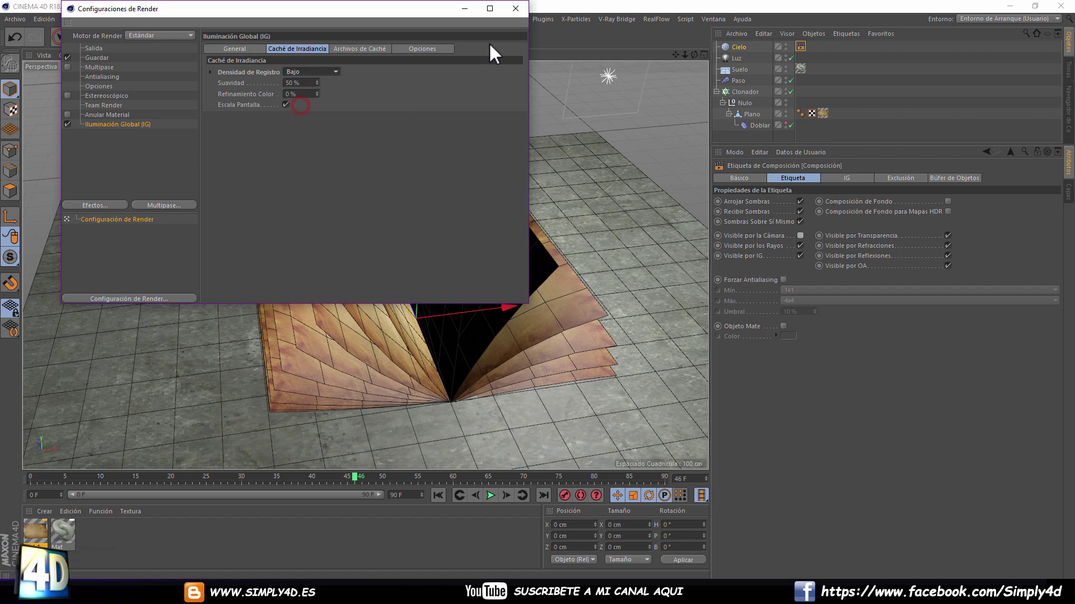
click(516, 9)
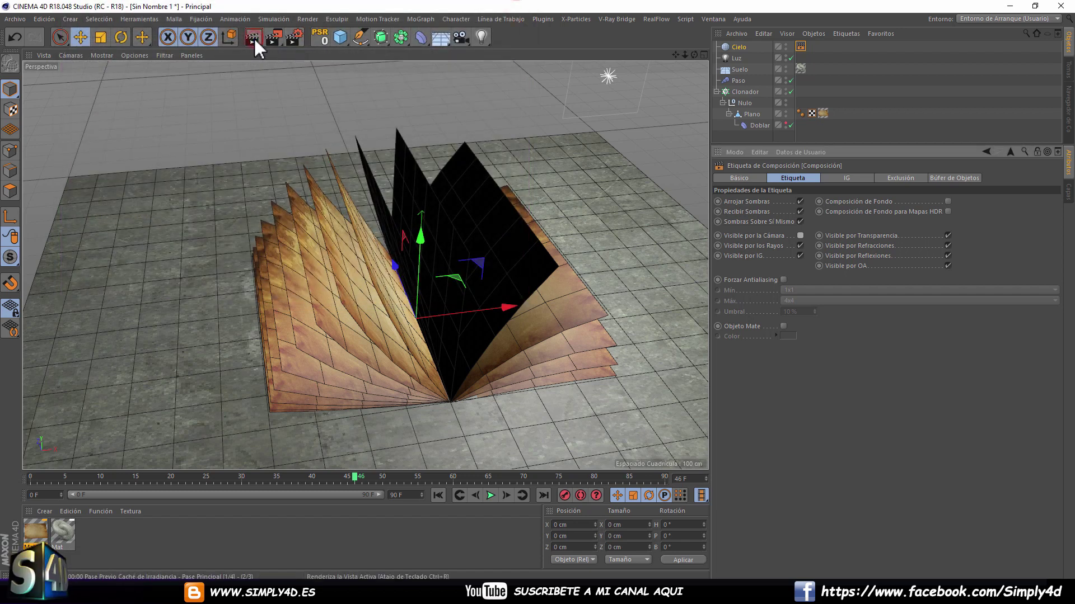
click(254, 37)
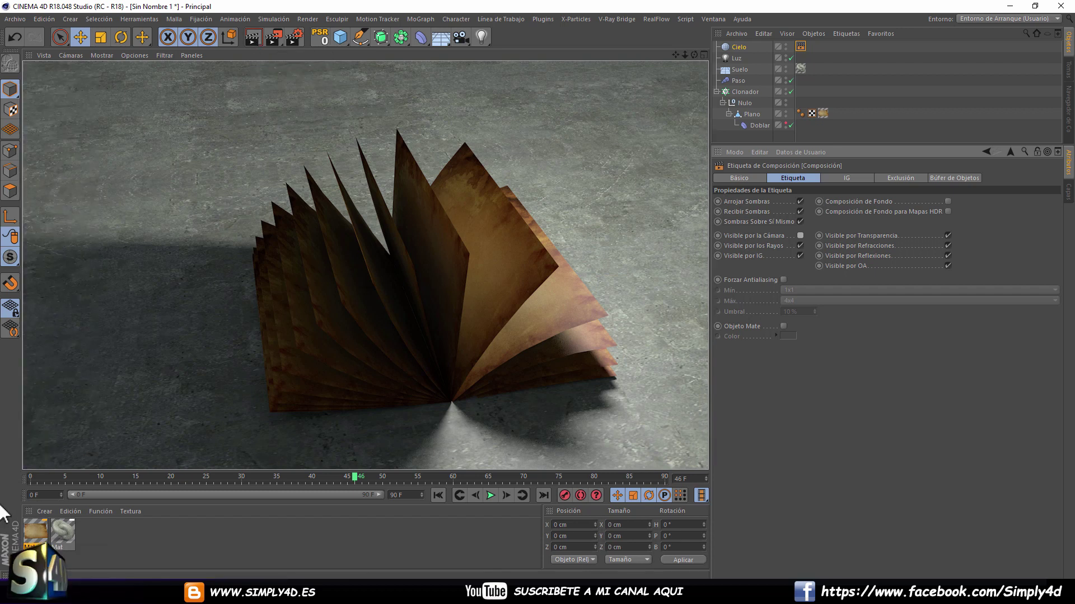
Set Mat.1's specular width to 38%, lower its specular strength, and enable Luminosidad.
double_click(35, 528)
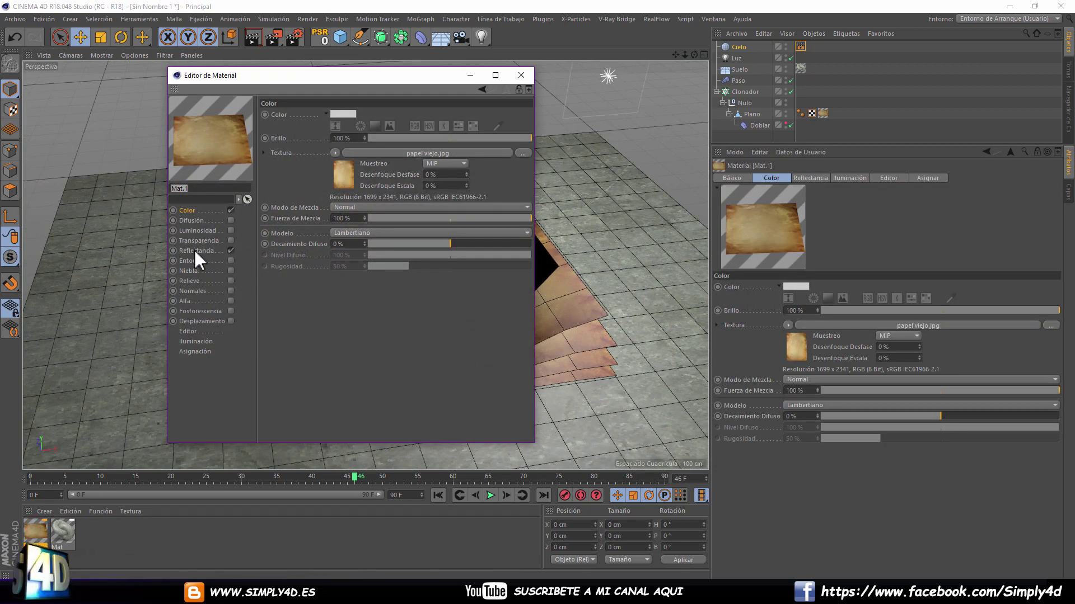
click(196, 250)
drag(420, 291, 429, 291)
drag(394, 324, 377, 324)
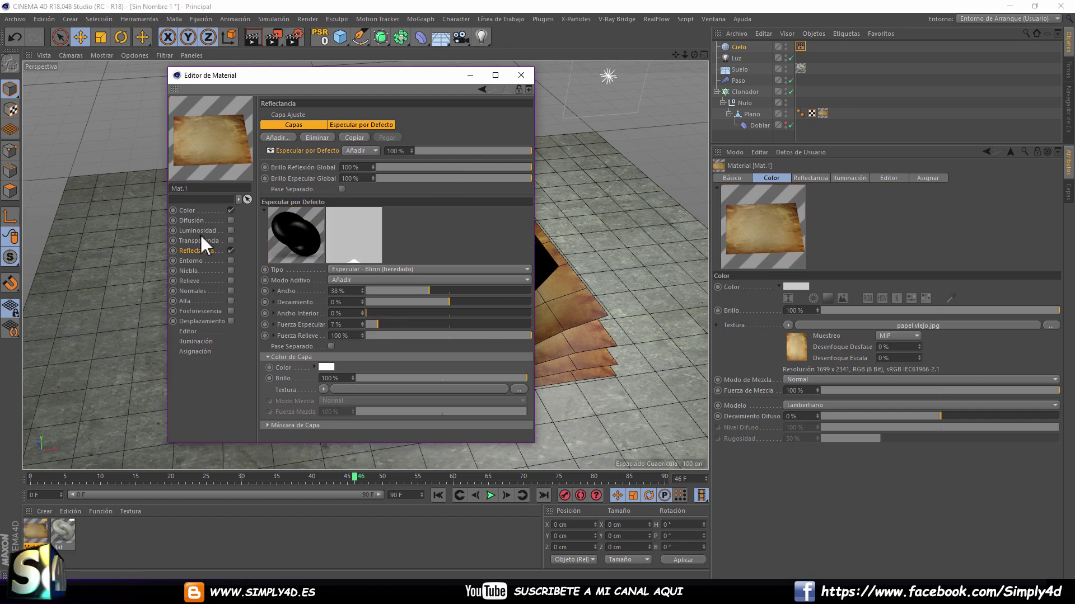
click(231, 230)
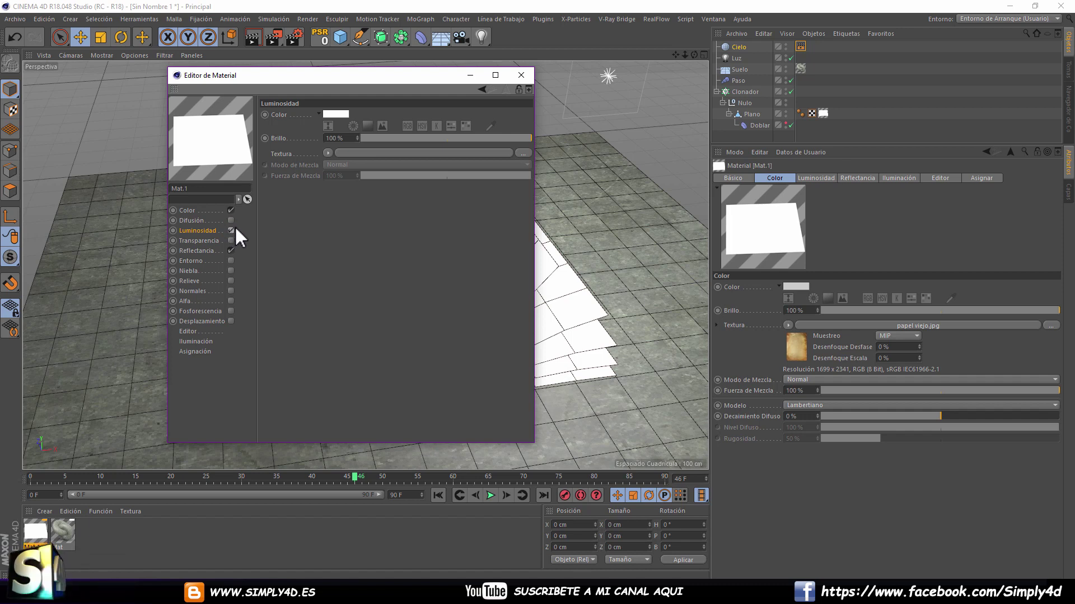
Load an Iluminación Posterior luminance shader with 50% illumination and 75% shadows.
click(328, 152)
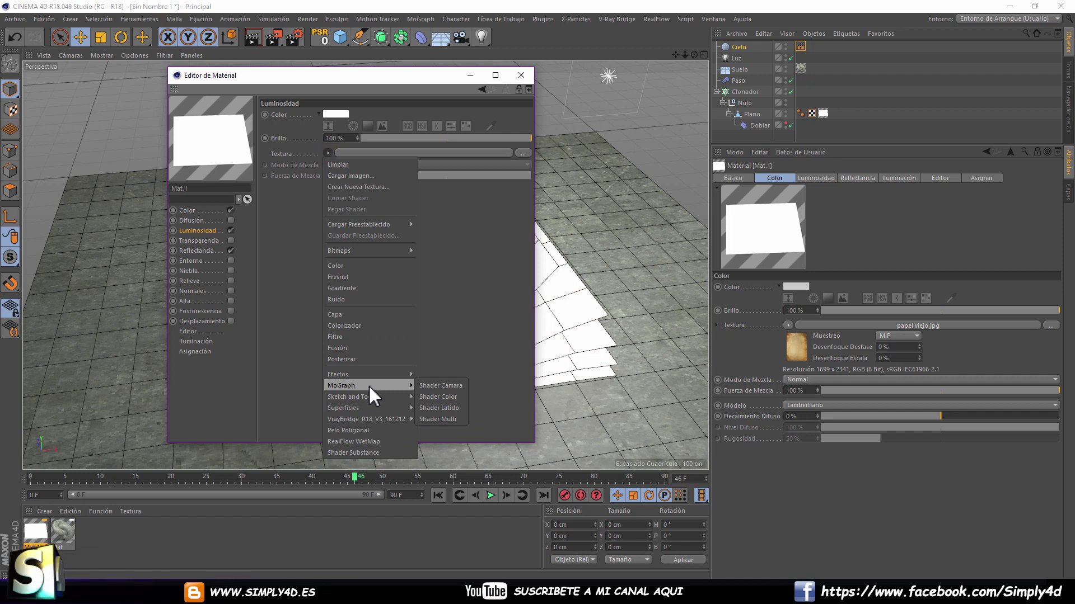
mouse_move(367, 374)
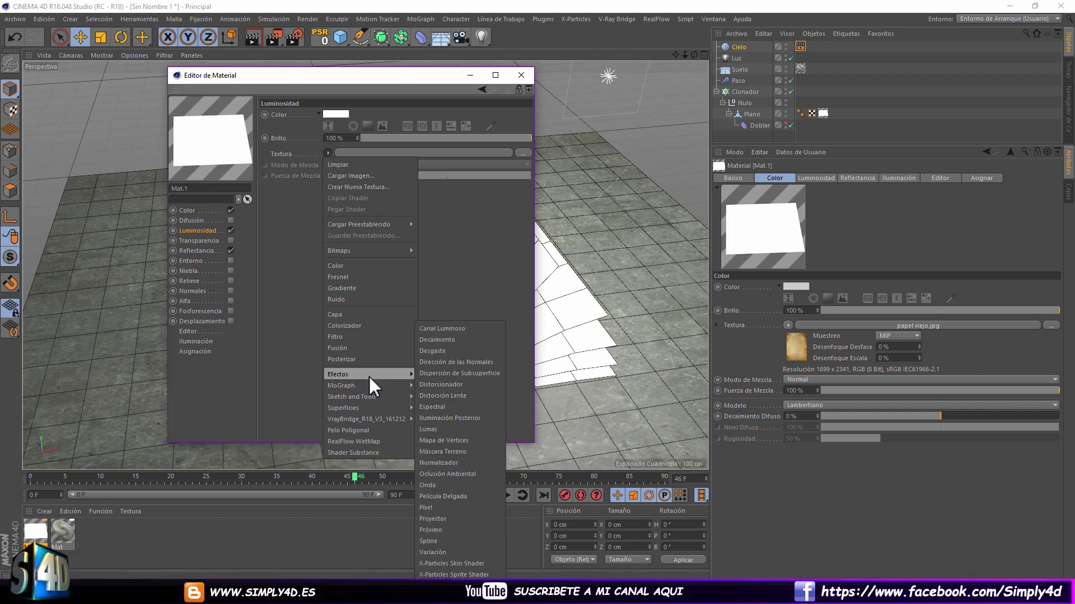
click(443, 419)
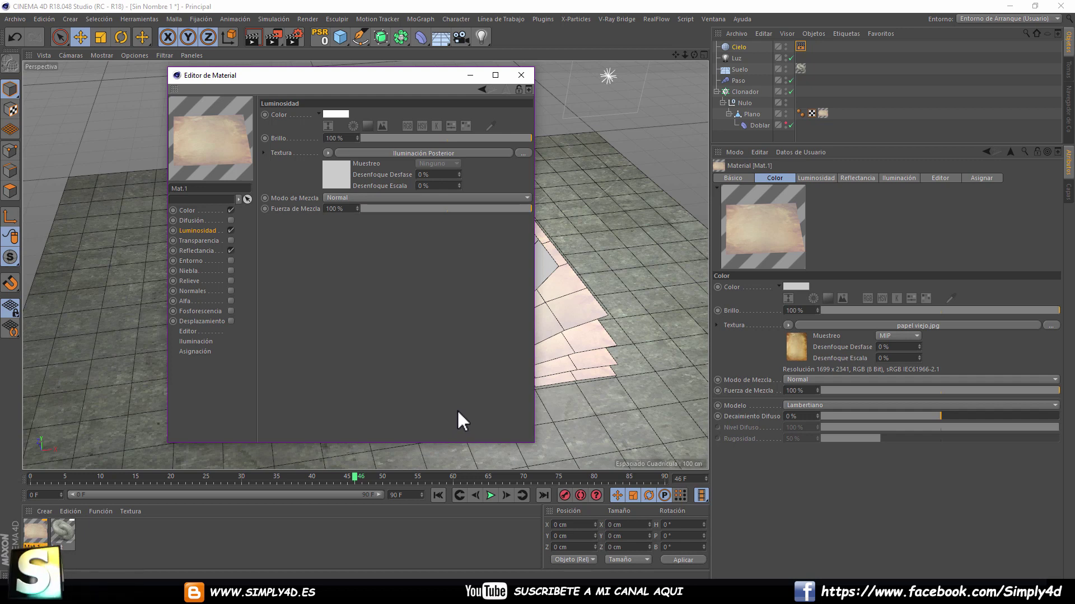
click(404, 153)
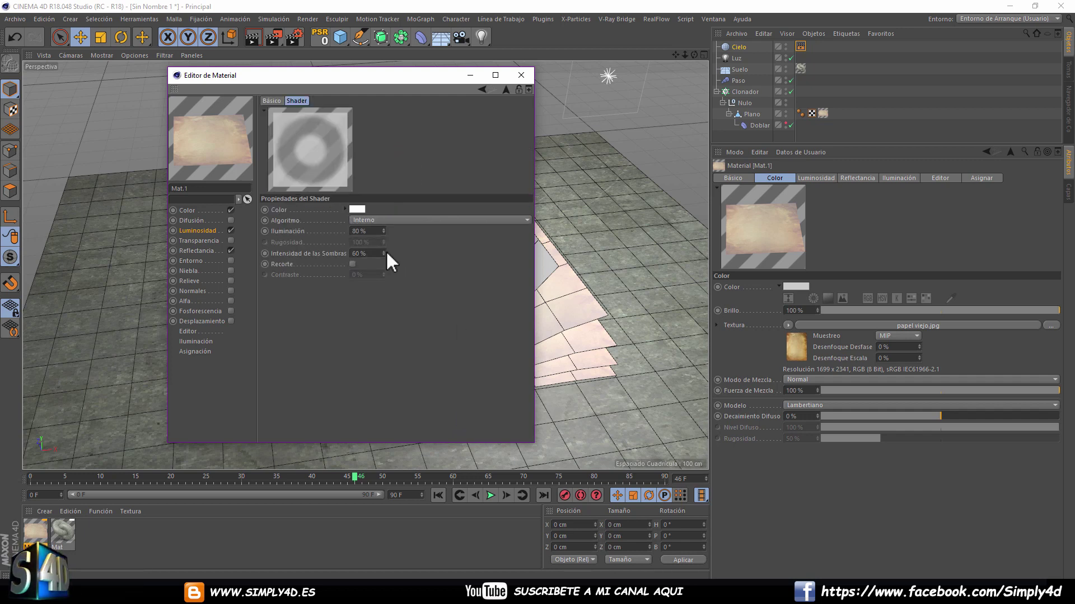
drag(383, 231, 358, 232)
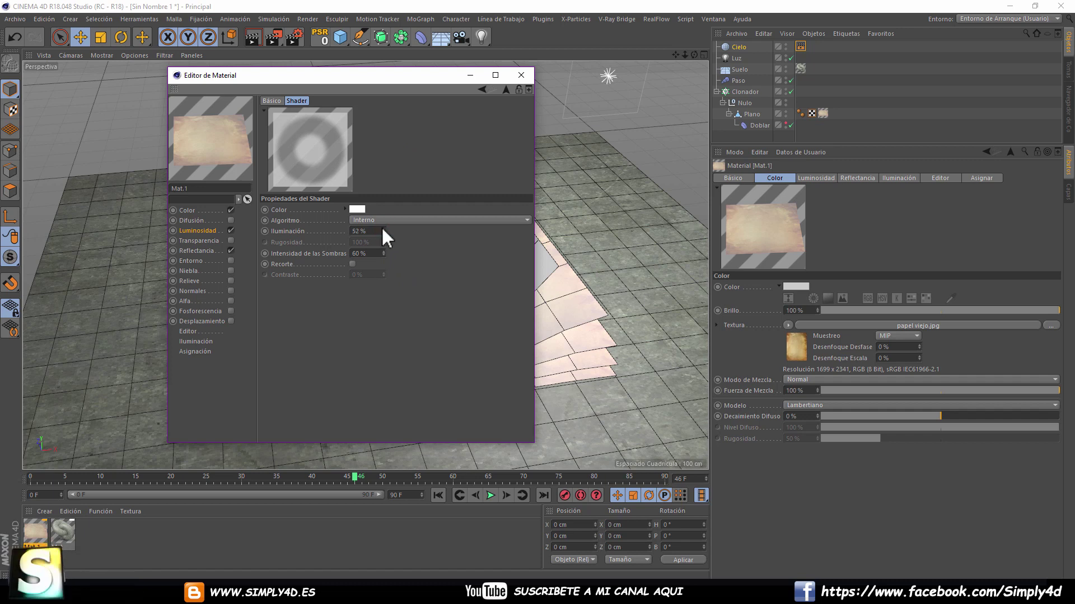
text(50)
key(Return)
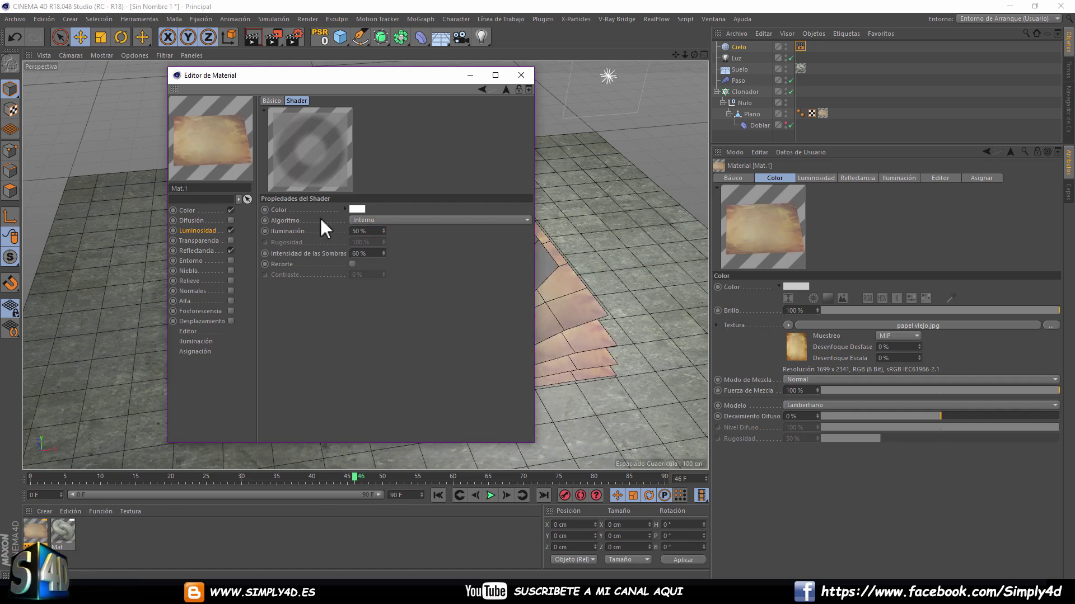
drag(385, 253, 387, 259)
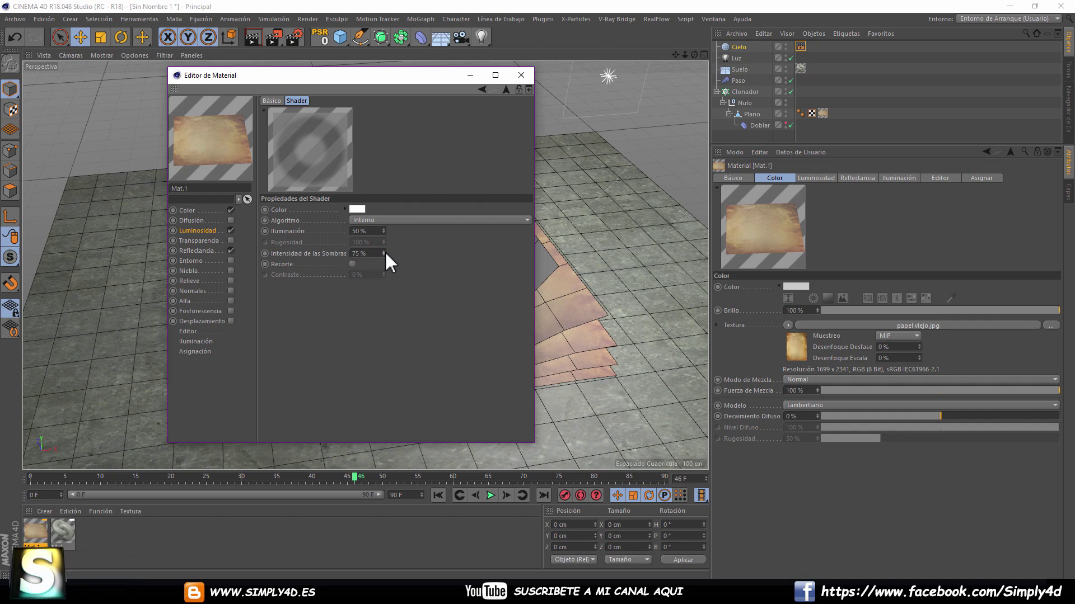
click(520, 75)
Render to check the material, then raise Luz's shadow density to 139%.
alt+drag(509, 164, 479, 199)
click(253, 37)
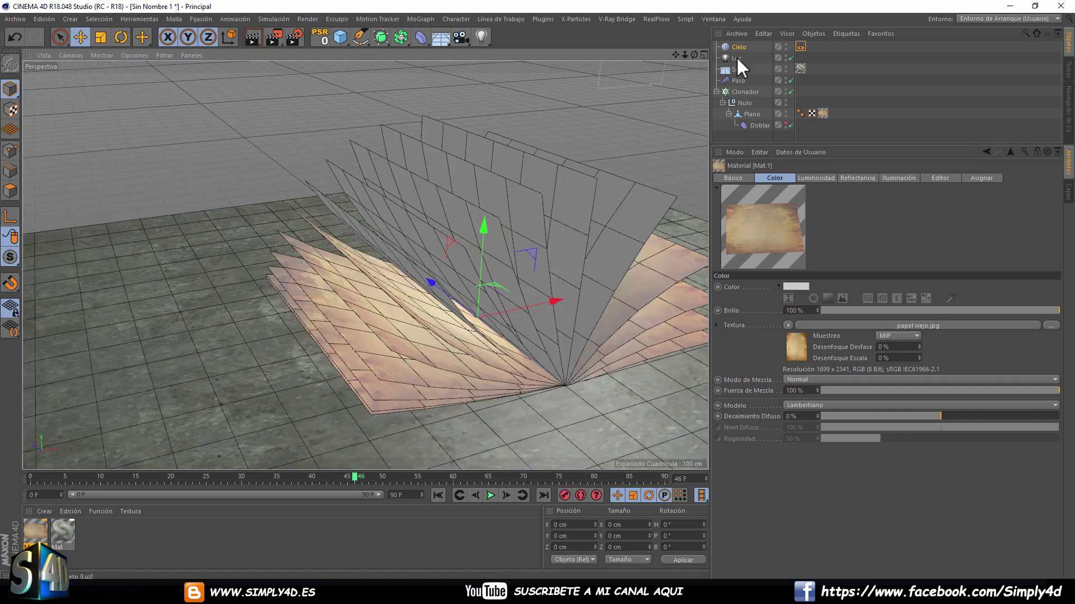
click(735, 58)
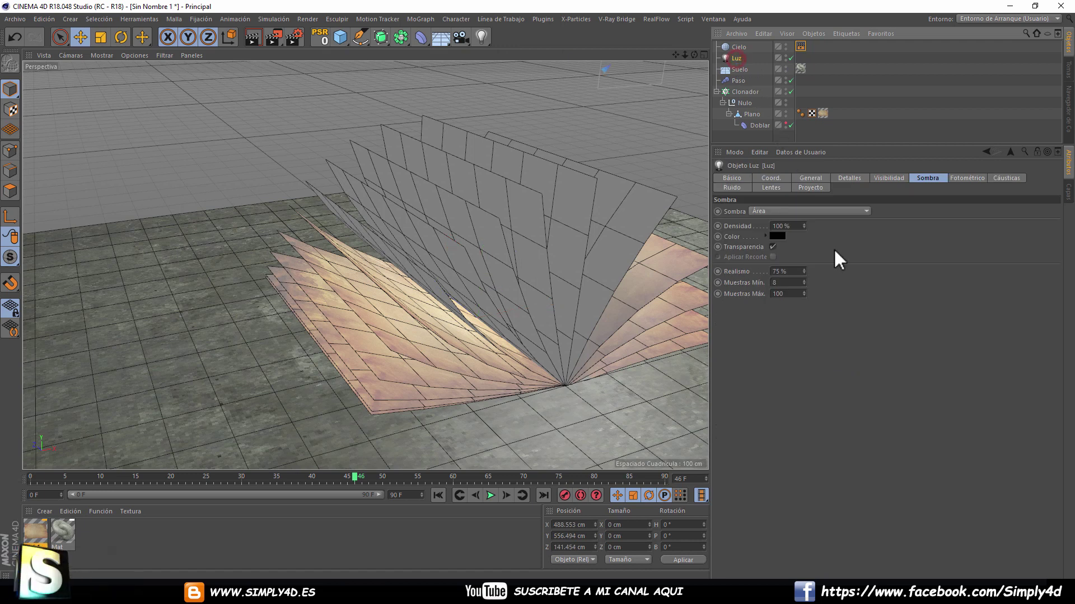
drag(803, 226, 804, 222)
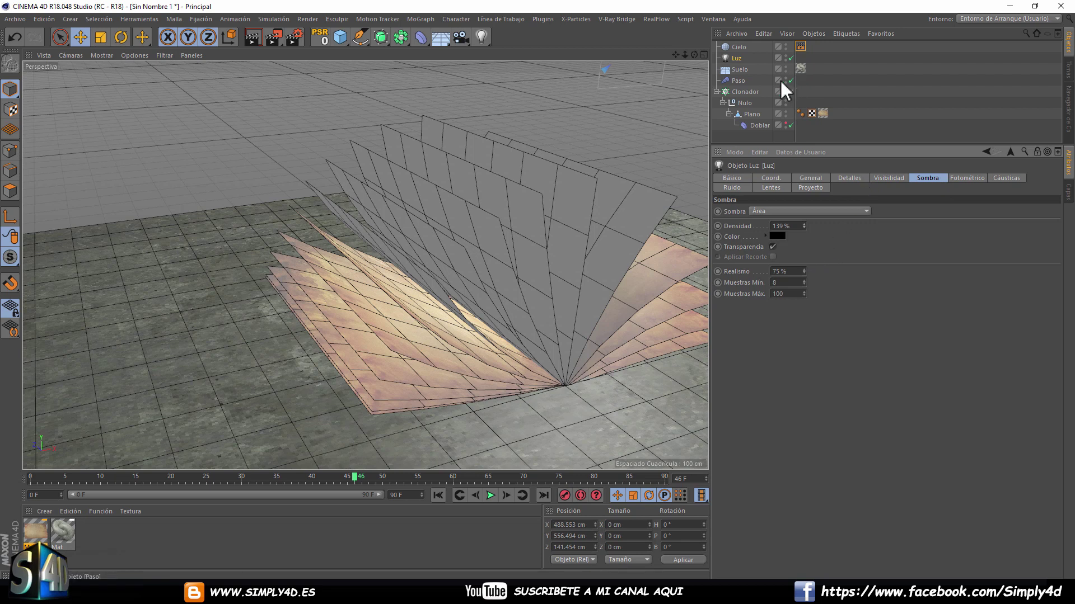
Hide the sky in the editor and render to check the darker shadows.
click(785, 45)
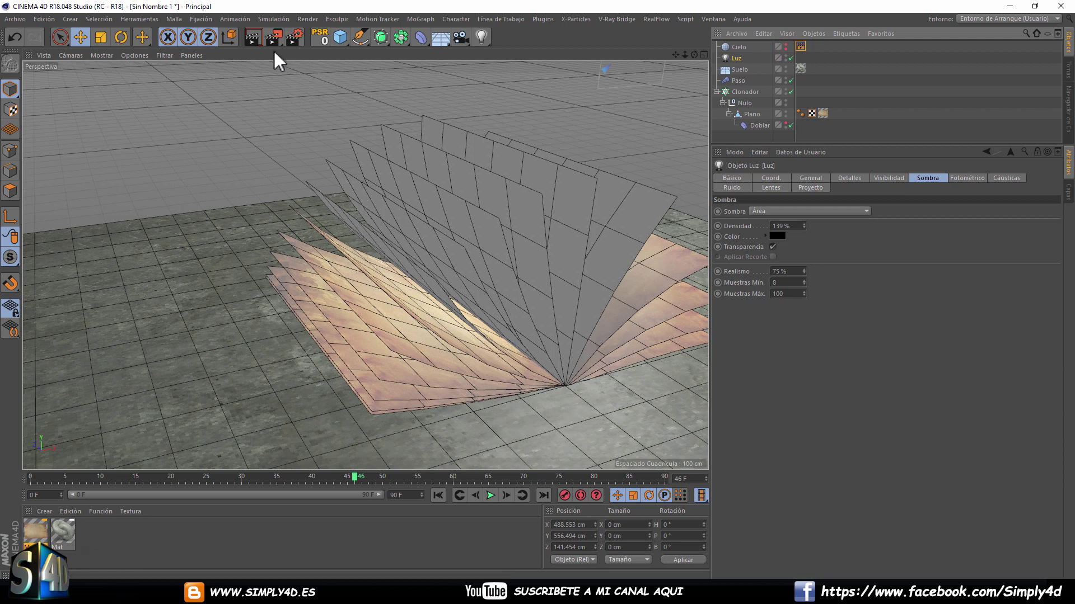
click(260, 42)
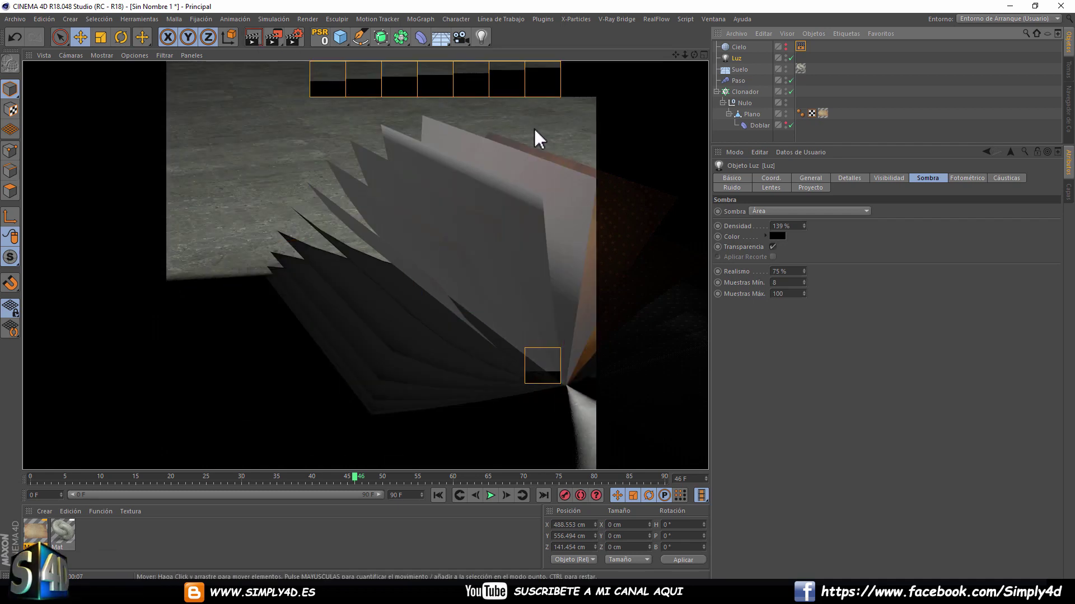
mouse_move(578, 214)
alt+mouse_down()
mouse_move(628, 224)
mouse_move(495, 206)
mouse_move(665, 232)
mouse_move(586, 216)
alt+mouse_up()
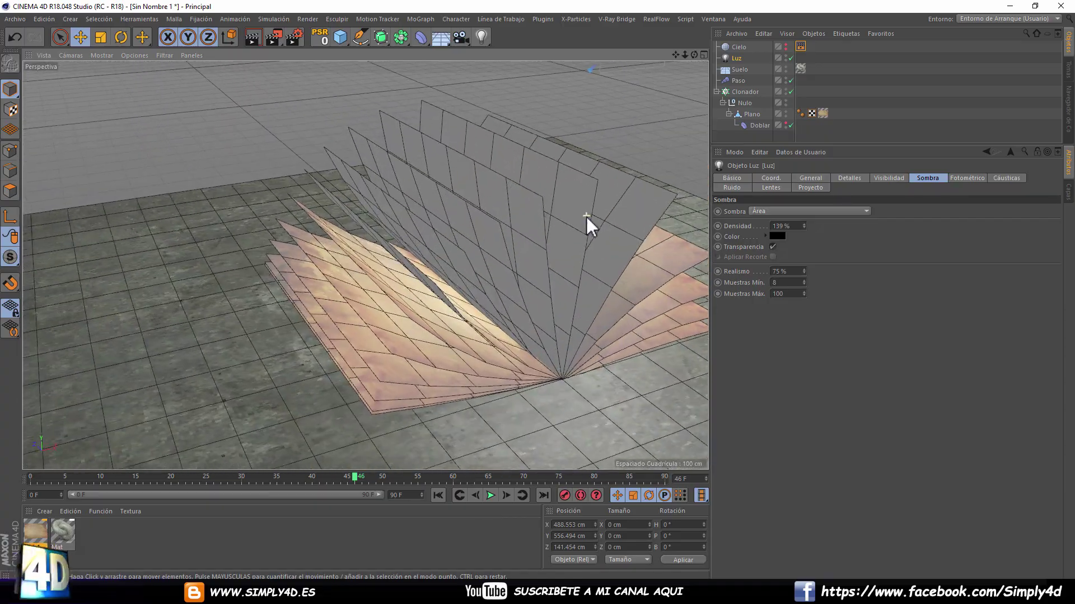
alt+right_drag(586, 216, 495, 274)
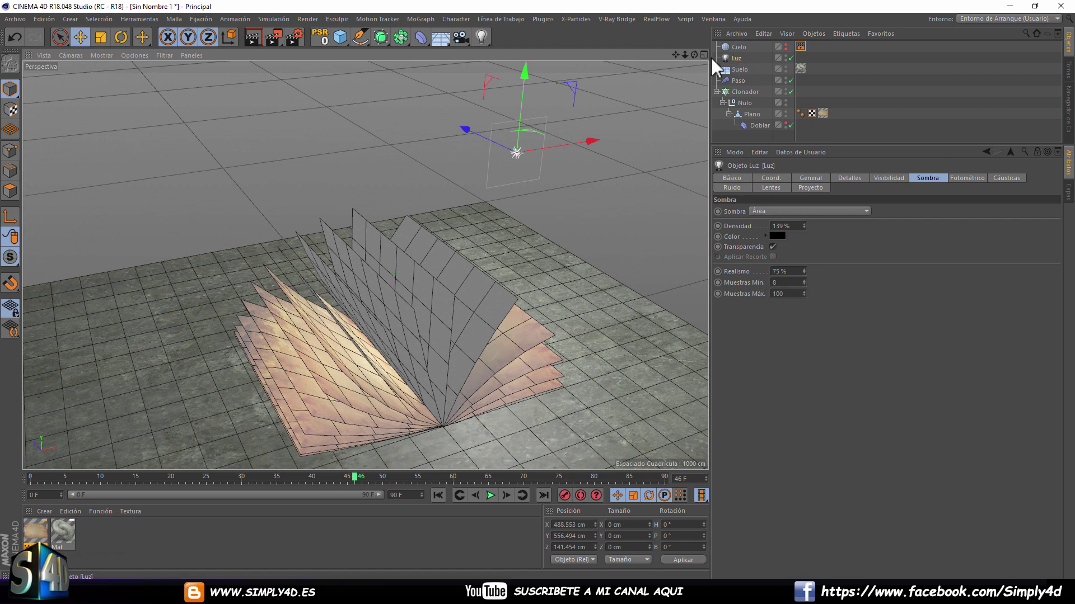
click(775, 211)
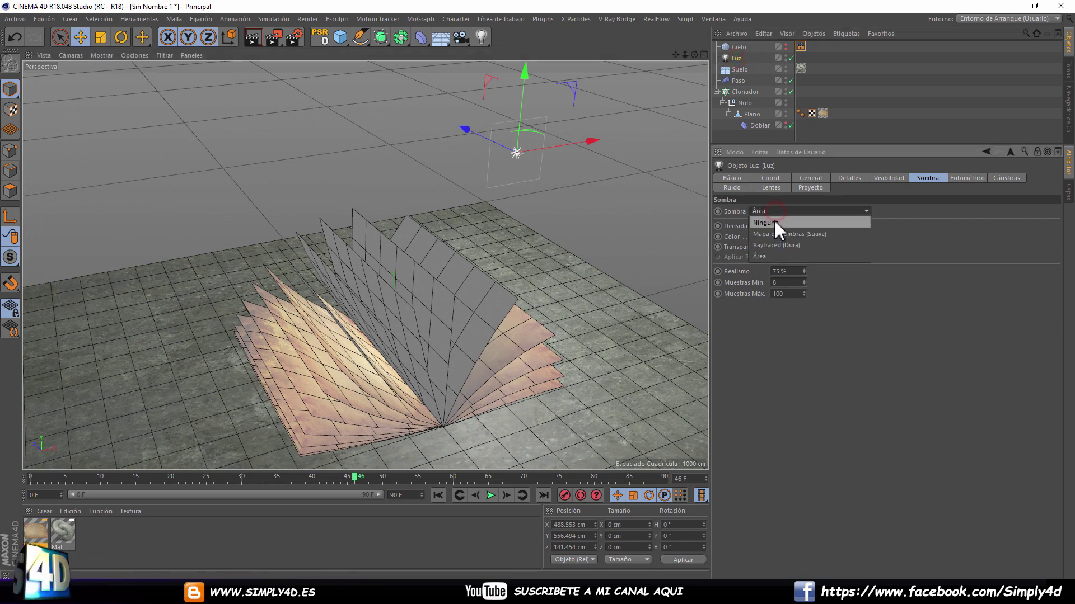
Switch Luz to Raytraced (Dura) shadows, lower it to Y 351 cm, and test-render.
click(810, 178)
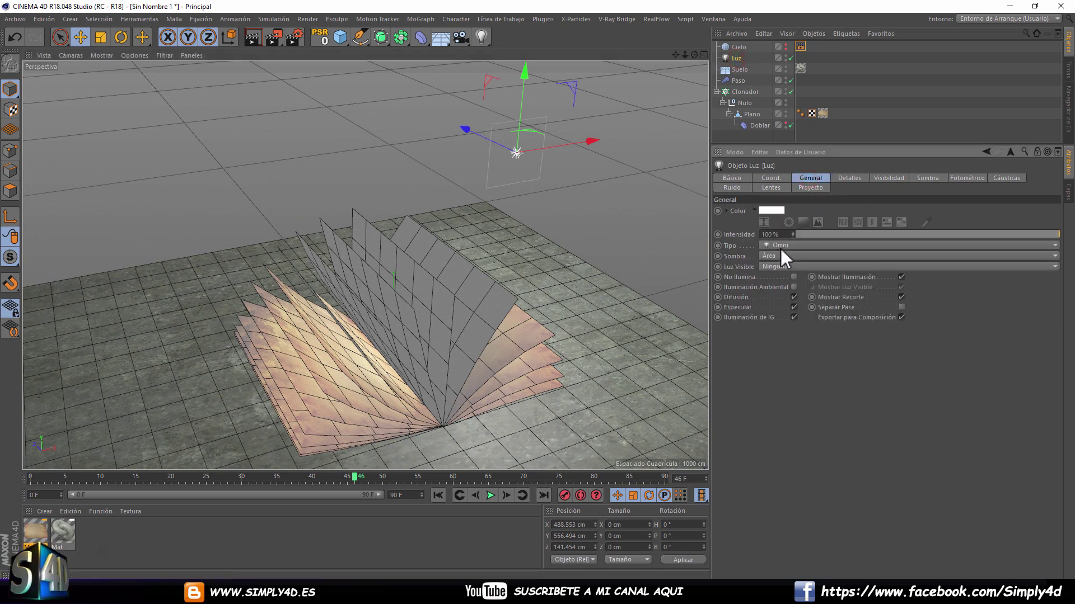
click(780, 255)
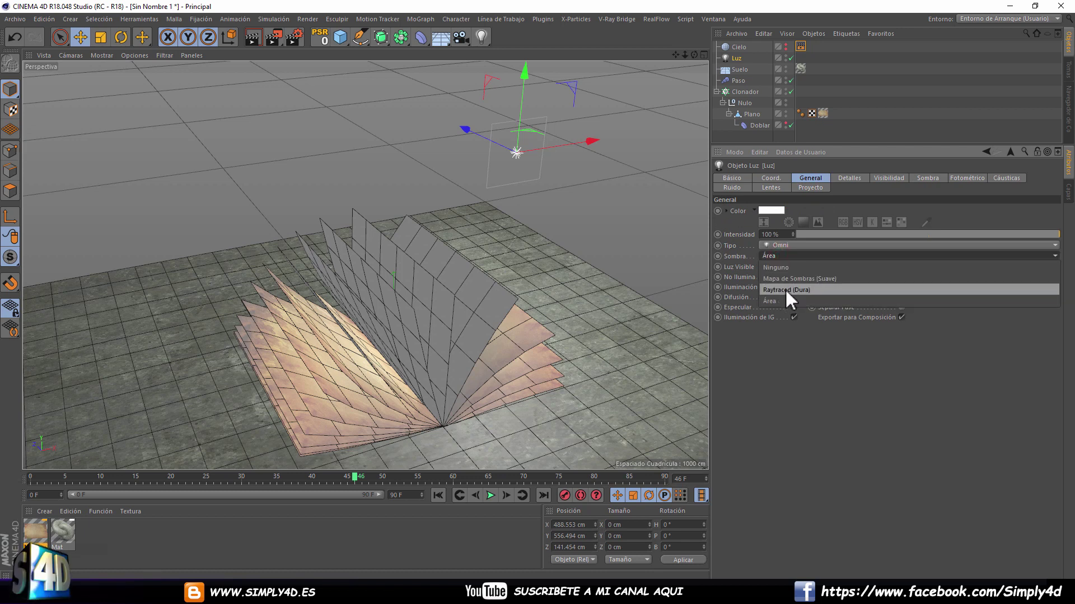
click(784, 290)
drag(519, 87, 529, 154)
click(257, 36)
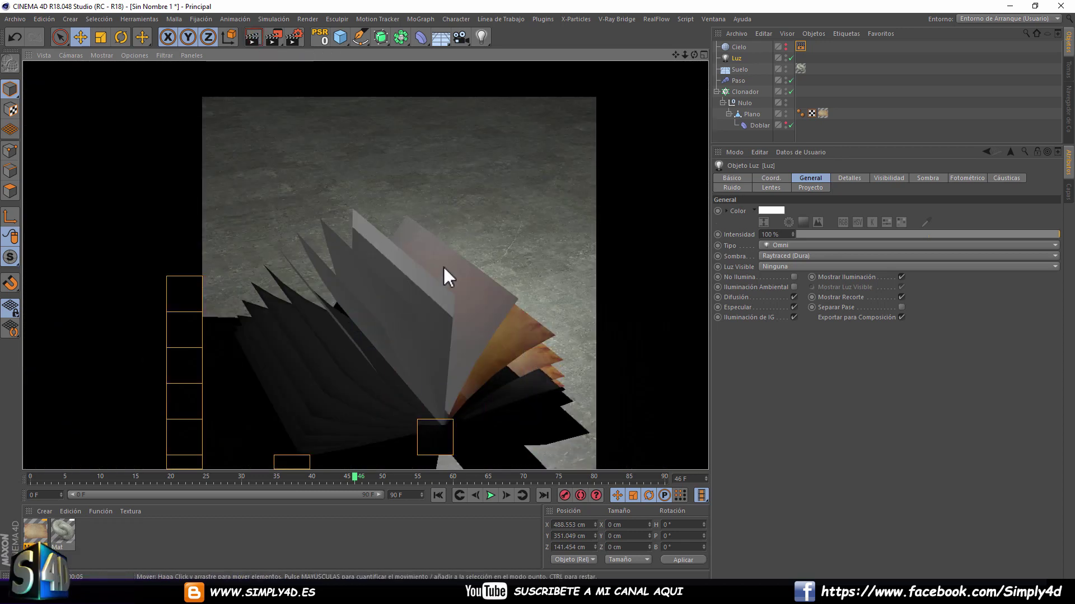
click(496, 215)
scroll(492, 232, up, 2)
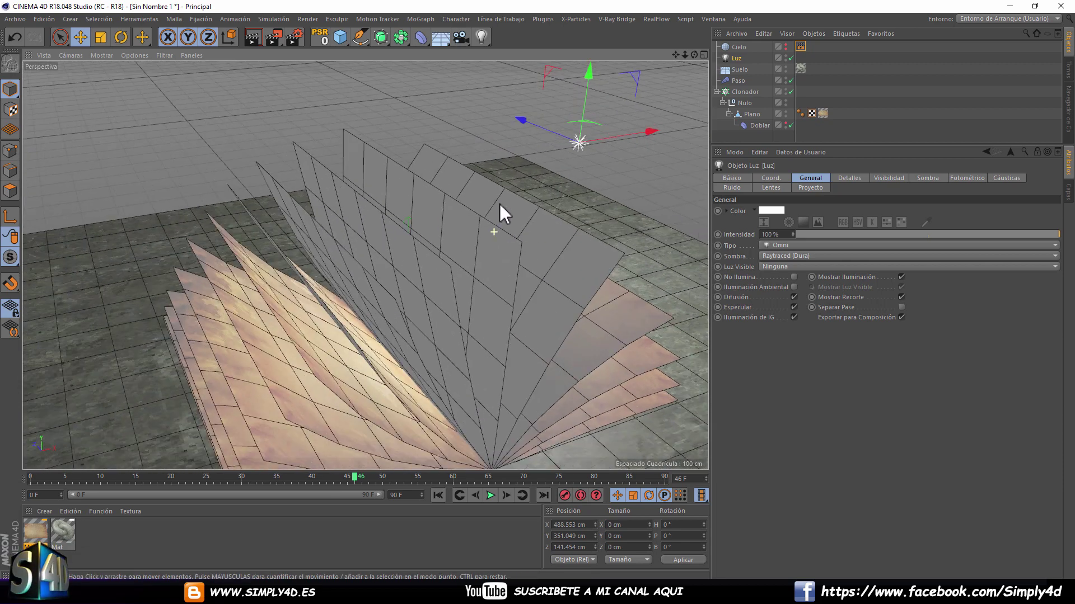
scroll(499, 204, up, 2)
scroll(488, 213, up, 2)
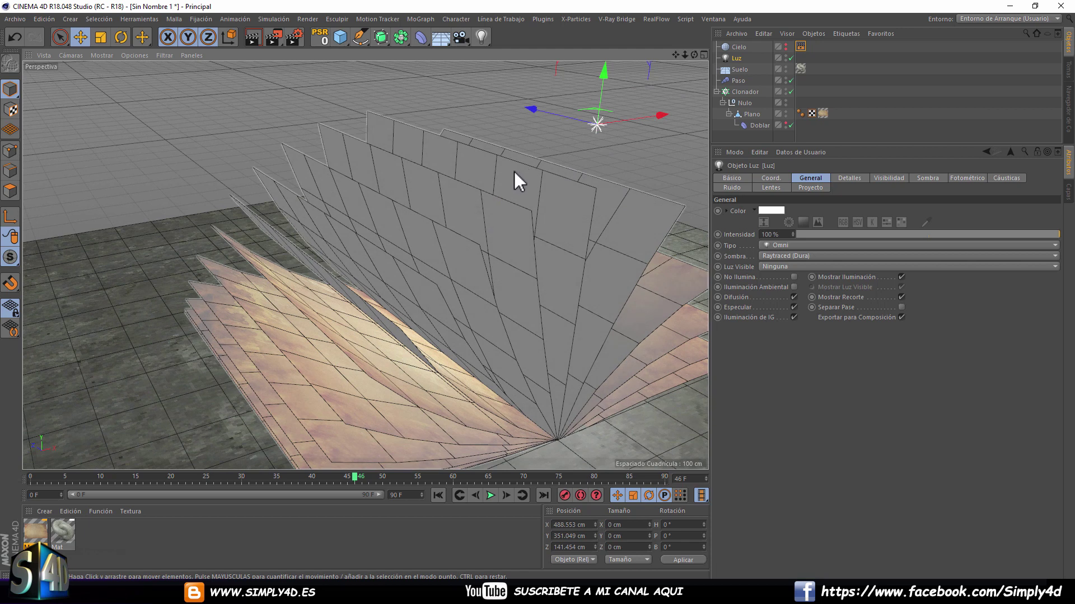
Reduce the Clonador's Cantidad from 30 to 15 pages and render to check.
click(739, 93)
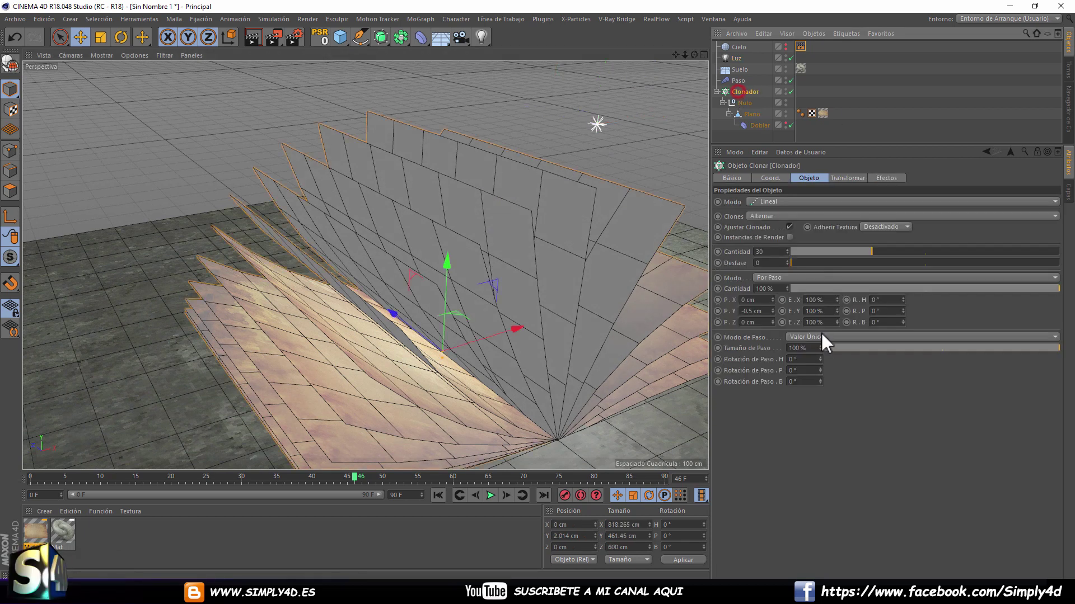
drag(861, 251, 830, 246)
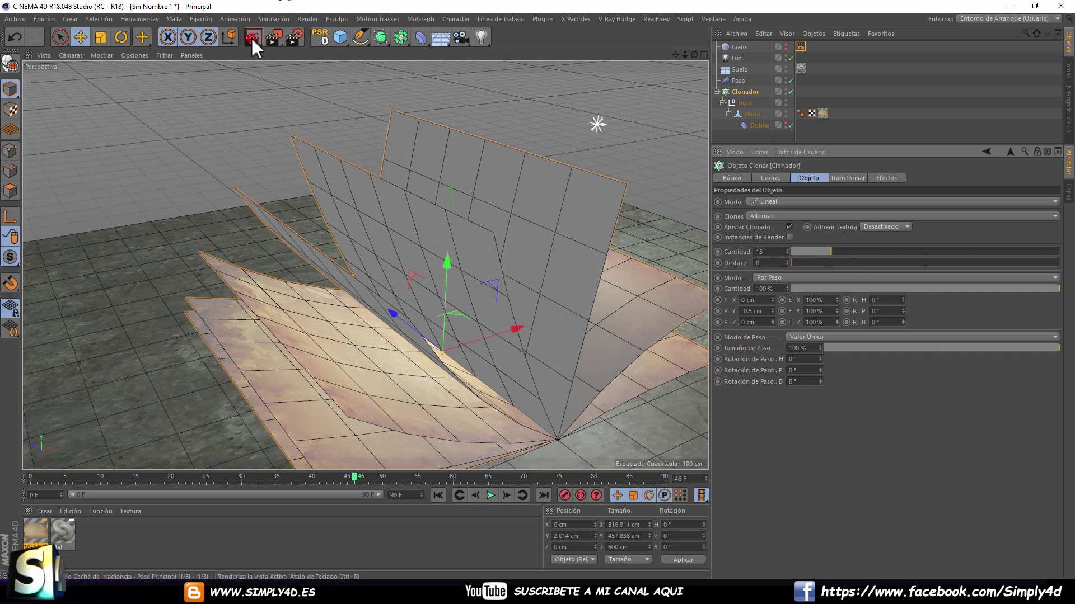
click(253, 39)
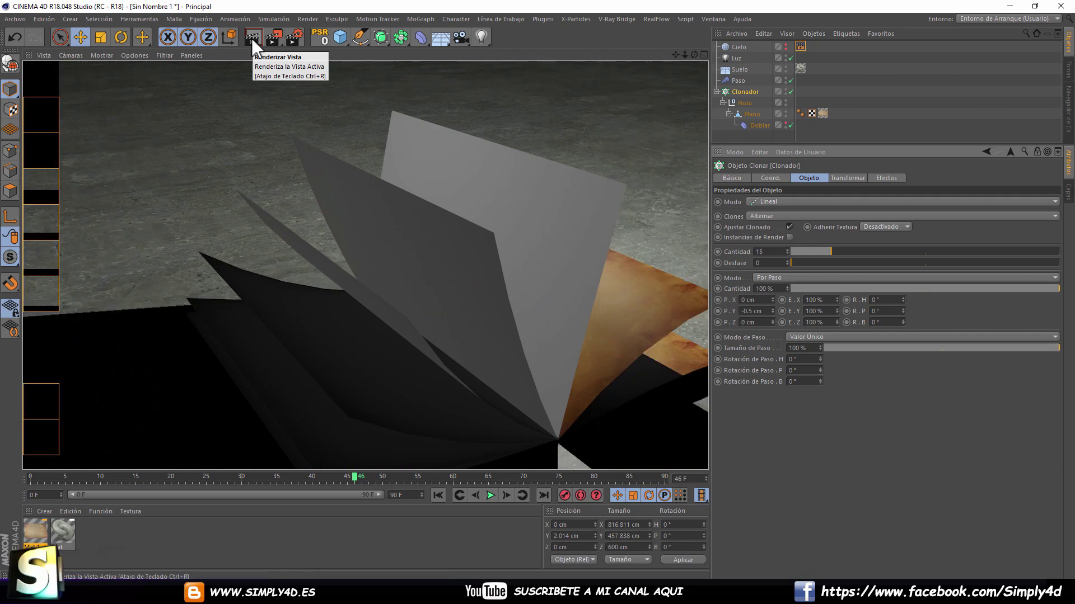
alt+drag(555, 197, 612, 163)
Set Mat.1's luminance shader colour to a brown sampled with the eyedropper.
double_click(33, 532)
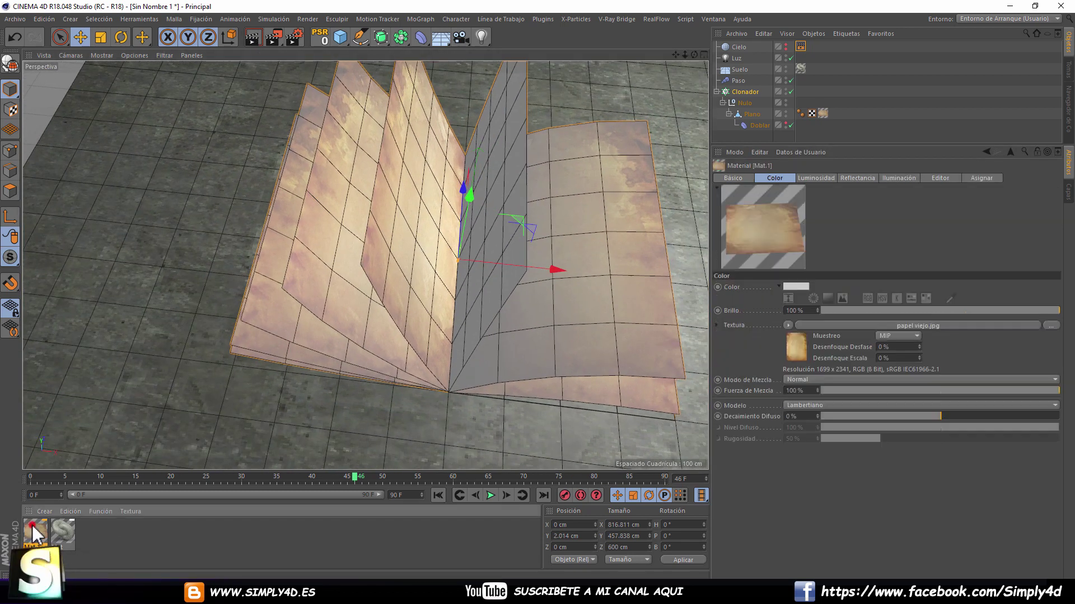
click(394, 152)
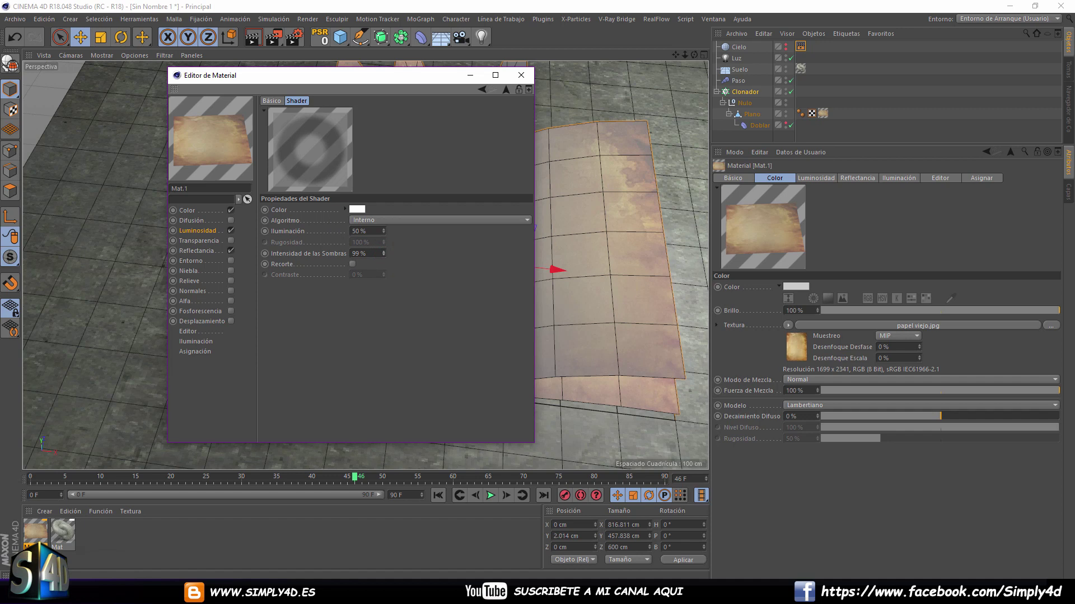
click(361, 209)
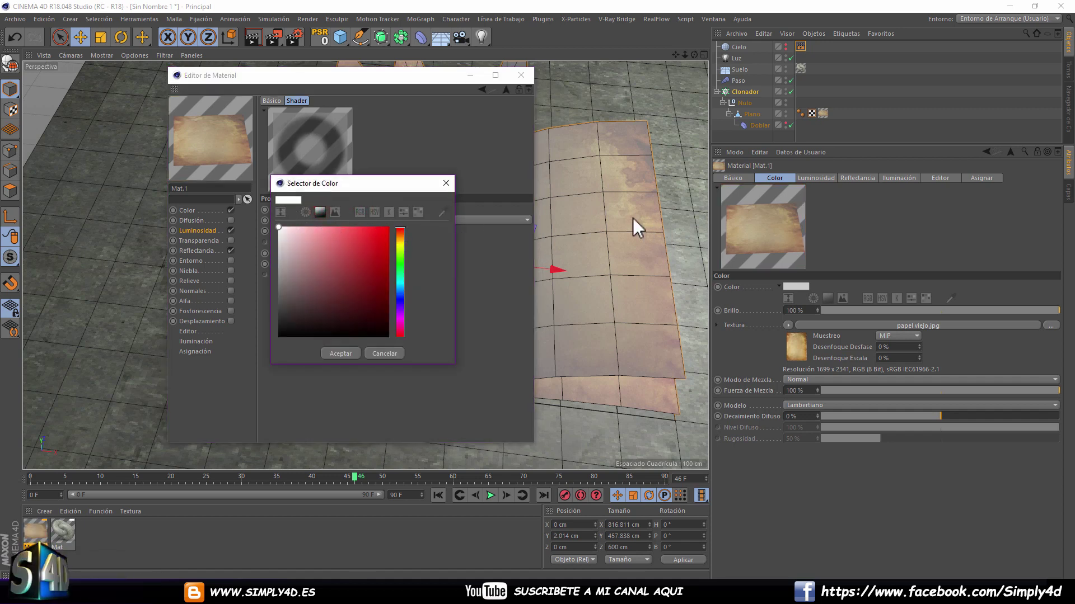
click(321, 212)
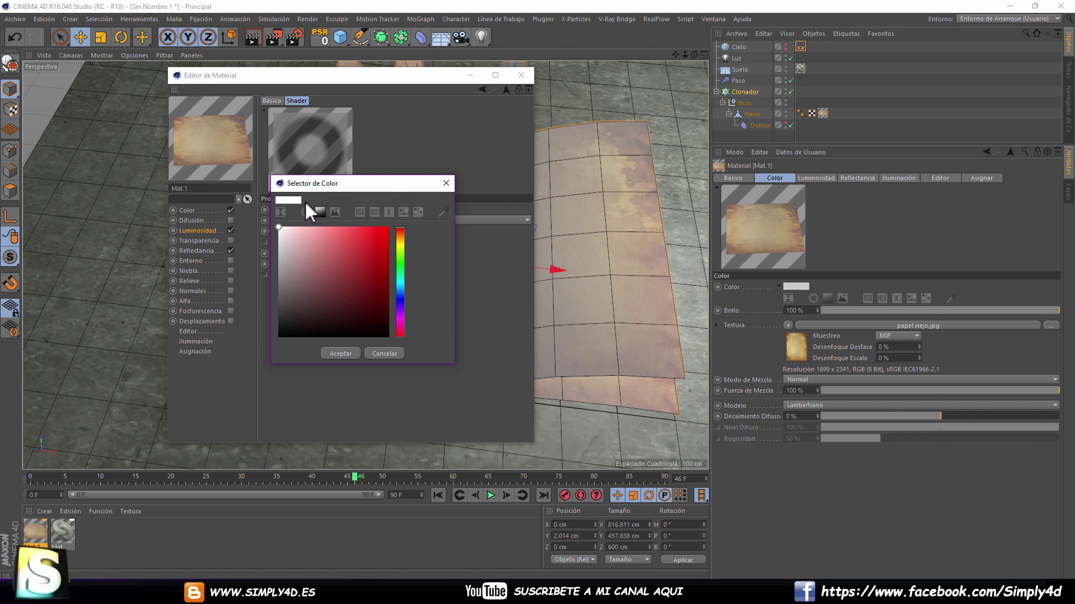
click(400, 237)
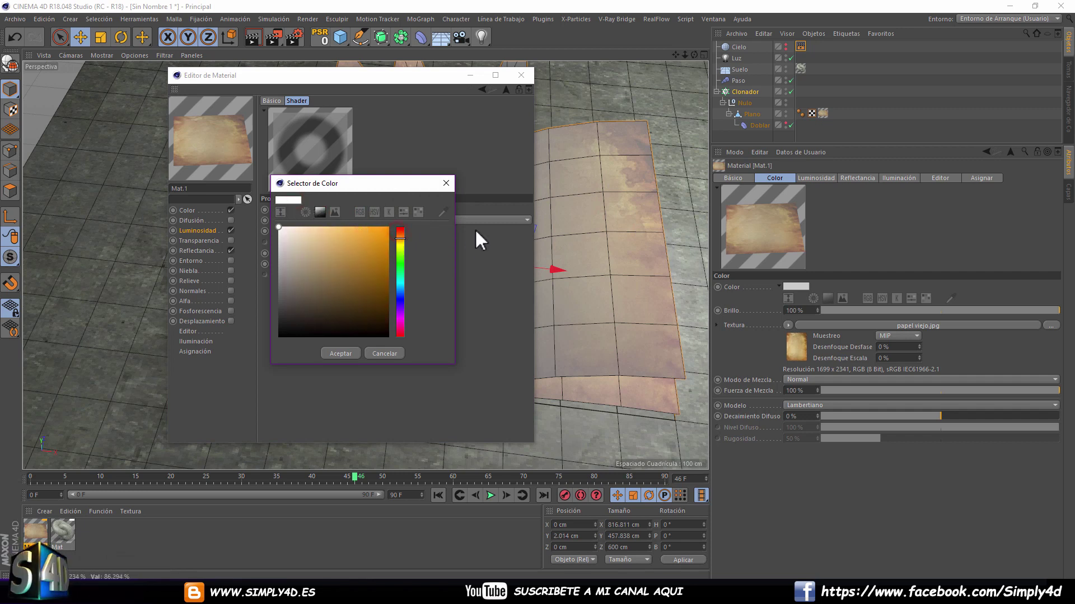
click(445, 213)
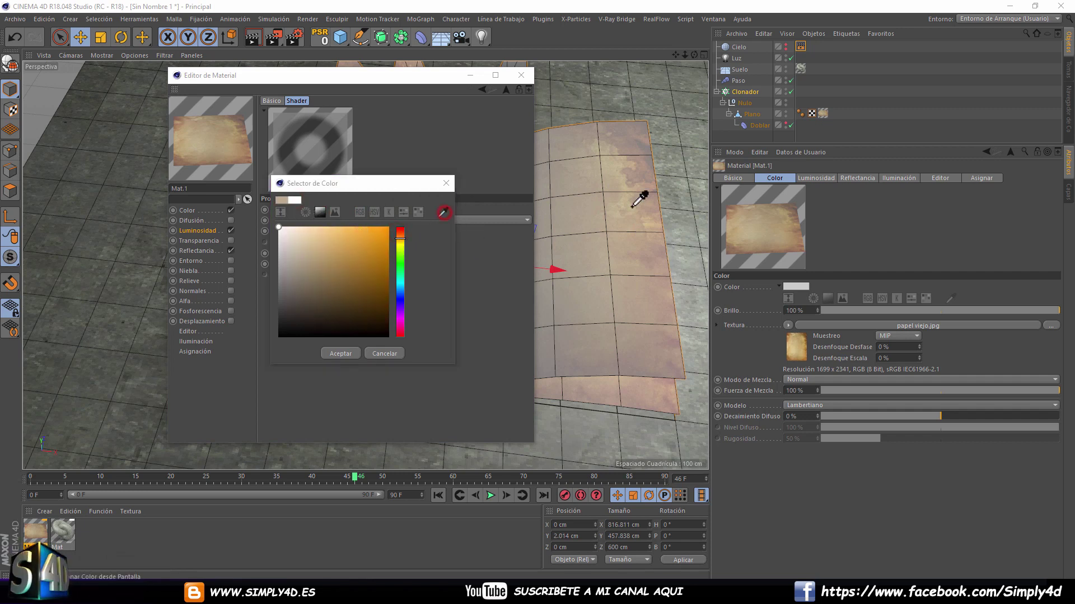
click(795, 213)
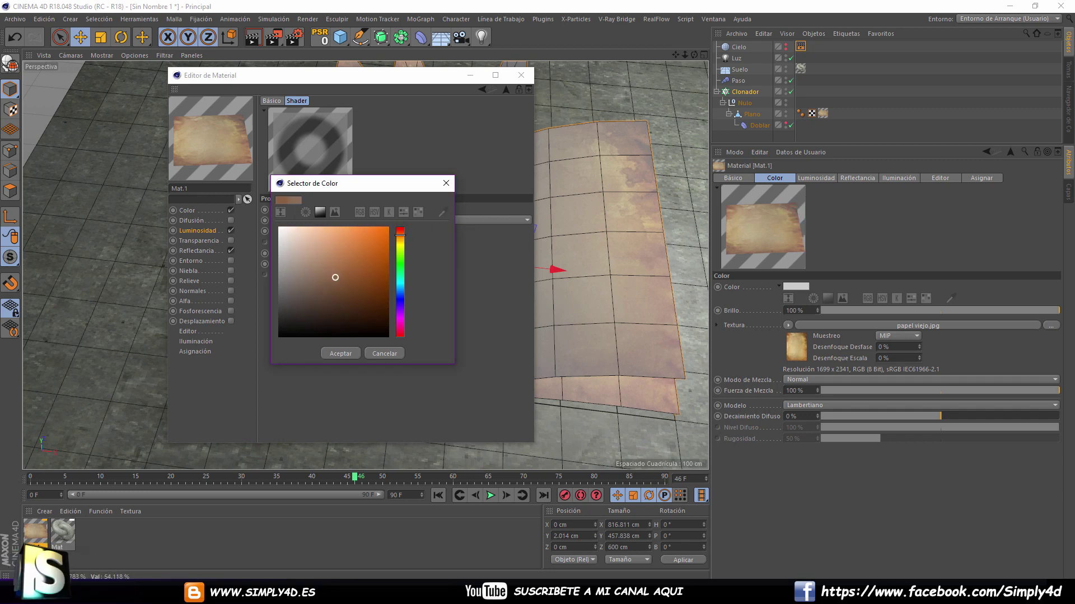
click(341, 353)
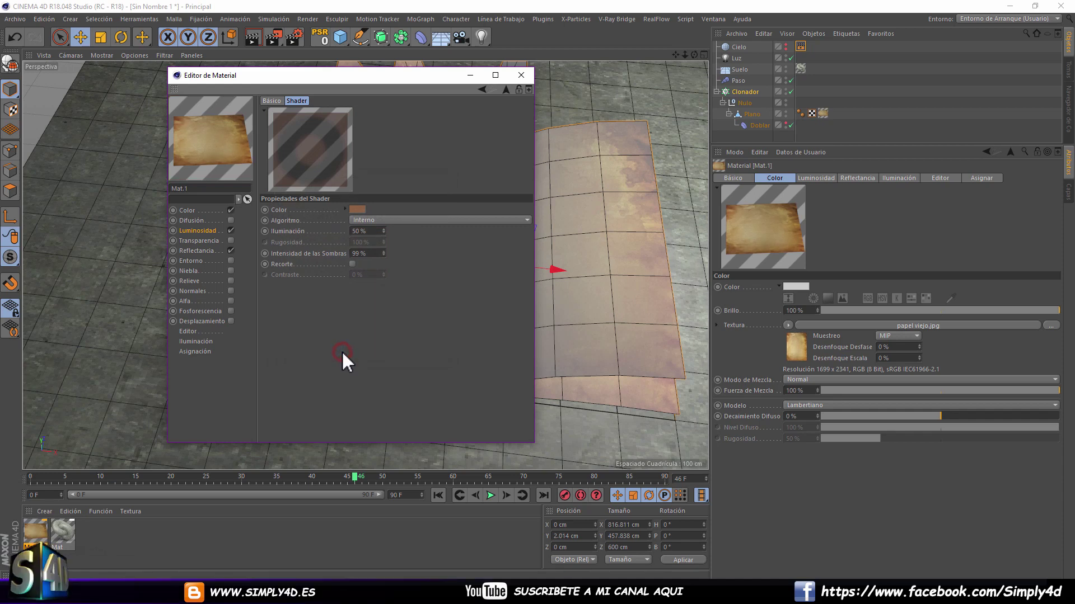
Close the Material Editor and render previews of the browner pages.
click(521, 75)
mouse_move(520, 84)
alt+mouse_down()
mouse_move(606, 119)
mouse_move(552, 145)
mouse_move(370, 94)
alt+mouse_up()
click(253, 42)
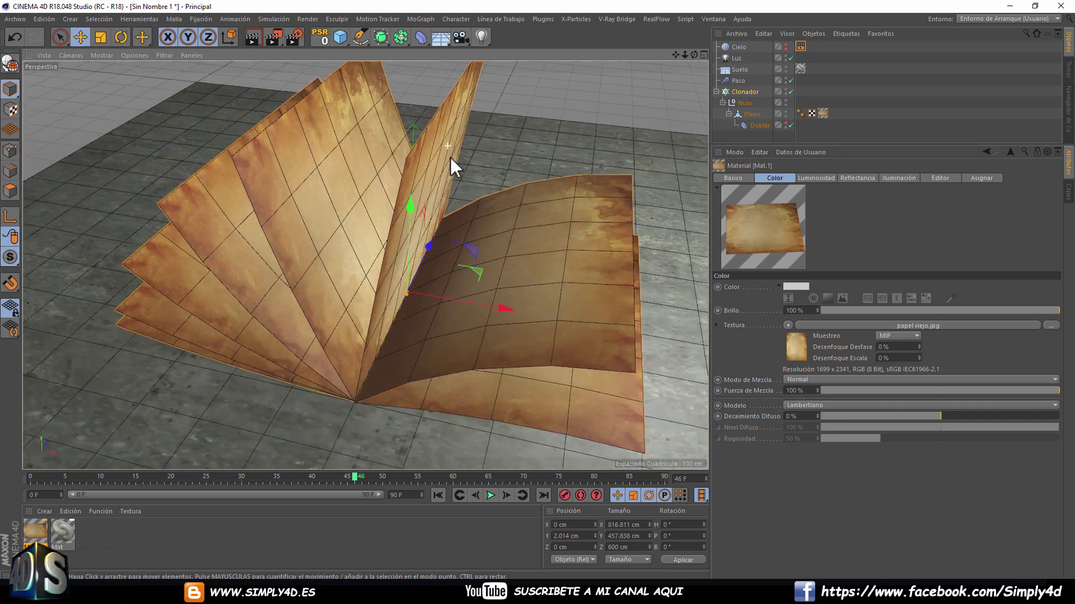
click(253, 38)
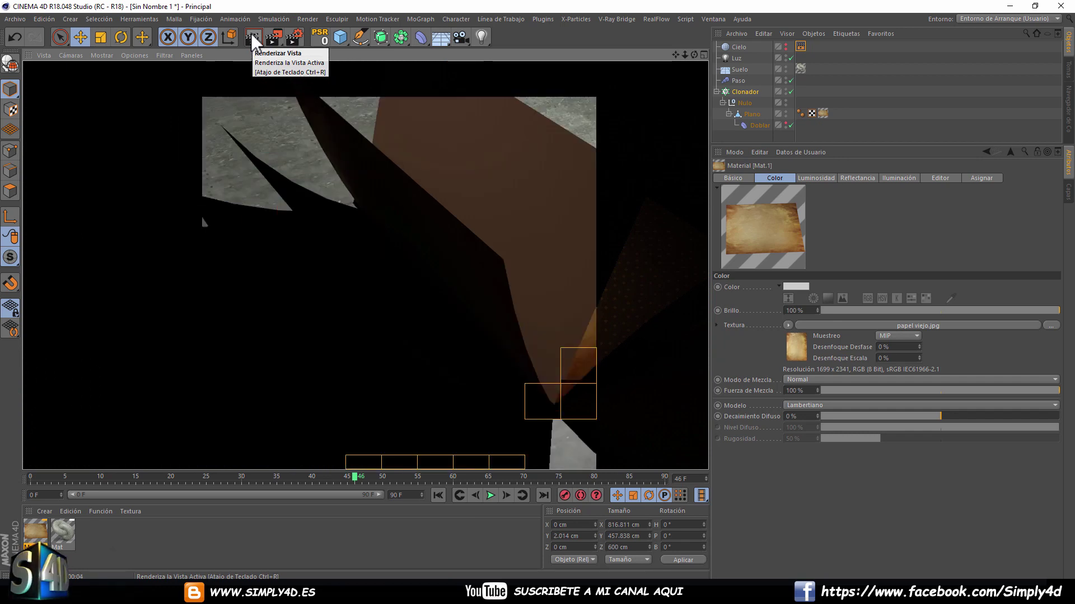
Scrub the page-flip animation to frame 85 and orbit to a lower, frontal view.
double_click(63, 534)
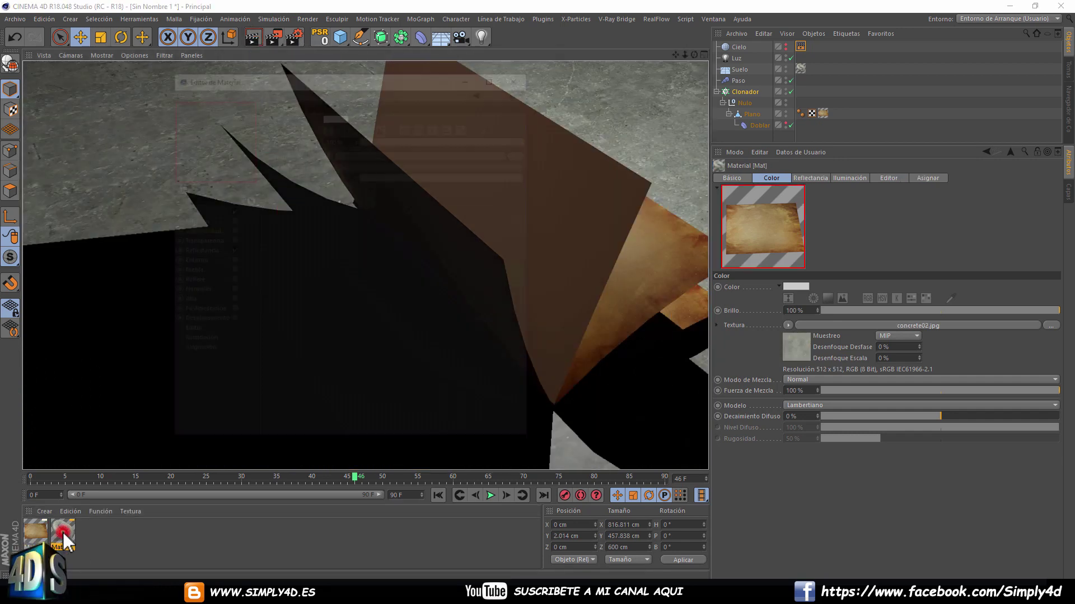
click(513, 75)
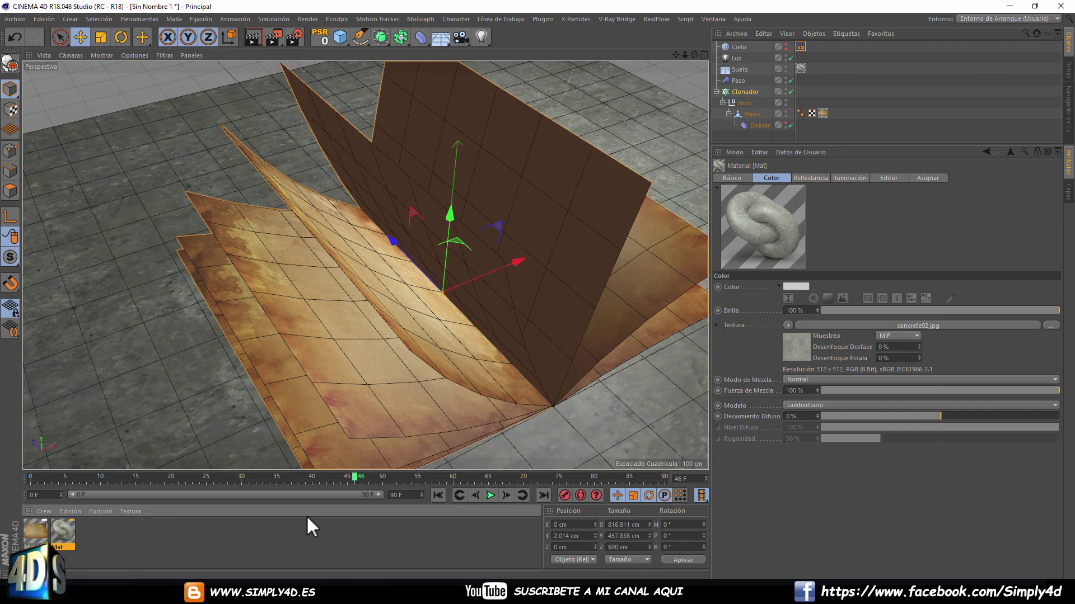
mouse_move(352, 476)
mouse_down()
mouse_move(238, 460)
mouse_move(700, 448)
mouse_move(630, 455)
mouse_up()
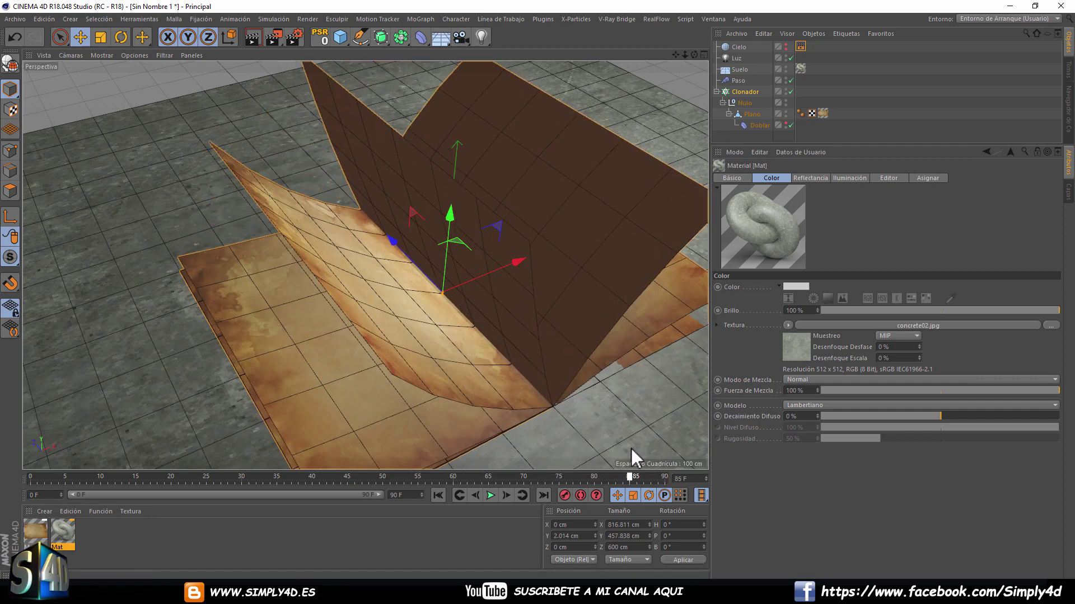
mouse_move(487, 174)
alt+mouse_down()
mouse_move(505, 303)
mouse_move(594, 162)
alt+mouse_up()
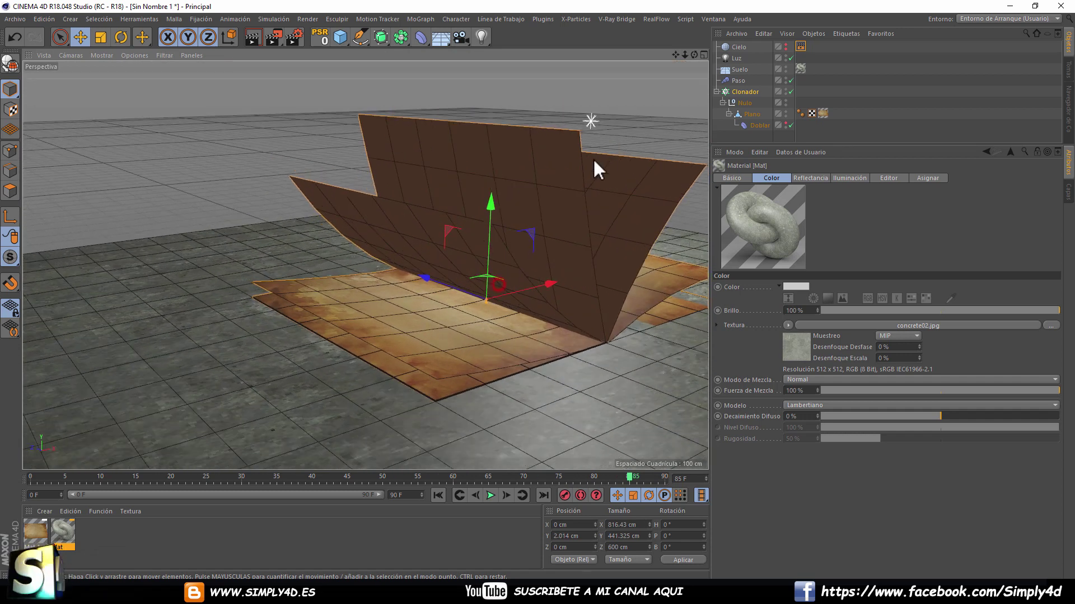
Move Luz out to X 1723 cm, disable its falloff, and render a preview.
click(591, 122)
drag(655, 118, 522, 108)
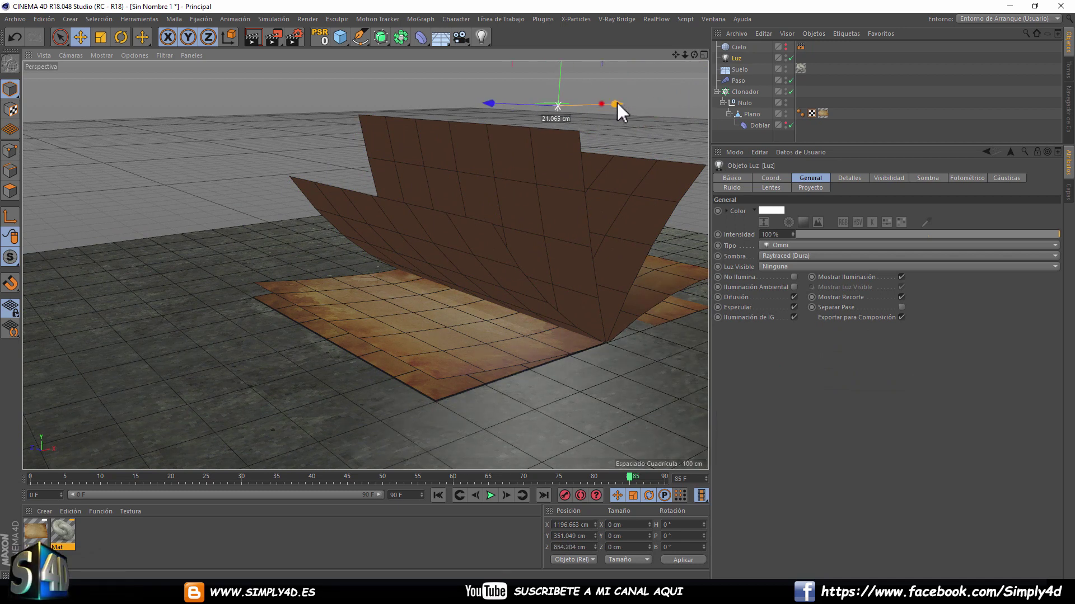
drag(617, 102, 635, 97)
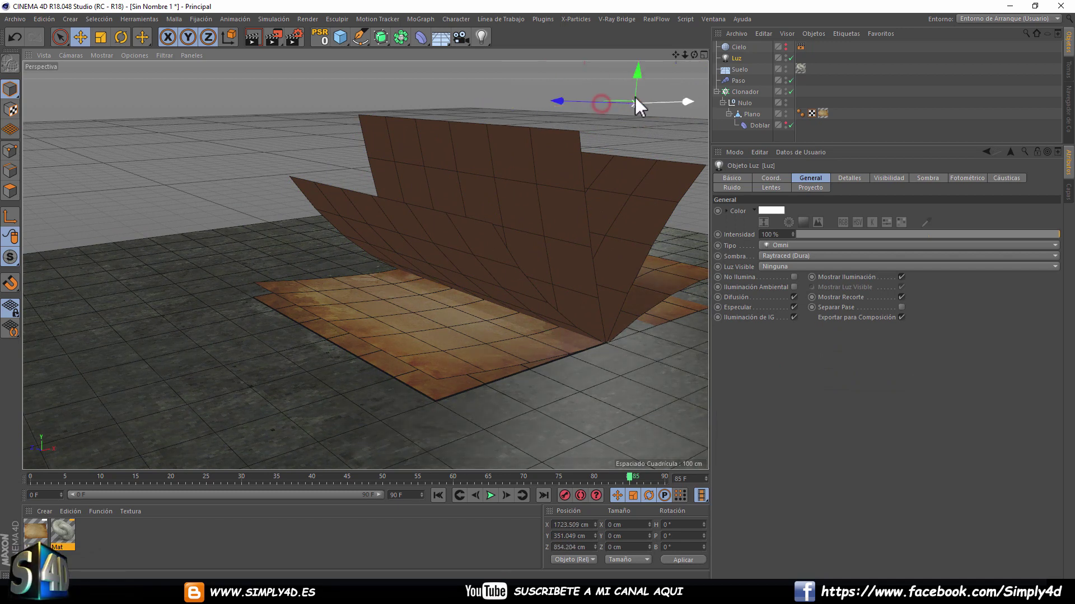
click(730, 59)
click(903, 178)
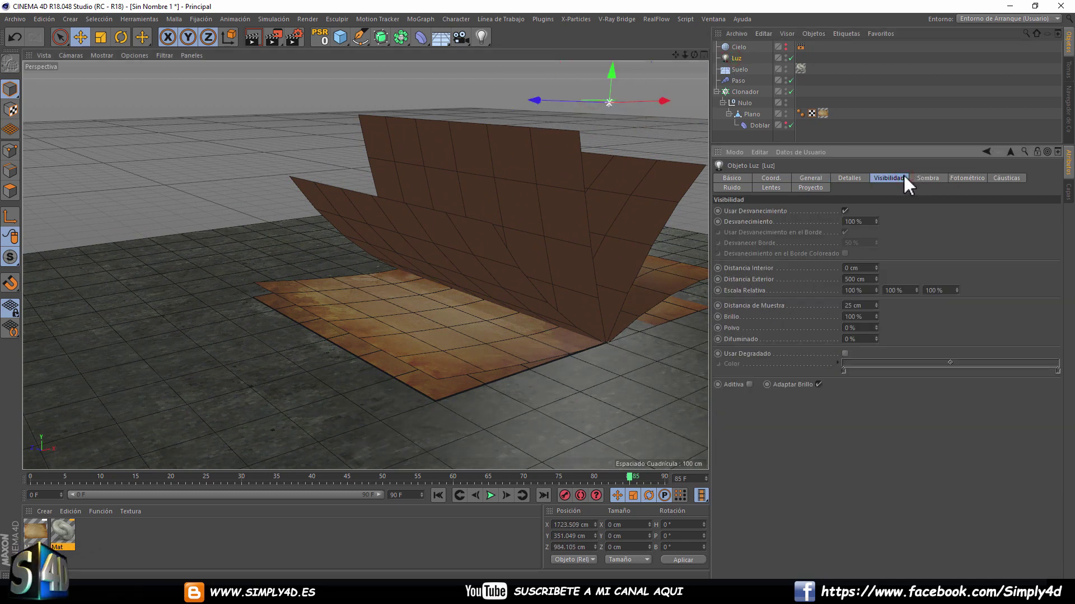
click(845, 211)
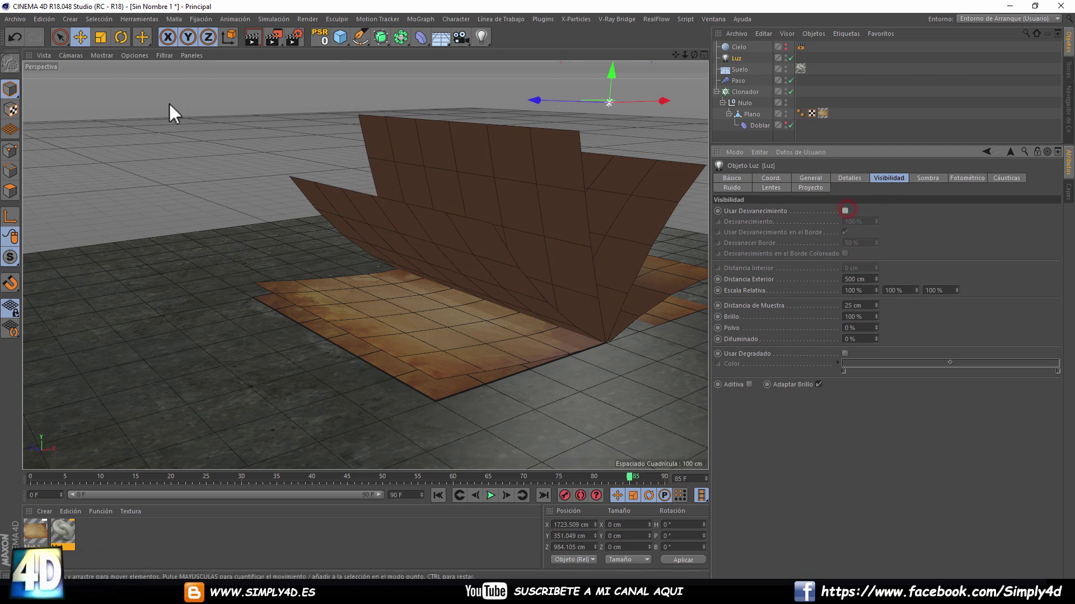
click(257, 38)
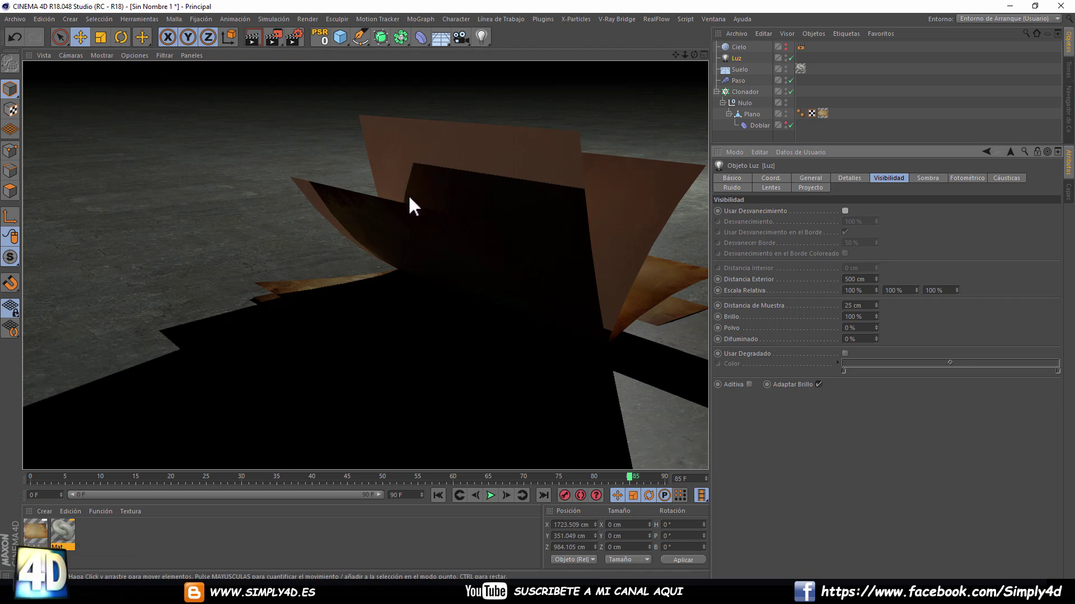
click(811, 178)
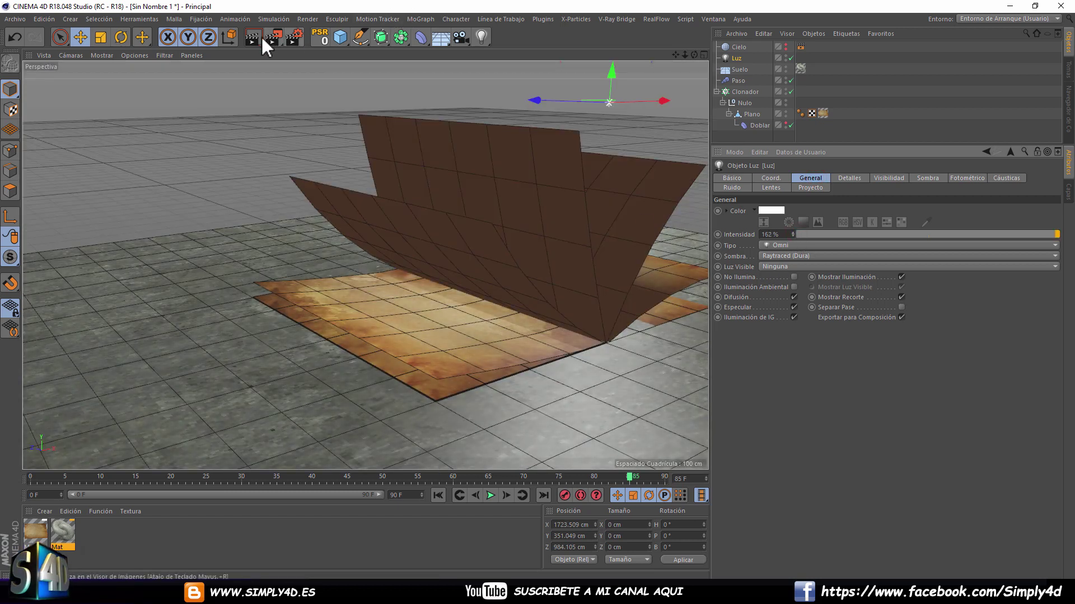
Raise the light above the pages and draw an Interactive Render Region over them.
click(254, 36)
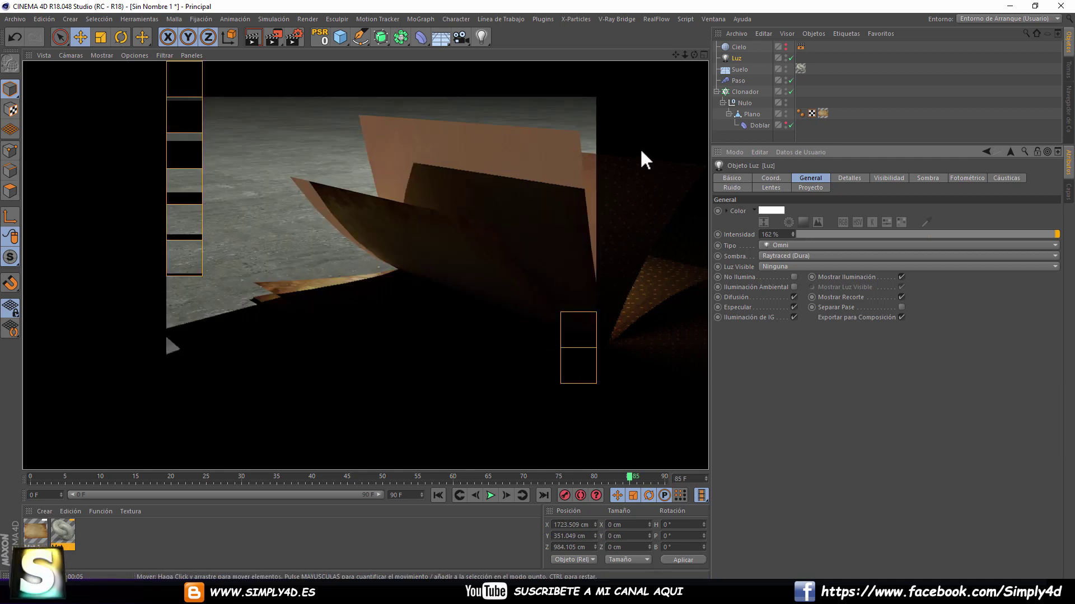
mouse_move(598, 175)
alt+mouse_down()
mouse_move(482, 226)
mouse_move(487, 168)
mouse_move(464, 176)
mouse_move(576, 151)
mouse_move(525, 192)
mouse_move(618, 117)
alt+mouse_up()
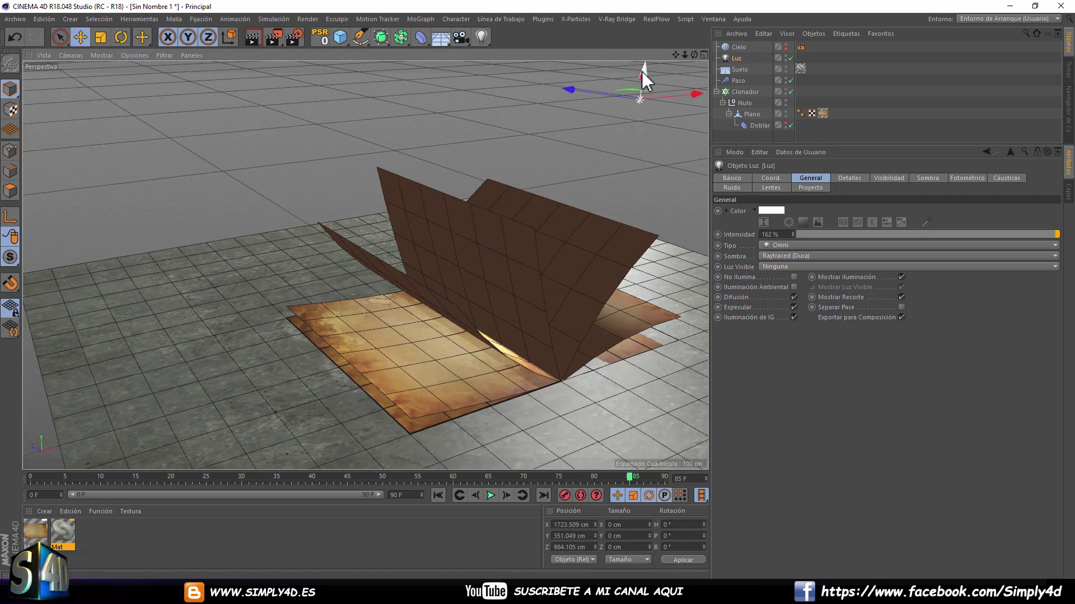
drag(642, 71, 641, 62)
click(274, 39)
click(322, 278)
mouse_move(194, 367)
mouse_down()
mouse_move(537, 163)
mouse_move(638, 118)
mouse_up()
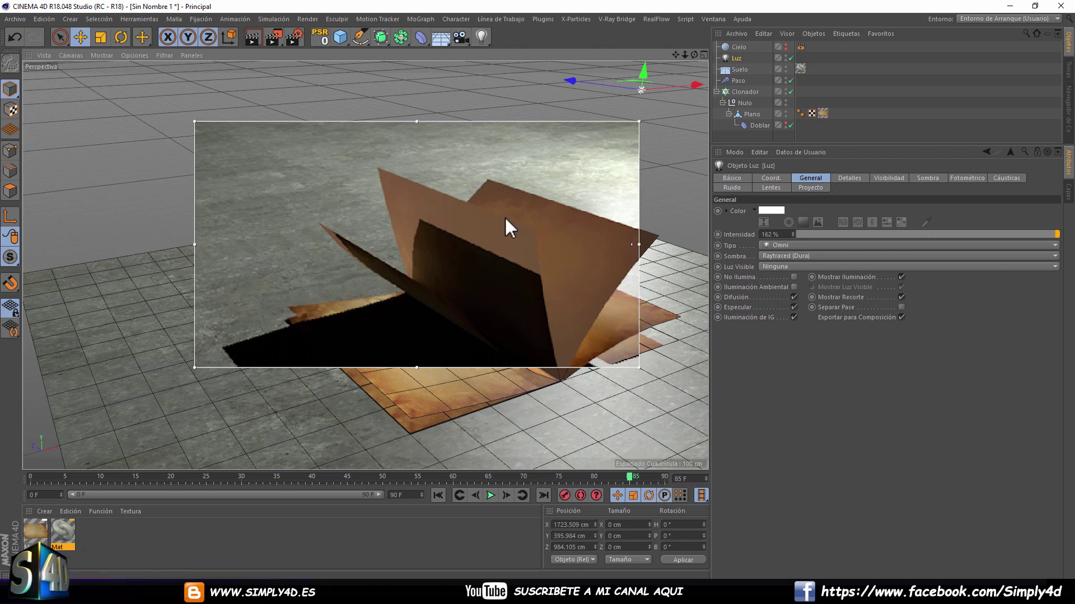
Move the light back to Z 1504 cm and set its Sombra to Área.
drag(600, 83, 524, 80)
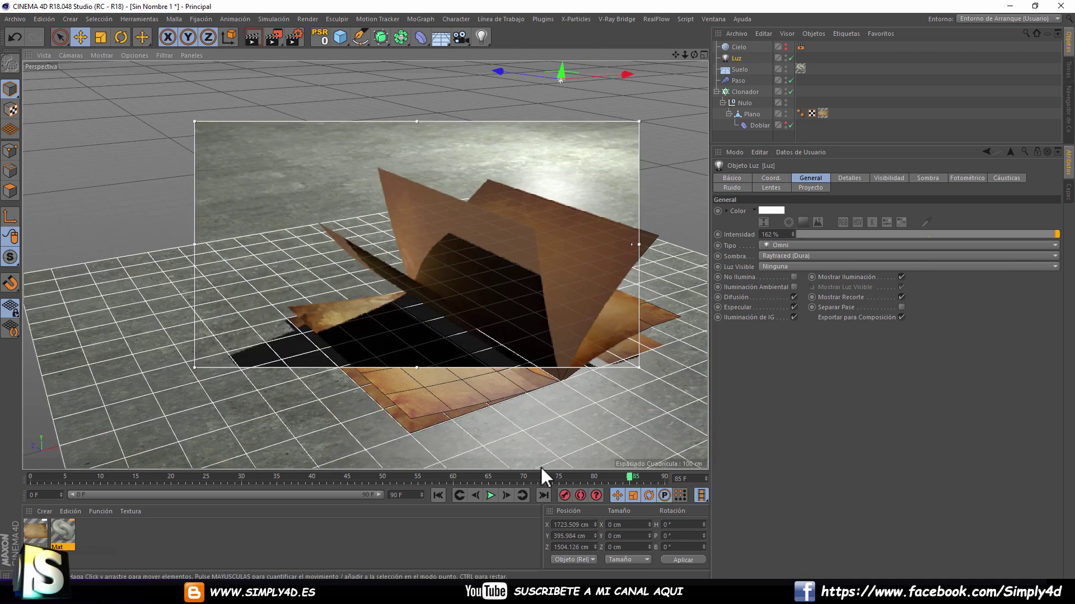
click(781, 255)
click(773, 297)
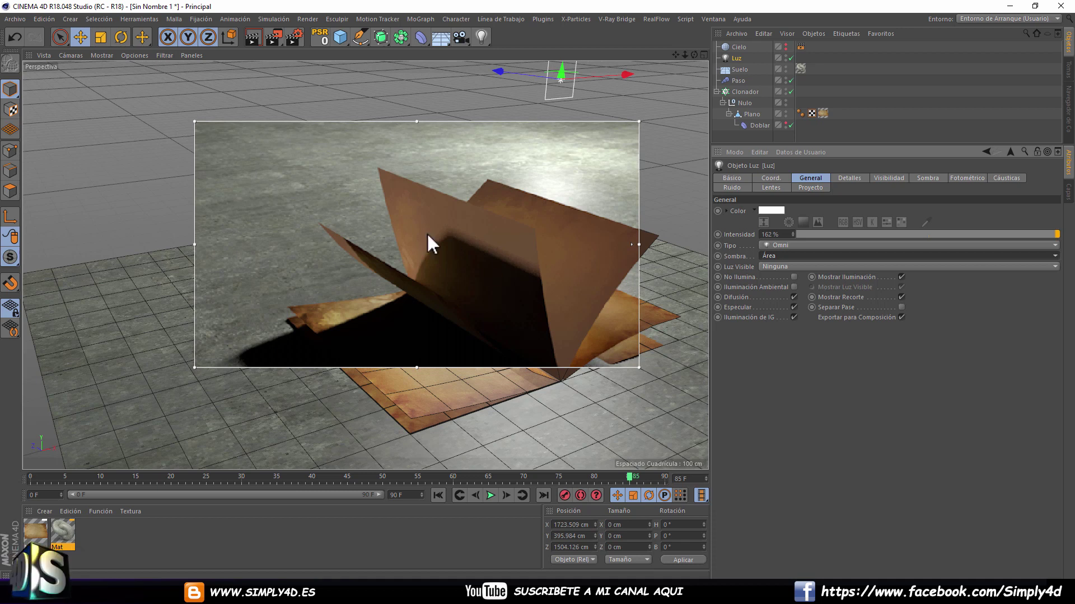
Set Mat.1's Luminosidad shader to Oren Nayar with 80% shadow intensity, then close the editor.
double_click(35, 531)
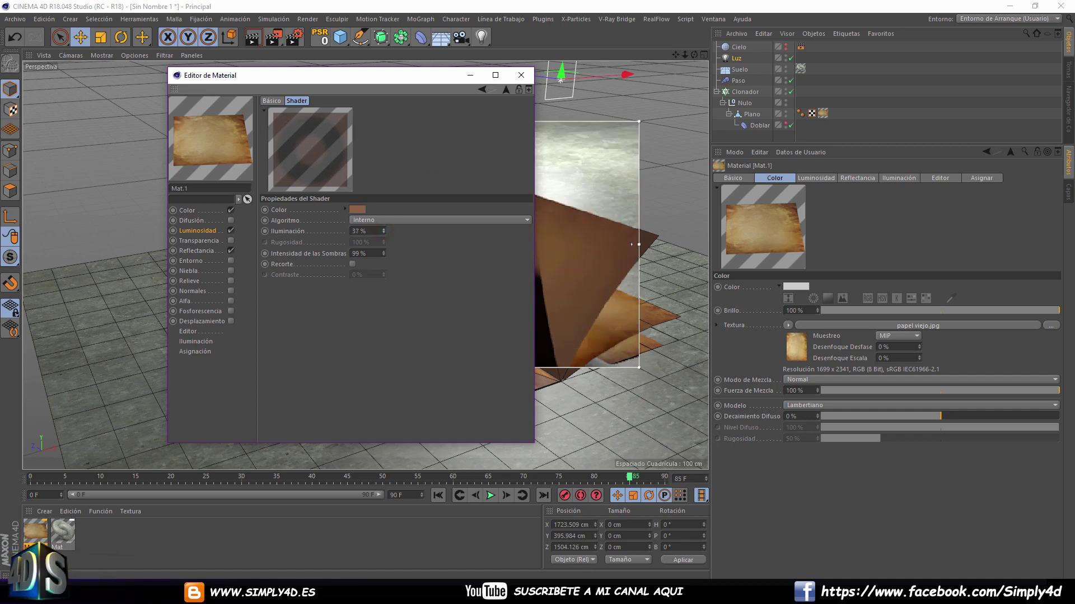
click(385, 221)
click(381, 237)
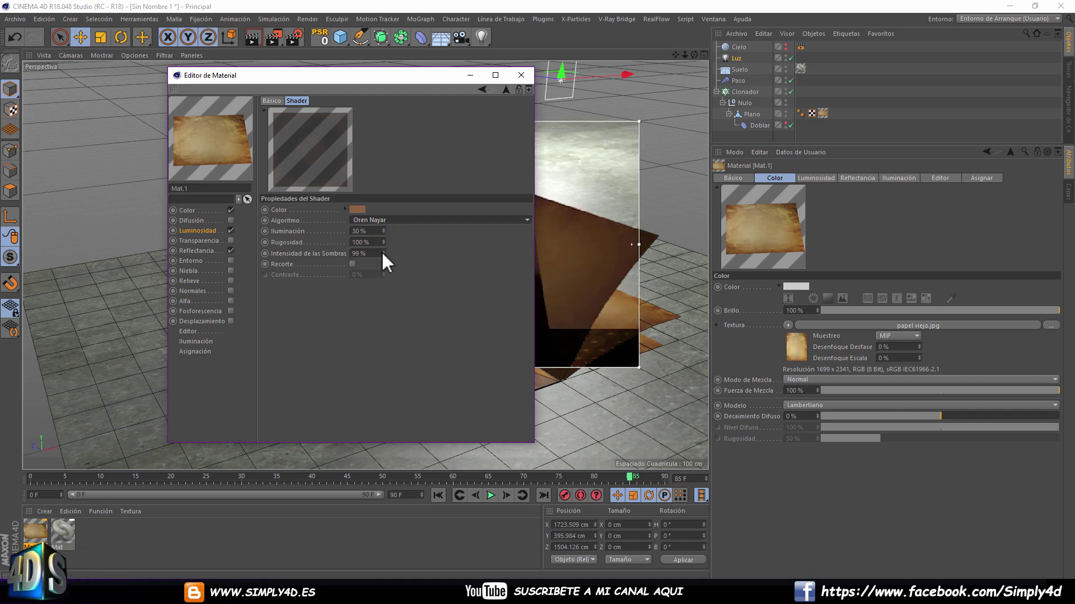
click(384, 253)
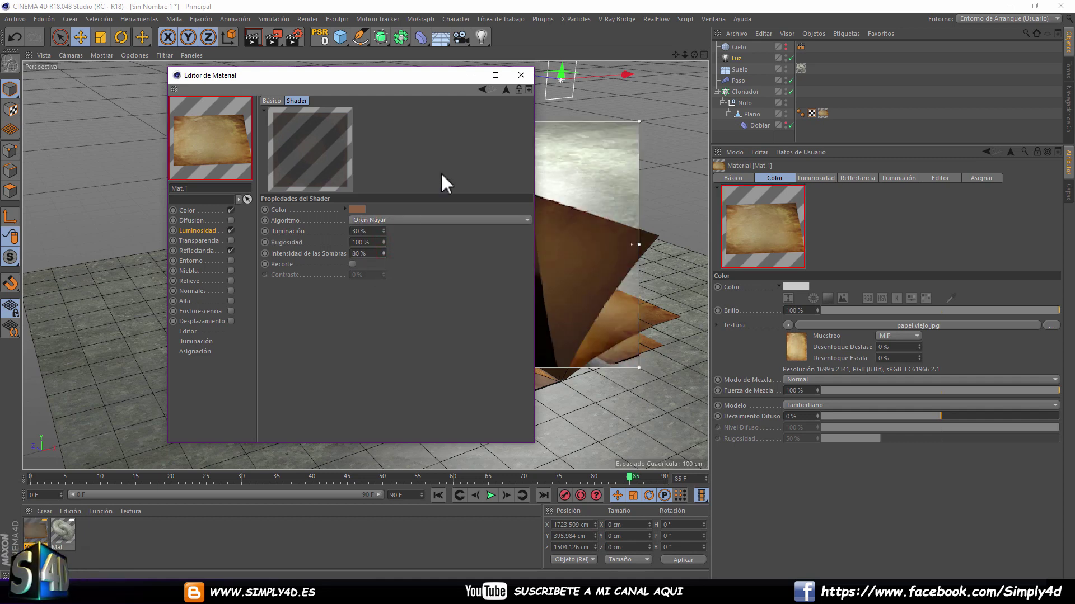
click(521, 75)
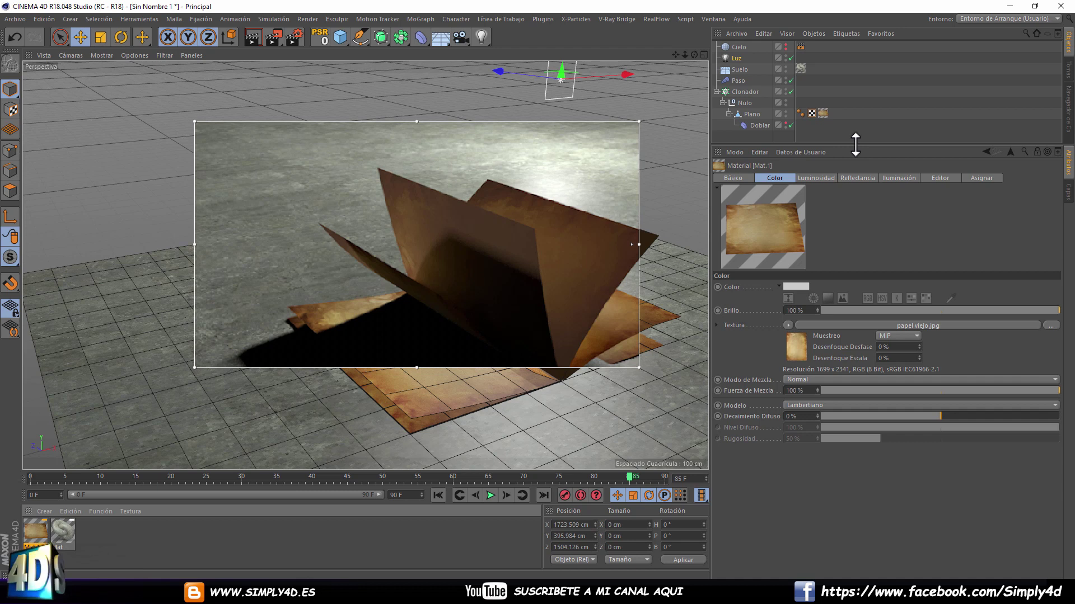
Add a test Esfera and scale it to 46.369 cm above the pages.
click(340, 38)
click(642, 73)
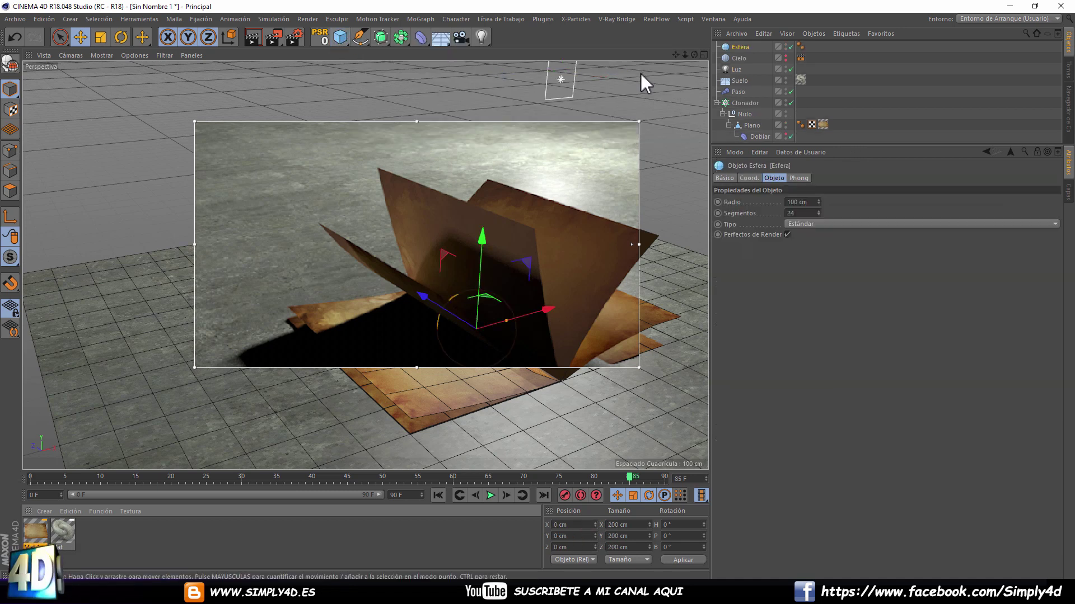
mouse_move(486, 196)
mouse_down()
mouse_move(498, 210)
mouse_move(445, 175)
mouse_move(502, 180)
mouse_move(425, 160)
mouse_up()
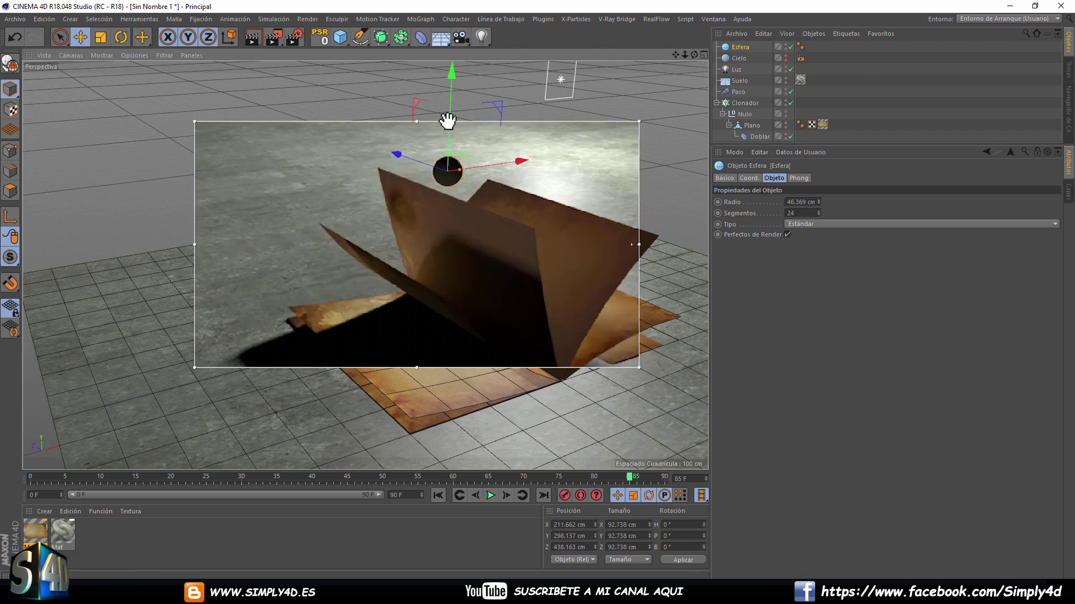
Orbit around the sphere to inspect it, then delete it.
drag(447, 120, 464, 120)
scroll(441, 213, up, 5)
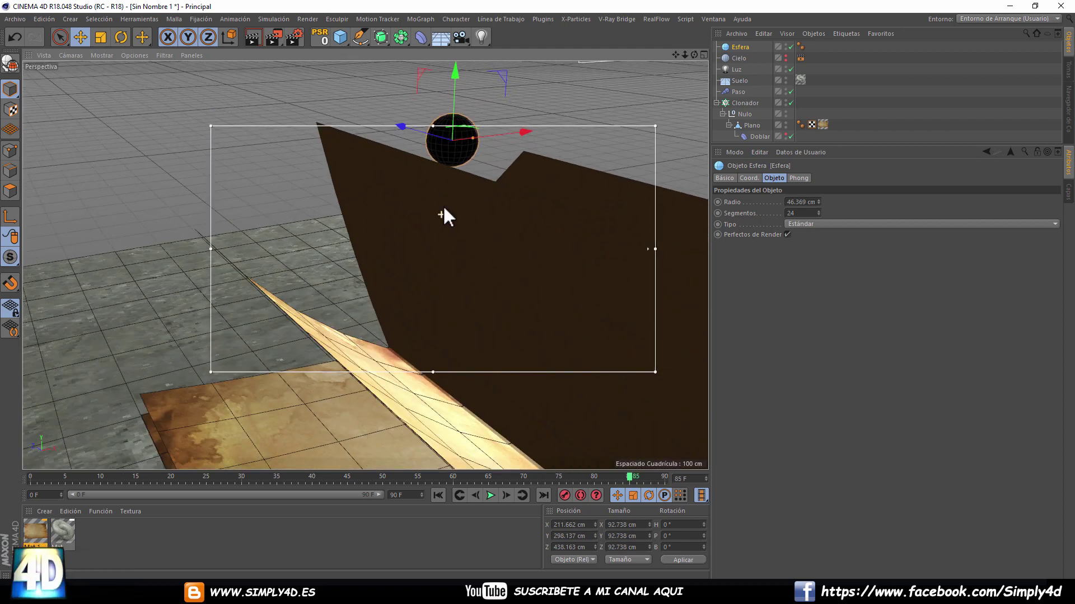
mouse_move(444, 209)
alt+mouse_down()
mouse_move(456, 196)
mouse_move(456, 262)
alt+mouse_up()
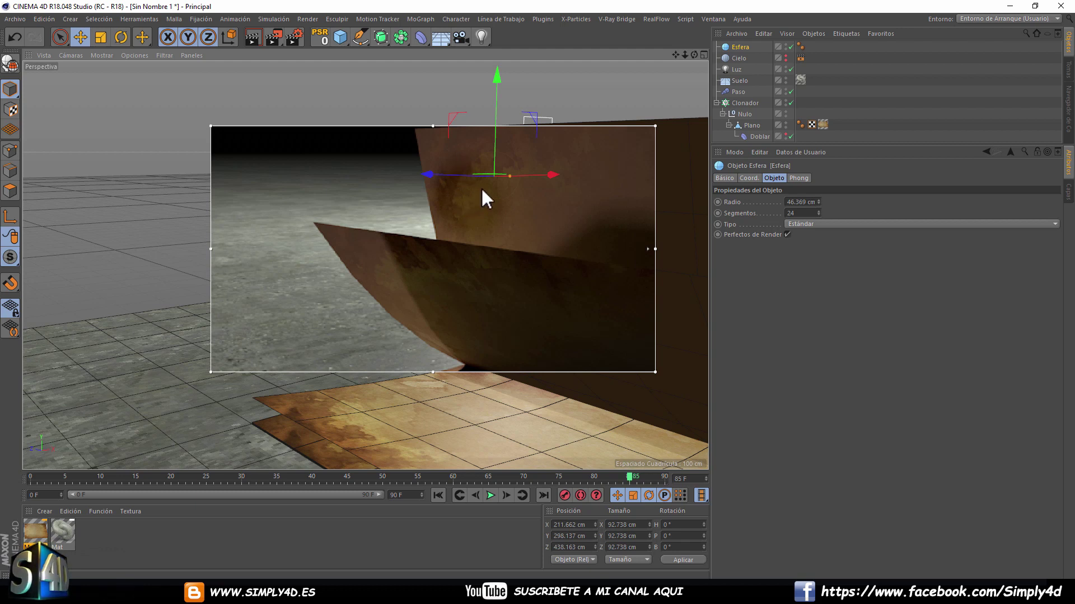
mouse_move(485, 197)
alt+mouse_down()
mouse_move(489, 210)
mouse_move(527, 193)
mouse_move(704, 25)
alt+mouse_up()
key(Delete)
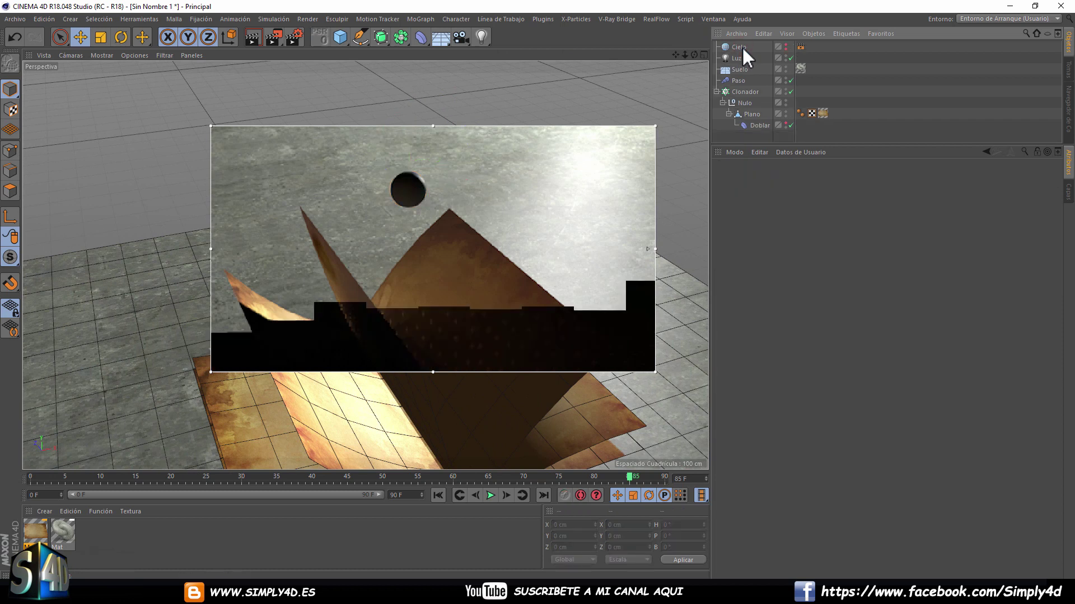
Turn off the Interactive Render Region and render the book from a new angle.
click(268, 40)
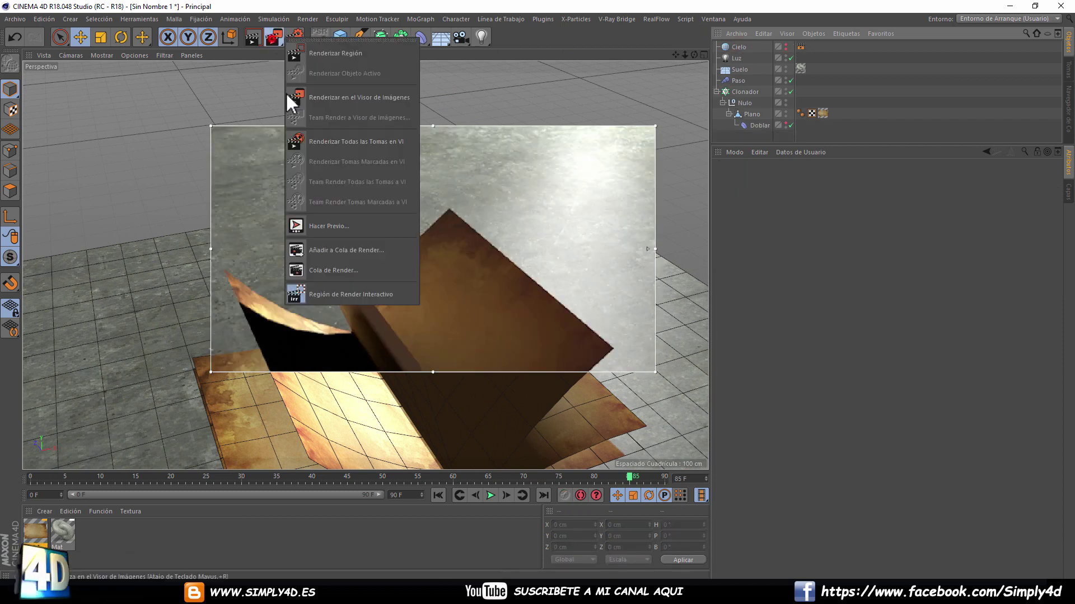
click(306, 294)
scroll(341, 290, down, 5)
mouse_move(355, 291)
alt+mouse_down()
mouse_move(444, 183)
mouse_move(421, 210)
mouse_move(487, 221)
mouse_move(478, 213)
alt+mouse_up()
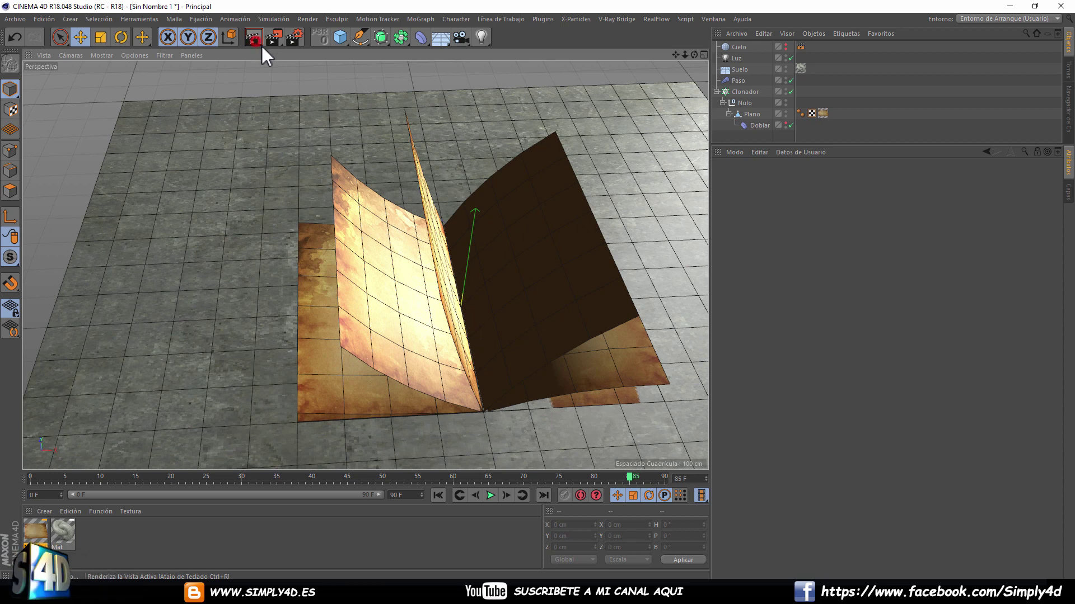
click(261, 45)
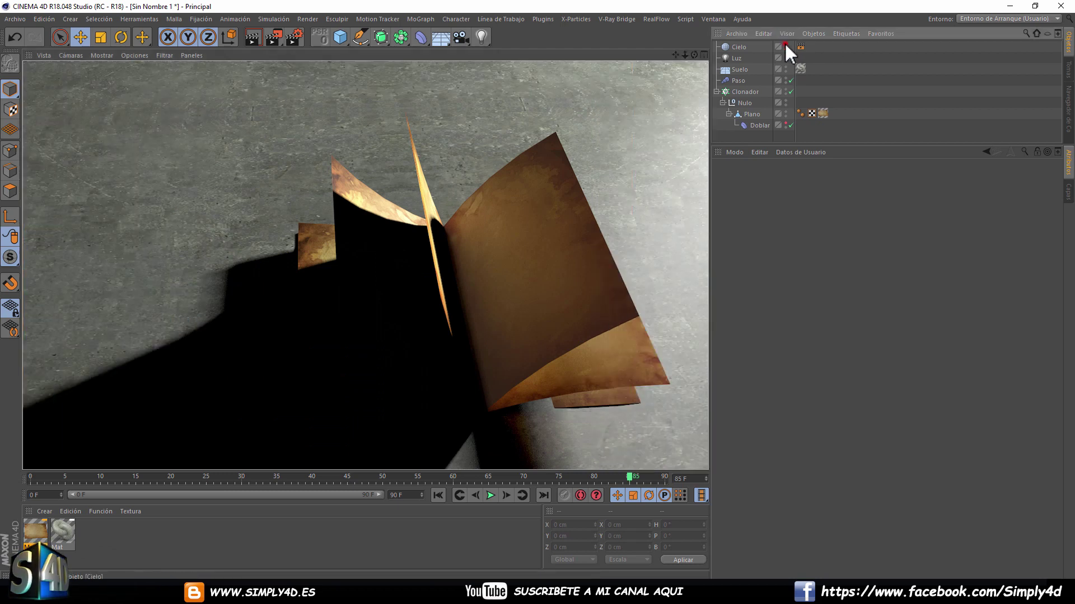
Toggle the sky's editor visibility, re-render, and check the render and sky settings.
click(785, 44)
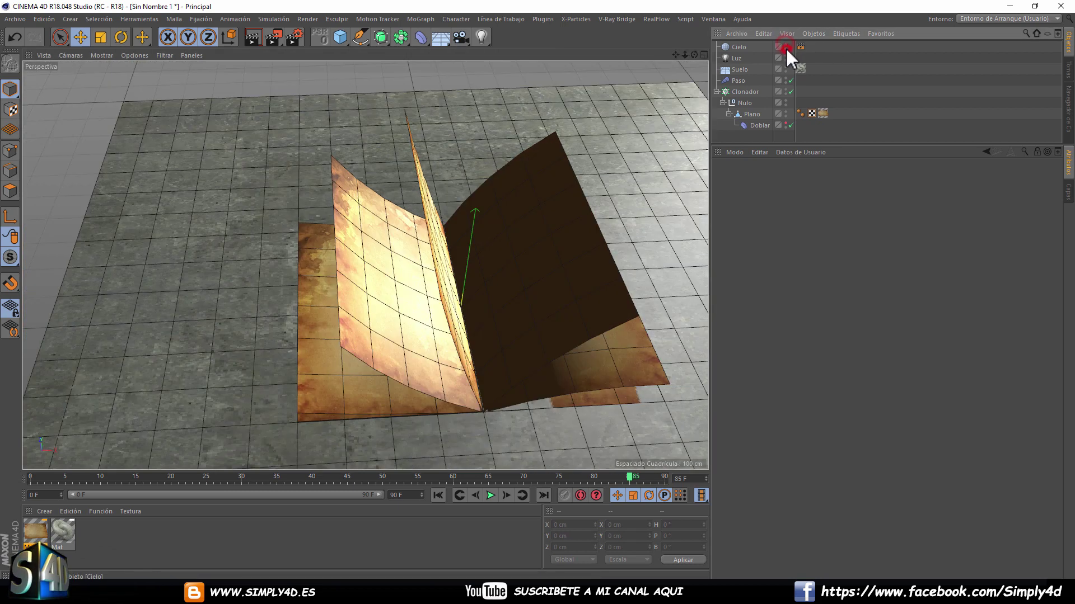
click(257, 38)
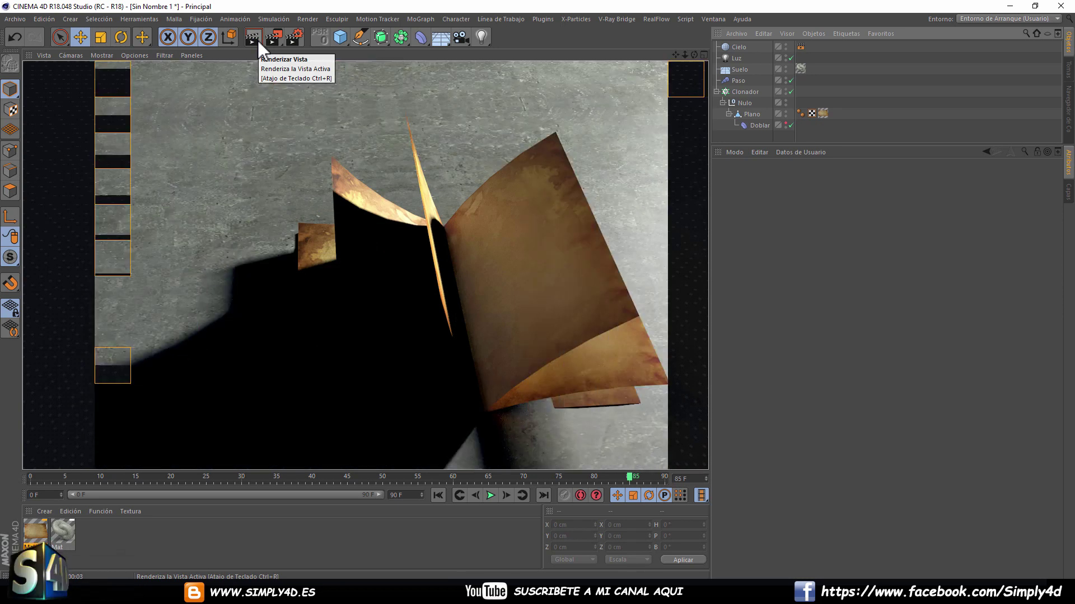
click(291, 39)
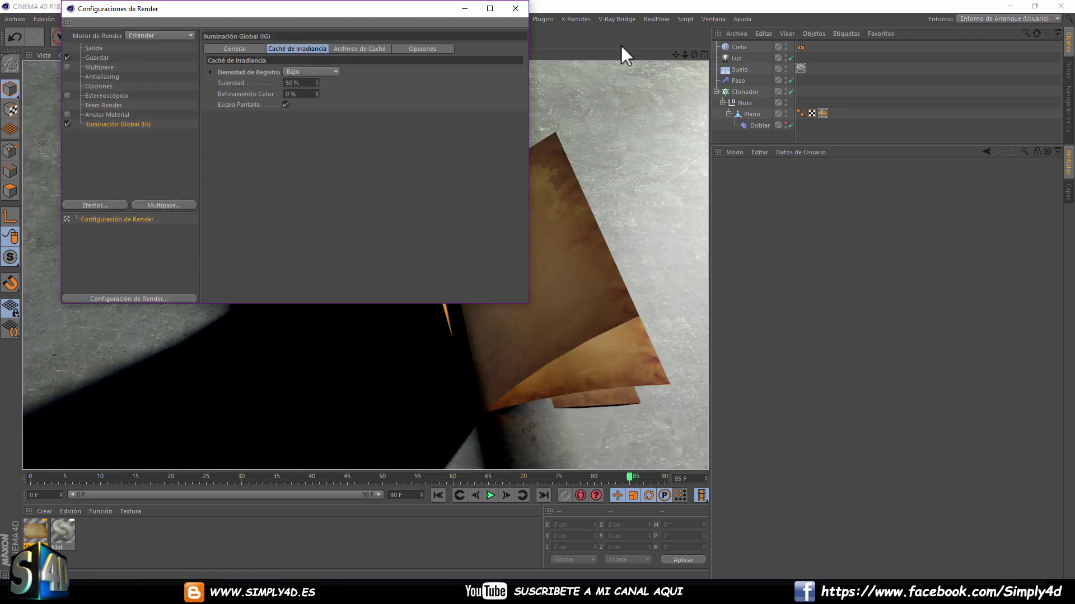
click(739, 47)
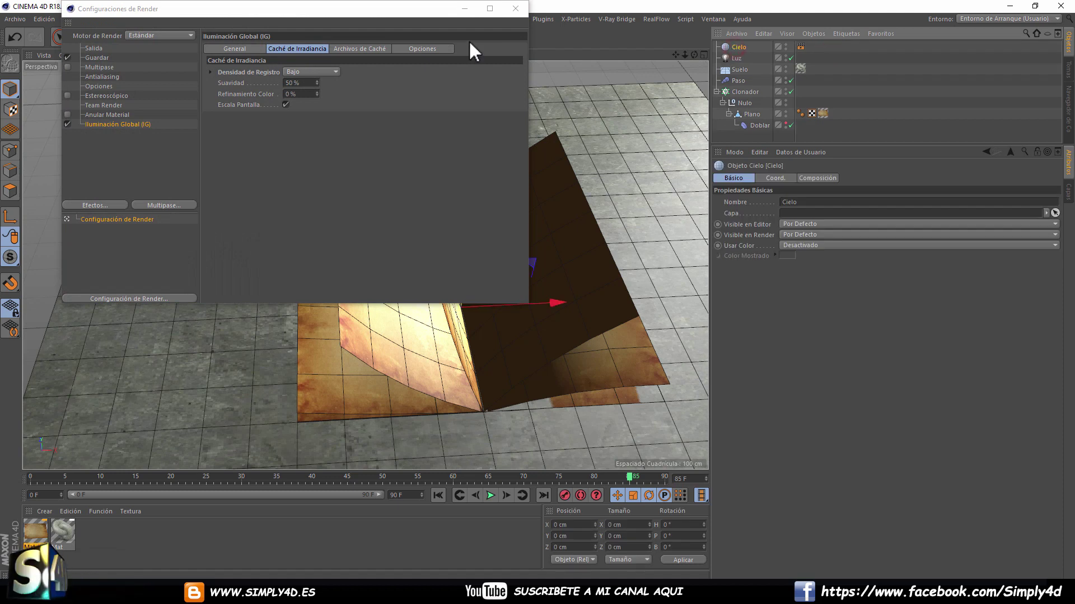
click(519, 9)
Uncheck Luminosidad on Mat.1 and re-render to see the darker page backs.
double_click(36, 531)
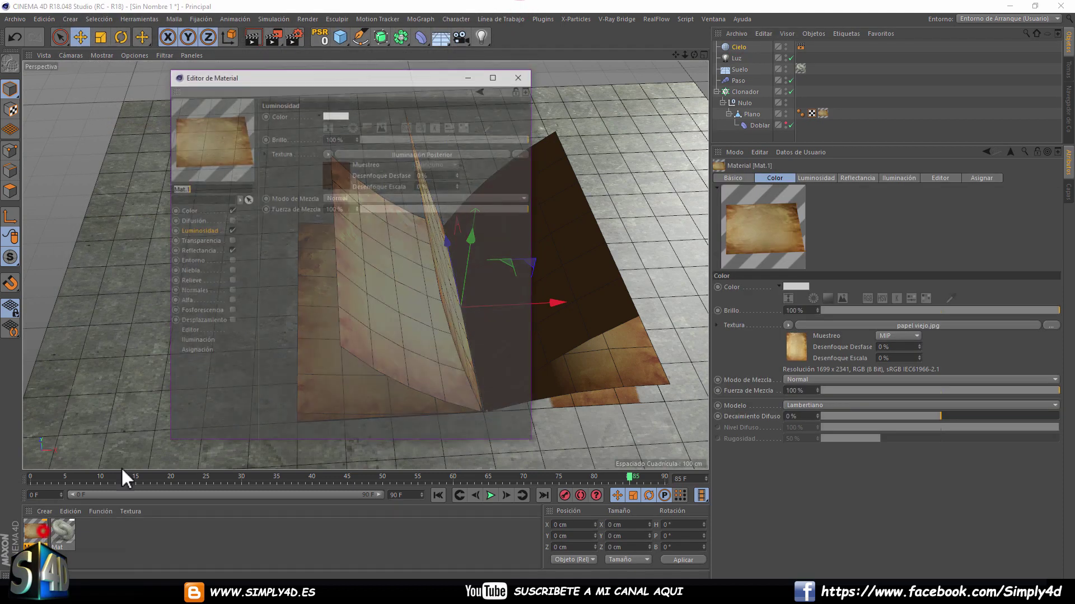
click(231, 230)
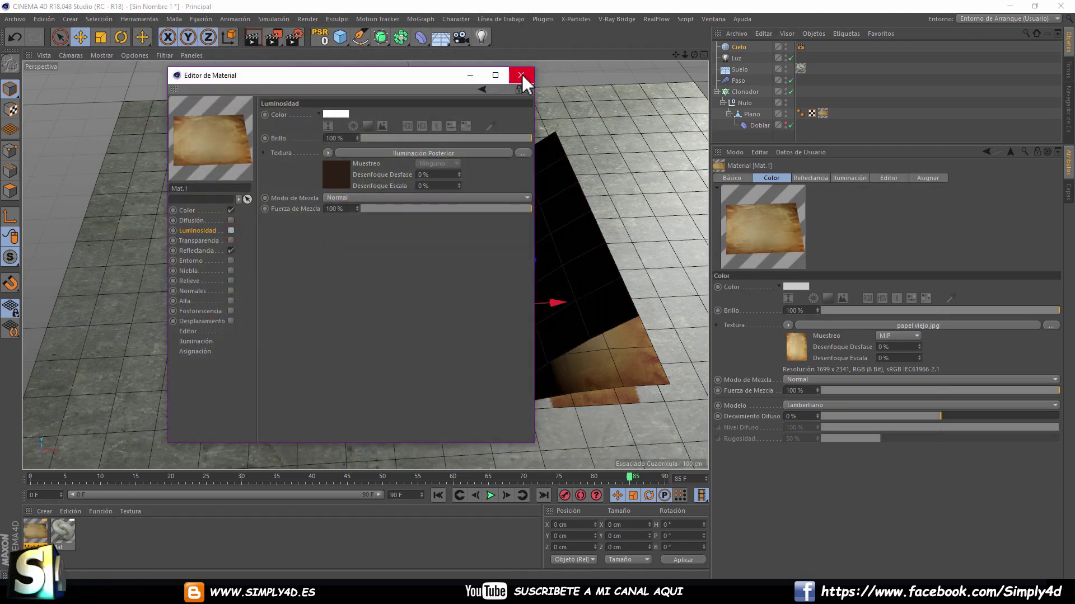
click(521, 75)
click(252, 39)
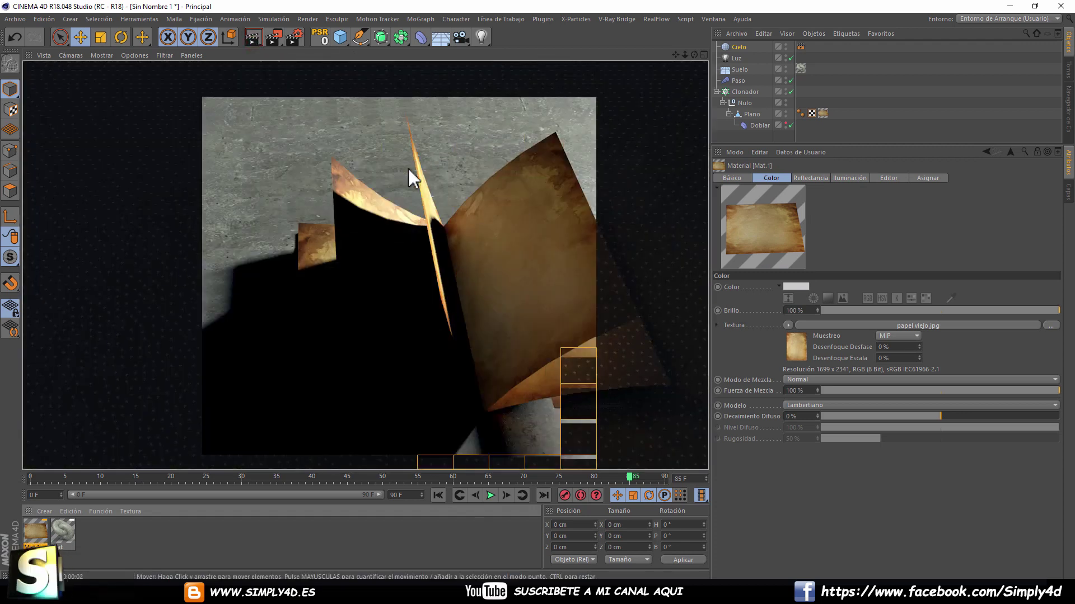
Raise the Cloner's page count to 27.
click(745, 92)
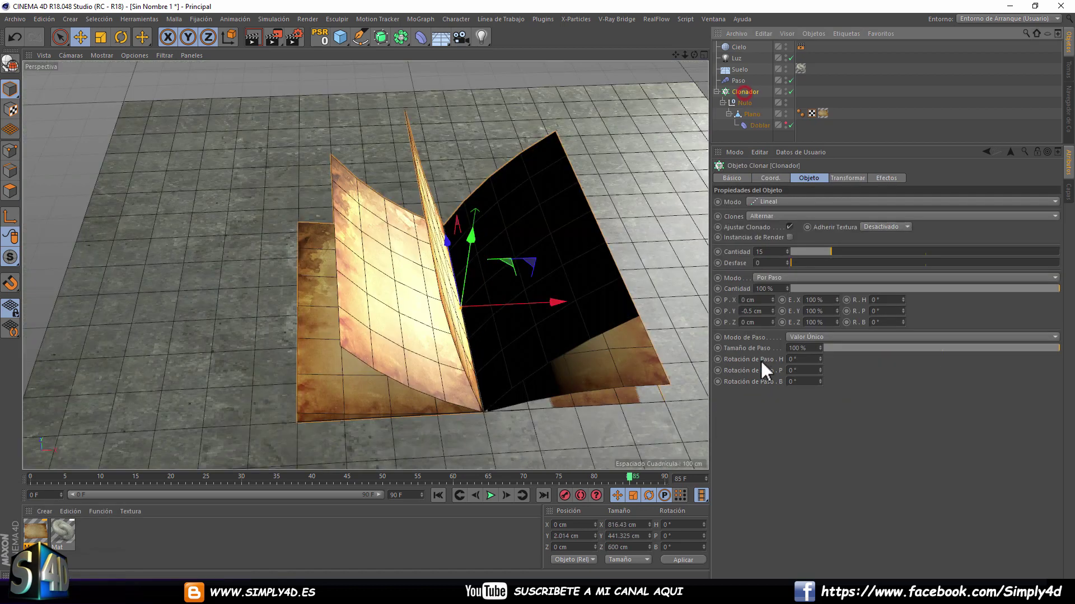
drag(846, 252, 864, 252)
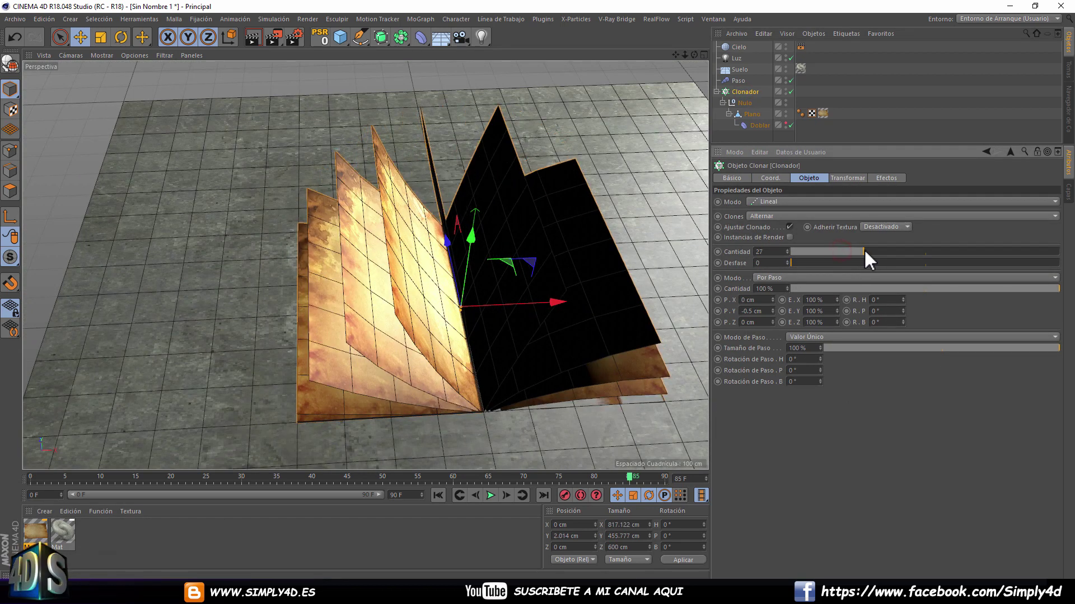
alt+drag(516, 251, 474, 257)
scroll(475, 256, down, 3)
scroll(485, 250, down, 2)
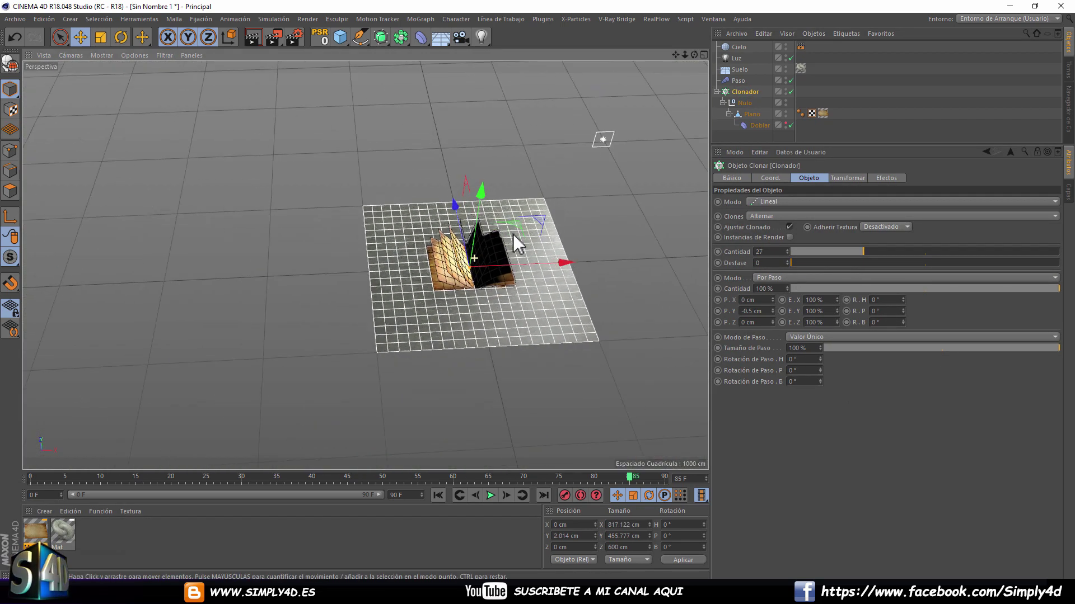
Move the light up and to the side.
click(736, 58)
drag(665, 128, 559, 88)
scroll(475, 235, up, 2)
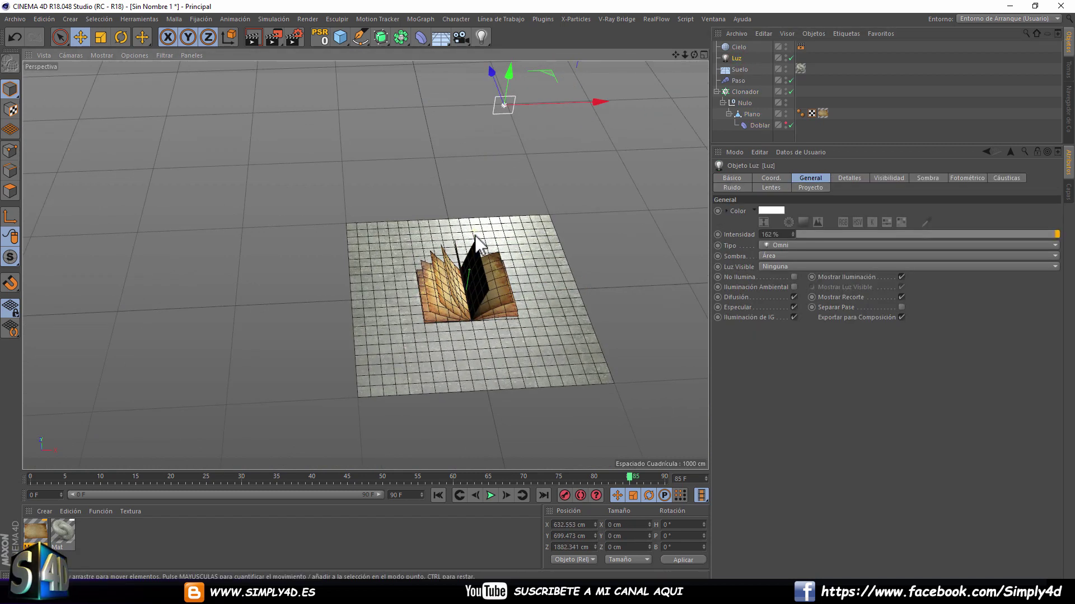
scroll(471, 259, up, 3)
scroll(472, 270, up, 3)
scroll(471, 270, up, 2)
scroll(453, 178, up, 2)
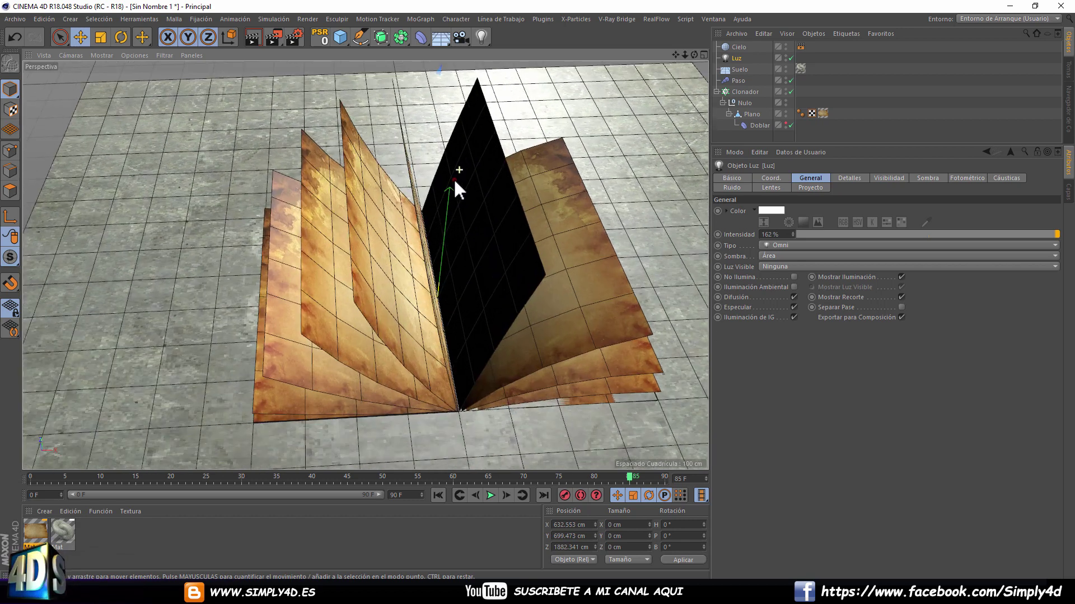
Play the page-flip animation, stop at frame 54, and render a preview.
click(490, 495)
click(490, 495)
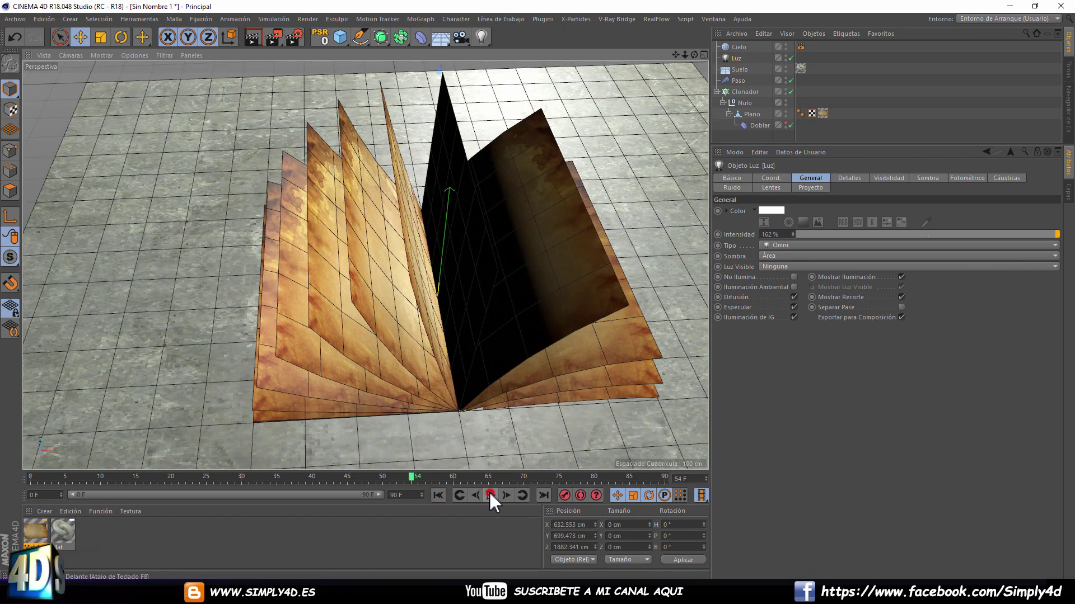
click(253, 37)
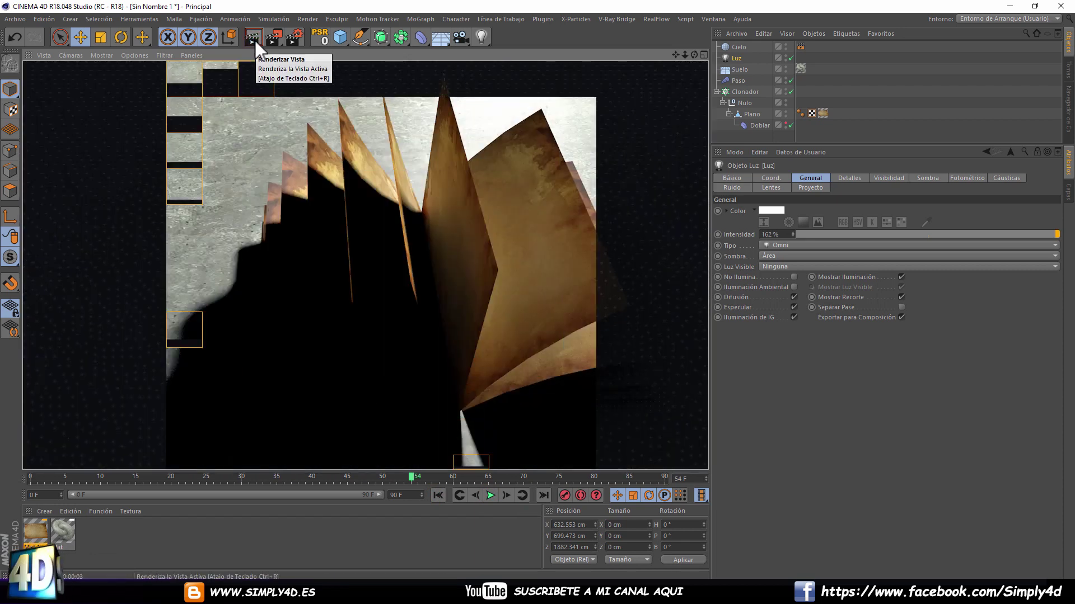
Set the light's shadow density to 95% and render to preview it.
click(736, 56)
click(928, 178)
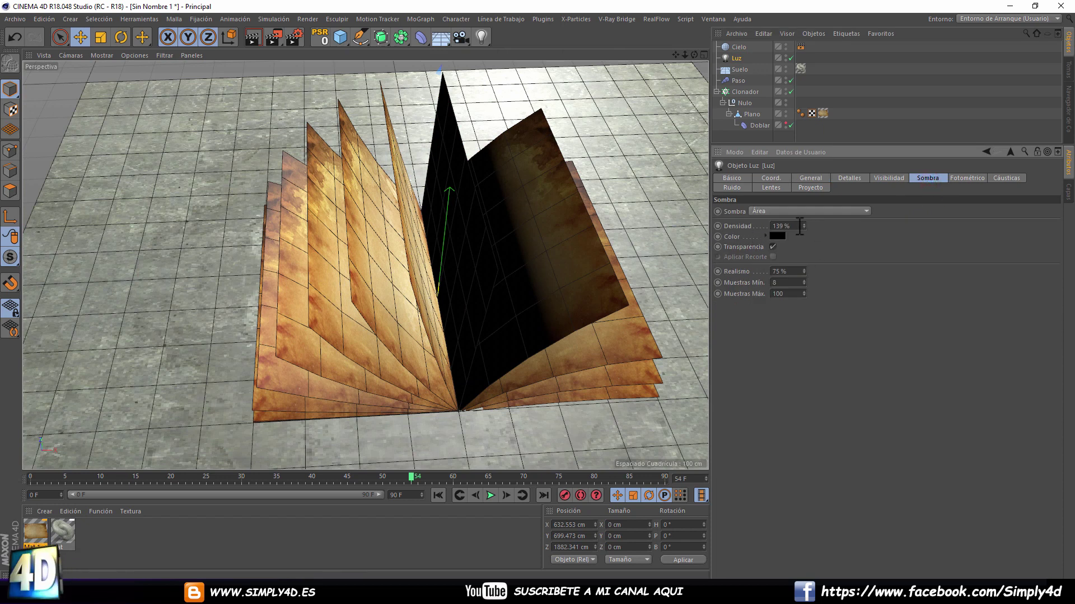
text(95)
key(Return)
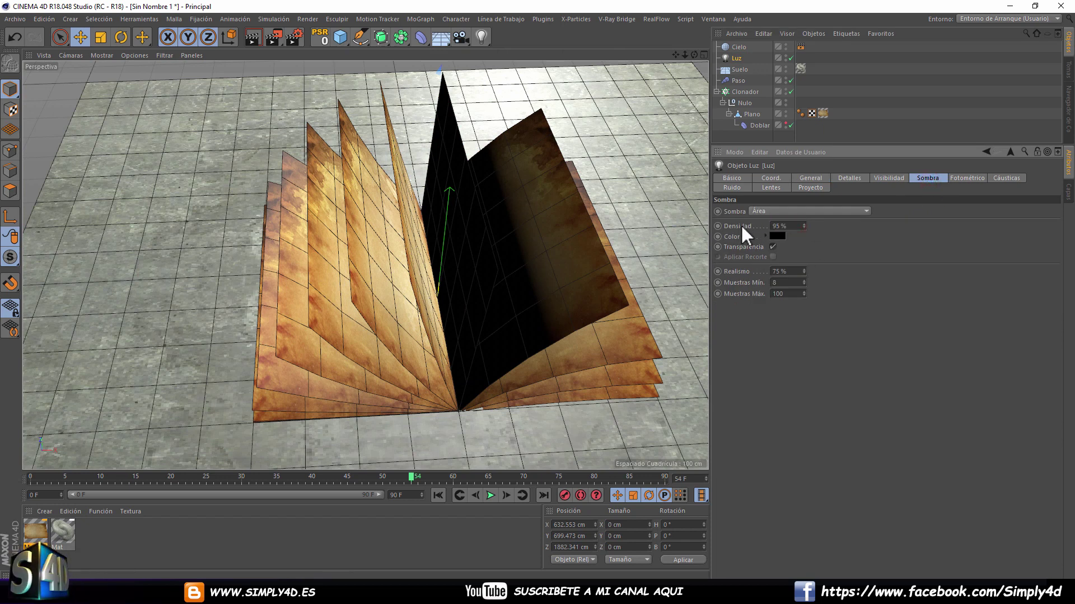
click(255, 37)
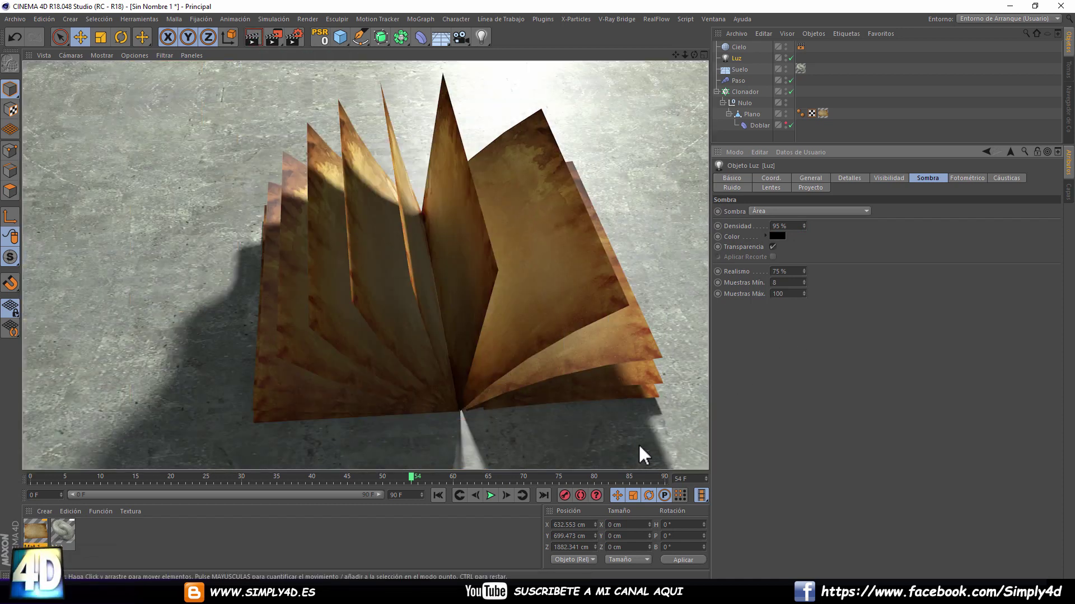
Reduce the Cloner to 10 pages, test-render, then switch the Cloner off.
click(489, 492)
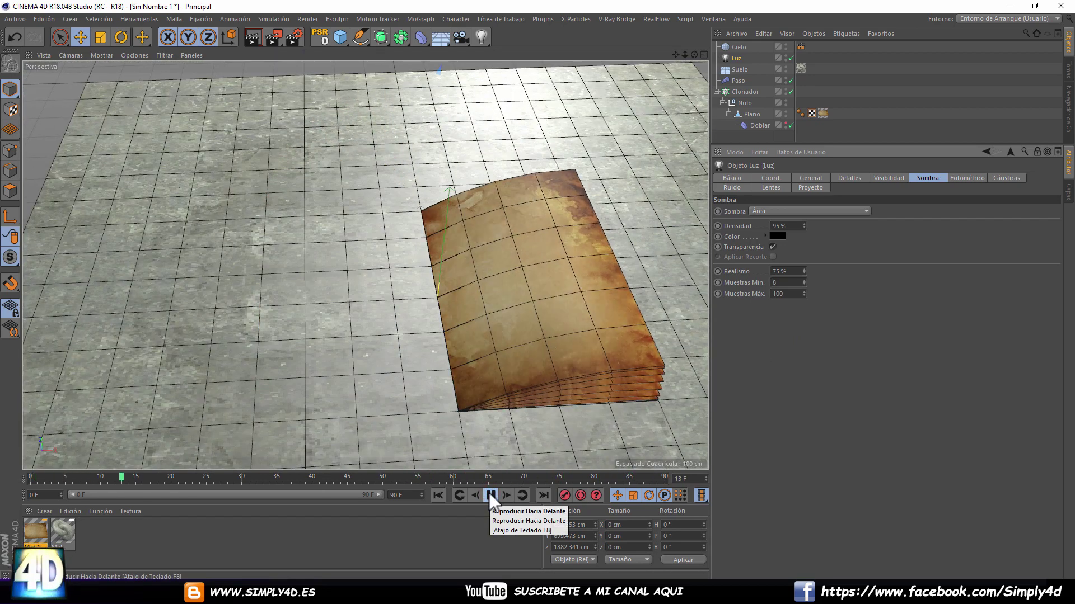
click(491, 496)
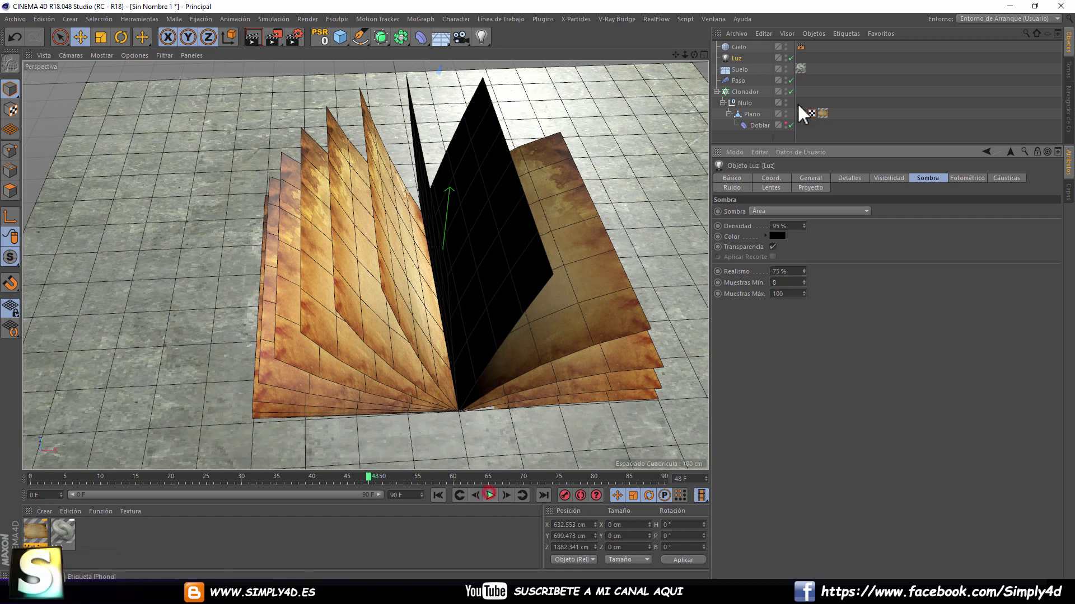
click(745, 93)
drag(826, 251, 818, 249)
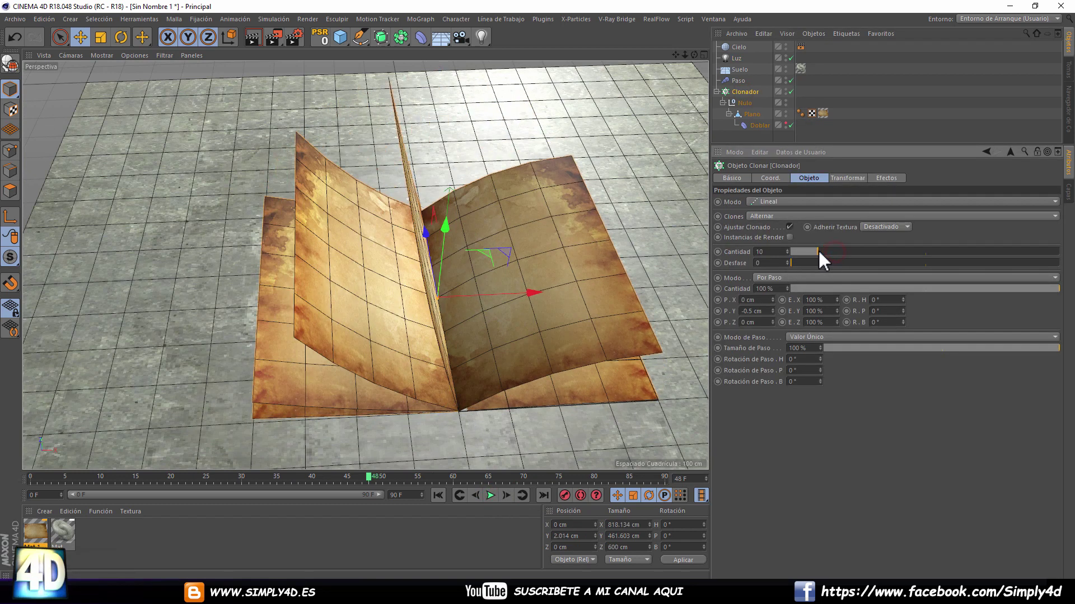
click(253, 37)
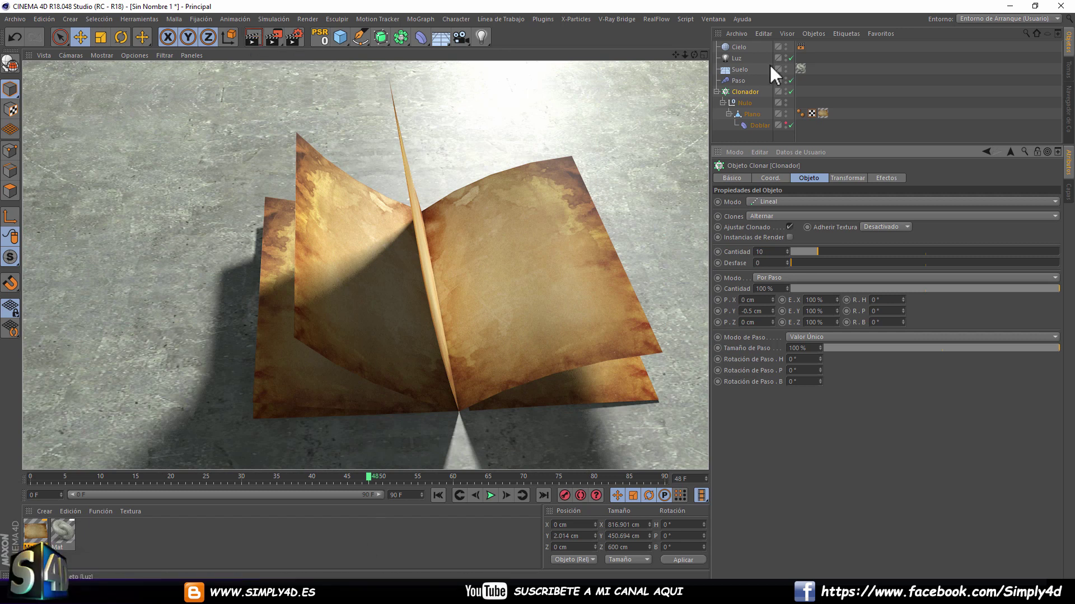
click(789, 91)
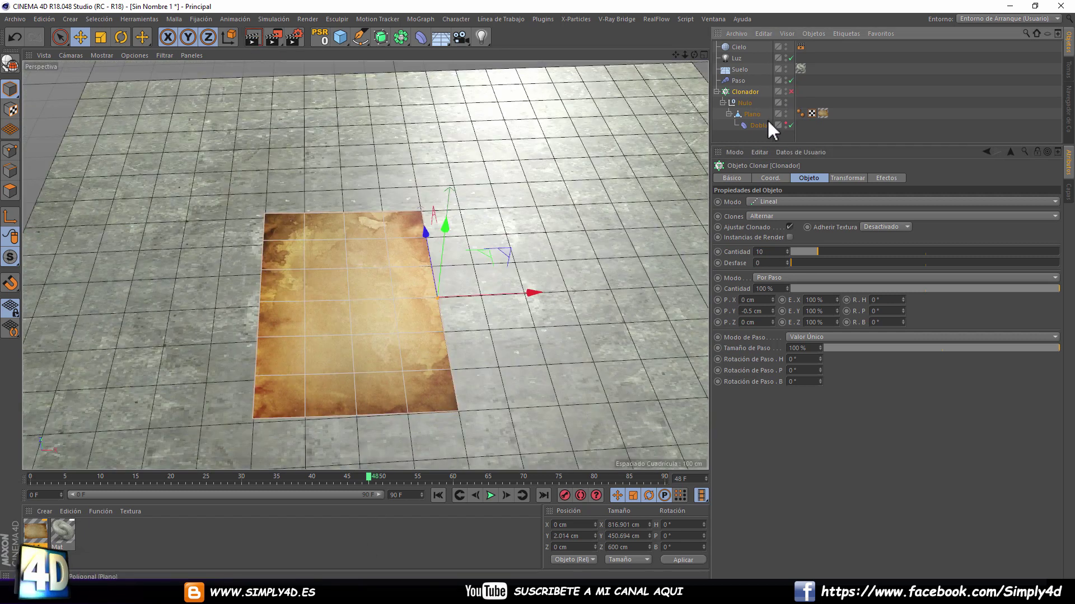
In the front view at frame 17, raise the Bend Fuerza and keyframe it at 96°.
click(760, 124)
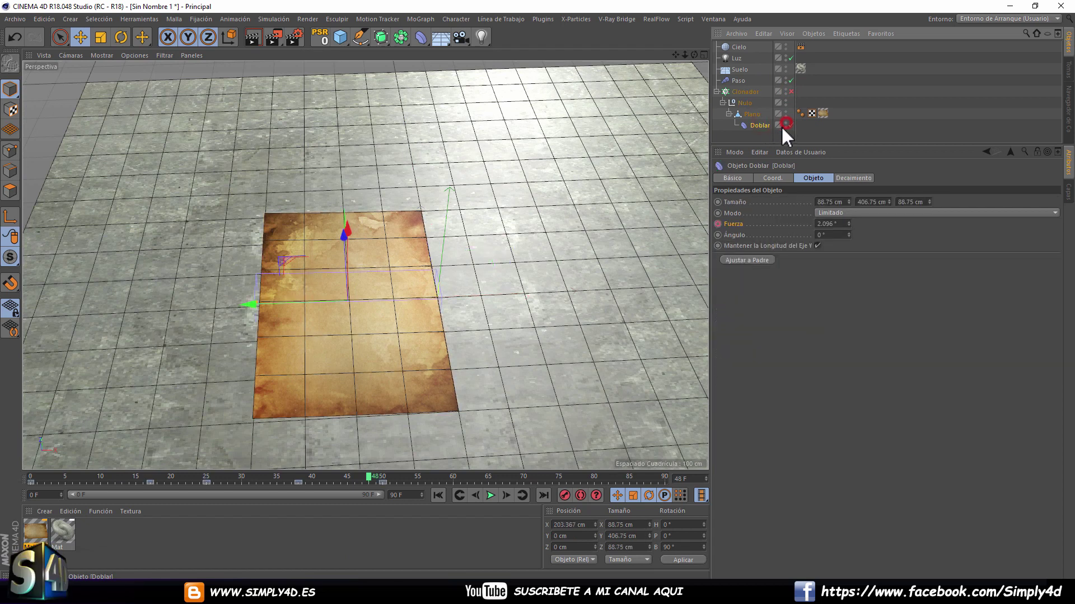
click(59, 481)
drag(43, 480, 114, 477)
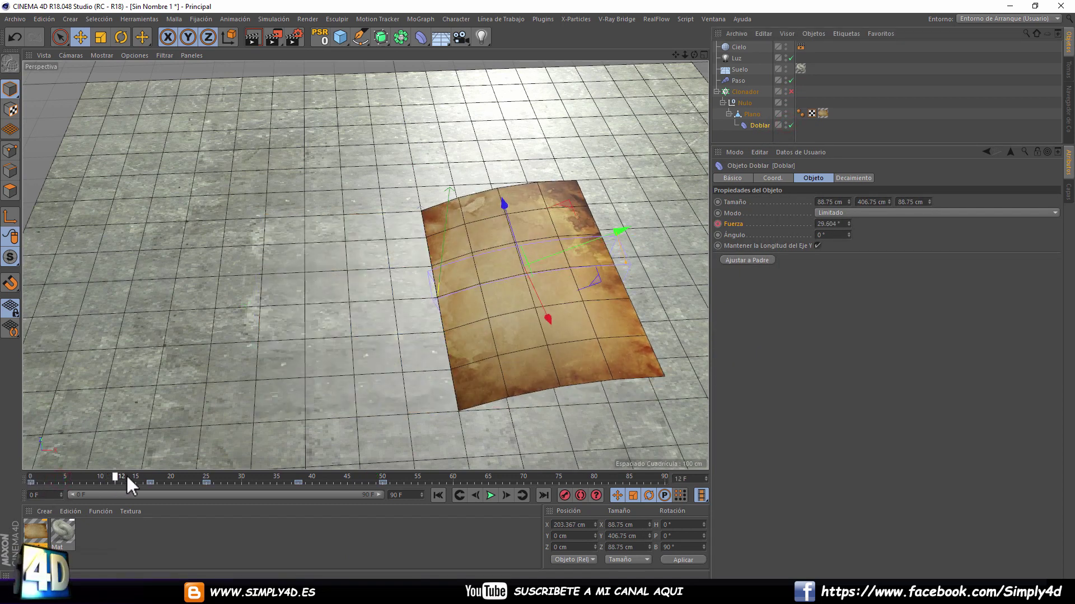
middle_click(381, 395)
middle_click(577, 337)
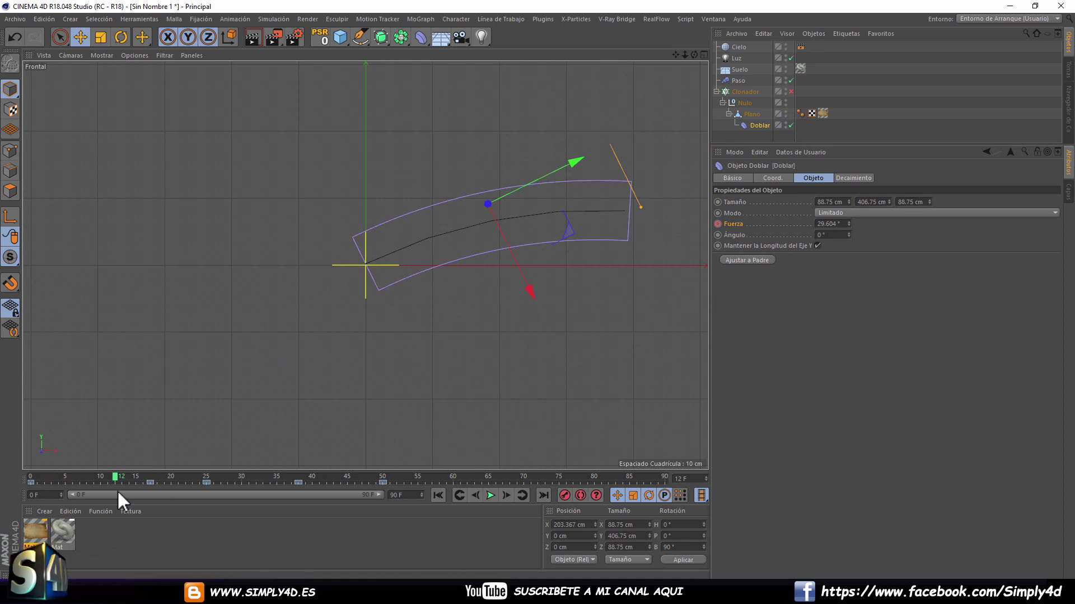
drag(115, 478, 150, 477)
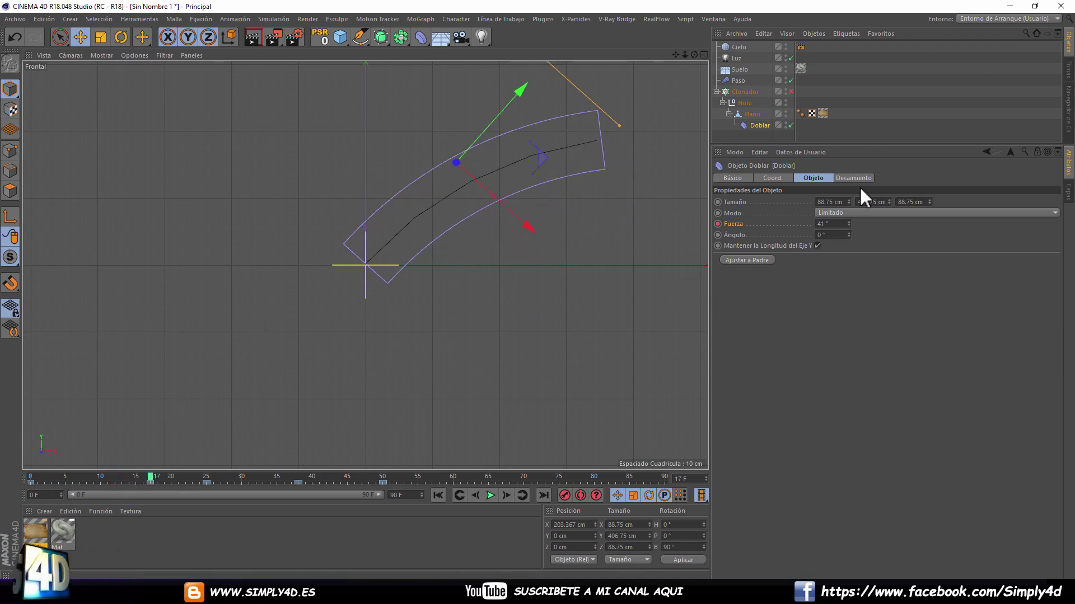
mouse_move(847, 223)
mouse_down()
mouse_move(884, 224)
mouse_move(873, 223)
mouse_up()
ctrl+click(718, 224)
Key a stronger Fuerza later in the flip and shift that key to frame 45.
mouse_move(151, 477)
mouse_down()
mouse_move(66, 479)
mouse_move(298, 478)
mouse_up()
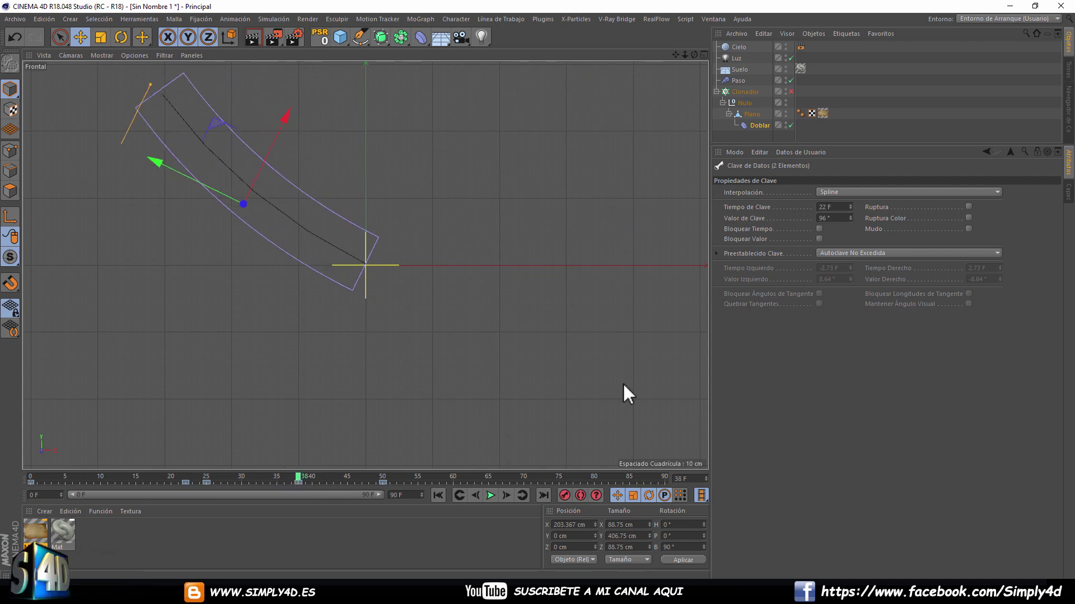
click(760, 126)
drag(848, 223, 849, 207)
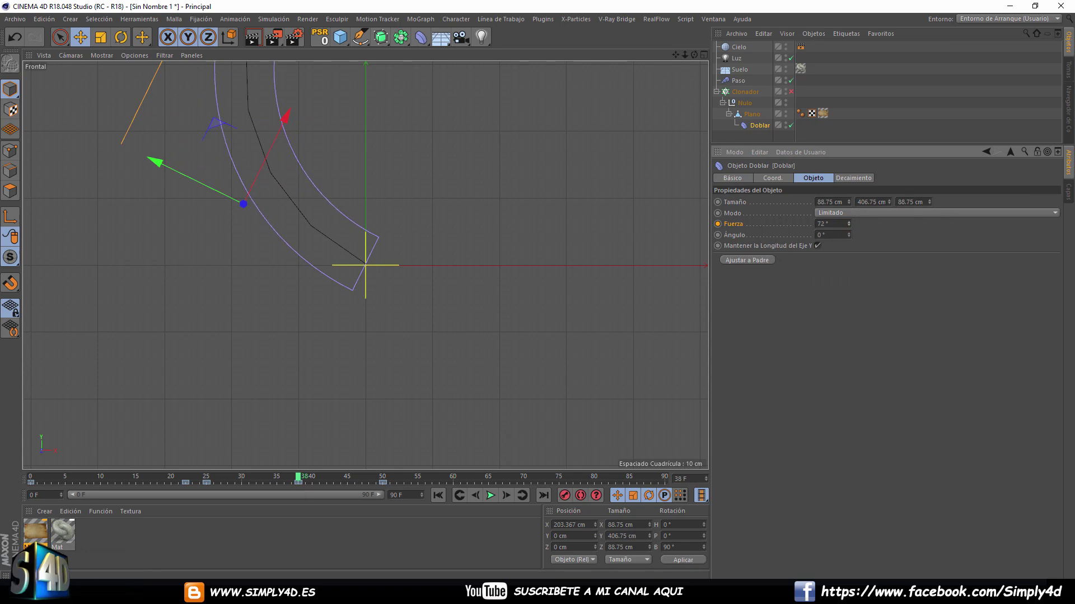
click(717, 223)
mouse_move(297, 481)
mouse_down()
mouse_move(243, 479)
mouse_move(370, 479)
mouse_up()
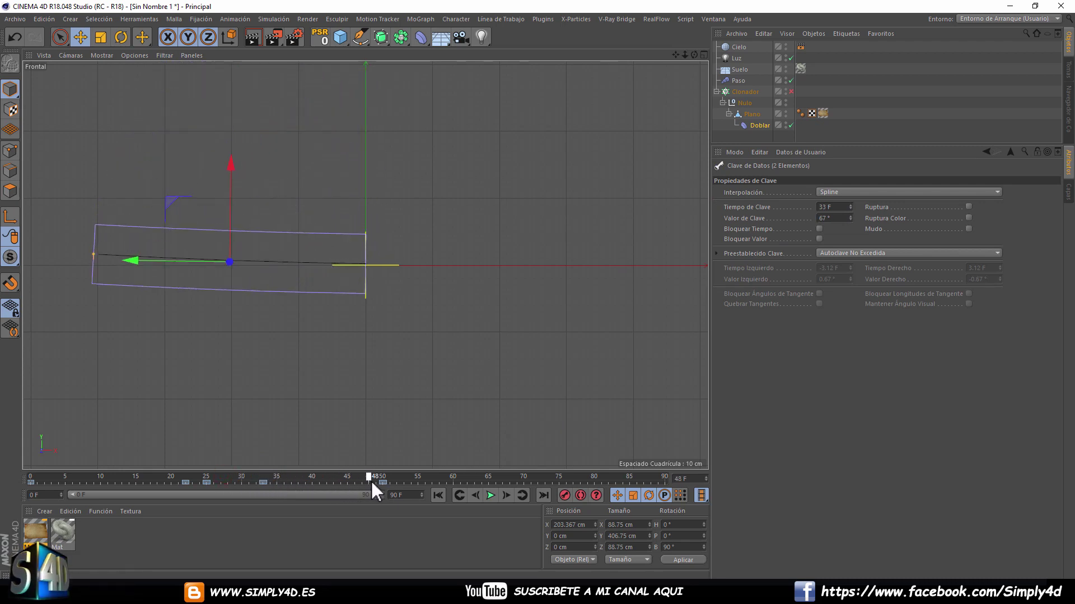
middle_click(308, 213)
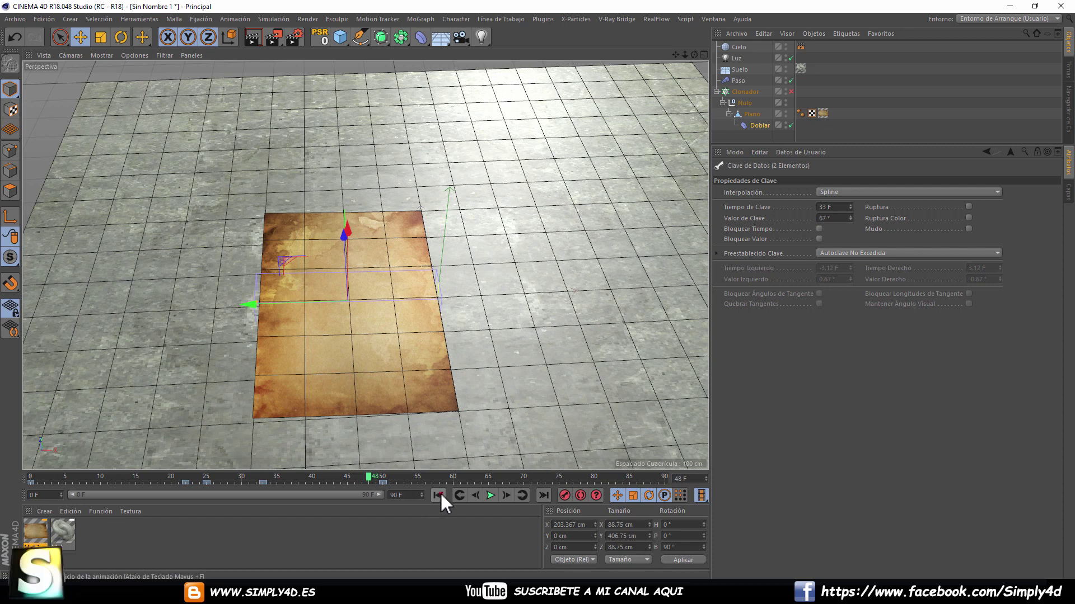
Play the bending animation and inspect the curl at frame 20 in the side and front views.
click(439, 495)
click(491, 494)
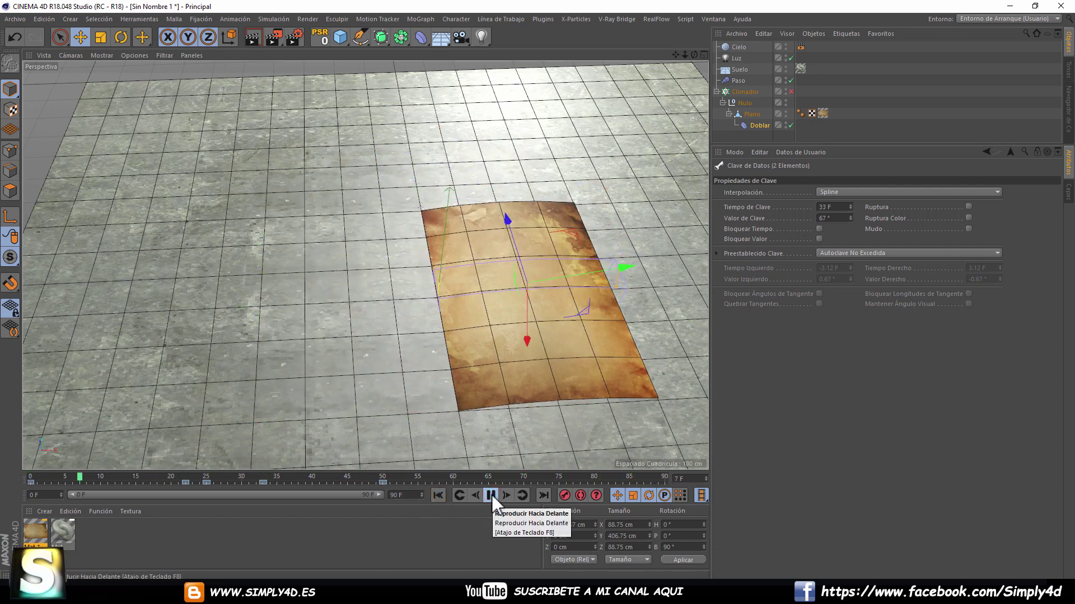
click(492, 495)
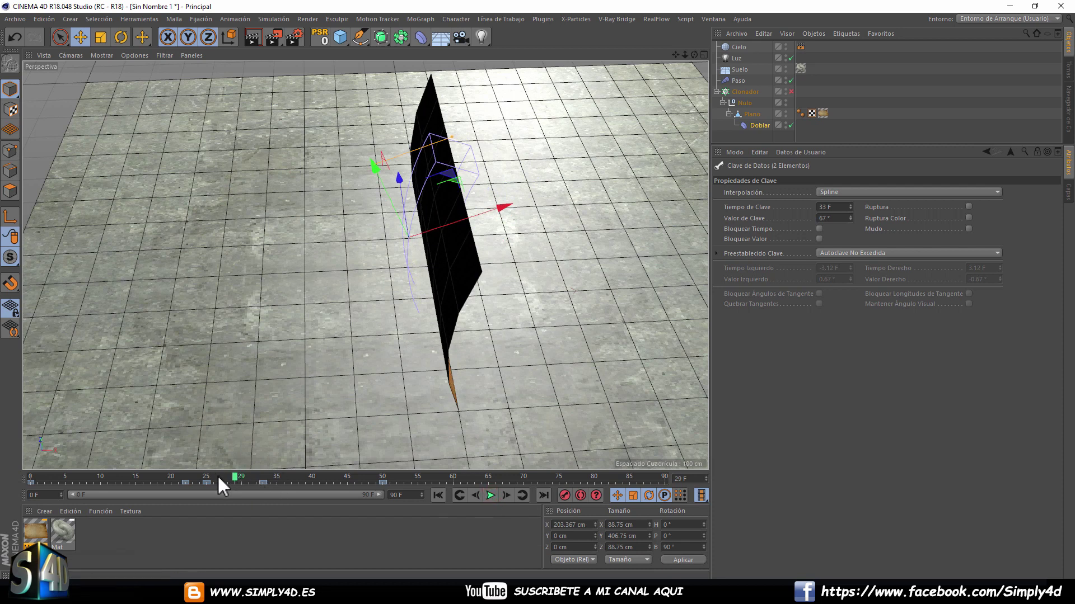
middle_click(398, 365)
middle_click(304, 361)
middle_click(599, 368)
middle_click(555, 371)
scroll(369, 351, down, 2)
mouse_move(228, 469)
mouse_down()
mouse_move(172, 478)
mouse_move(224, 478)
mouse_move(98, 477)
mouse_move(341, 477)
mouse_up()
middle_click(308, 253)
During playback, re-enable the Cloner and hide the Bend deformer's gizmo.
click(491, 495)
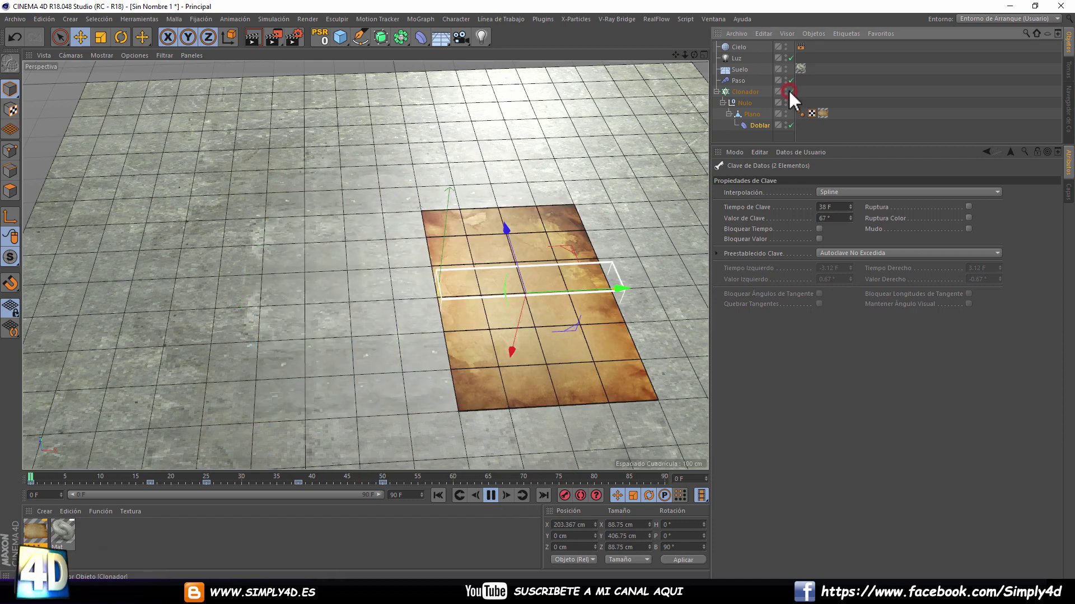
click(789, 91)
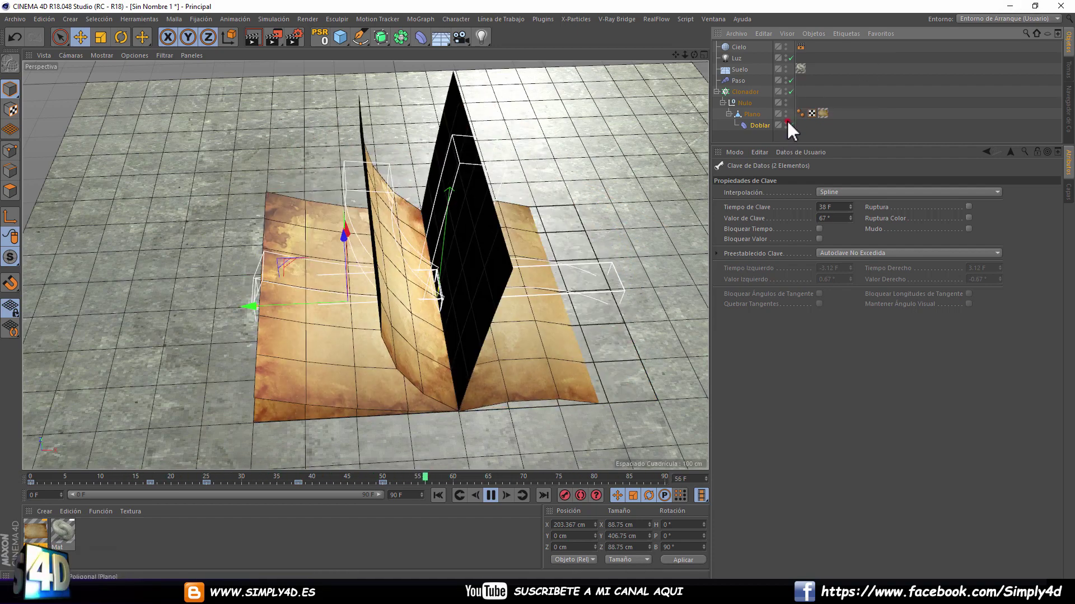
click(785, 123)
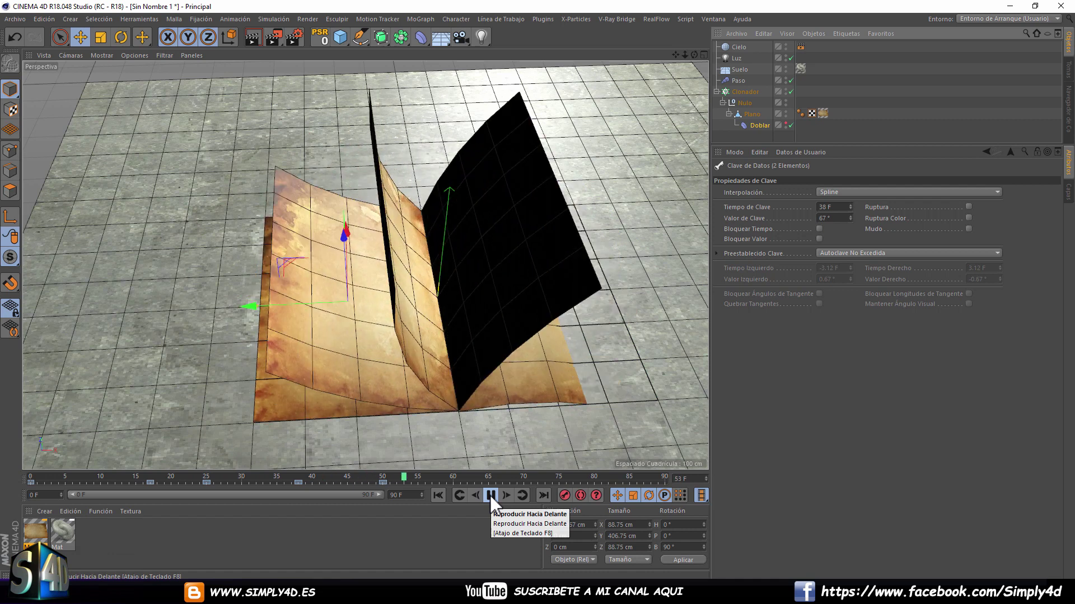
click(489, 495)
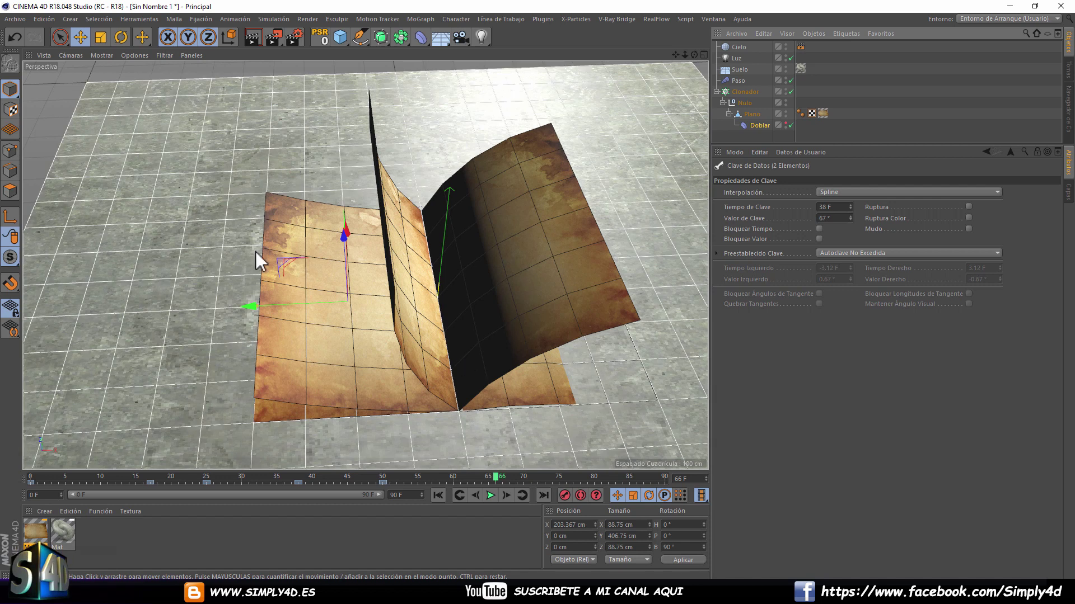
Start a new empty scene, Sin Nombre 2, and show the Plugins list with MagicBook.
click(9, 19)
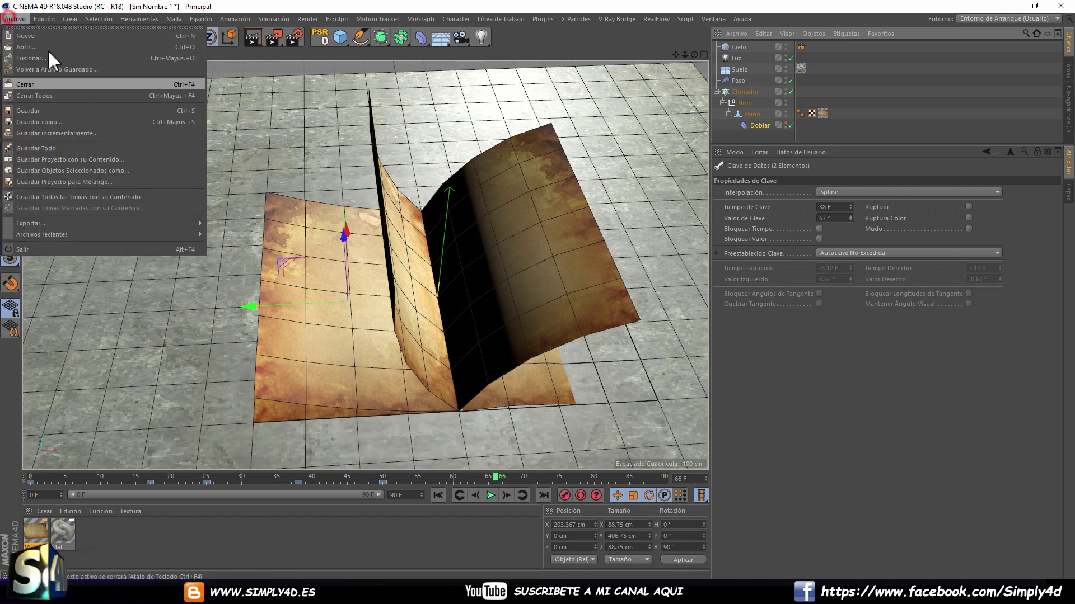
click(40, 35)
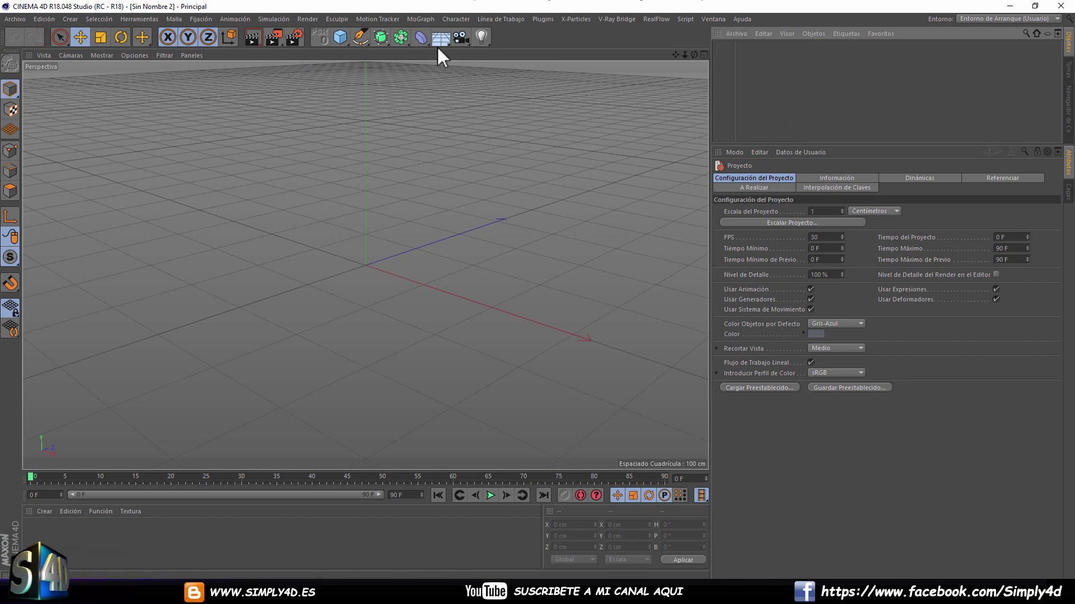
click(541, 19)
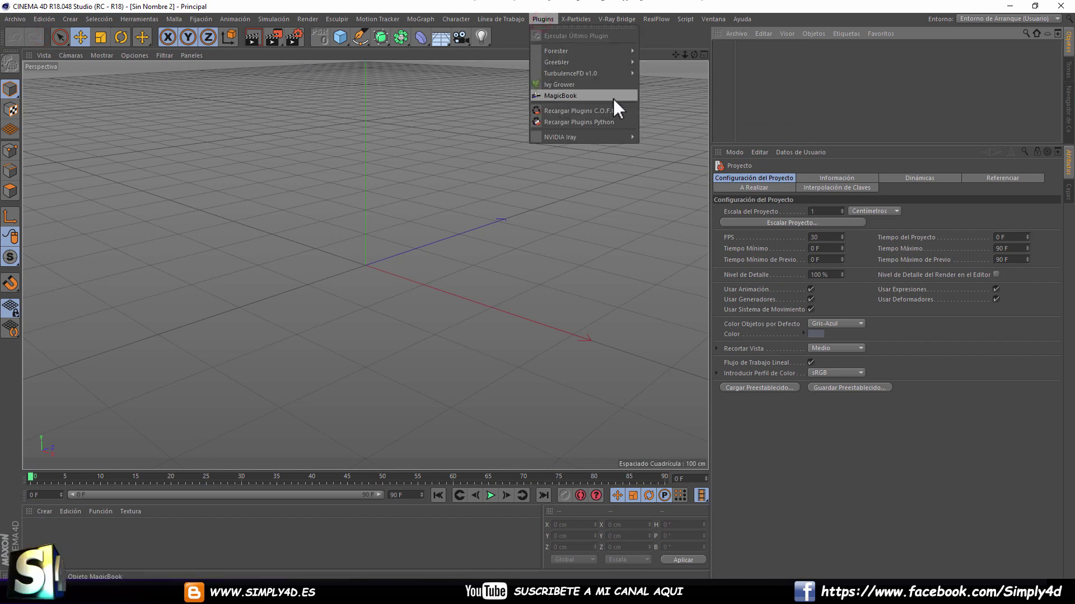
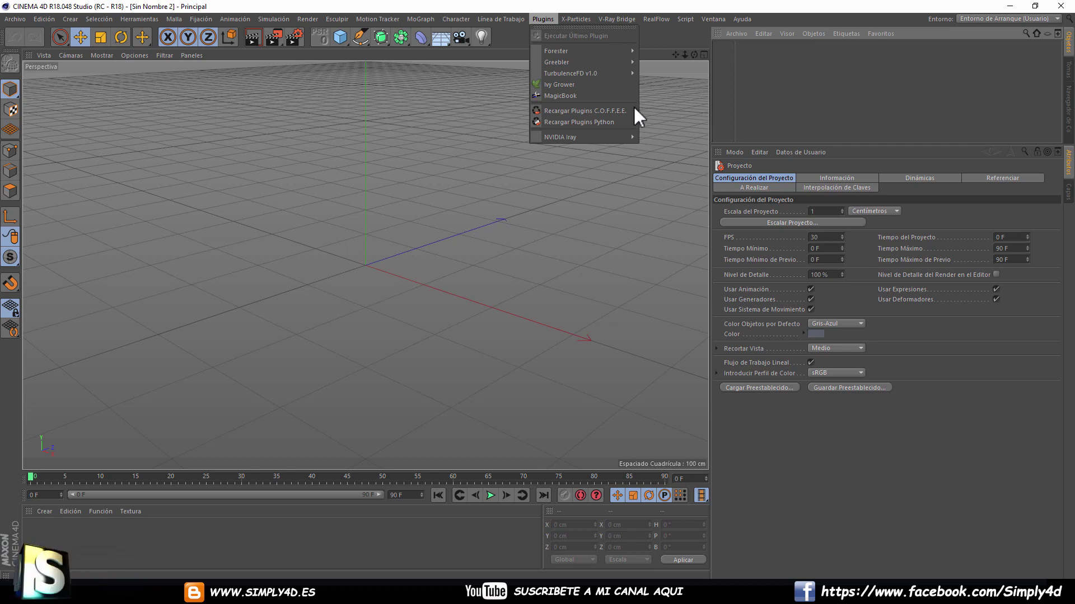
Check the installed plugin menus, then minimize Cinema 4D to show the desktop.
click(576, 19)
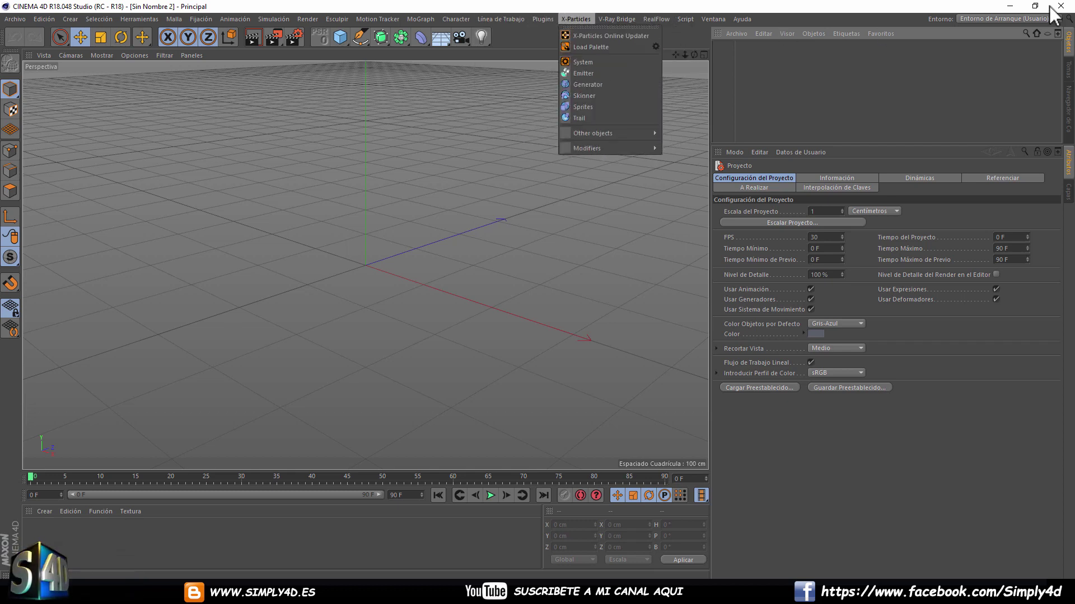
click(1011, 4)
click(1011, 7)
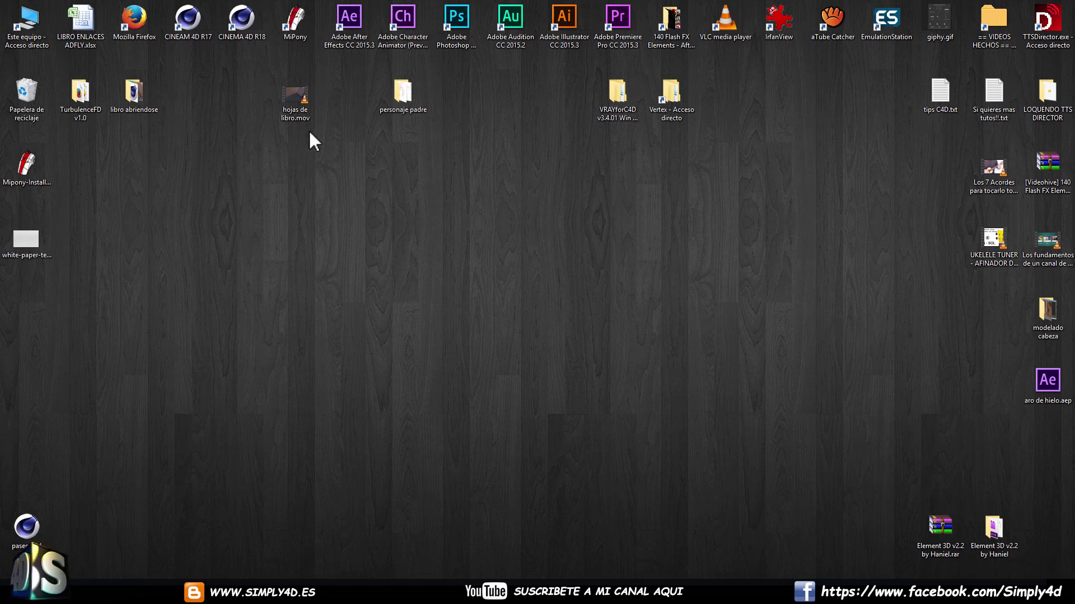
Inspect the MagicBook folder inside the Magic-Book zip in WinRAR, then close it.
double_click(139, 98)
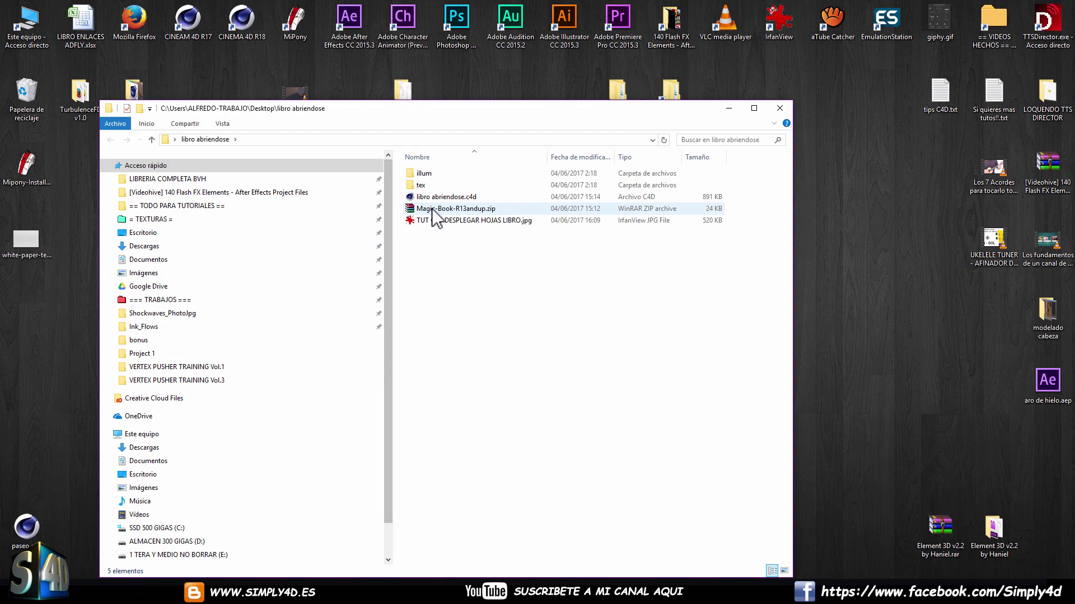
double_click(480, 209)
double_click(203, 273)
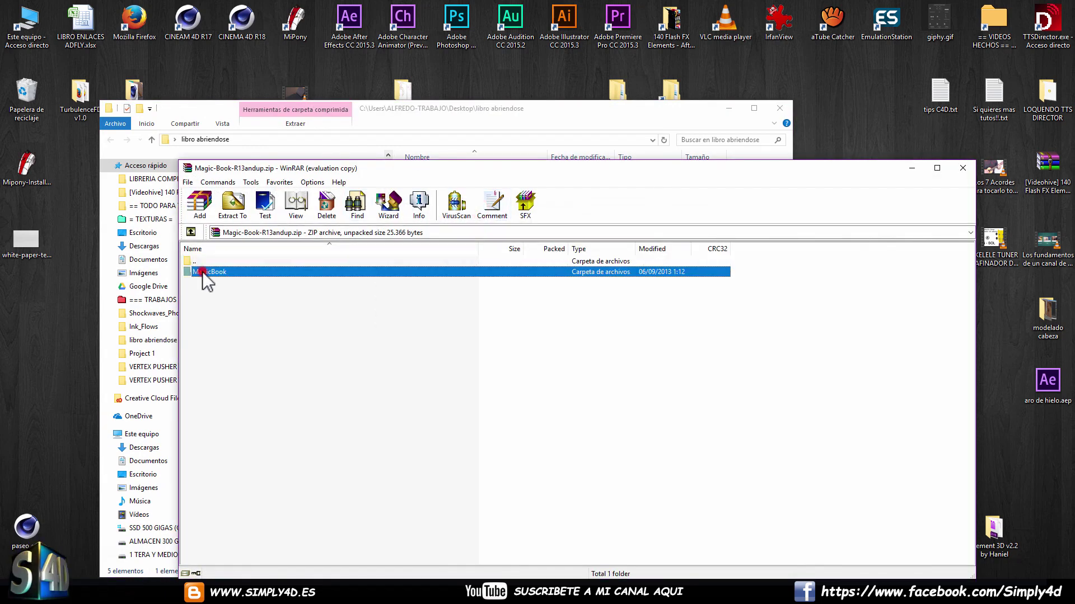
click(647, 376)
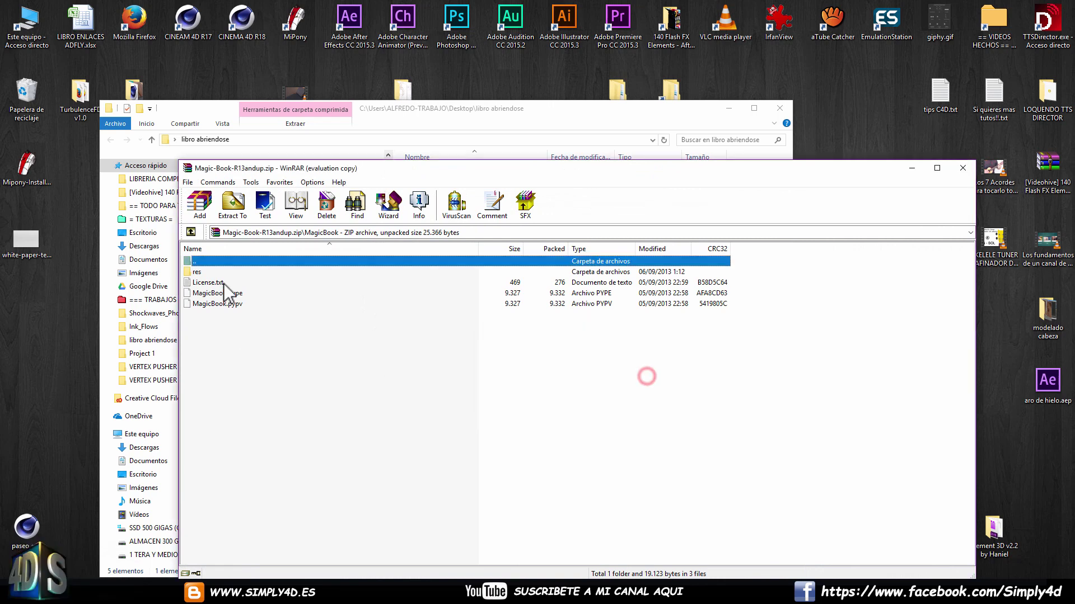
click(962, 167)
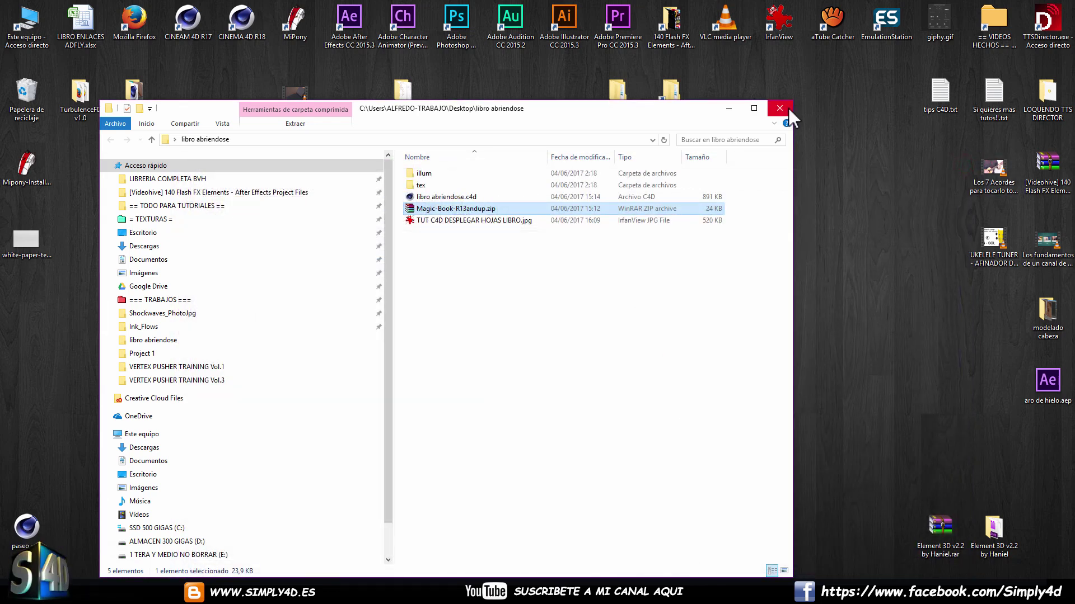
click(786, 107)
Confirm the MagicBook folder exists in C:\Program Files\MAXON\CINEMA 4D R18\plugins, then close Explorer.
double_click(26, 22)
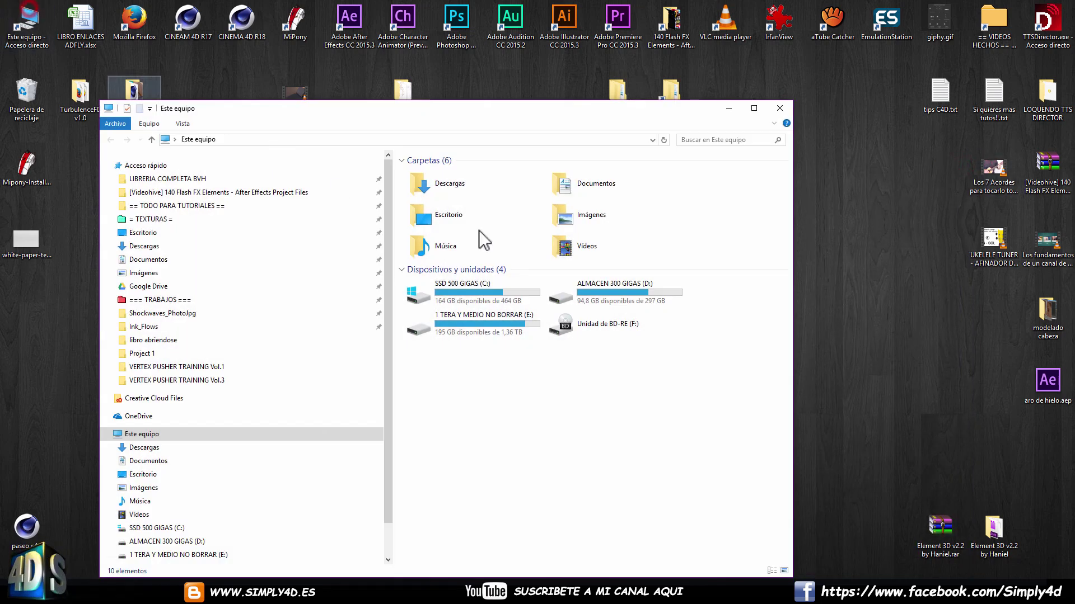
double_click(470, 291)
double_click(455, 176)
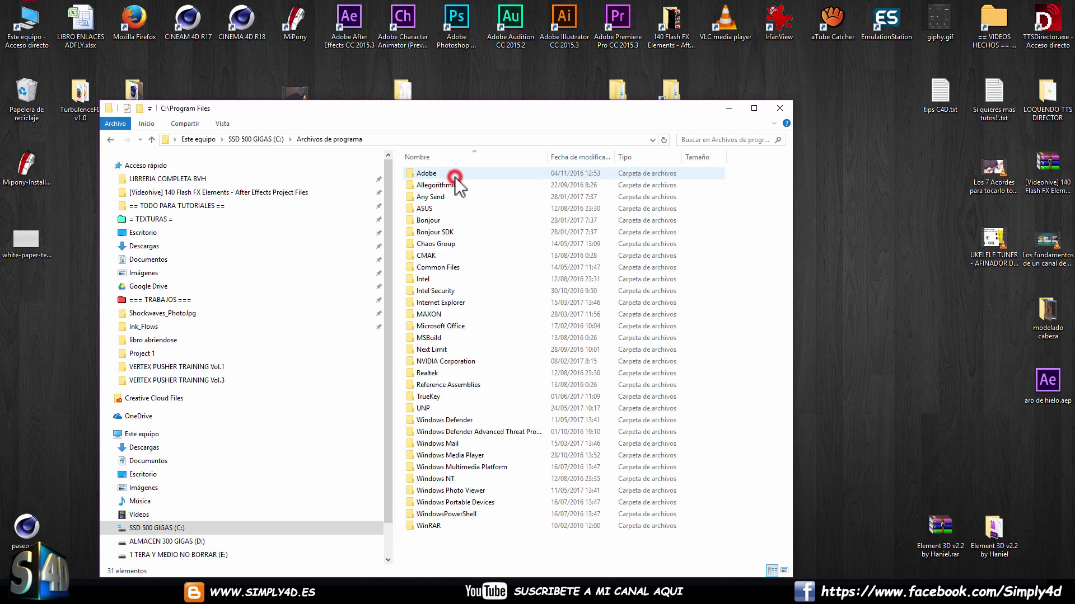
double_click(428, 314)
double_click(442, 183)
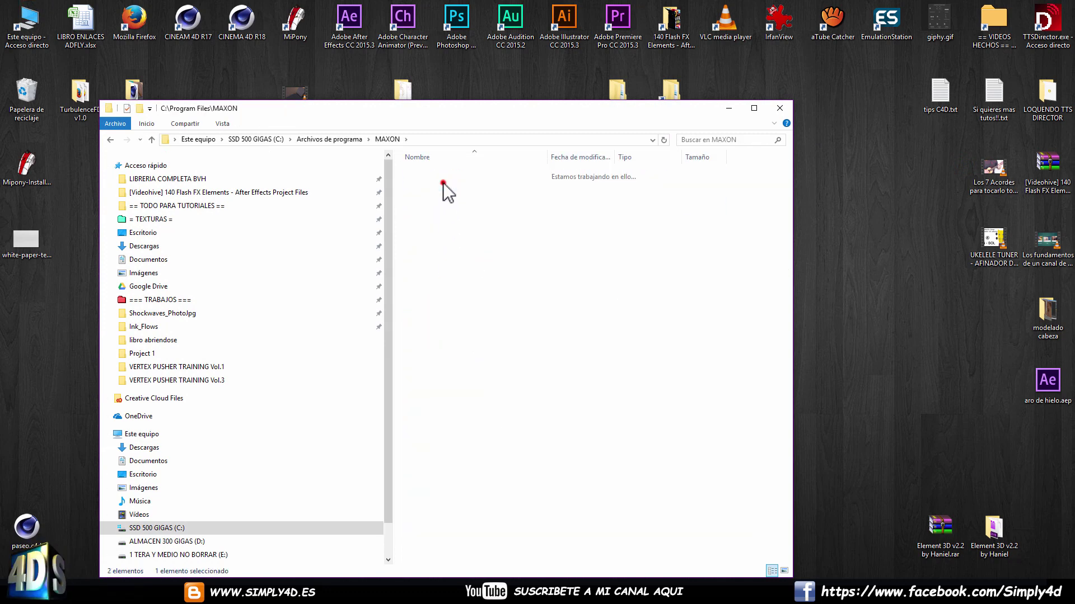
double_click(435, 237)
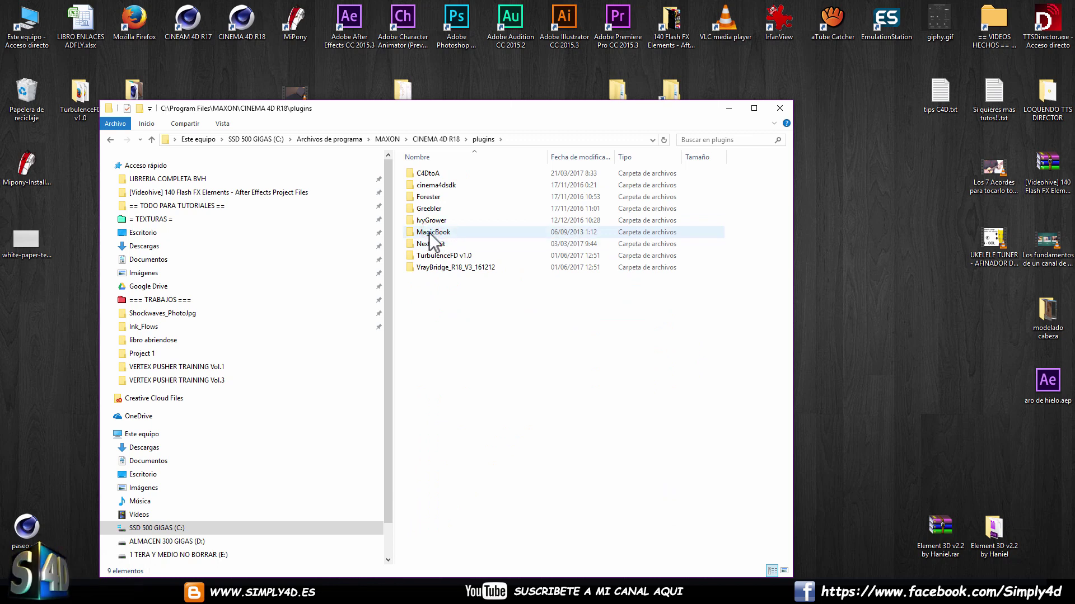
double_click(430, 233)
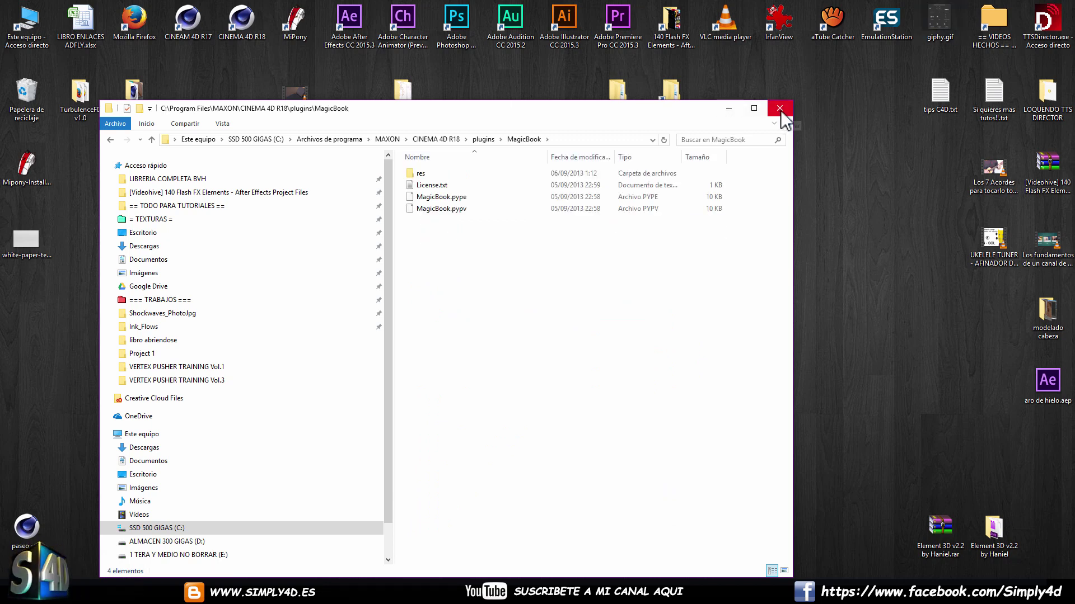
click(779, 109)
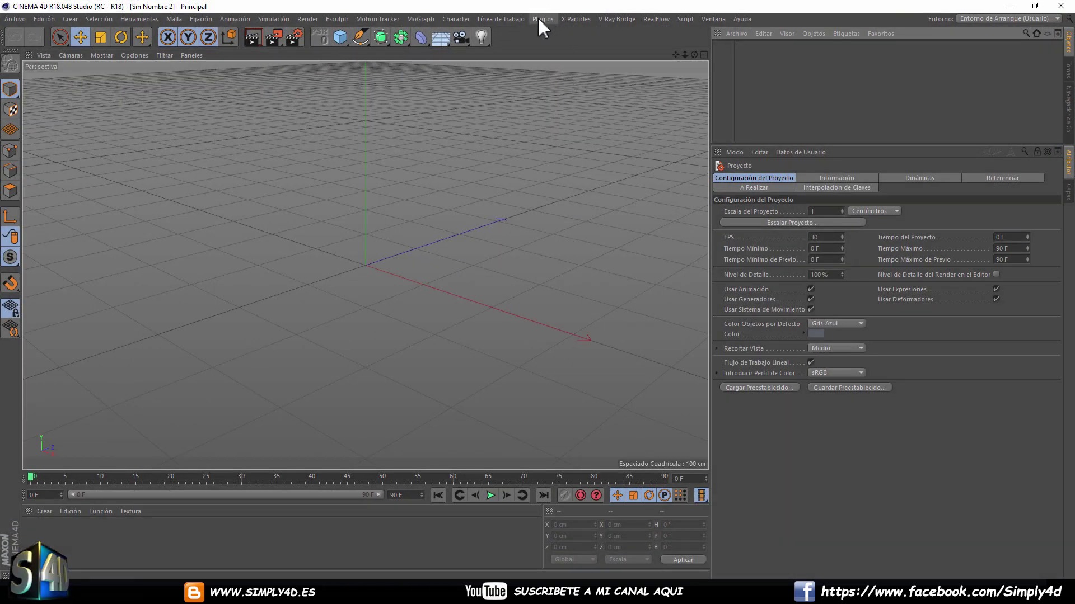
Add a MagicBook object from Plugins and view it from above.
click(540, 19)
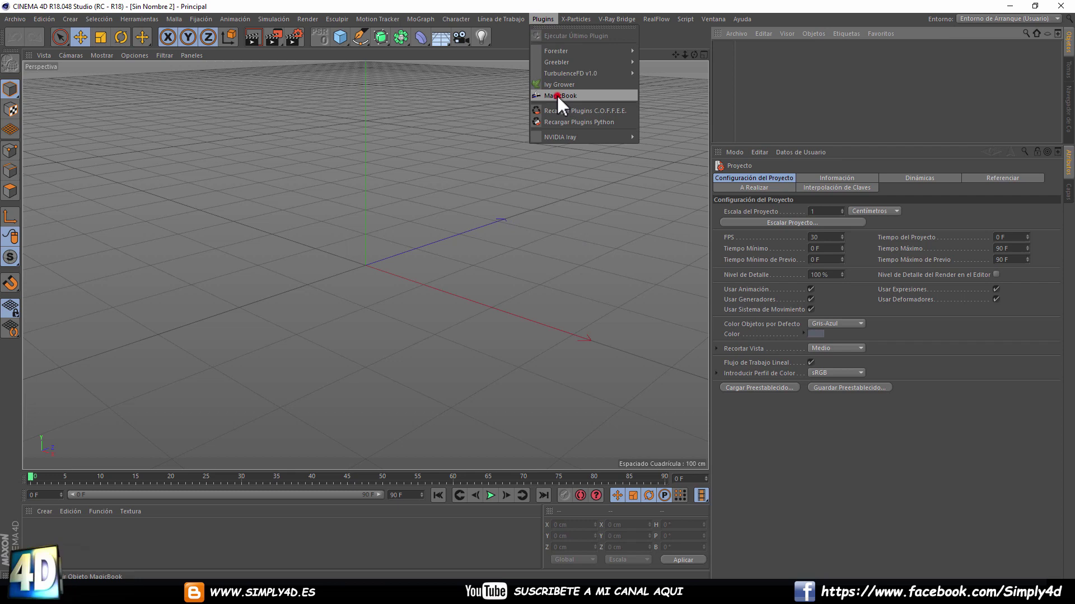
click(556, 95)
mouse_move(475, 275)
alt+mouse_down()
mouse_move(410, 160)
mouse_move(418, 223)
alt+mouse_up()
scroll(438, 177, down, 3)
scroll(436, 176, down, 1)
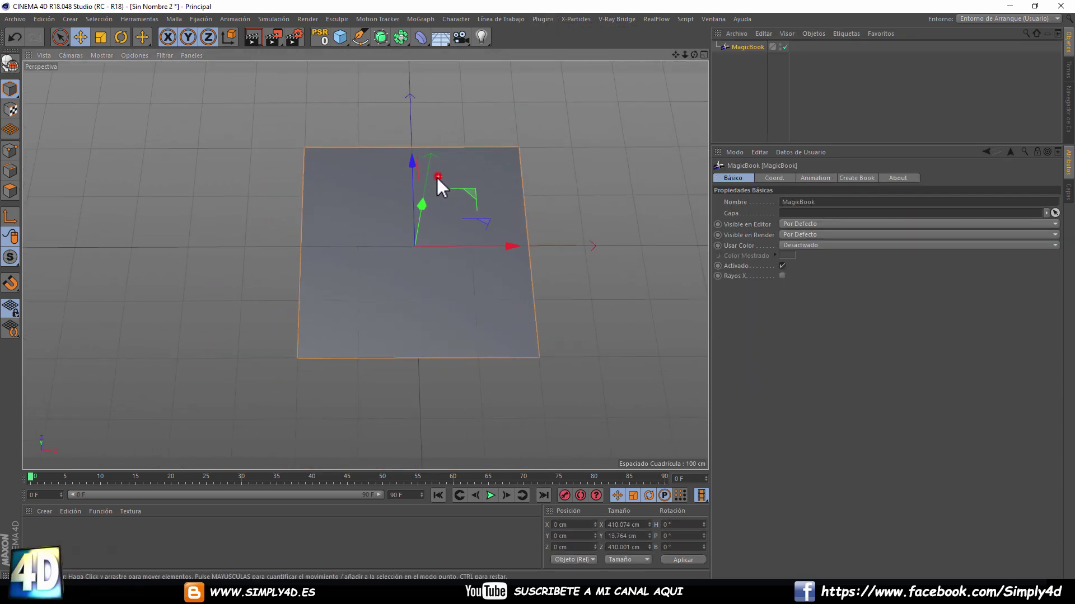
Set the viewport to Gouraud Shading (Lines) and show the book's Create Book settings.
click(102, 55)
click(109, 86)
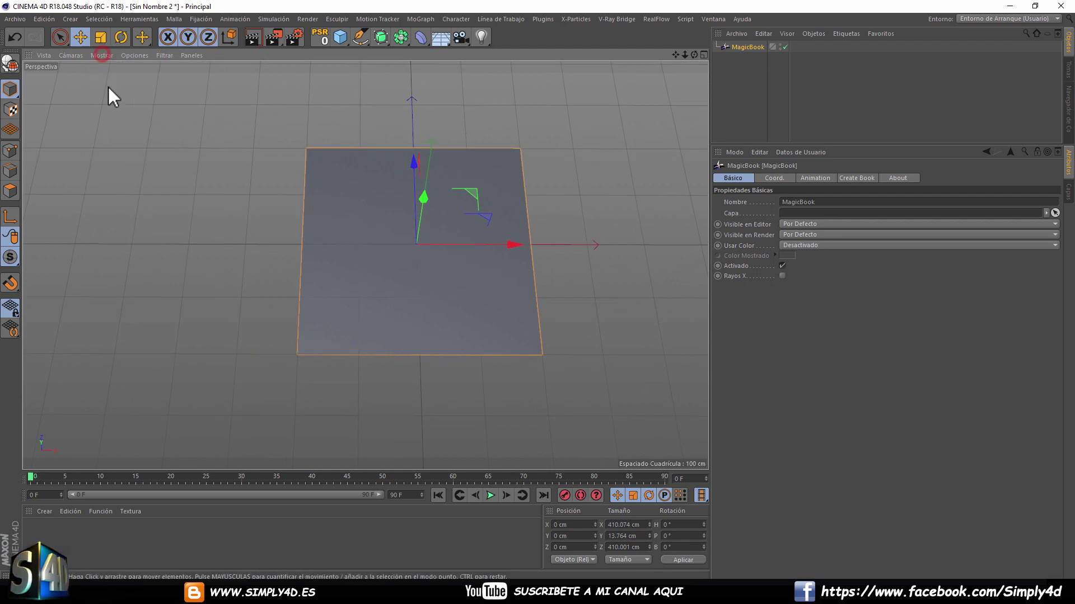
click(746, 47)
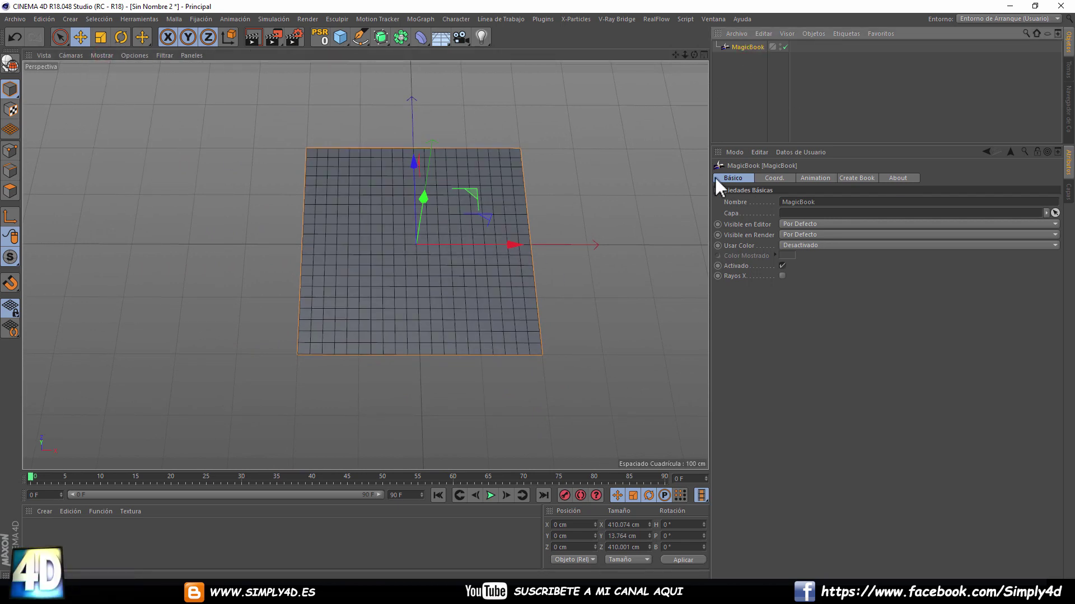
click(770, 178)
Make the book Height 556 with 12 pages, Space 1 and Offset 0.
click(828, 178)
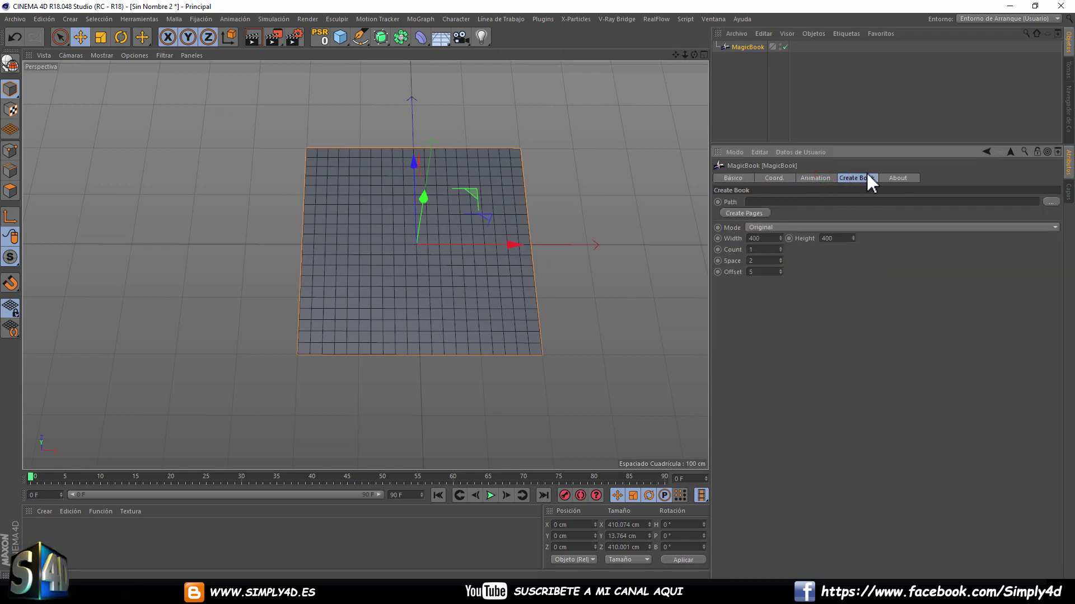
mouse_move(853, 238)
mouse_down()
mouse_move(853, 269)
mouse_move(853, 238)
mouse_up()
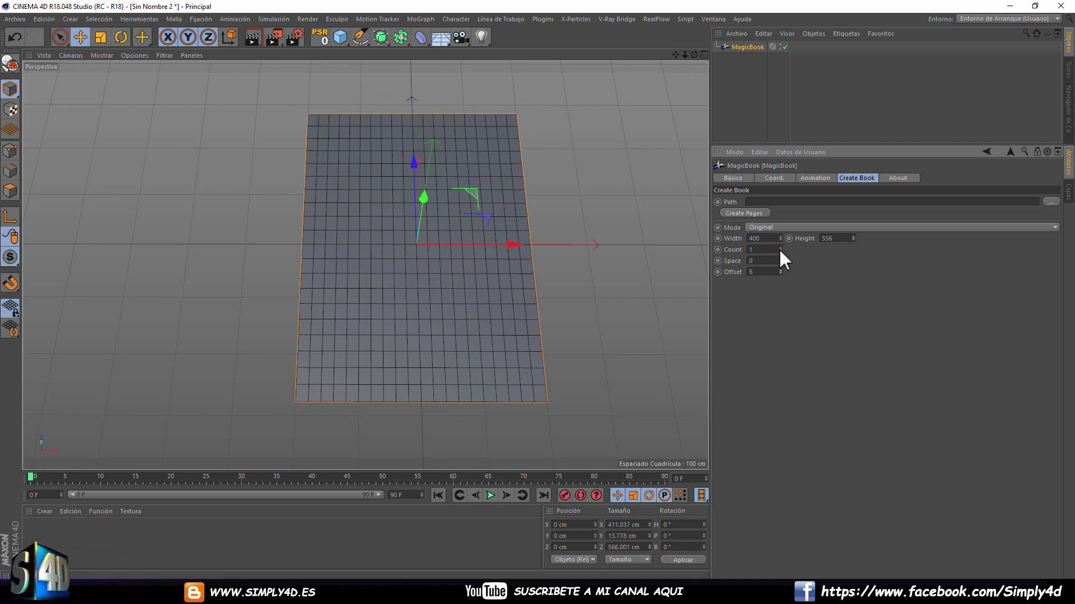
text(2)
alt+drag(445, 233, 554, 288)
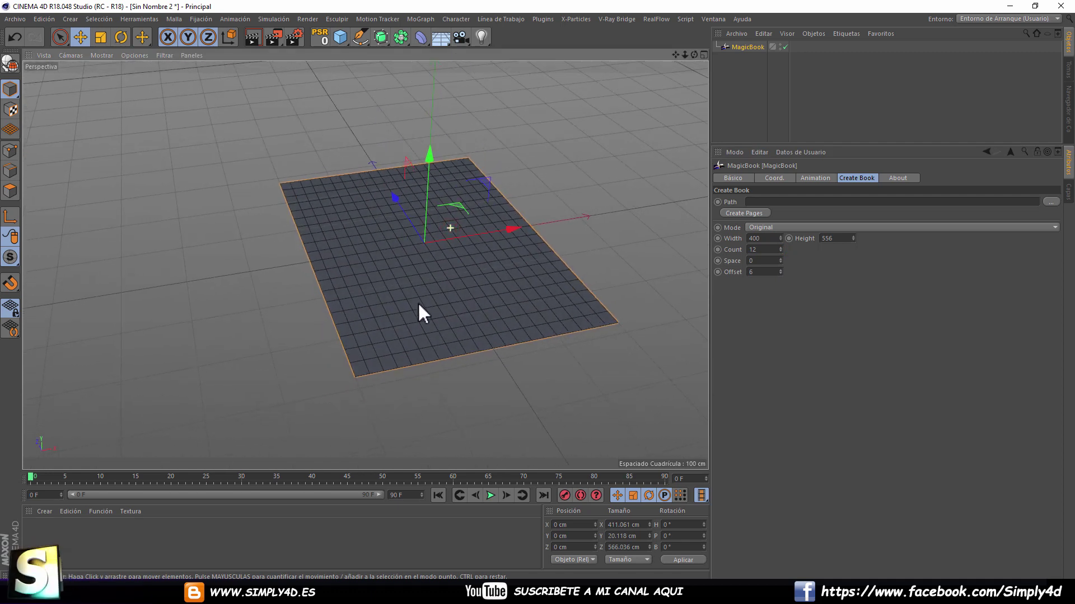
mouse_move(780, 260)
mouse_down()
mouse_move(780, 252)
mouse_move(780, 266)
mouse_up()
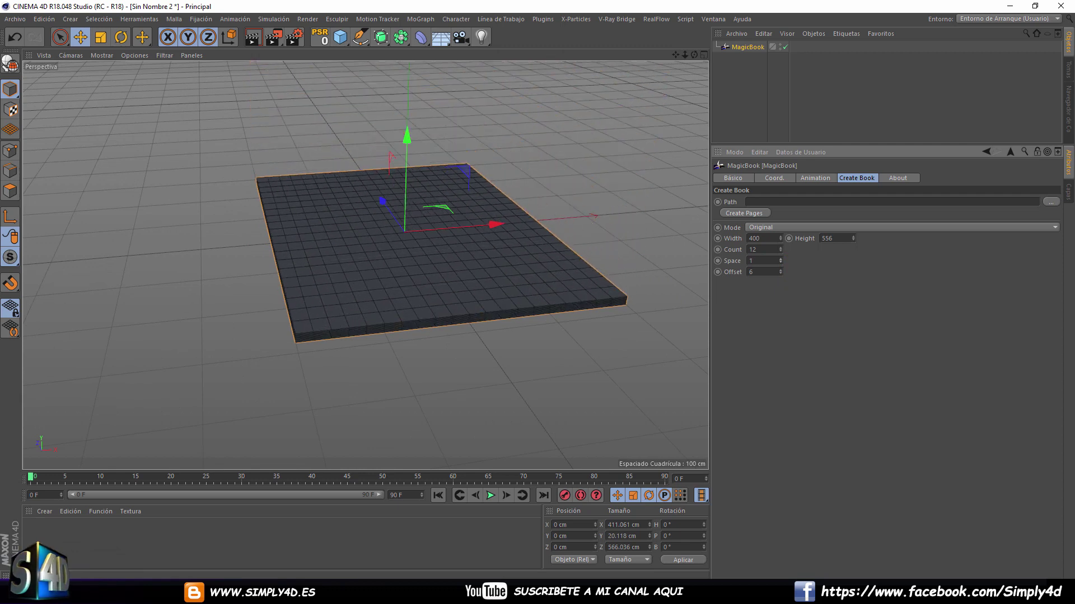
mouse_move(405, 305)
alt+mouse_down()
mouse_move(301, 294)
mouse_move(371, 219)
mouse_move(425, 274)
mouse_move(419, 291)
mouse_move(436, 295)
alt+mouse_up()
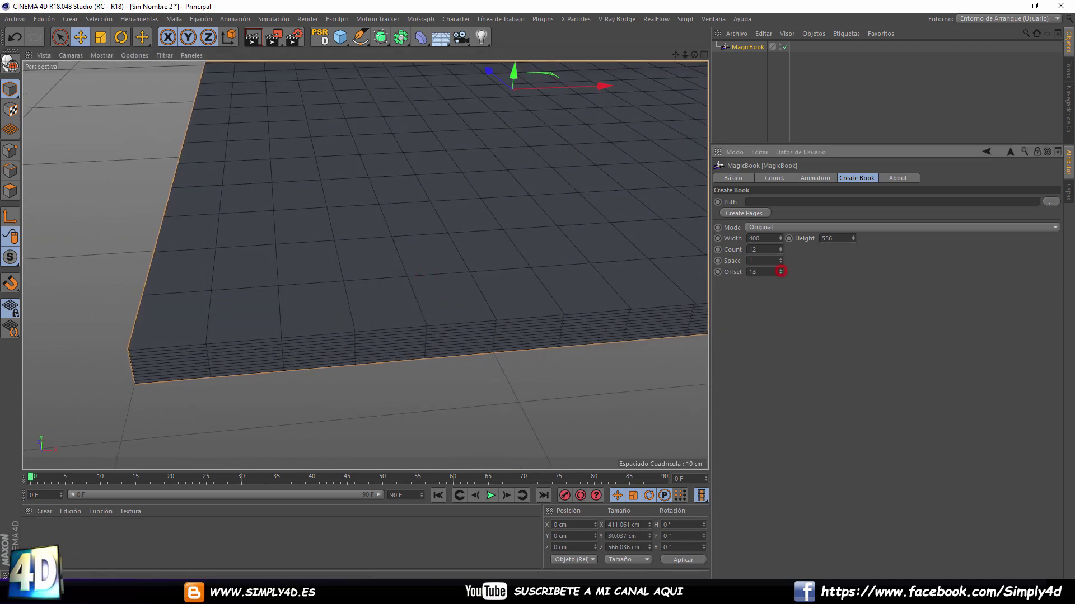
click(780, 274)
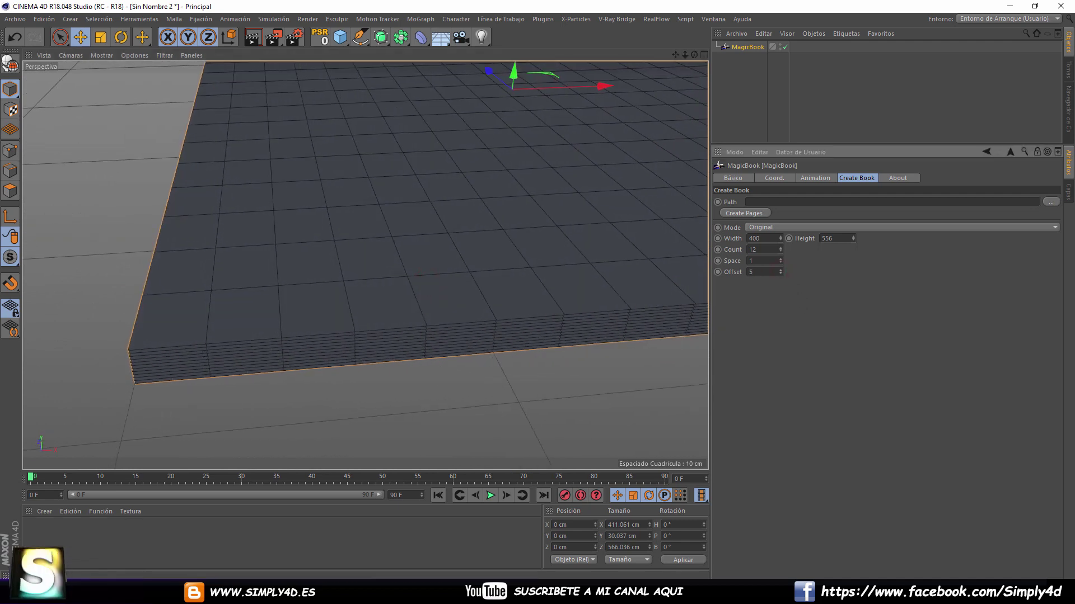
text(0)
key(Return)
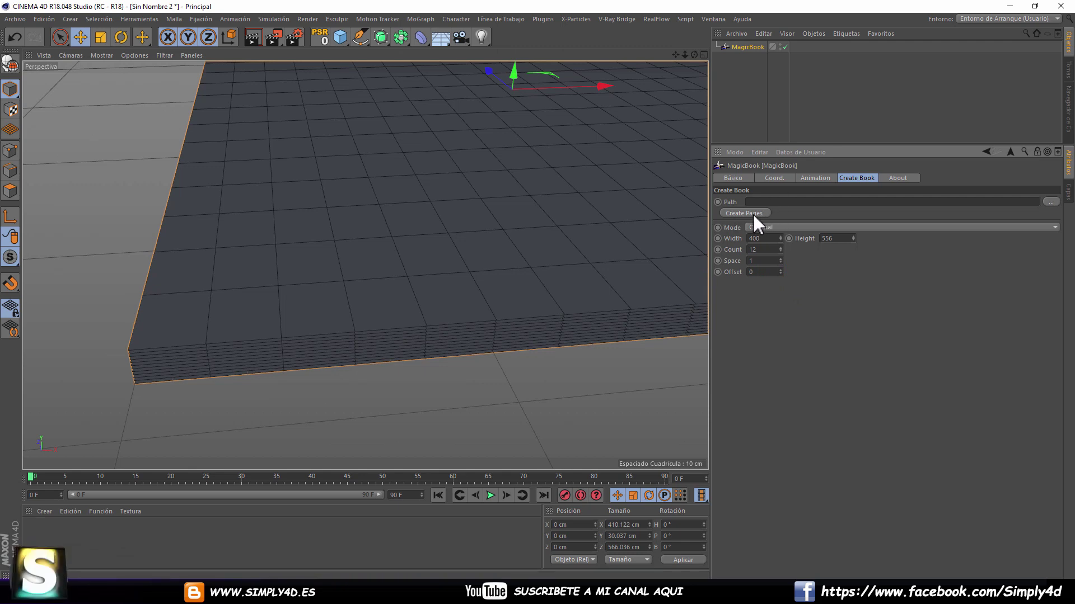
click(815, 178)
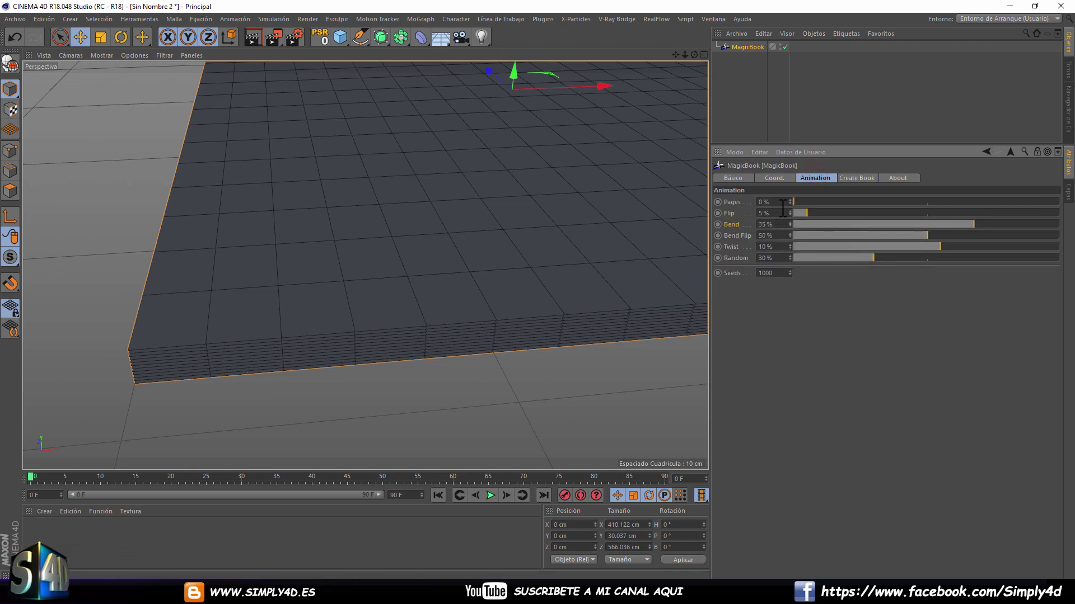
Preview the page flip by dragging Pages to about 10% and back to zero.
scroll(560, 202, down, 3)
scroll(540, 197, down, 3)
mouse_move(544, 192)
alt+mouse_down()
mouse_move(495, 258)
mouse_move(507, 206)
mouse_move(504, 219)
alt+mouse_up()
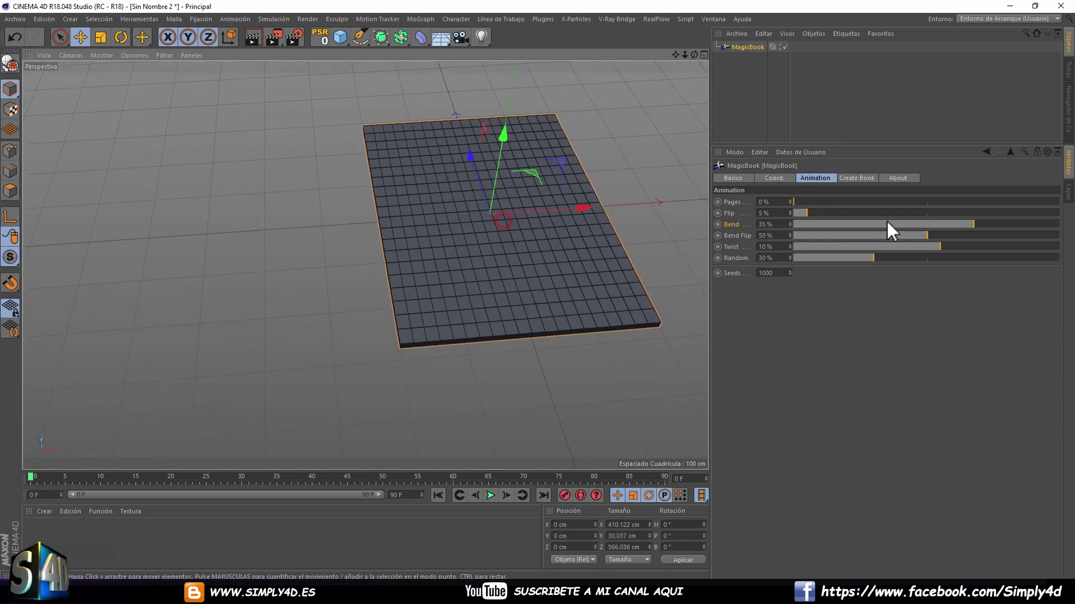
click(805, 201)
drag(806, 202, 820, 201)
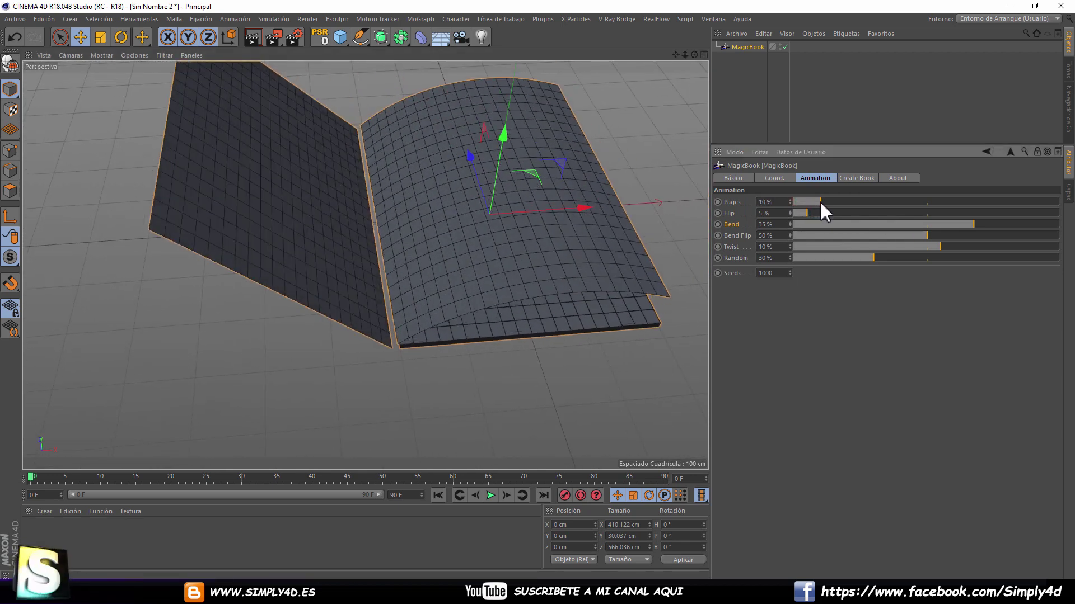
mouse_move(625, 179)
alt+mouse_down()
mouse_move(639, 217)
mouse_move(538, 216)
alt+mouse_up()
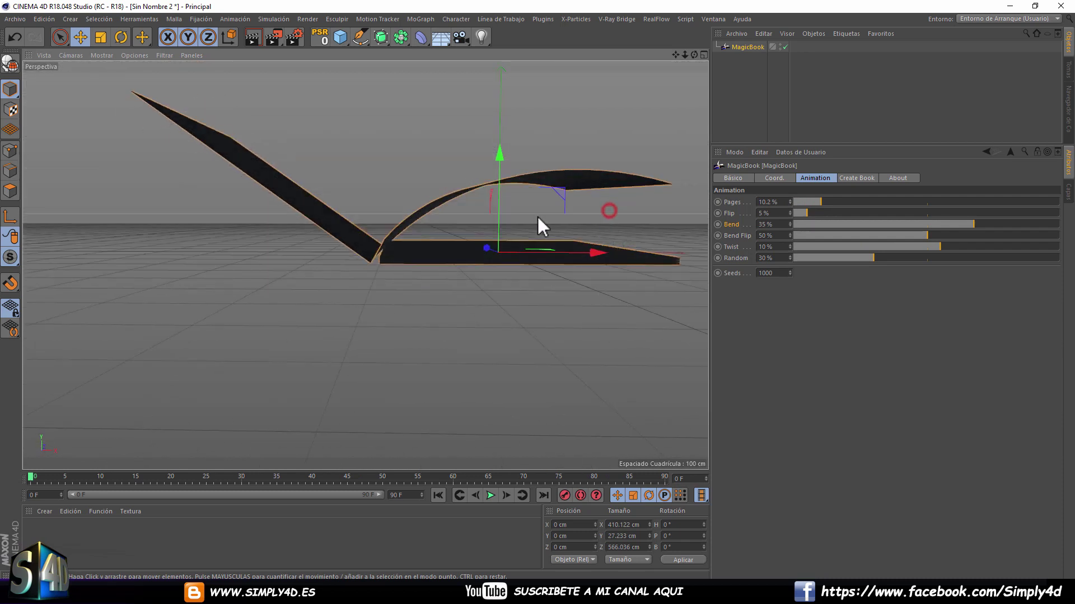
mouse_move(818, 202)
mouse_down()
mouse_move(790, 202)
mouse_move(817, 202)
mouse_up()
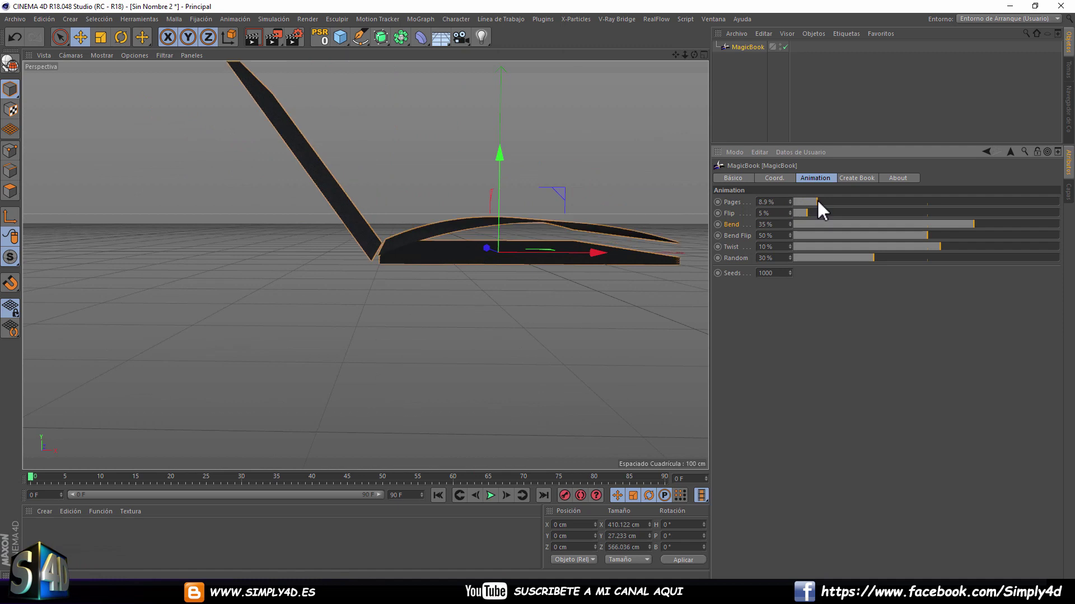
middle_click(324, 431)
middle_click(545, 369)
scroll(506, 277, down, 3)
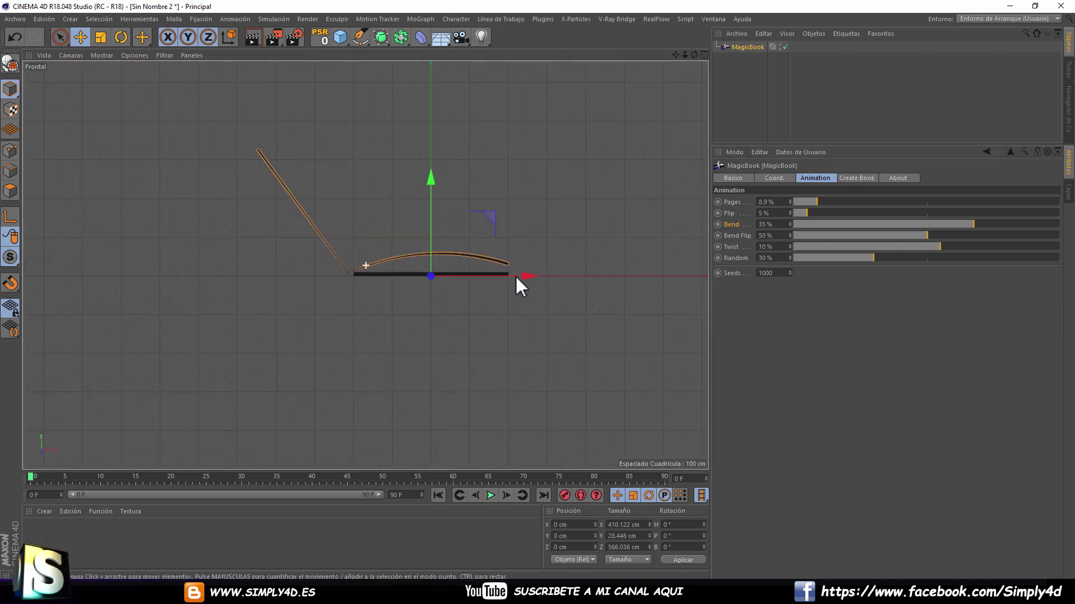
drag(816, 201, 798, 201)
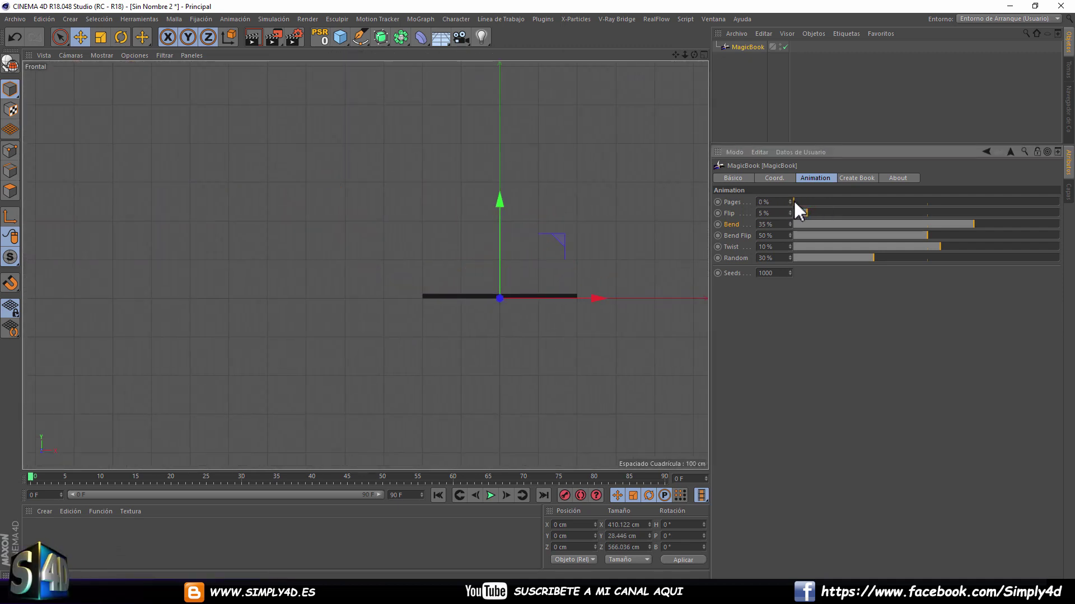
Set Bend 38.2%, Bend Flip 60.1%, Twist -35.2%, Random 62%, then return Pages to 0%.
mouse_move(813, 199)
mouse_down()
mouse_move(900, 197)
mouse_move(844, 201)
mouse_move(867, 201)
mouse_up()
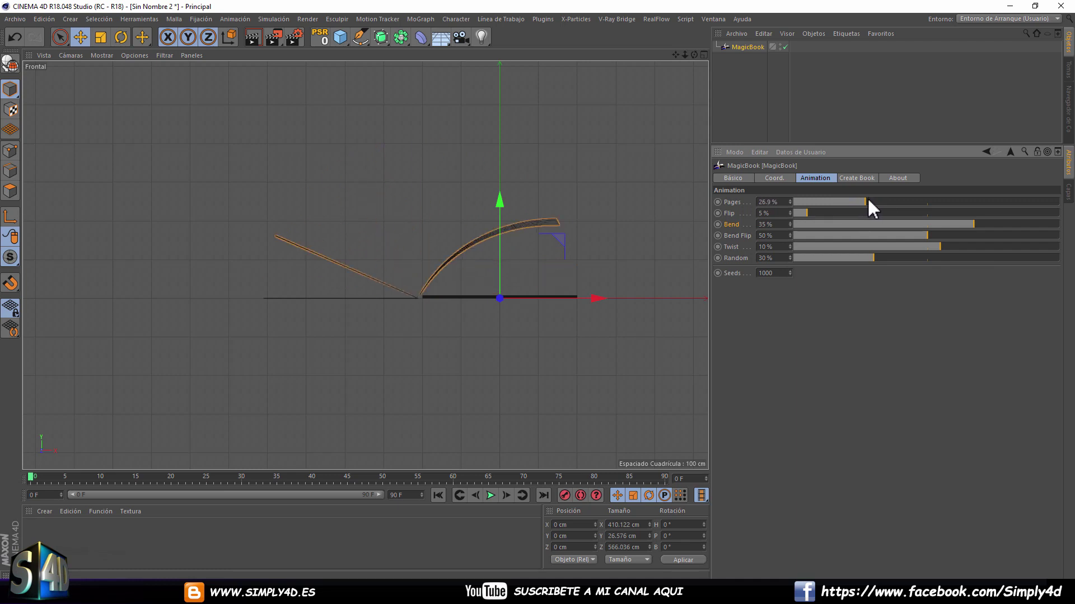
middle_click(532, 195)
middle_click(293, 159)
alt+drag(452, 194, 462, 280)
mouse_move(927, 235)
mouse_down()
mouse_move(862, 236)
mouse_move(1006, 241)
mouse_move(831, 241)
mouse_move(985, 240)
mouse_move(905, 225)
mouse_move(1019, 227)
mouse_move(928, 229)
mouse_move(978, 226)
mouse_up()
mouse_move(921, 245)
mouse_down()
mouse_move(894, 244)
mouse_move(1003, 246)
mouse_move(875, 245)
mouse_move(988, 255)
mouse_move(933, 255)
mouse_move(959, 256)
mouse_up()
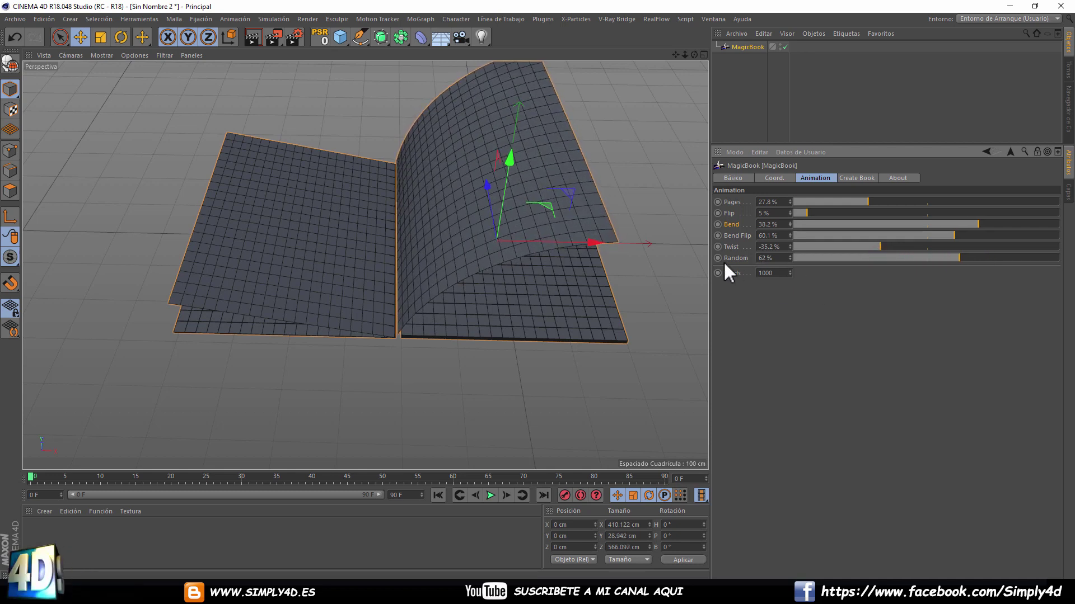
drag(843, 200, 773, 200)
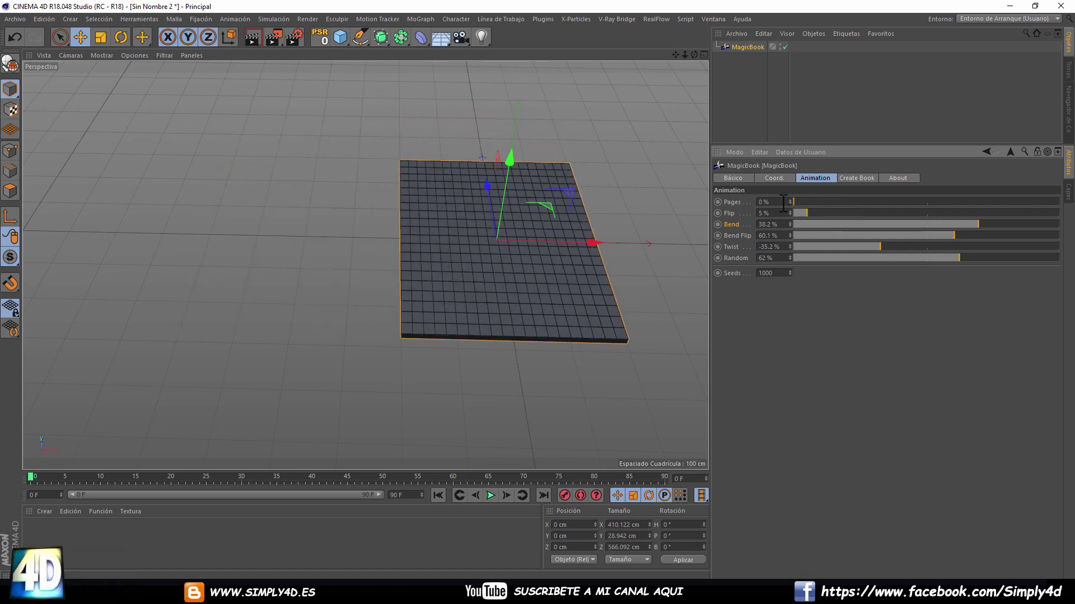
Keyframe Pages at 0% on frame 0 and 100% on frame 50, then play it.
click(717, 202)
drag(36, 480, 298, 480)
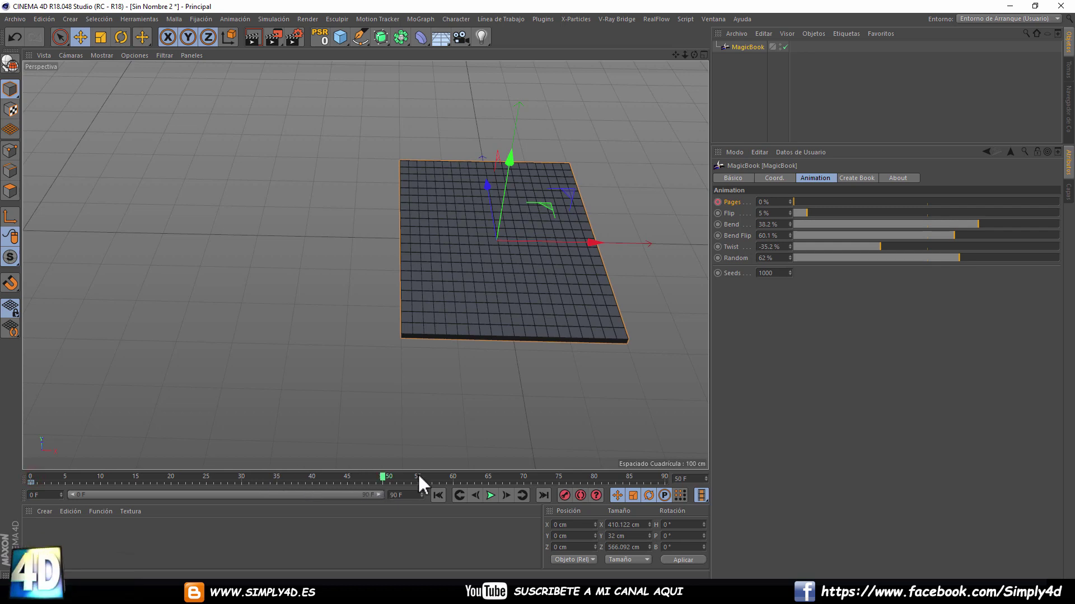
drag(818, 200, 1047, 201)
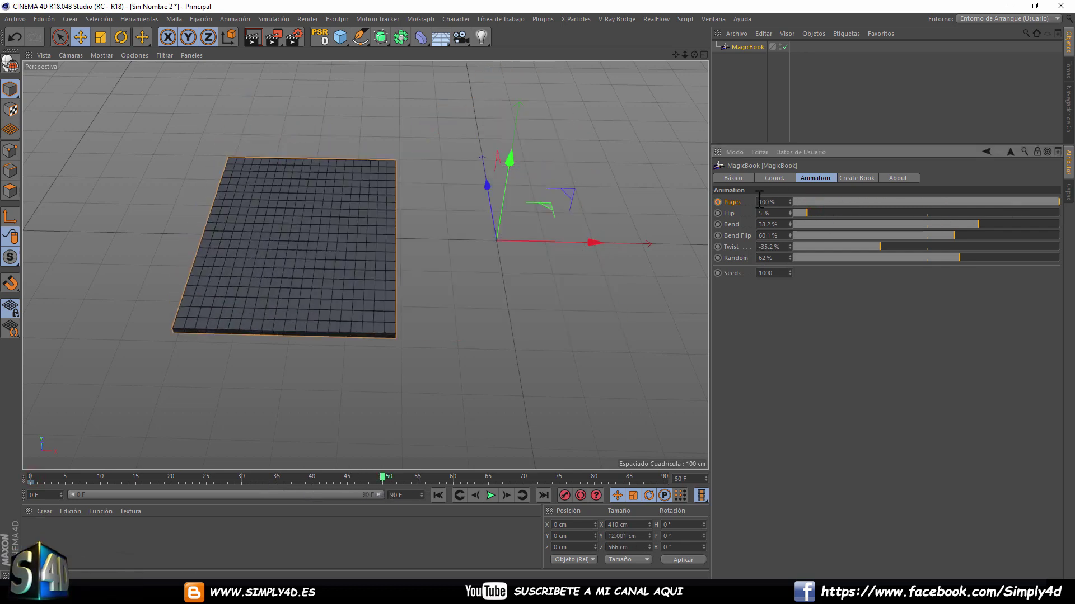
click(439, 495)
click(487, 495)
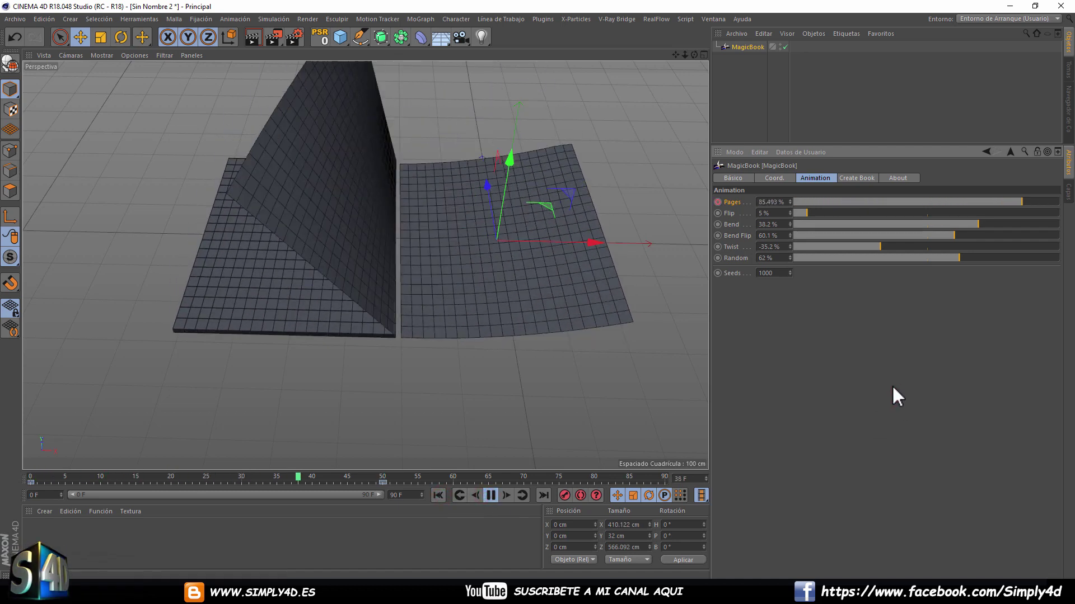
Change Count to 8, extend the timeline to 500 frames, and move the final key to frame 231.
click(856, 178)
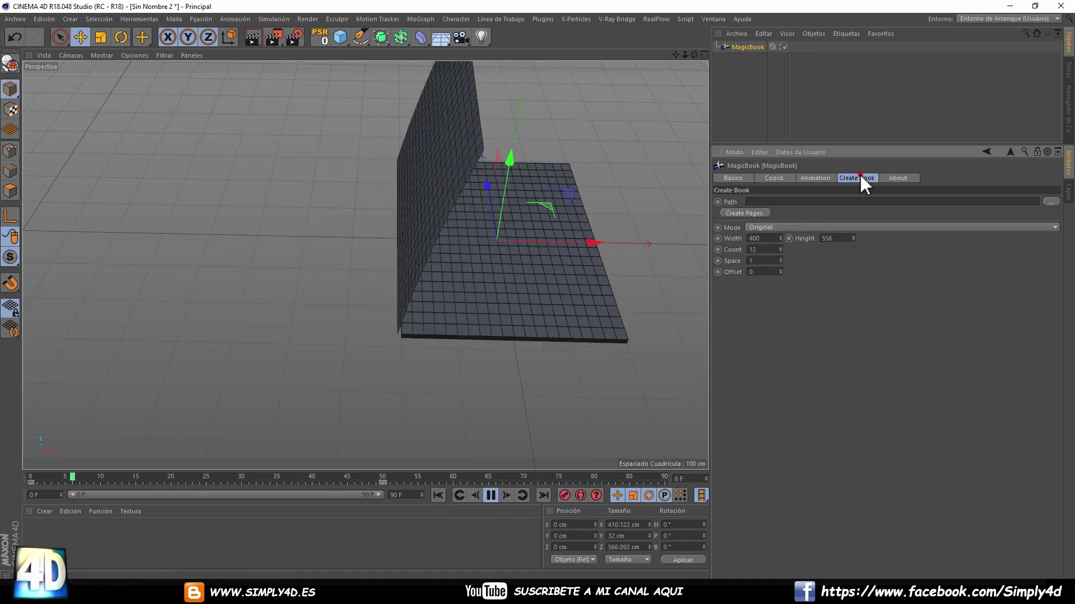
drag(780, 249, 778, 244)
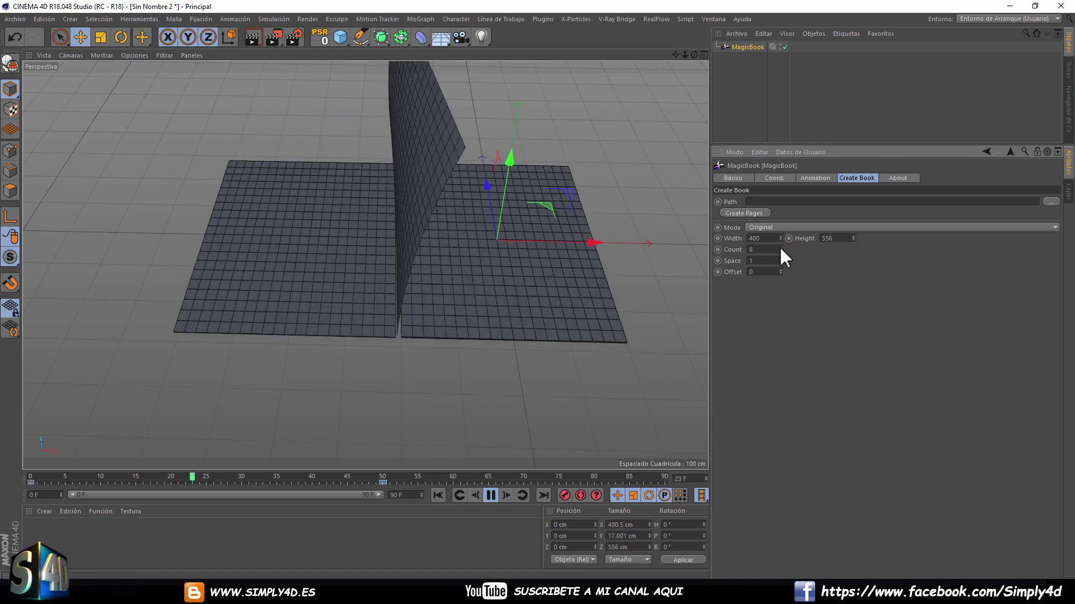
drag(383, 482, 664, 481)
double_click(398, 495)
text(50)
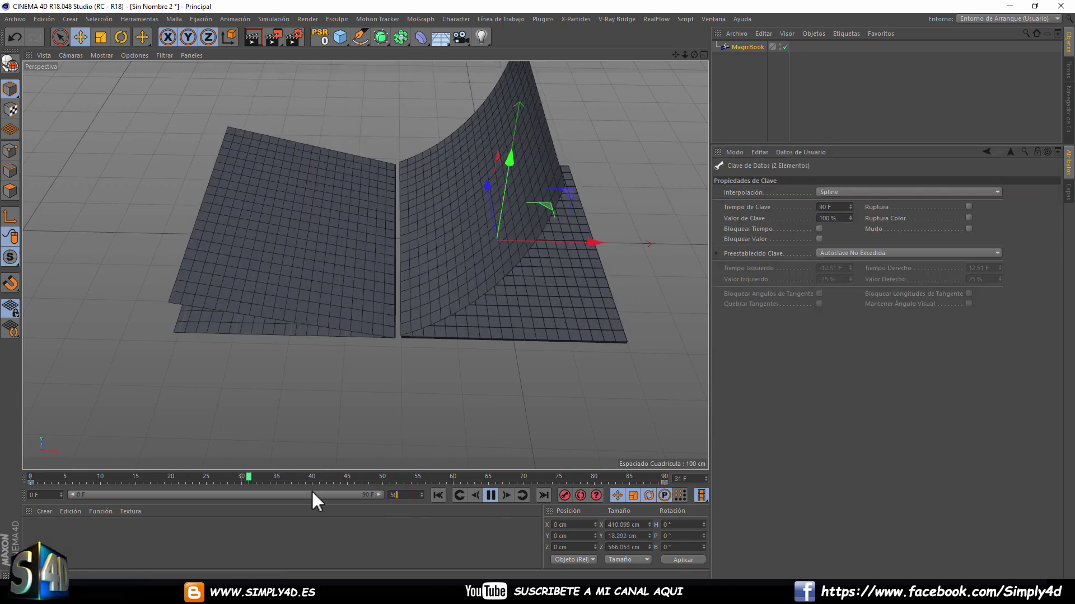
text(0)
key(Return)
mouse_move(110, 495)
mouse_down()
mouse_move(312, 494)
mouse_move(62, 495)
mouse_up()
drag(134, 484, 337, 485)
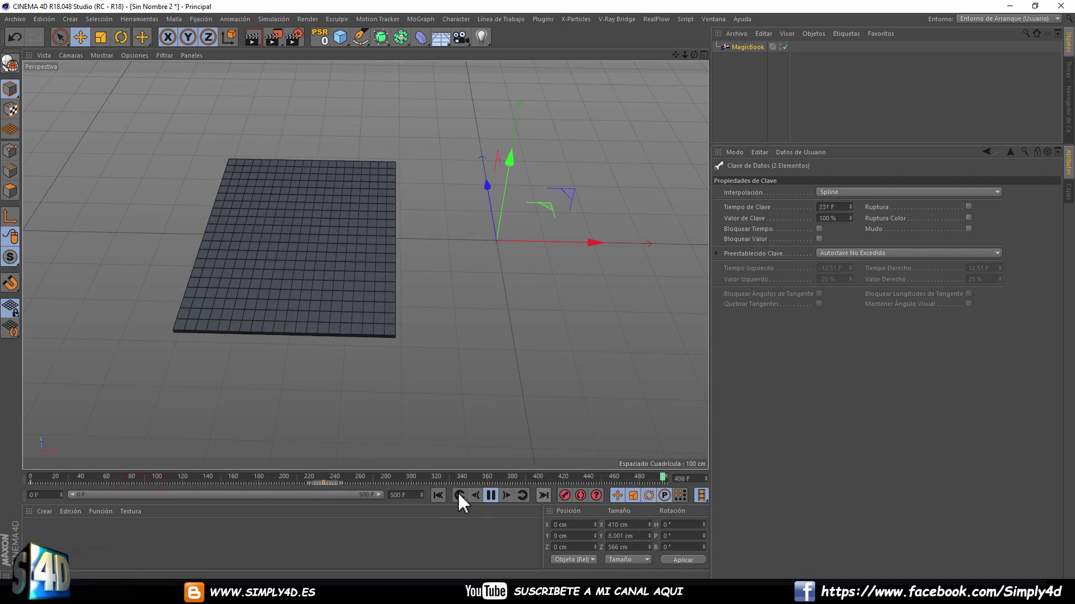
Raise the book's page Count to 10 and stop playback at frame 370.
click(744, 101)
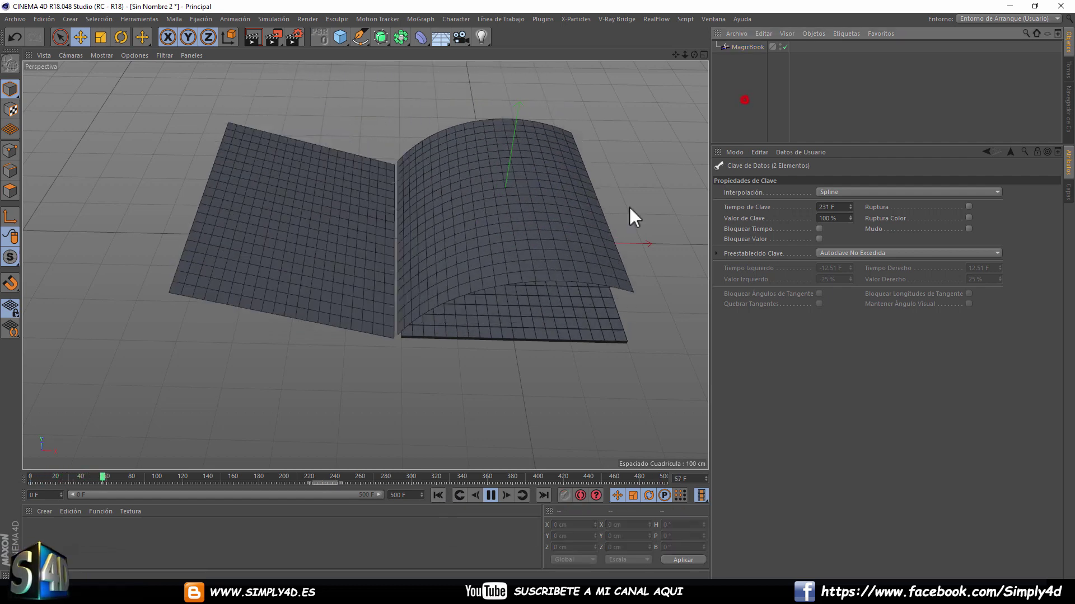
click(447, 279)
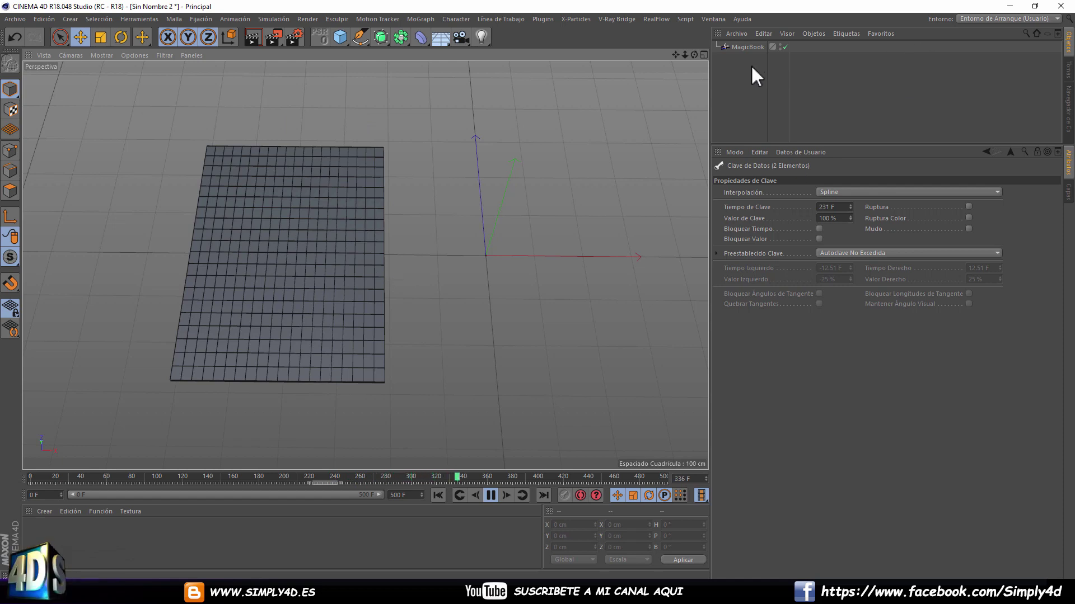
click(748, 47)
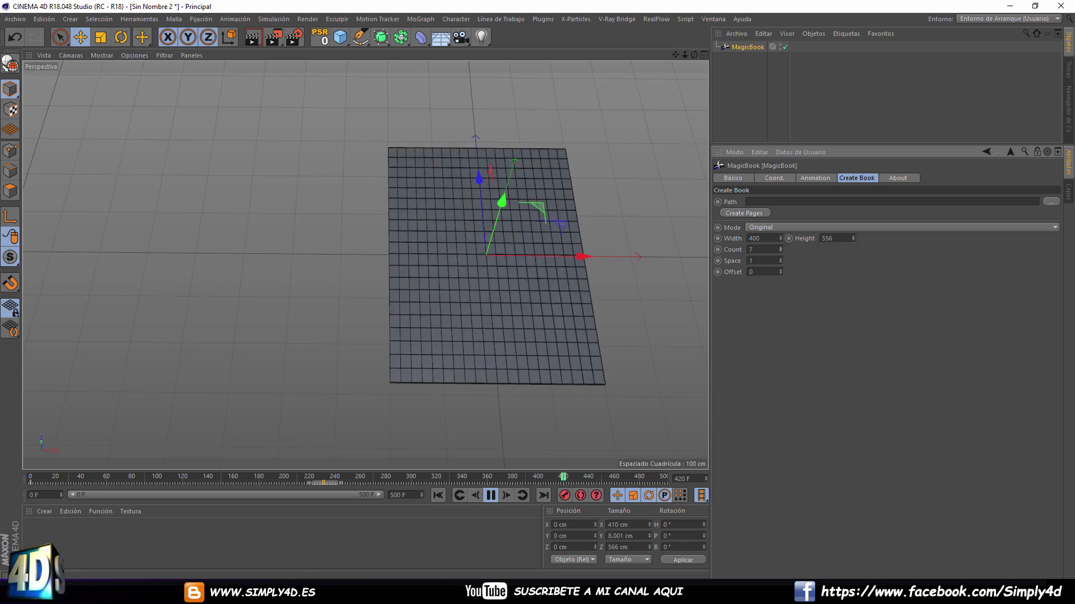
click(780, 248)
click(780, 248)
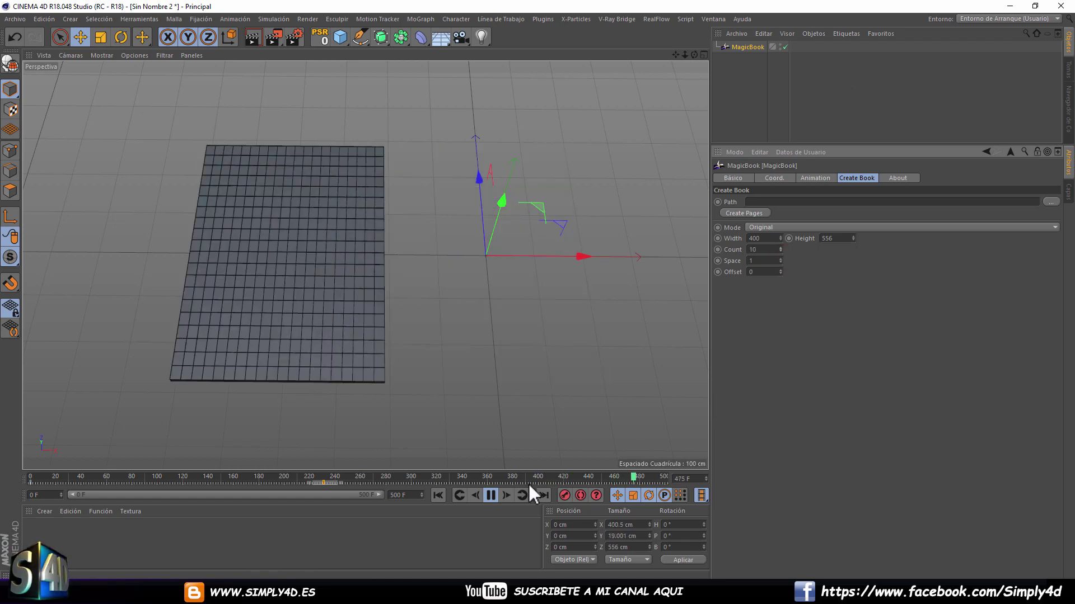
click(822, 179)
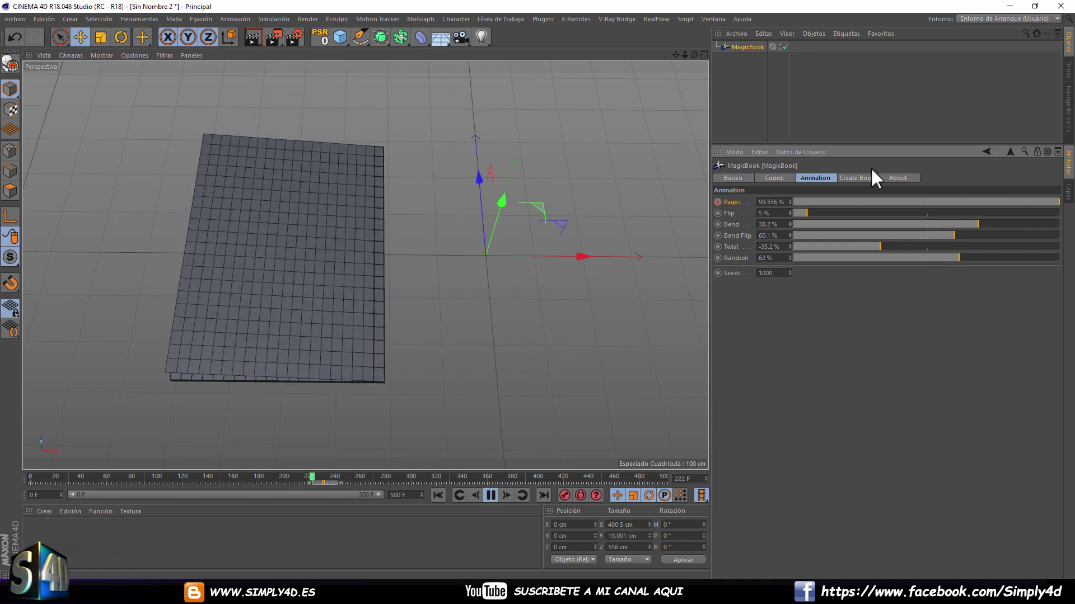
click(759, 132)
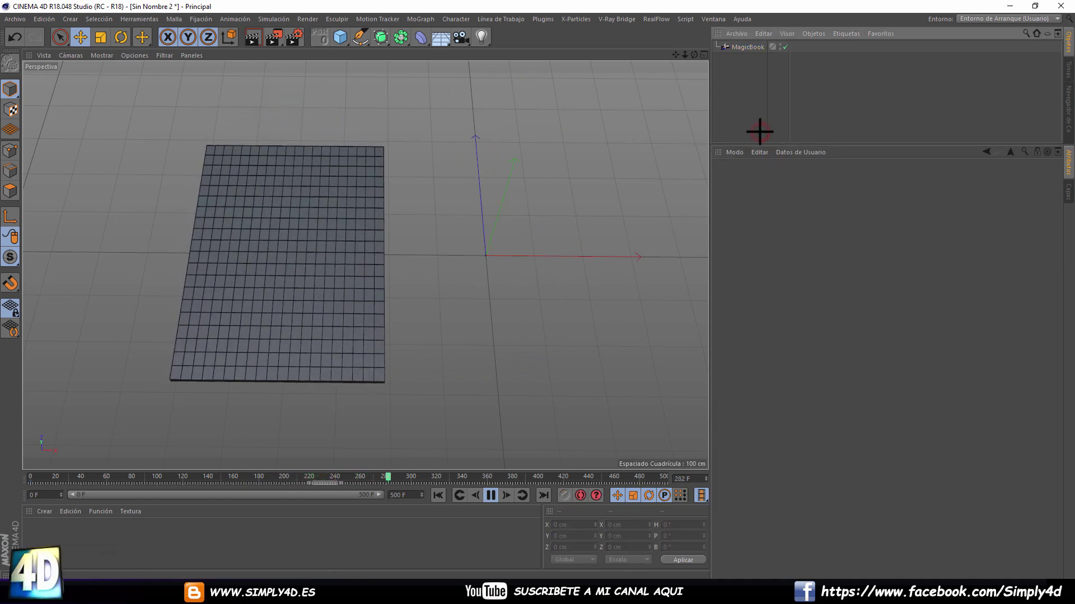
click(493, 496)
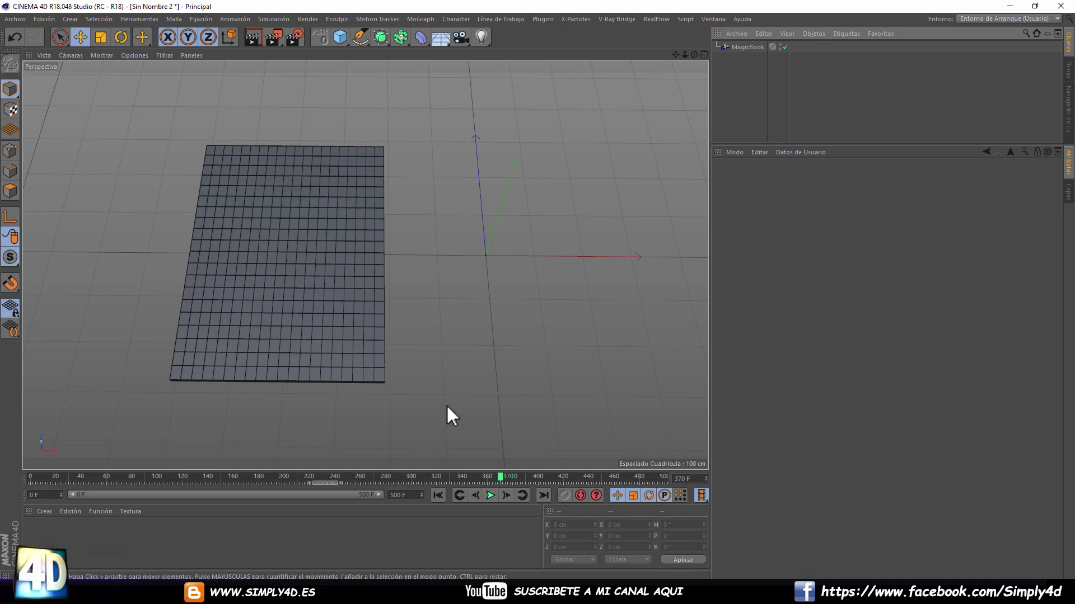
click(9, 19)
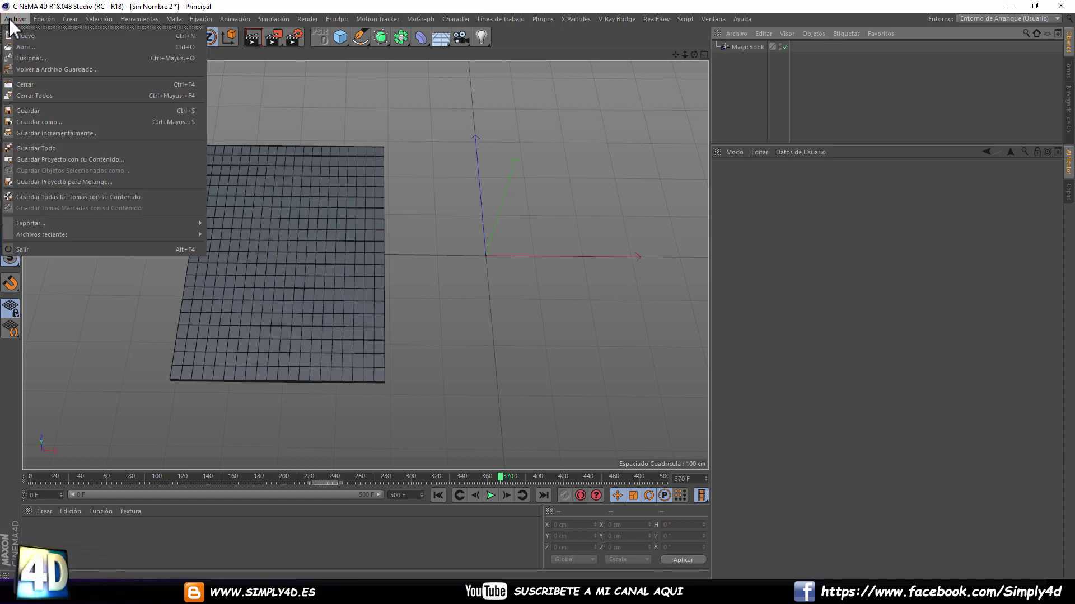
In the Open dialog, browse to the libro abriendose folder on the Desktop.
click(22, 46)
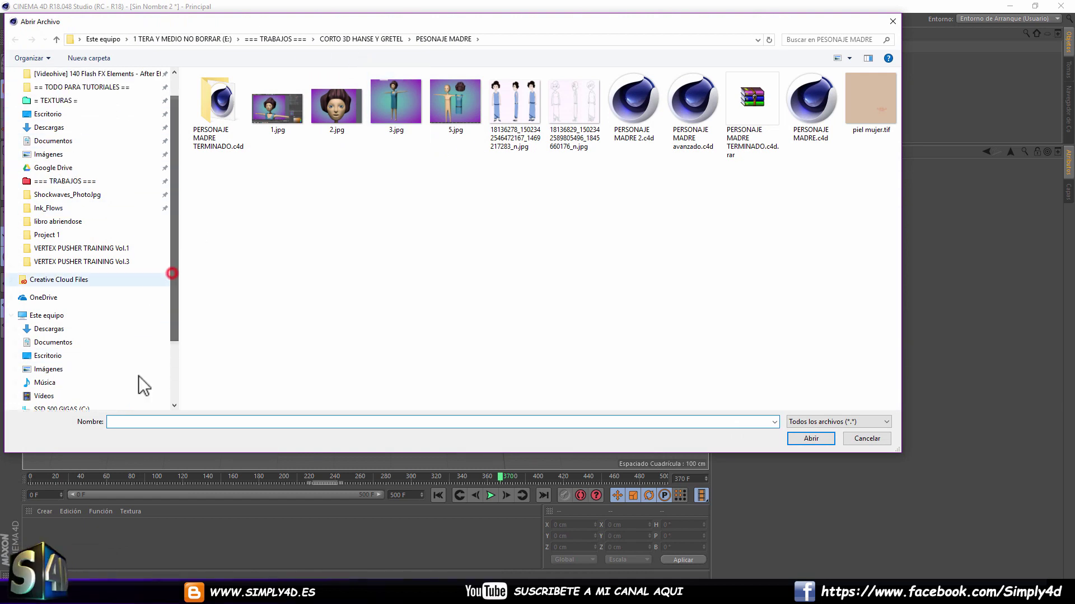
drag(174, 280, 173, 380)
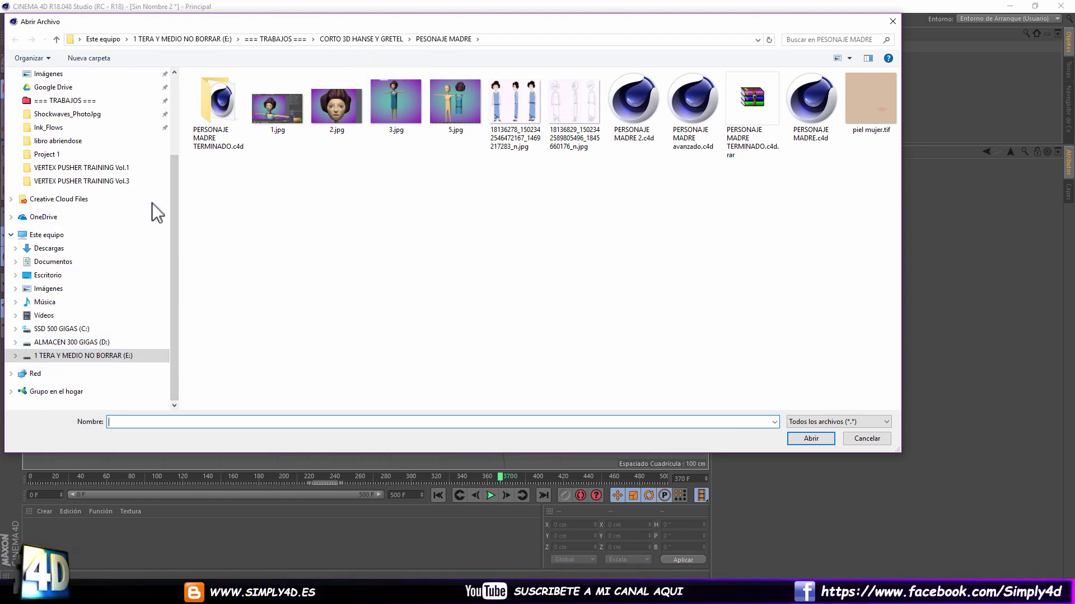
drag(174, 203, 177, 167)
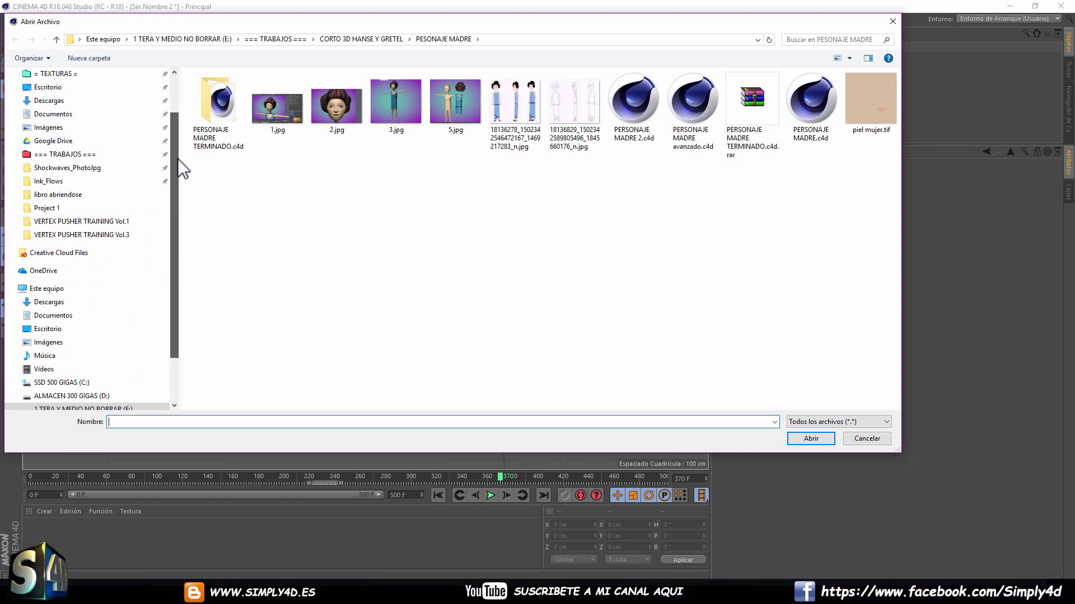
click(47, 87)
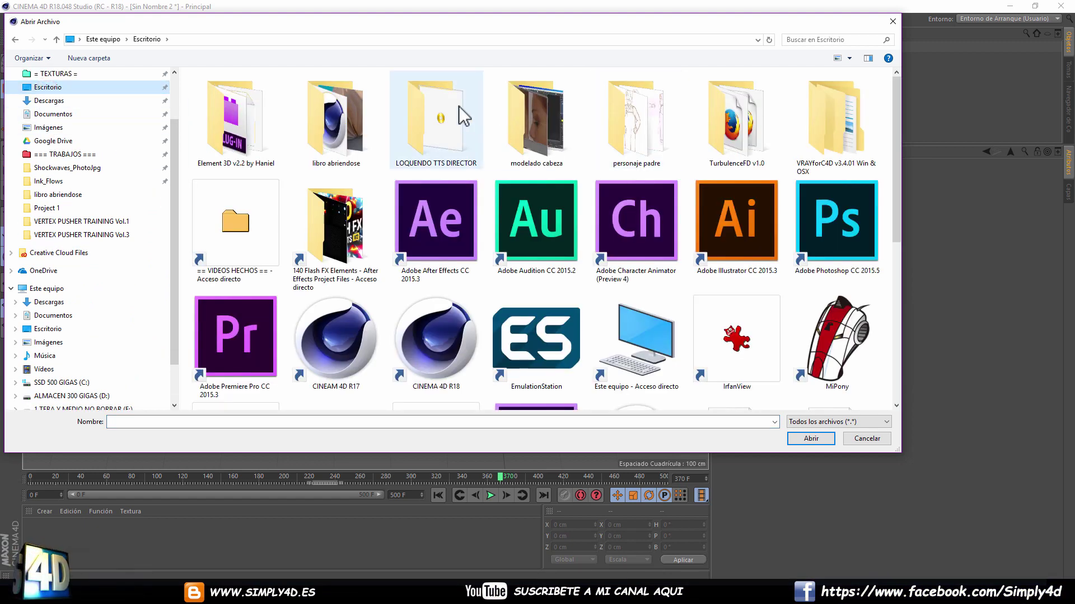
double_click(364, 120)
Load libro abriendose.c4d, enlarge the object list to show Plano, and rewind to frame 0.
double_click(233, 116)
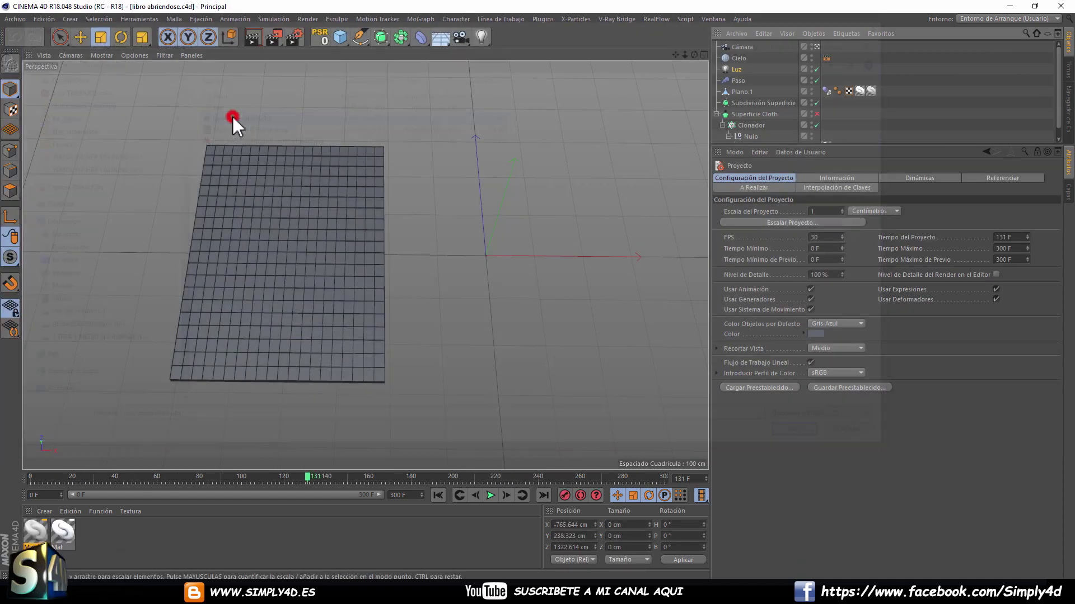
alt+drag(506, 234, 524, 248)
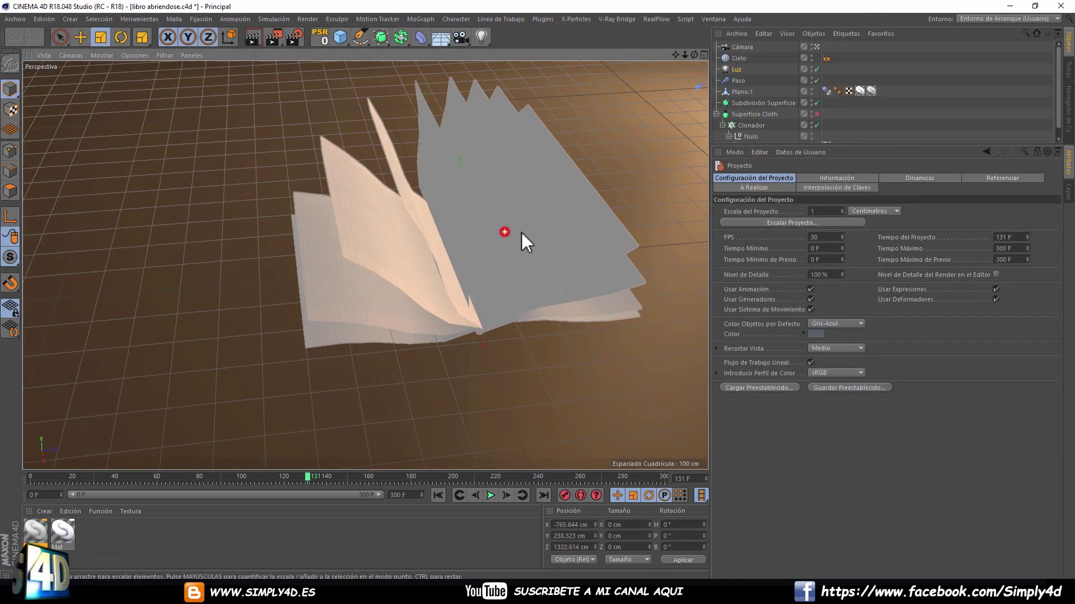
drag(777, 144, 776, 249)
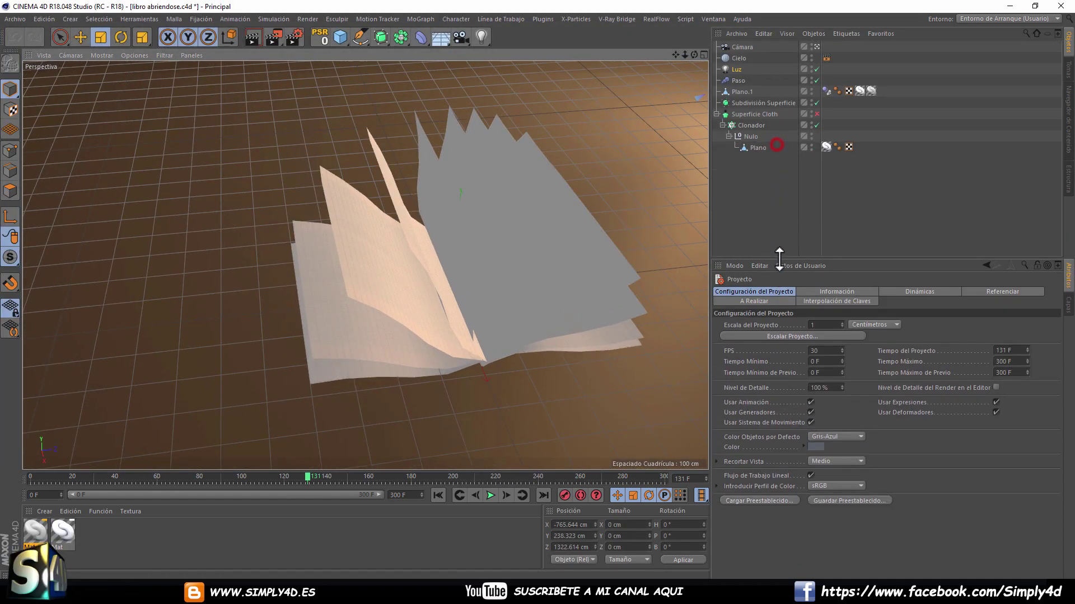
drag(358, 479, 29, 479)
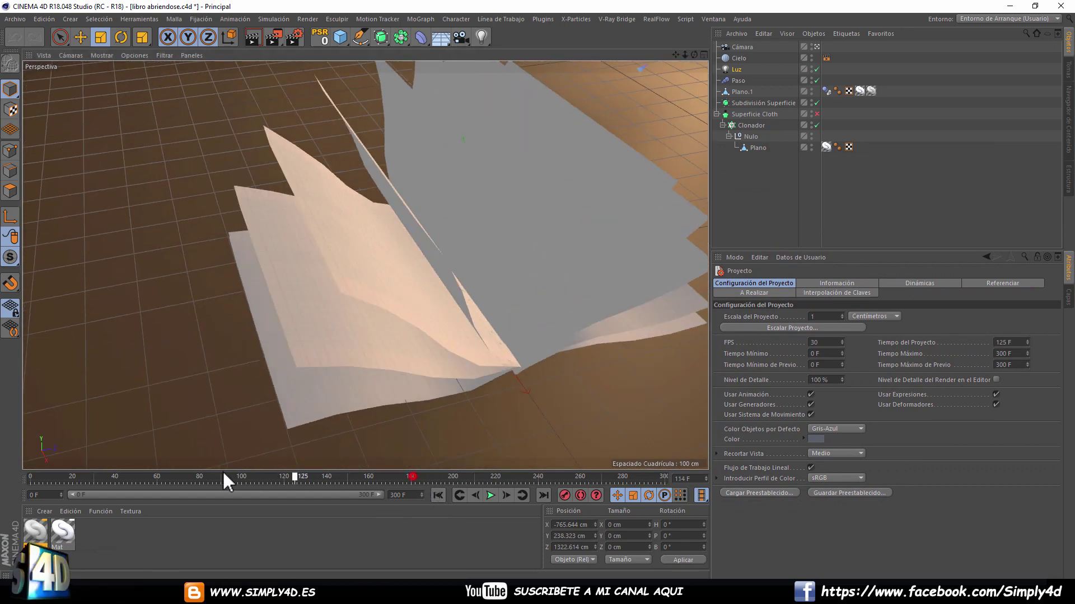
Switch to Gouraud Shading (Lines) and scrub the timeline to watch the cloth pages flip.
click(102, 54)
click(115, 82)
scroll(512, 208, up, 3)
mouse_move(513, 207)
alt+mouse_down()
mouse_move(531, 210)
mouse_move(532, 237)
mouse_move(522, 226)
alt+mouse_up()
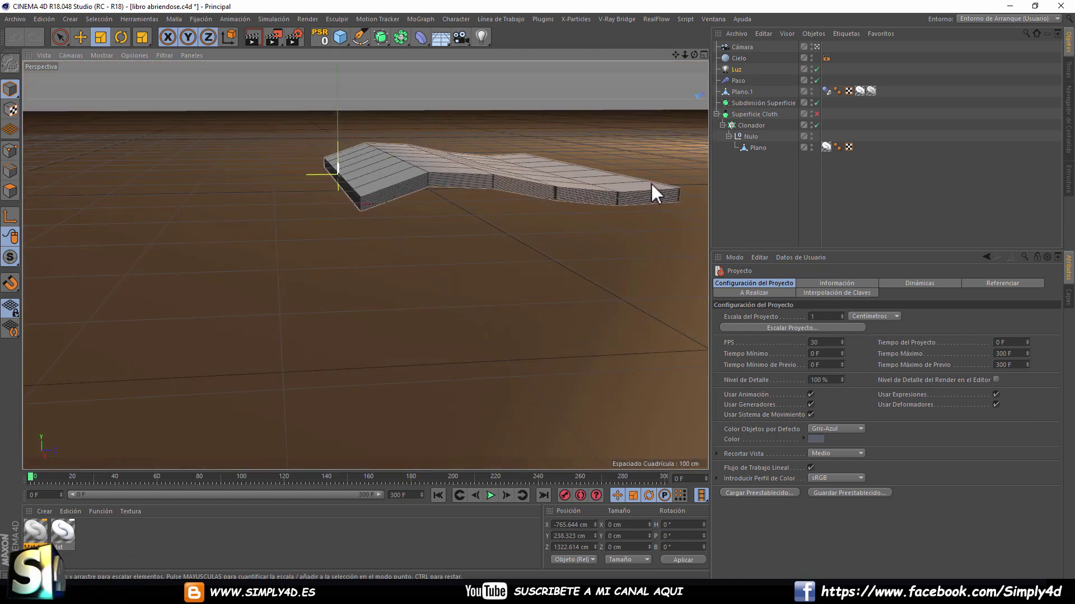
drag(36, 475, 301, 477)
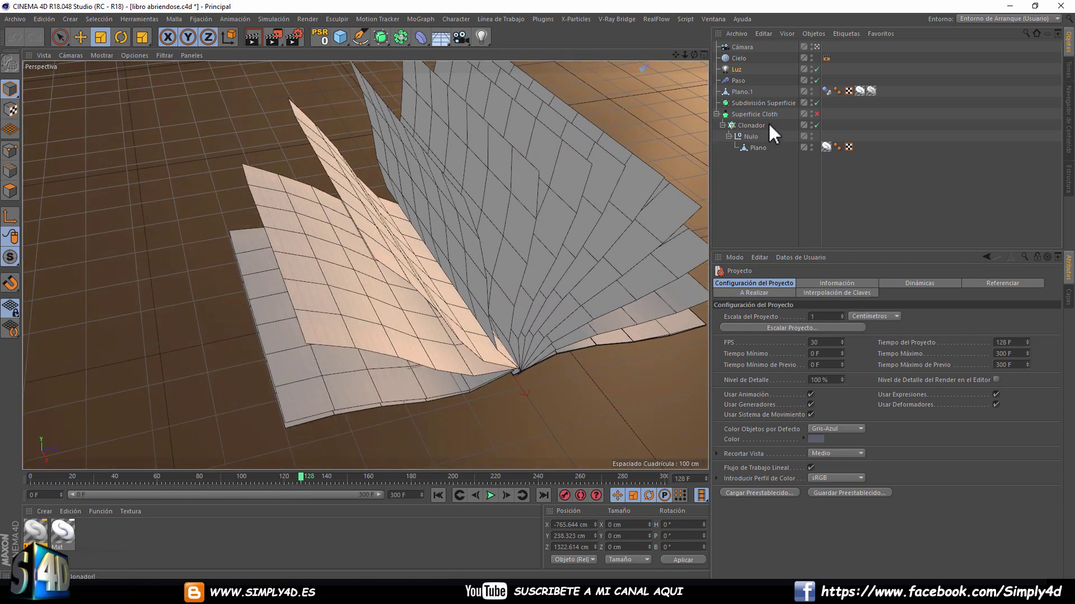
mouse_move(312, 476)
mouse_down()
mouse_move(549, 471)
mouse_move(229, 477)
mouse_move(19, 466)
mouse_up()
In a new scene, add a plane 571.724 cm wide with 11 width segments, shown with lines.
click(15, 19)
click(339, 36)
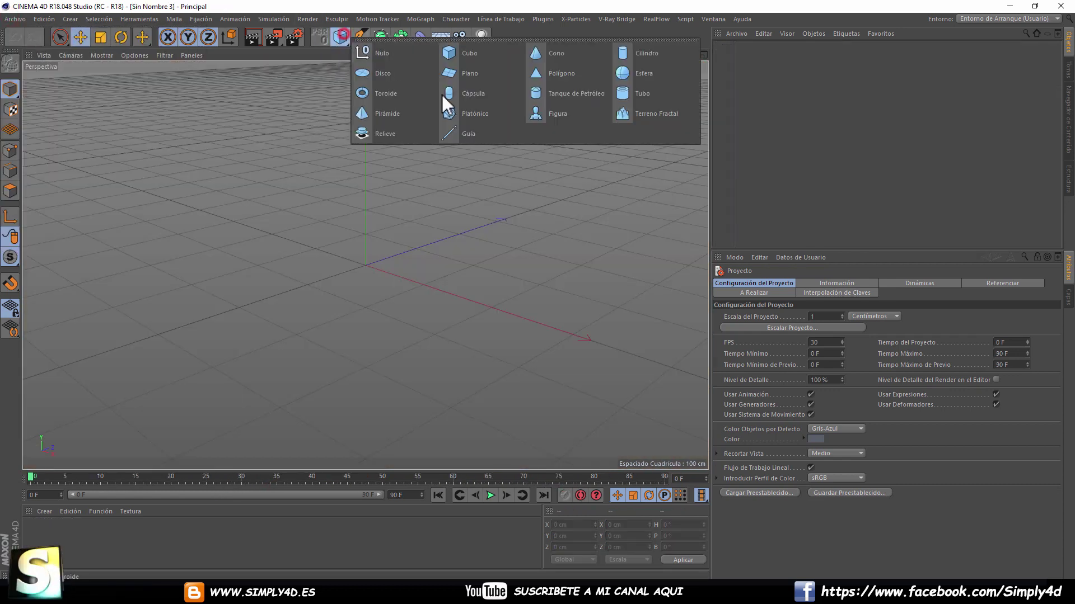
click(470, 80)
mouse_move(488, 307)
mouse_down()
mouse_move(562, 331)
mouse_move(408, 236)
mouse_move(464, 220)
mouse_move(107, 75)
mouse_up()
click(102, 55)
click(117, 83)
mouse_move(183, 124)
alt+mouse_down()
mouse_move(442, 234)
mouse_move(763, 313)
alt+mouse_up()
drag(834, 329, 839, 359)
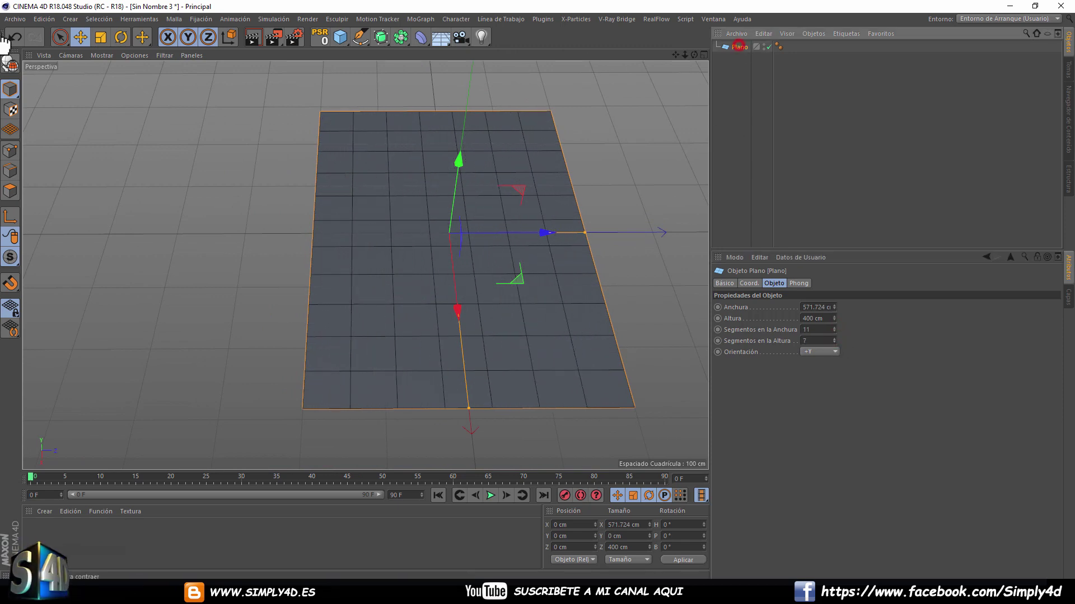
Add a Cloth tag to the plane and select all points along its left edge.
right_click(727, 49)
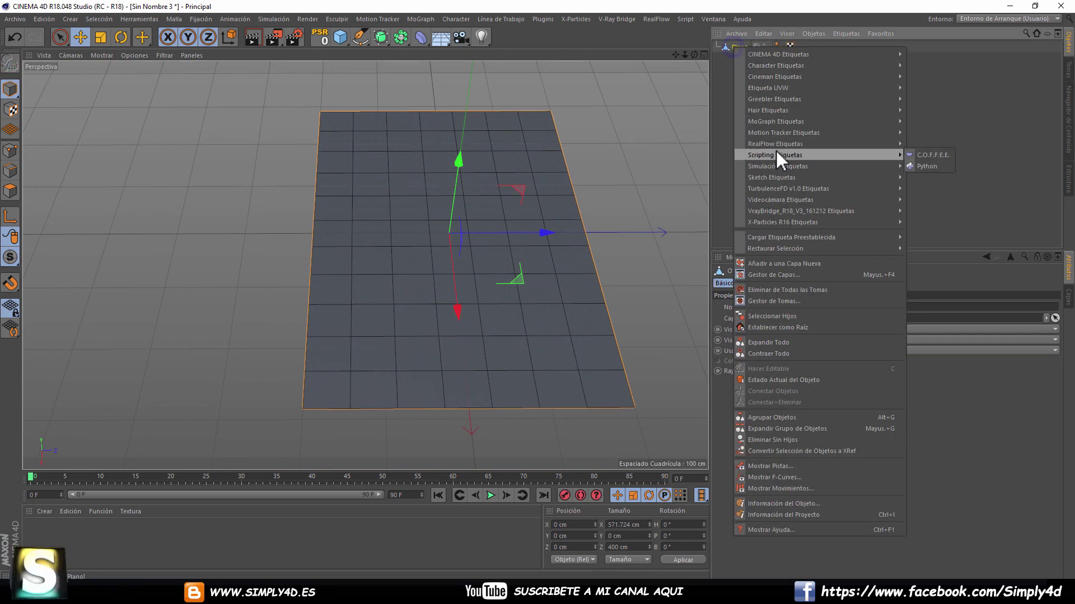
mouse_move(778, 166)
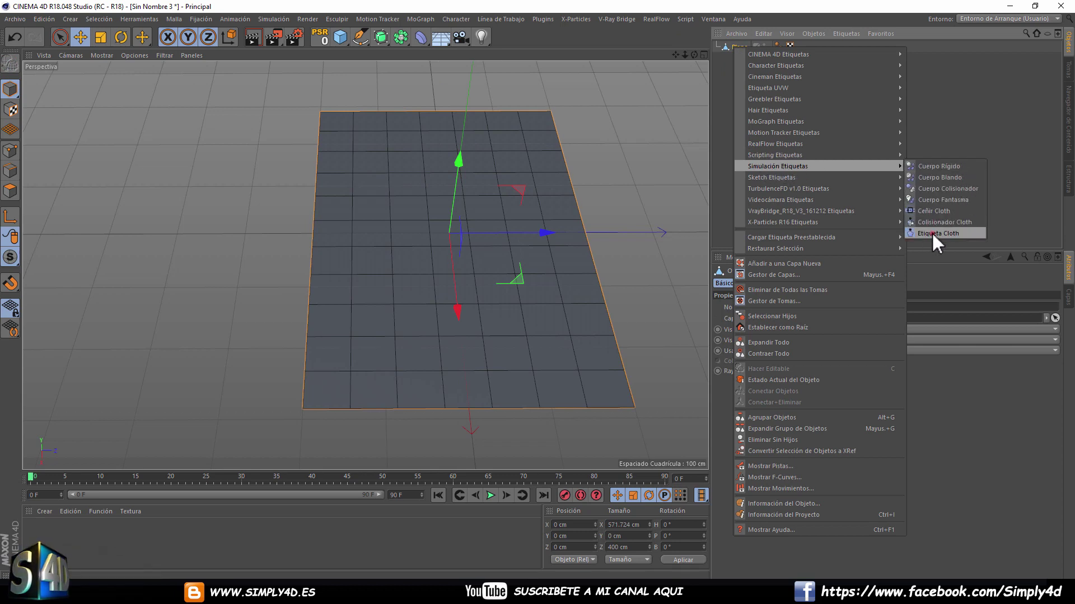
click(931, 233)
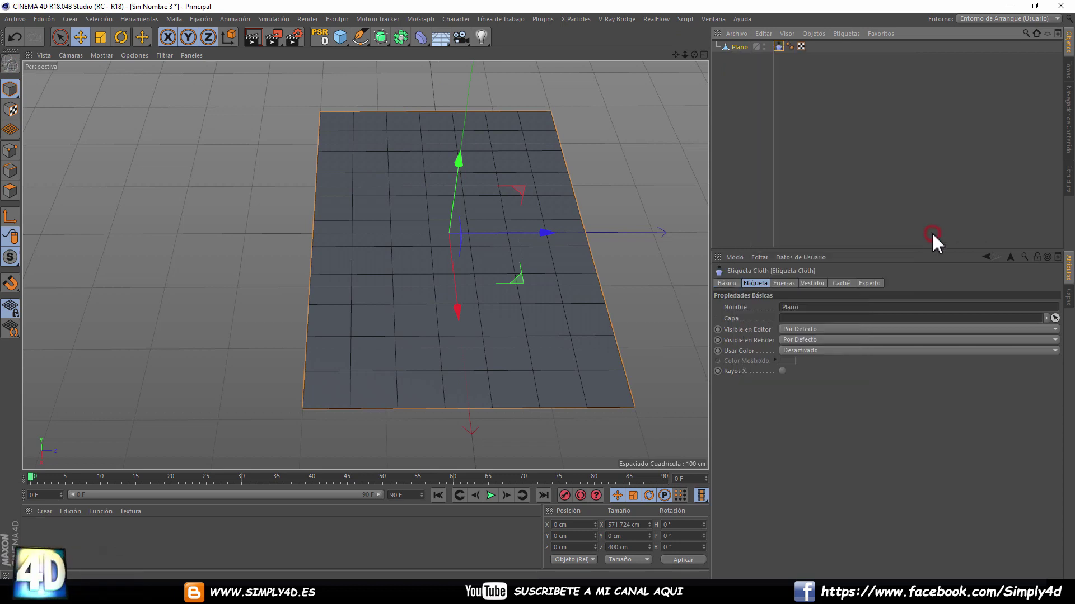
click(10, 150)
drag(62, 42, 87, 54)
drag(321, 107, 316, 175)
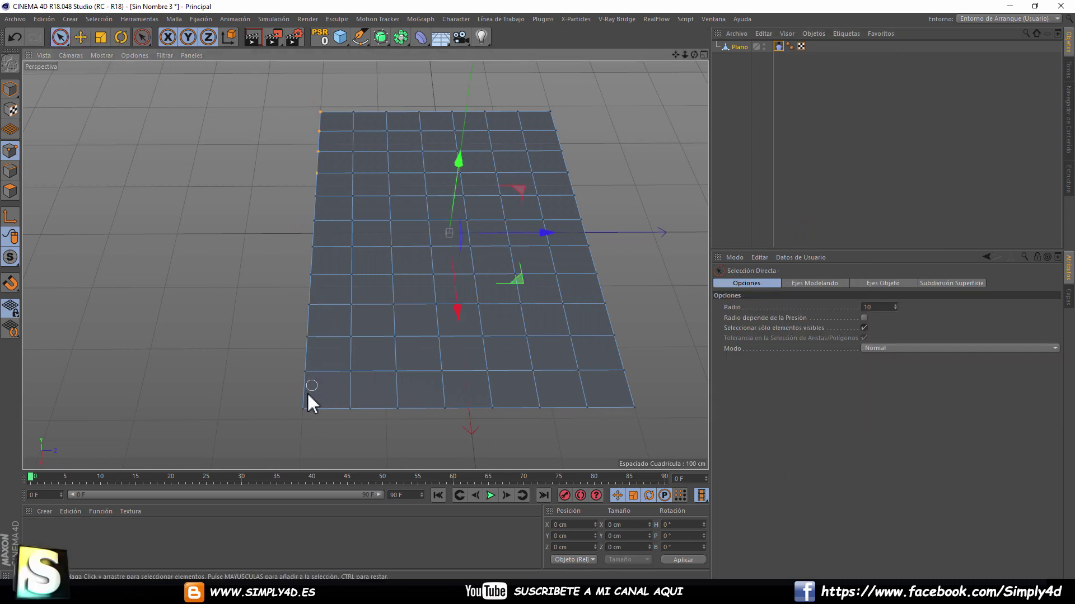
drag(308, 360, 313, 174)
click(318, 113)
Fix the selected edge points with Dresser > Fix Points Set, then play and rewind the simulation.
click(778, 48)
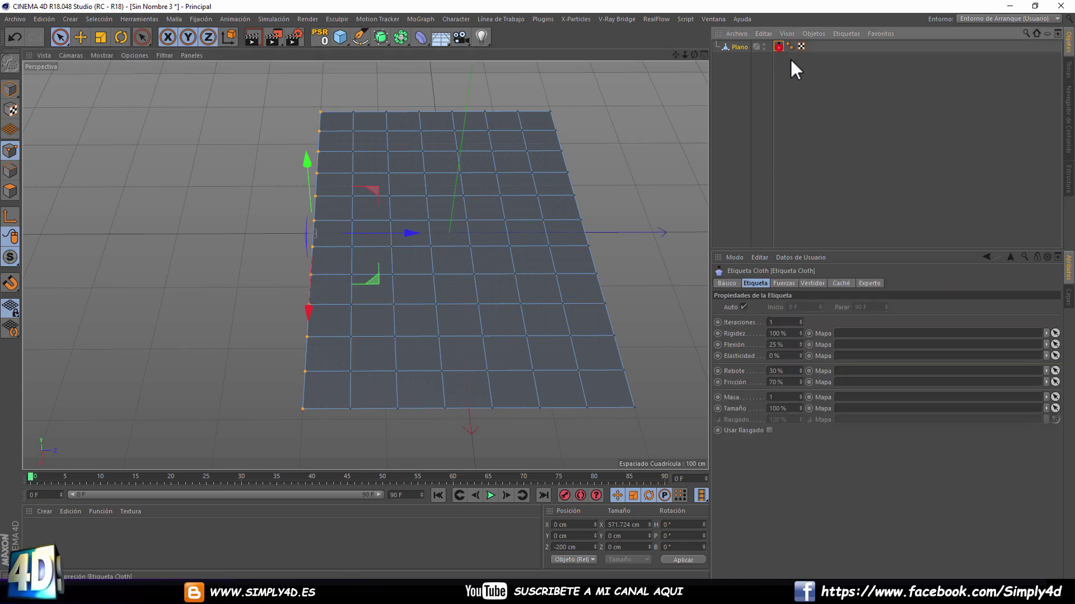
click(805, 283)
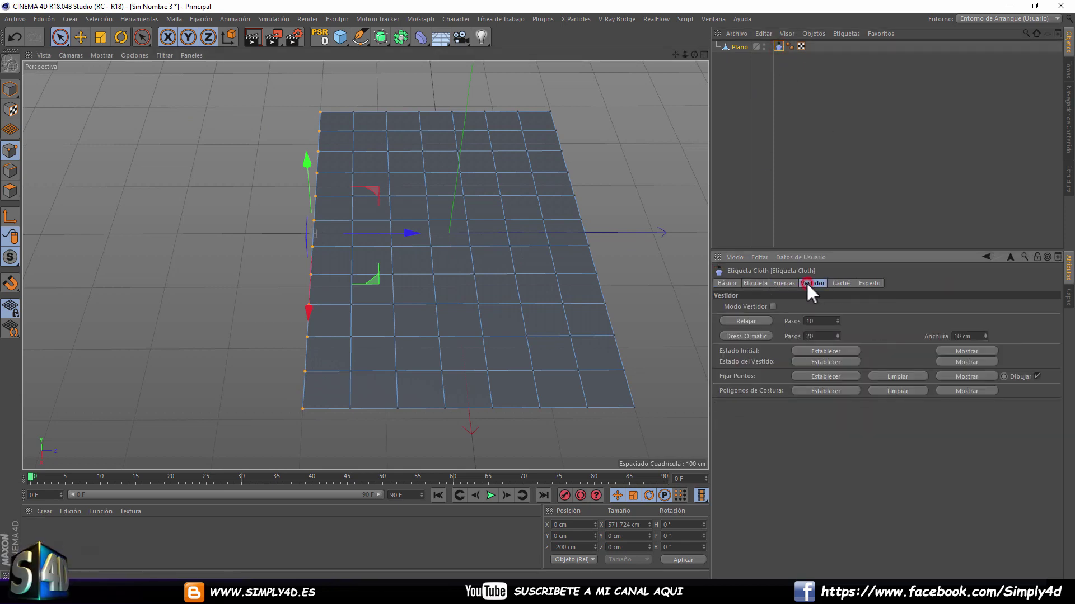
click(821, 376)
click(491, 495)
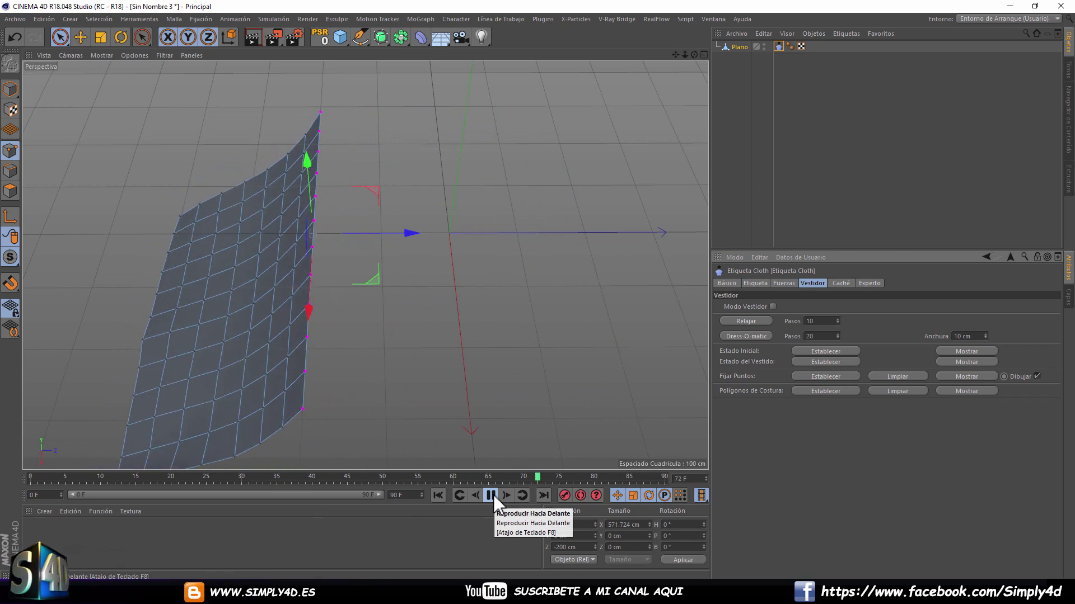
click(493, 495)
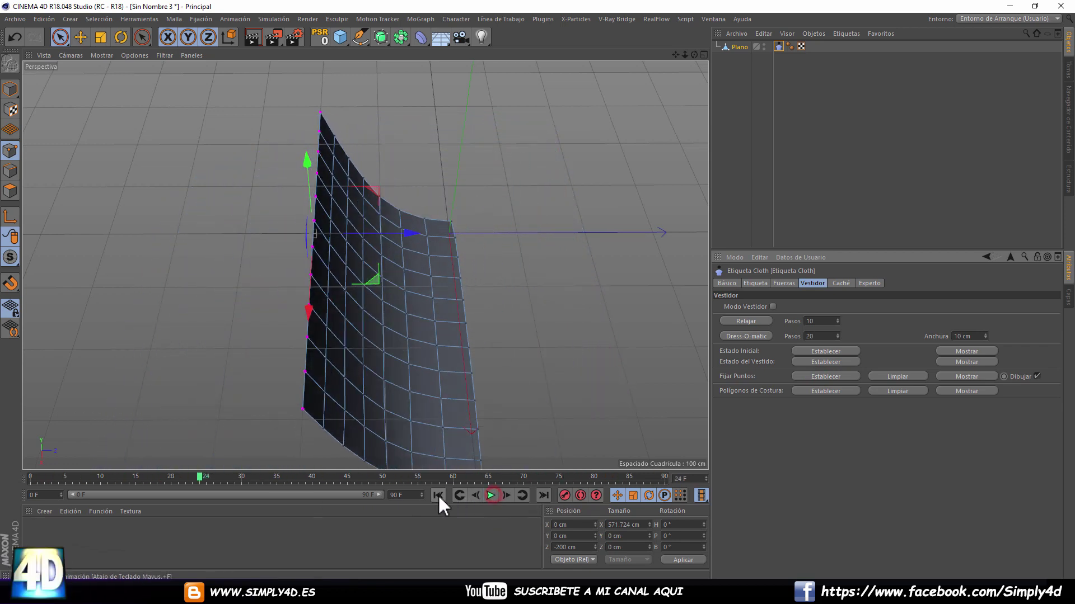
click(437, 495)
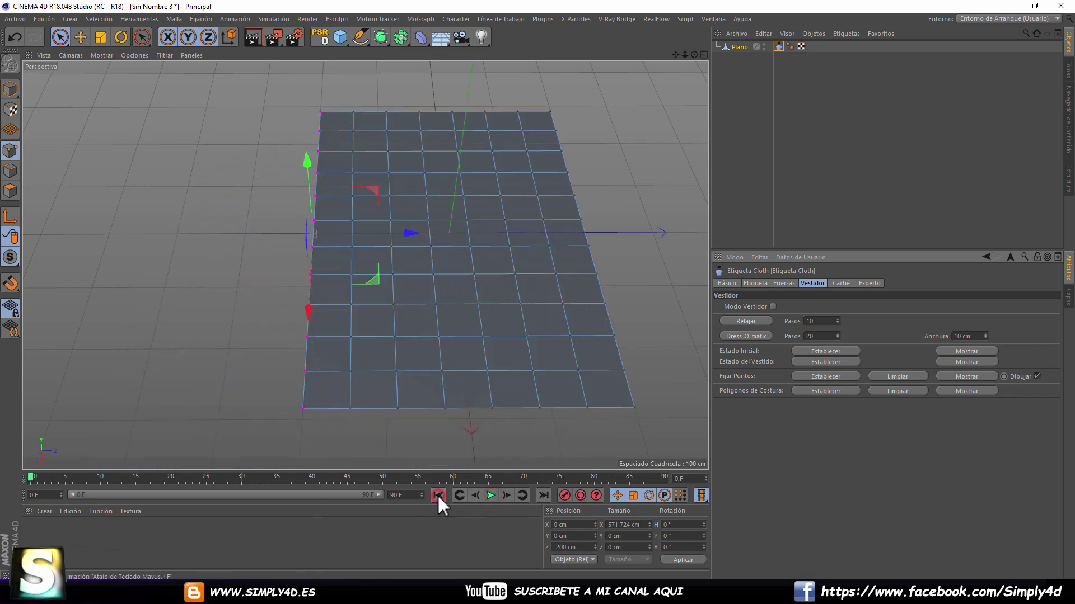
click(334, 39)
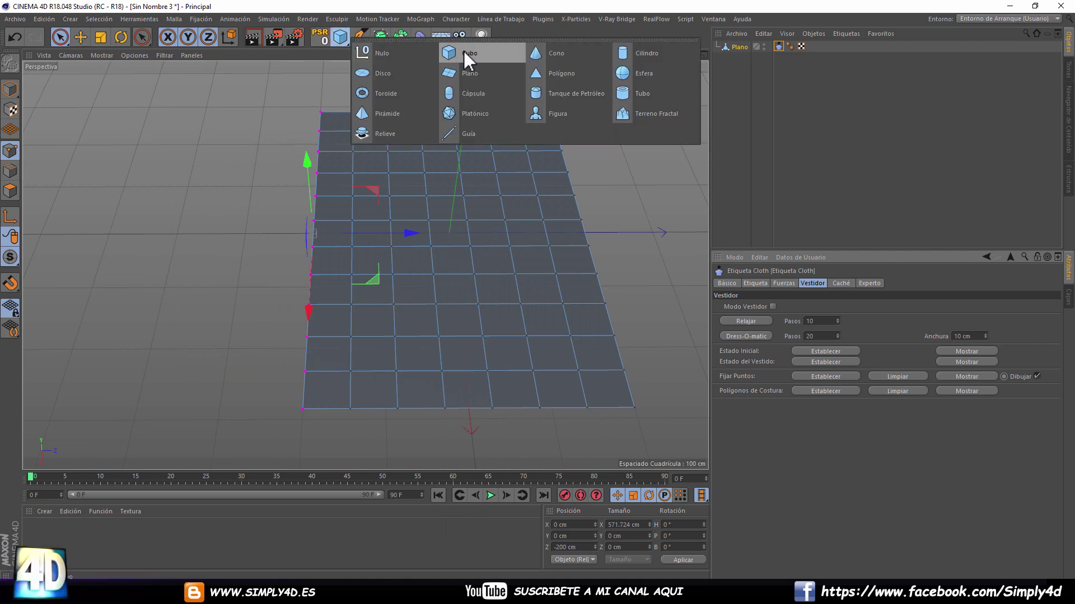
Make an editable cube slab about 998 cm wide and 24.8 cm thick below the plane.
click(463, 53)
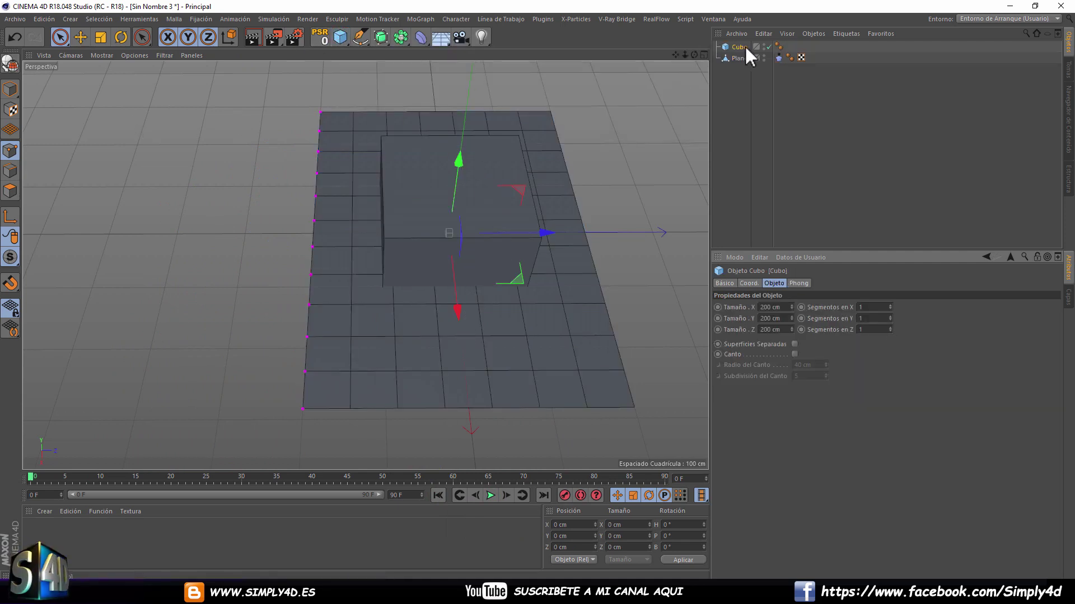
key(c)
click(103, 38)
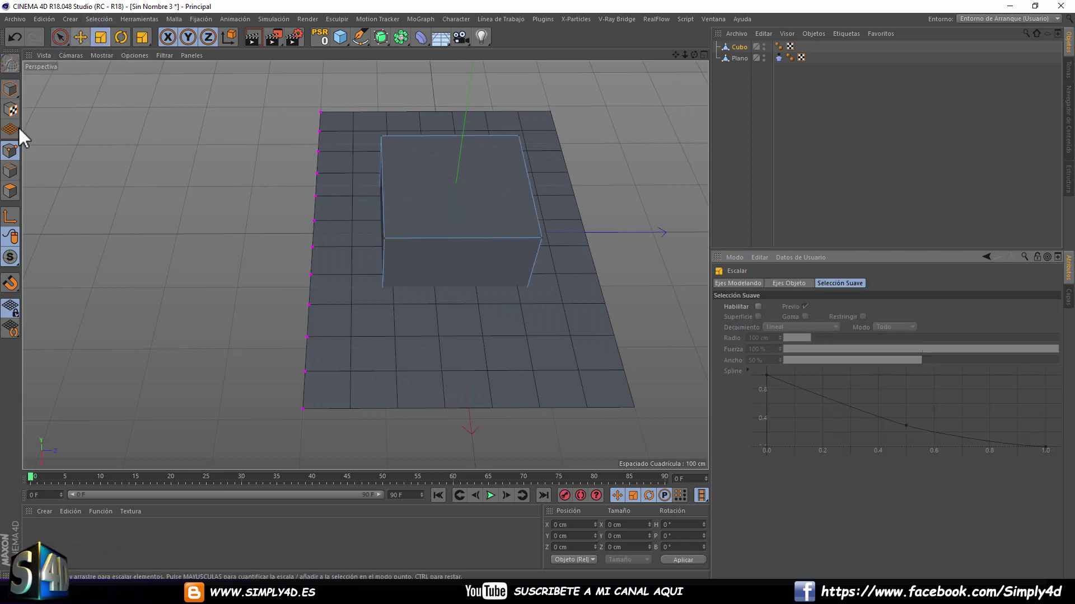
click(10, 89)
mouse_move(461, 148)
mouse_down()
mouse_move(458, 217)
mouse_move(413, 240)
mouse_move(896, 235)
mouse_up()
click(79, 37)
drag(451, 168, 459, 208)
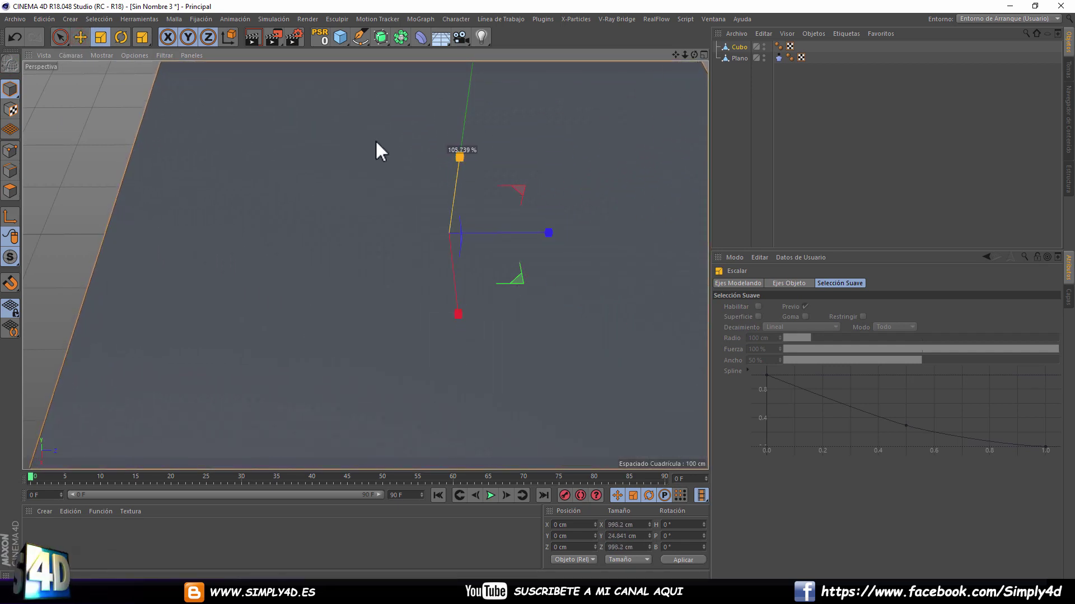
key(e)
drag(453, 162, 462, 186)
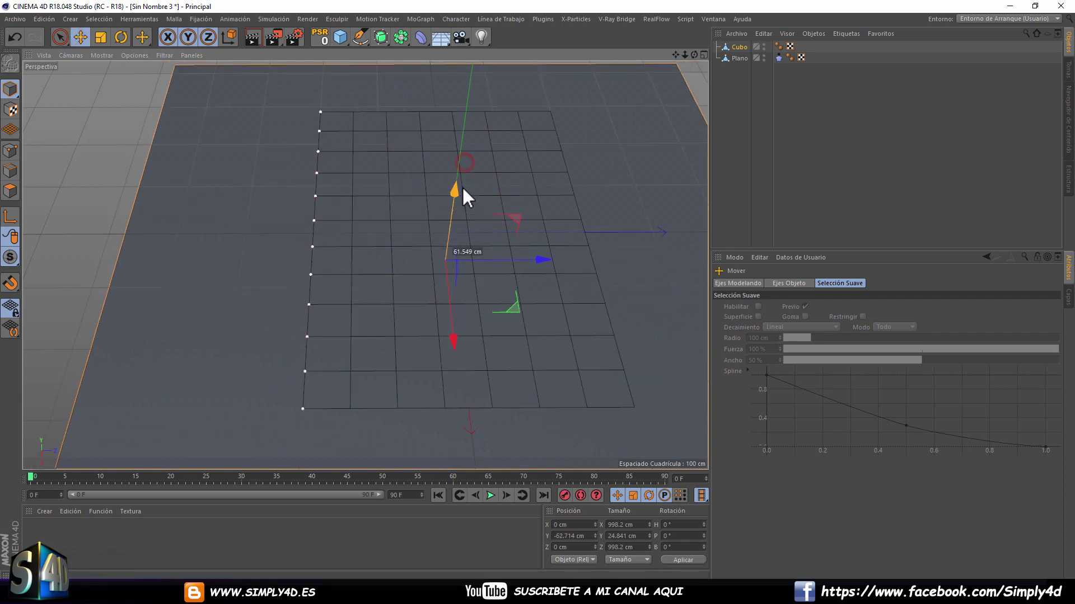
Apply a new material, Mat, to the plane and re-centre the slab beneath it.
double_click(72, 541)
drag(35, 532, 408, 372)
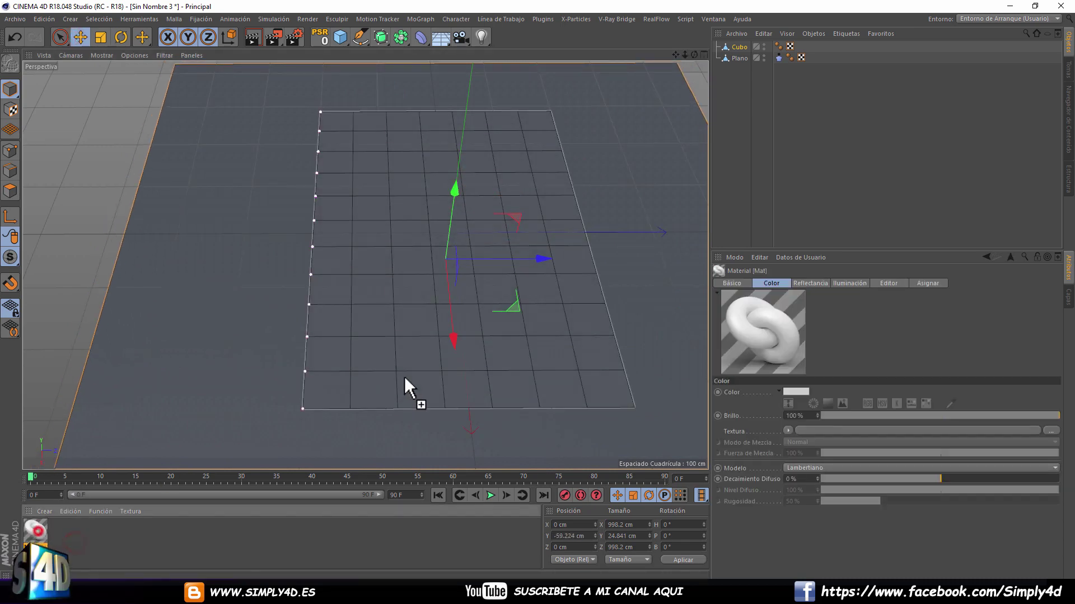
scroll(417, 366, down, 2)
alt+middle_drag(417, 367, 314, 278)
drag(492, 249, 566, 216)
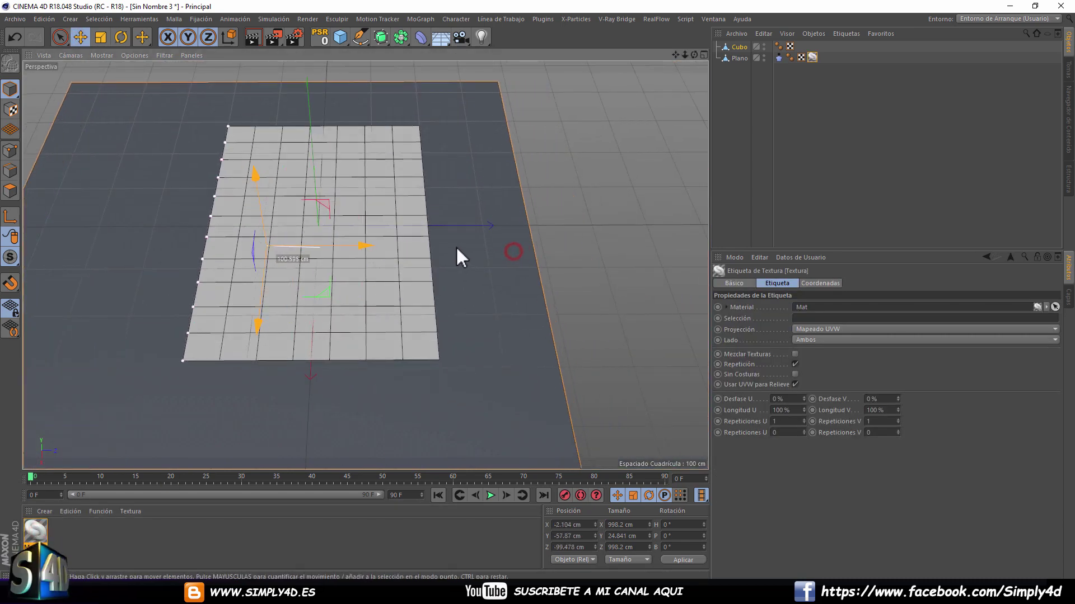
Give the cube a Cloth Collider tag and test-play the simulation.
right_click(734, 48)
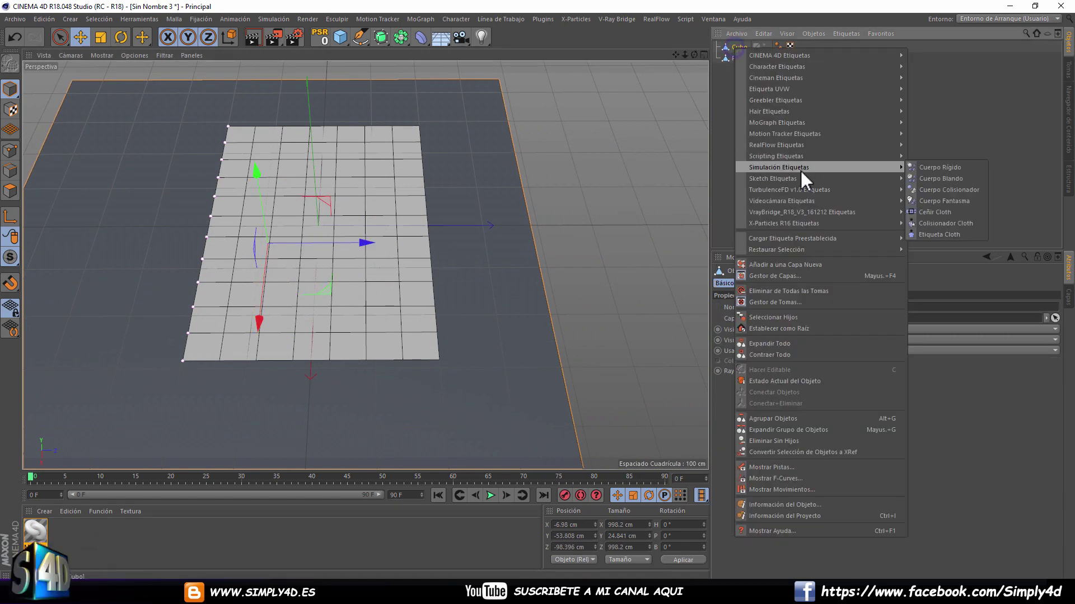
mouse_move(778, 167)
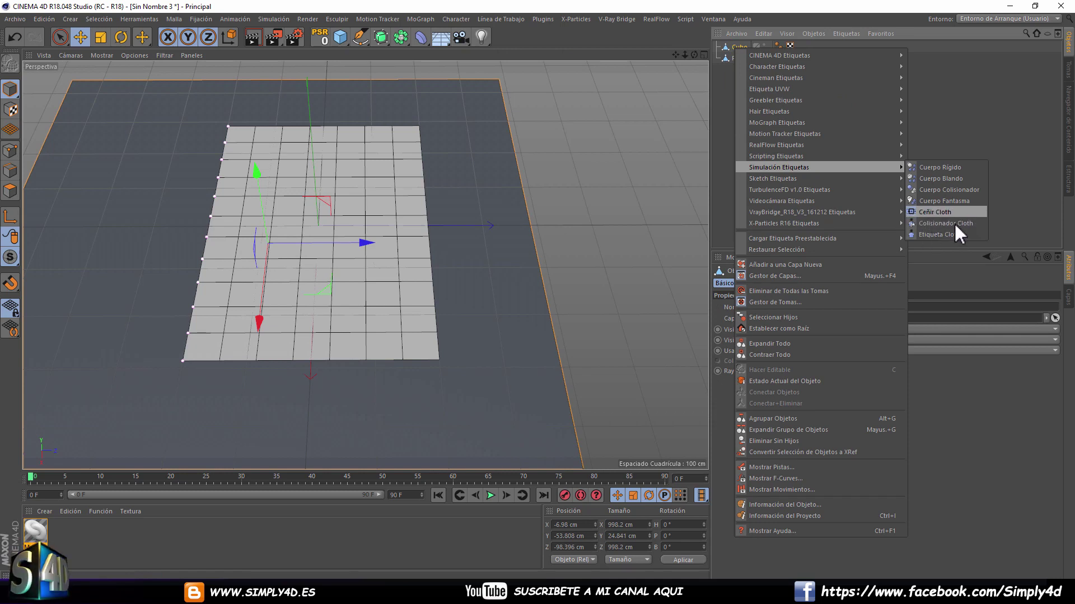
click(934, 224)
click(491, 496)
click(491, 492)
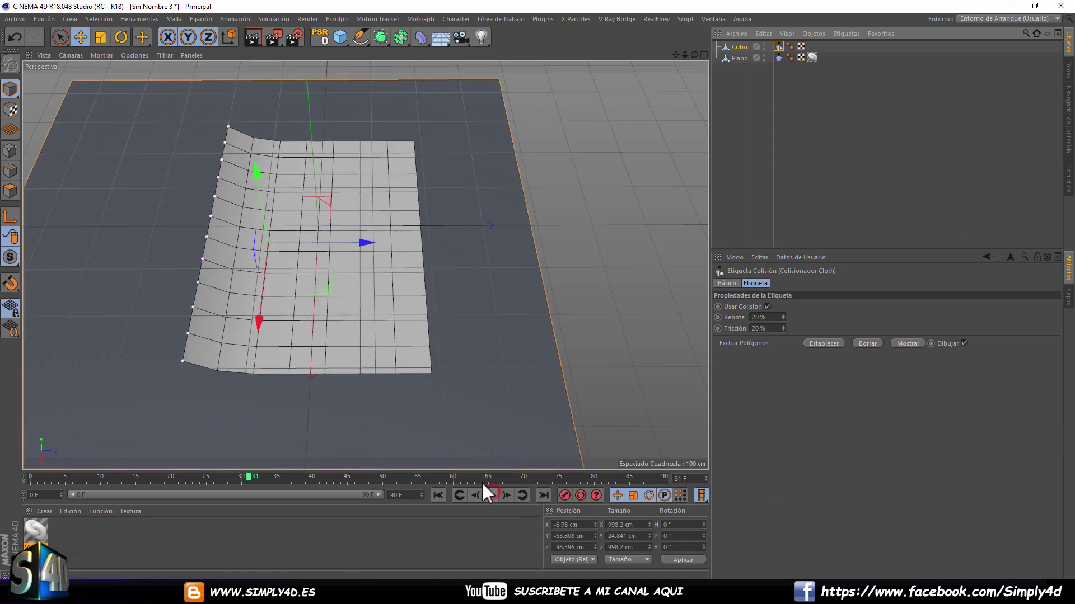
click(438, 495)
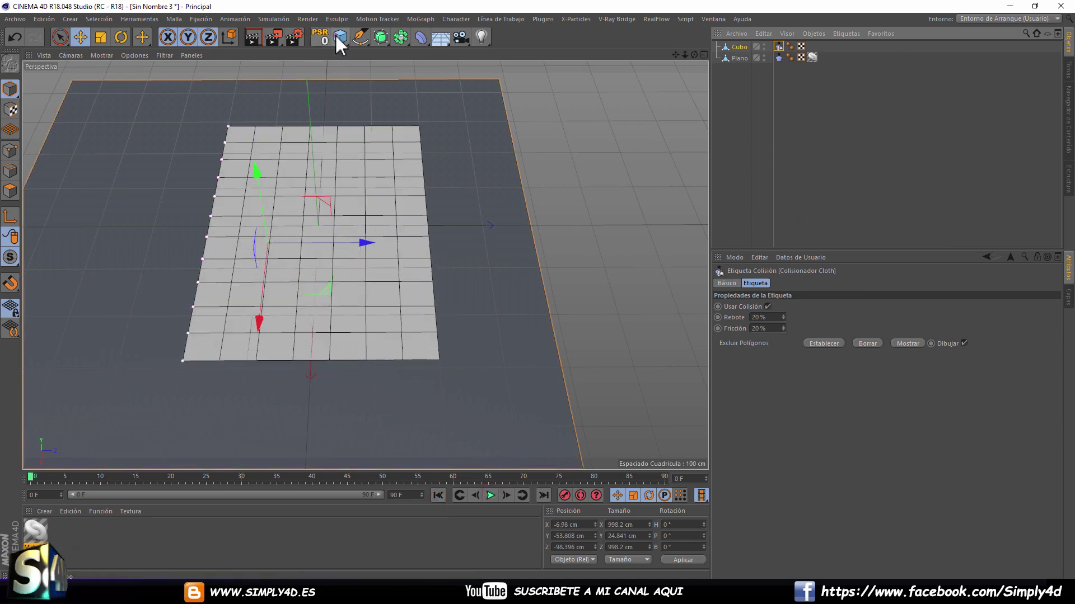
drag(337, 36, 398, 54)
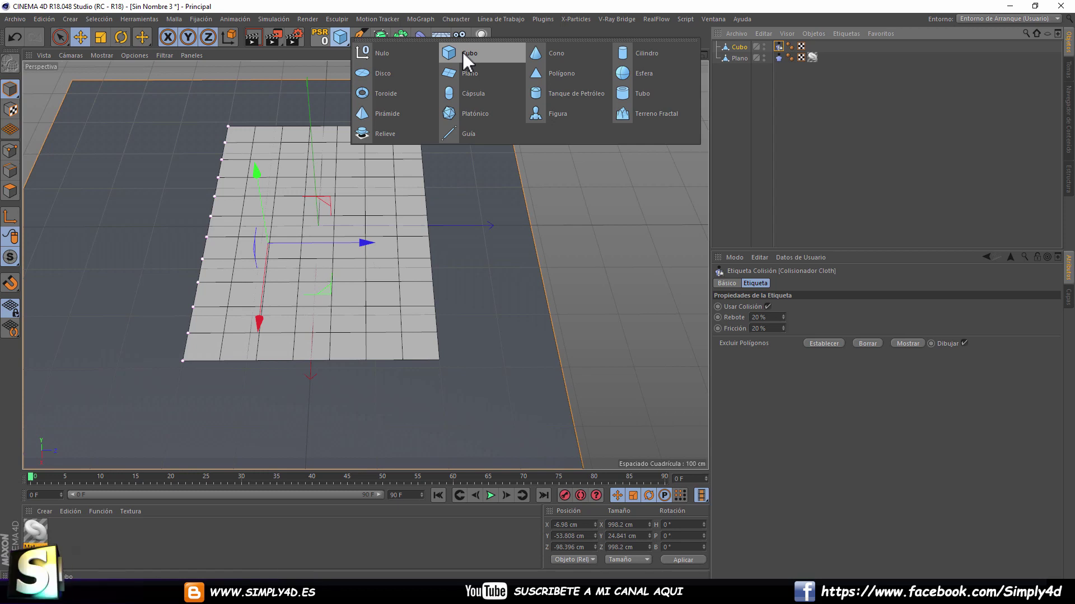
Add a second cube, Cubo.1, move it up and right, and make it editable.
click(463, 52)
mouse_move(400, 174)
alt+mouse_down()
mouse_move(382, 162)
mouse_move(357, 238)
mouse_move(361, 213)
alt+mouse_up()
middle_click(403, 208)
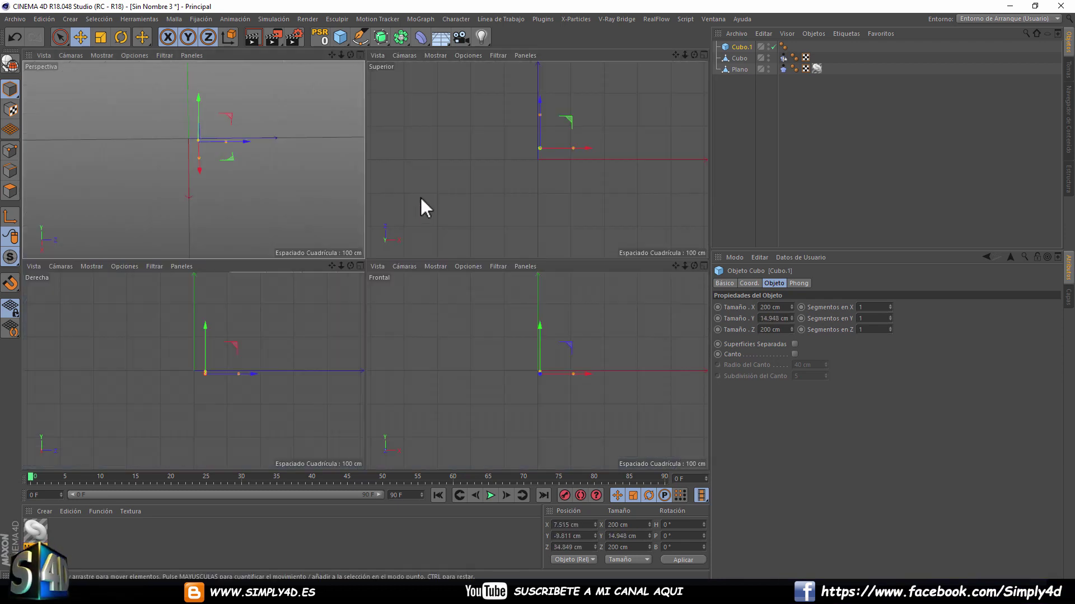
middle_click(330, 307)
mouse_move(440, 219)
mouse_down()
mouse_move(525, 223)
mouse_move(472, 220)
mouse_up()
click(10, 63)
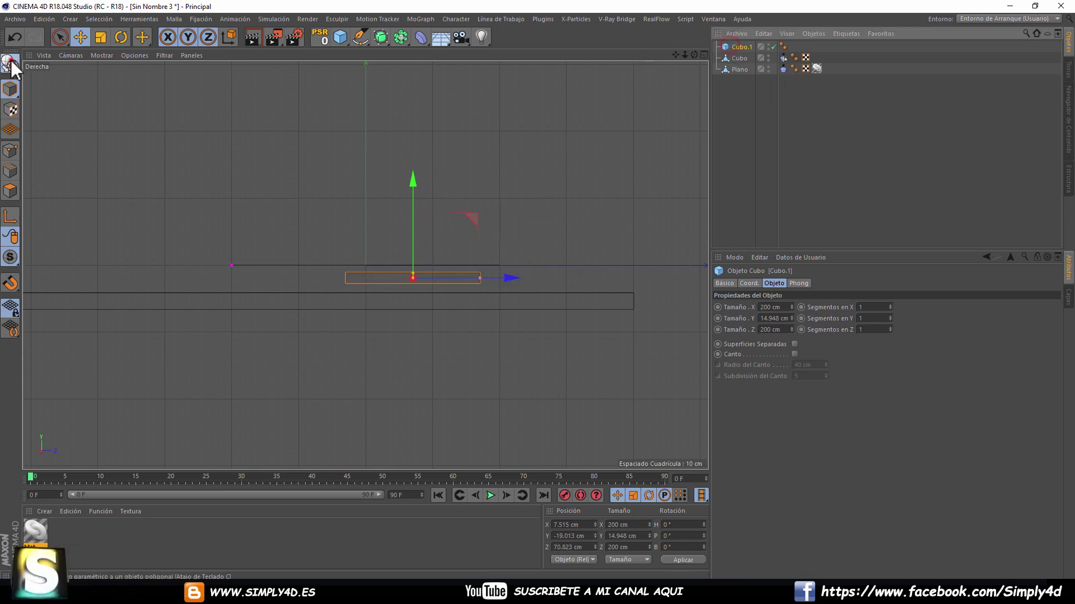
Copy the Colisionador Cloth tag onto Cubo.1 and test-play the cloth simulation.
ctrl+drag(778, 56, 804, 46)
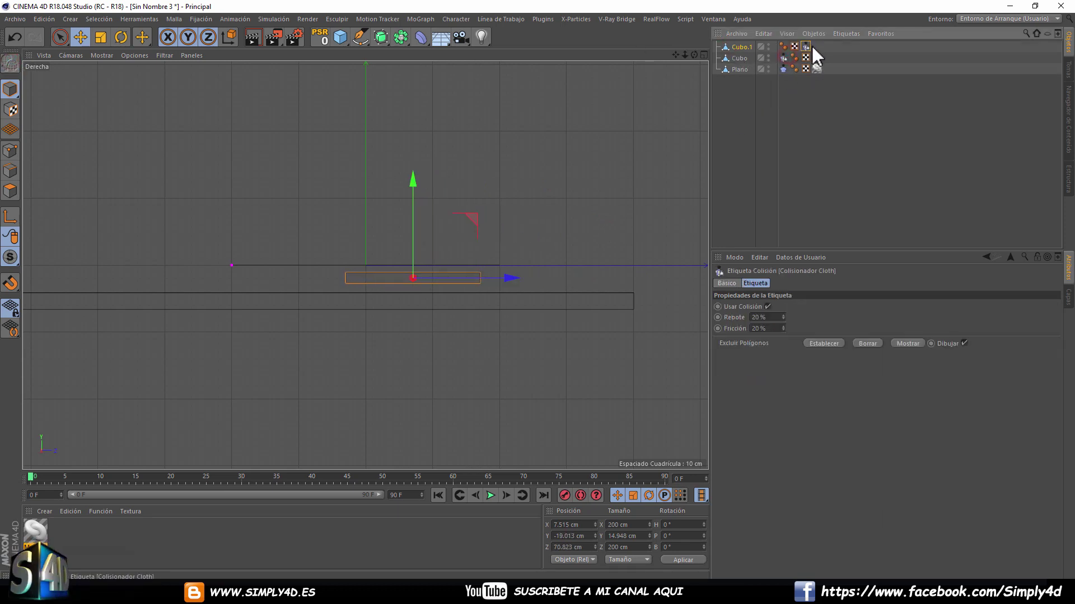
middle_click(421, 180)
middle_click(348, 162)
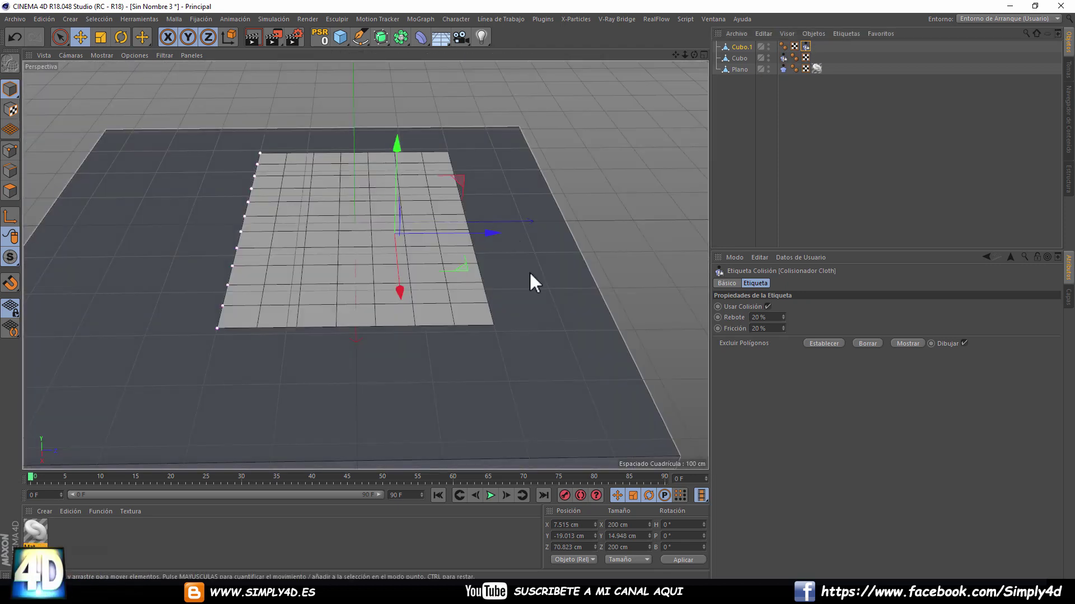
click(490, 496)
click(491, 496)
click(436, 495)
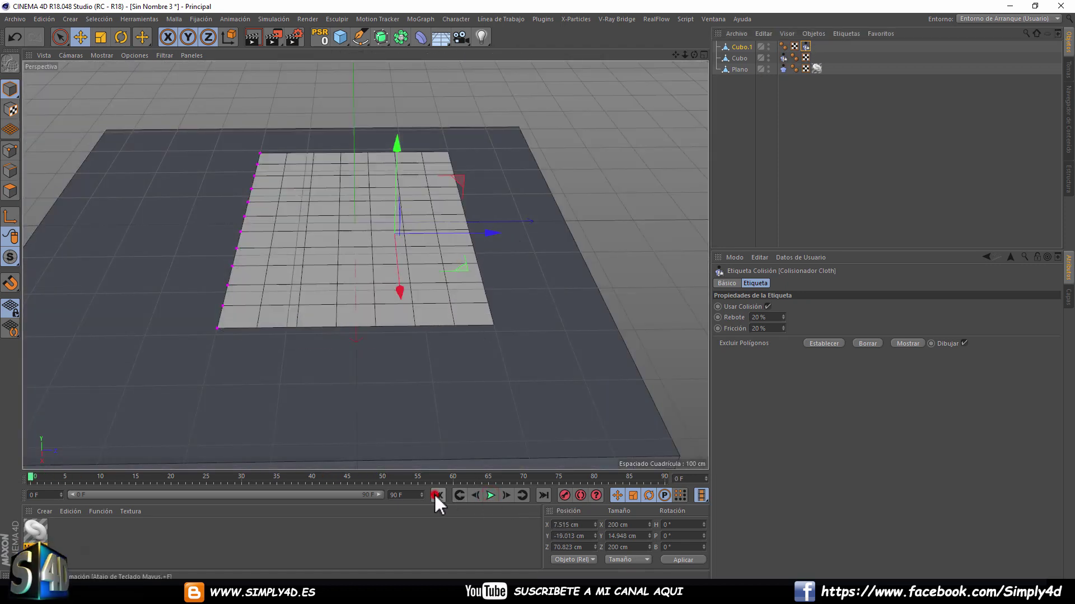
Scale Cubo.1 along X and Z to about 538 × 301 cm.
click(742, 44)
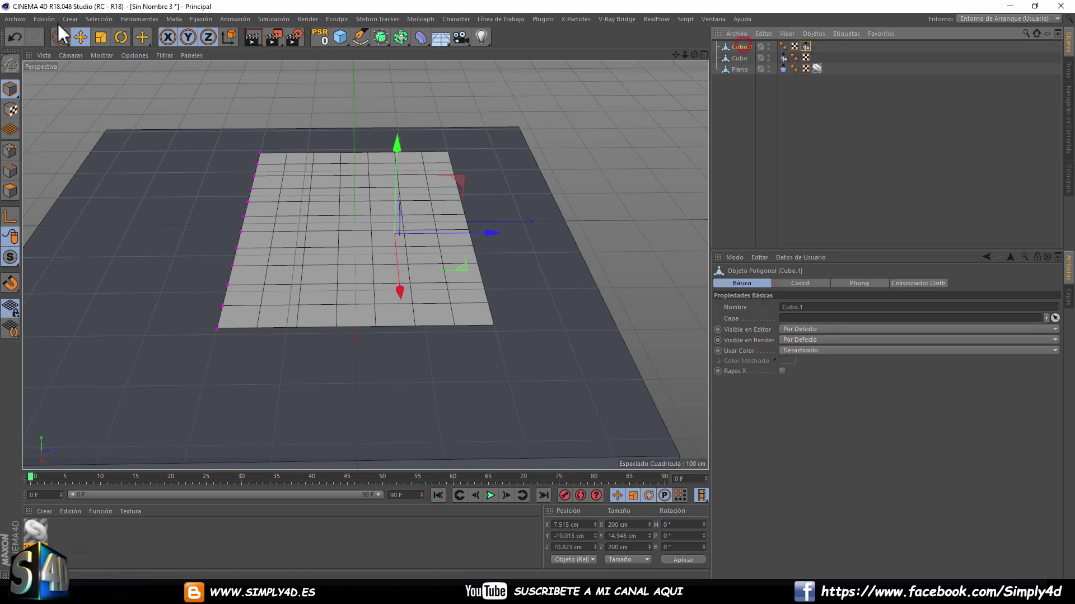
click(101, 37)
drag(402, 302, 411, 444)
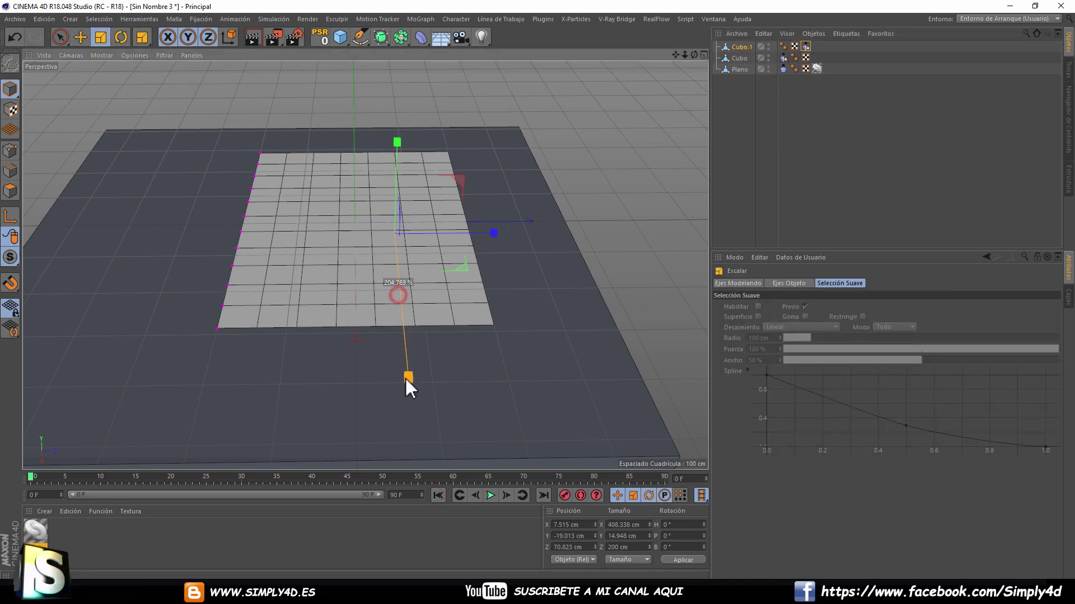
mouse_move(494, 233)
mouse_down()
mouse_move(555, 227)
mouse_move(546, 227)
mouse_up()
click(80, 33)
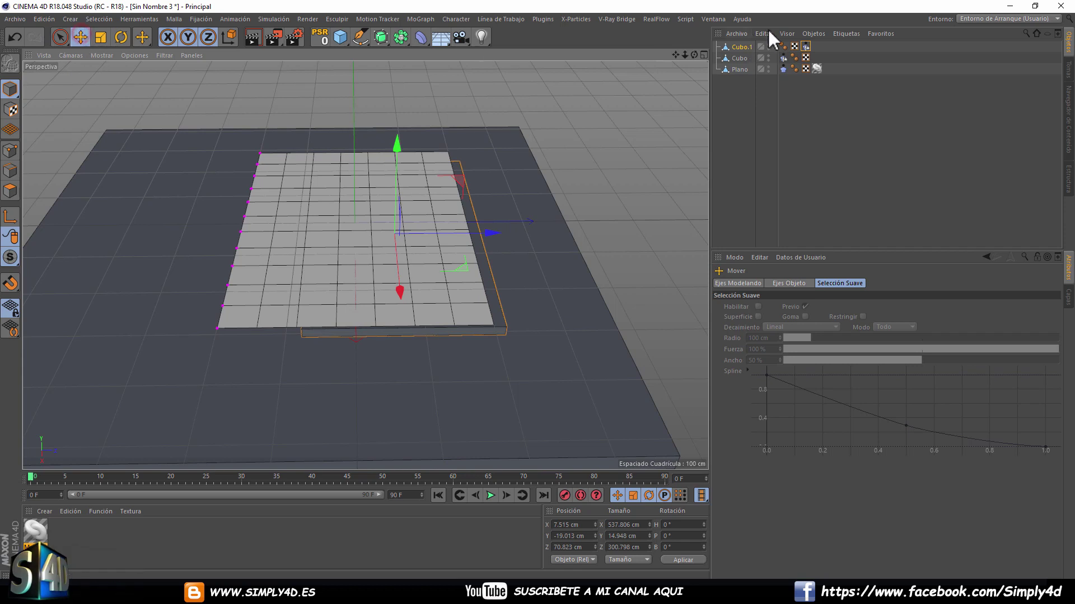
click(741, 47)
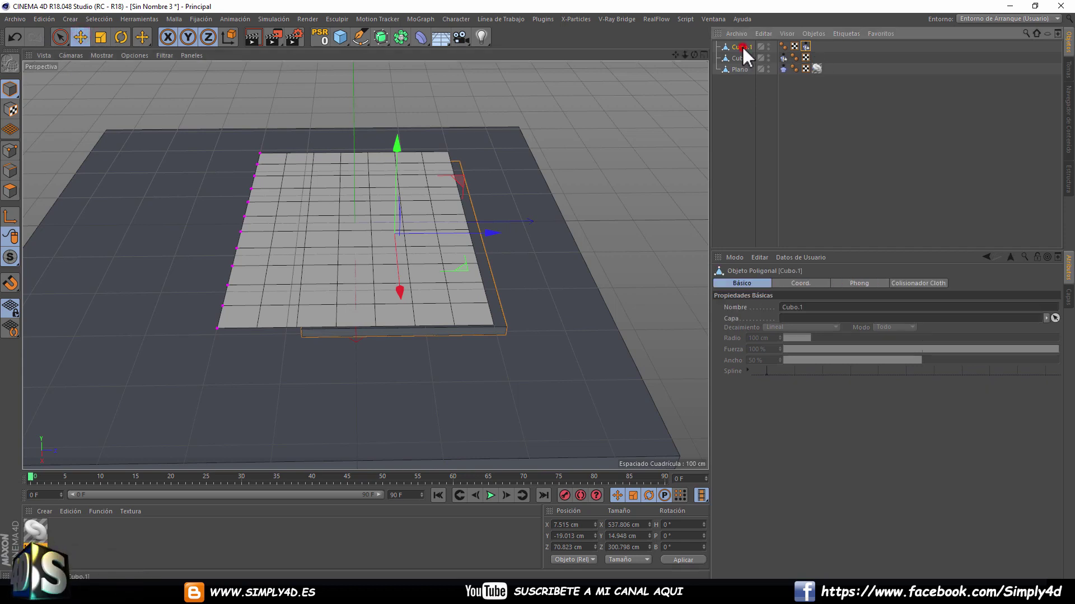
Raise Cubo.1 during playback, then lower the ground Cubo and shift Cubo.1 along Z.
click(489, 495)
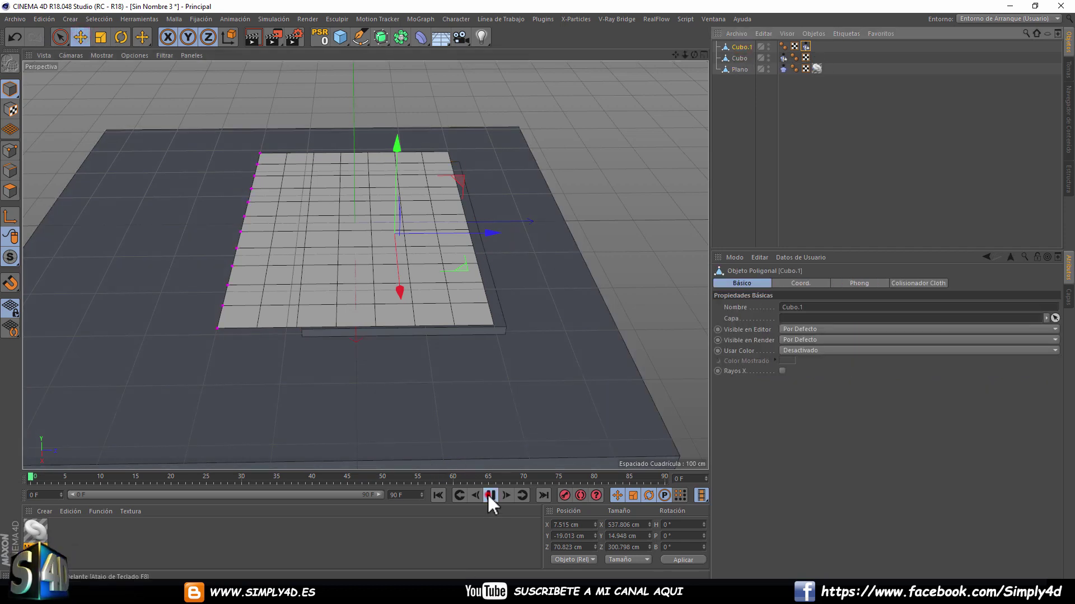
click(81, 36)
mouse_move(465, 220)
mouse_down()
mouse_move(431, 162)
mouse_move(463, 212)
mouse_move(435, 247)
mouse_move(426, 207)
mouse_move(374, 279)
mouse_move(413, 221)
mouse_up()
click(439, 495)
click(520, 410)
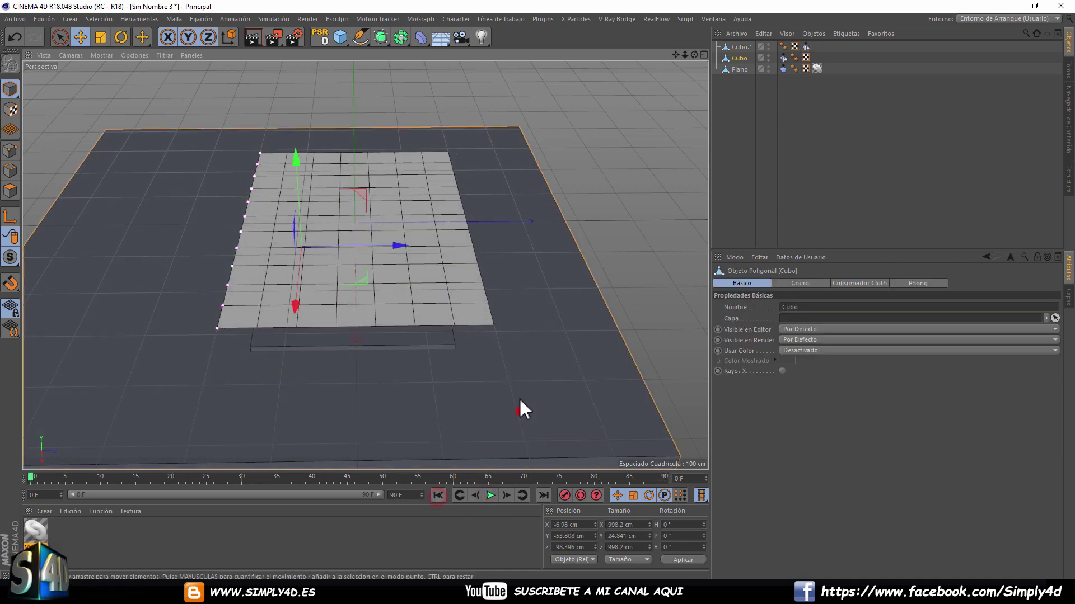
drag(297, 165, 303, 203)
click(408, 344)
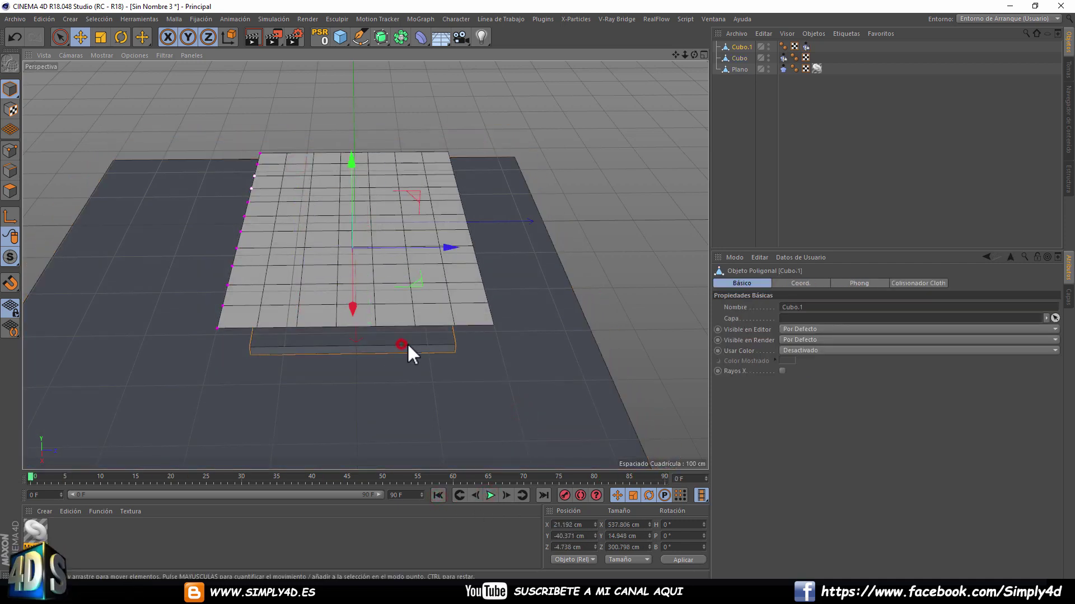
drag(458, 252, 485, 251)
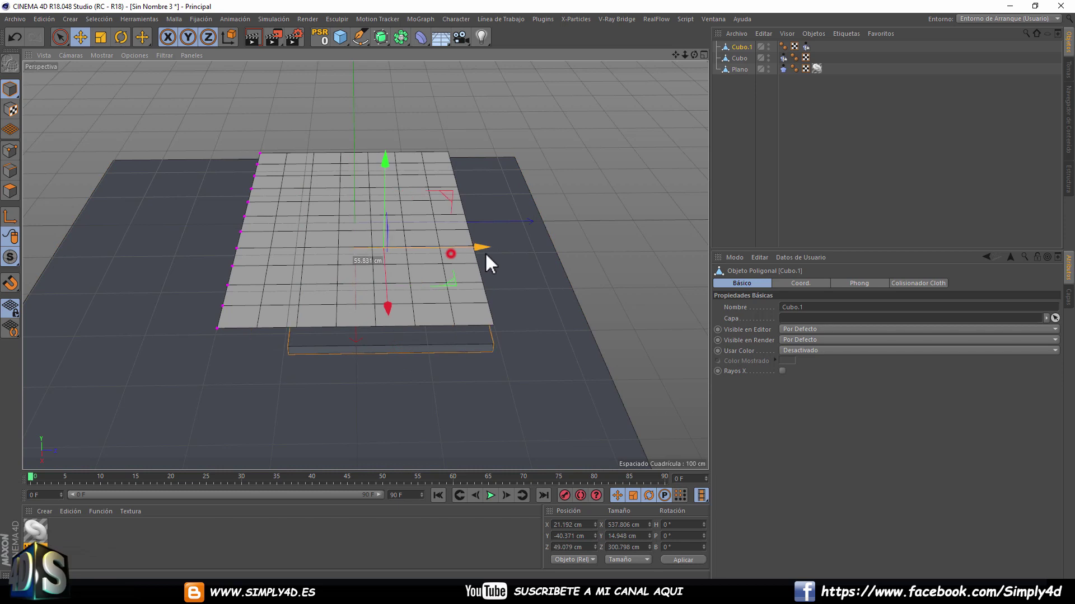
Set the animation end frame to 5000 and extend the preview range.
click(490, 495)
double_click(404, 494)
text(5)
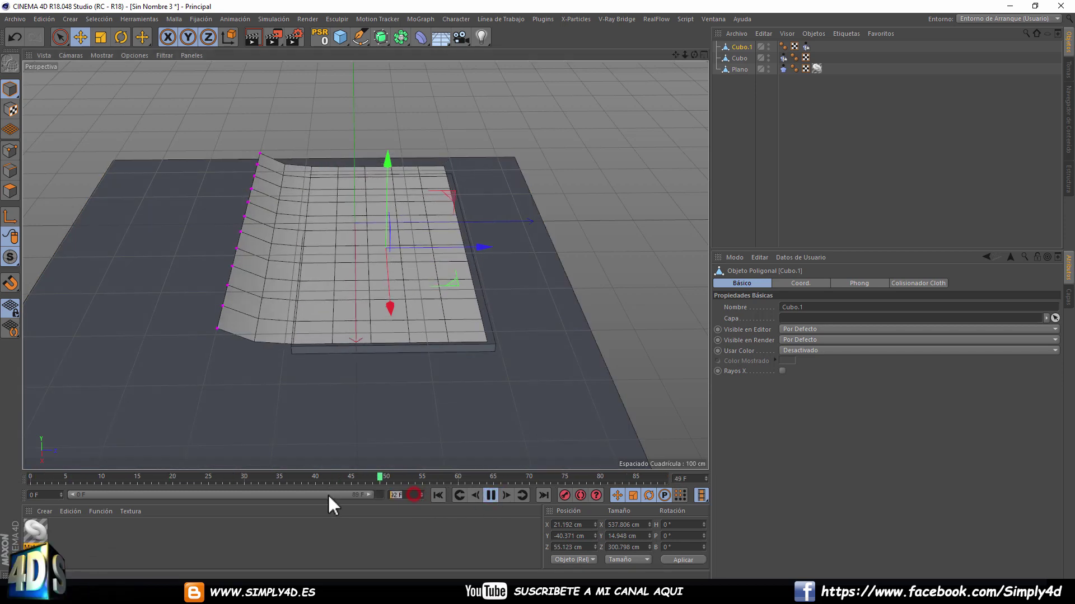
text(000)
key(Return)
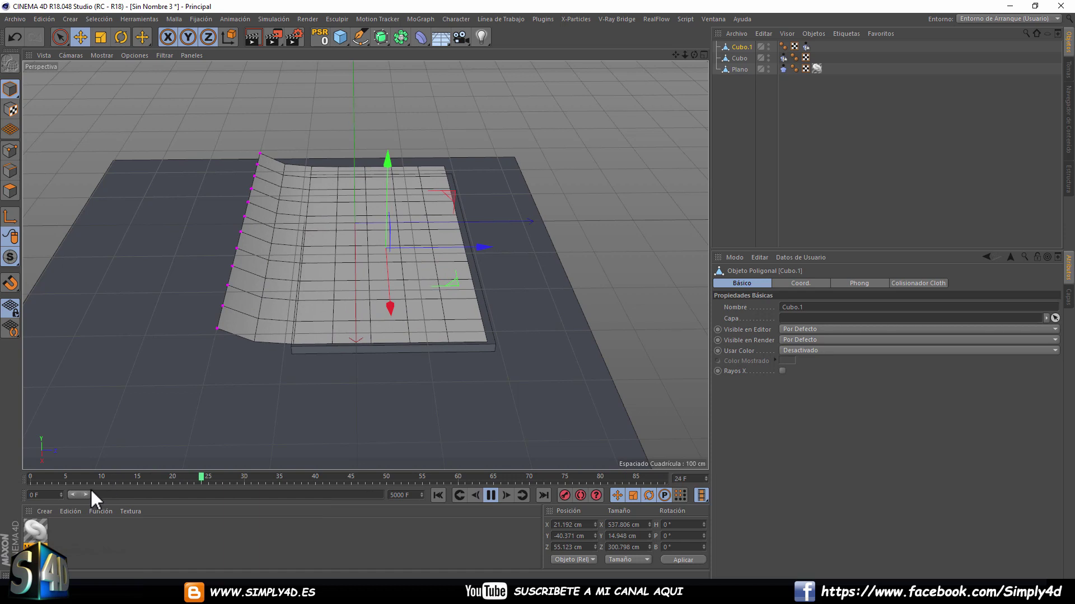
drag(317, 494, 358, 495)
Push Cubo.1 through the cloth during playback, then delete Cubo.1 and rewind to frame 0.
mouse_move(386, 170)
mouse_down()
mouse_move(321, 213)
mouse_move(407, 269)
mouse_move(238, 283)
mouse_move(384, 223)
mouse_move(233, 146)
mouse_move(375, 270)
mouse_up()
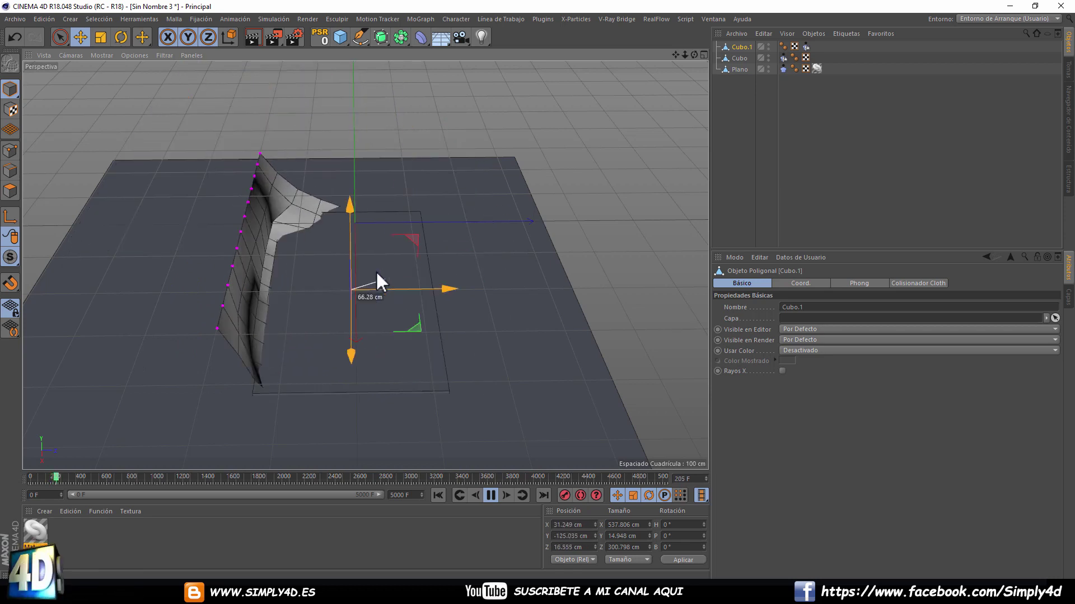
middle_click(341, 204)
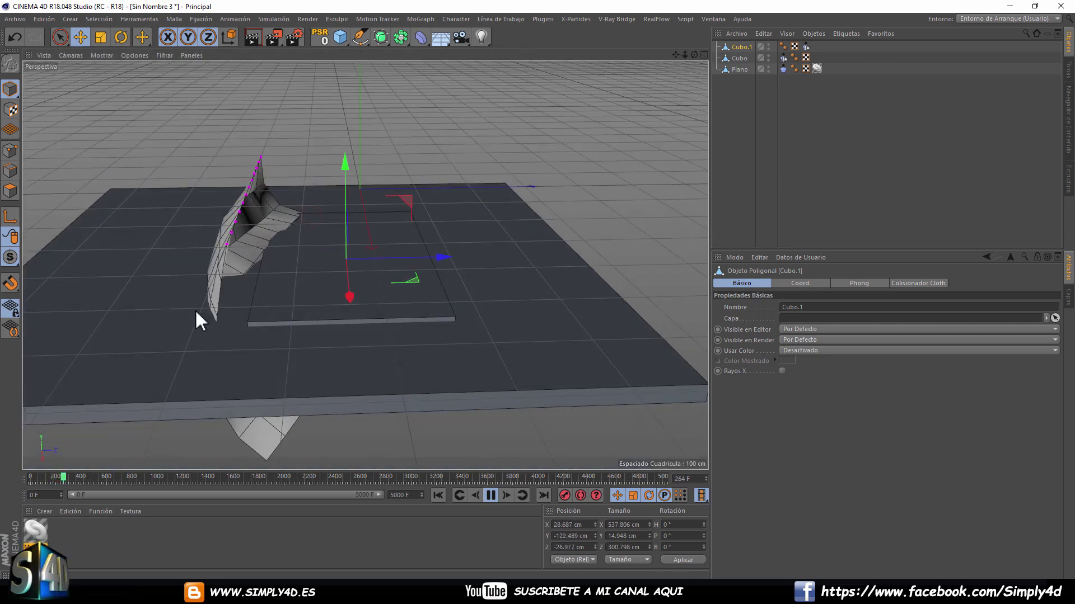
mouse_move(324, 285)
mouse_down()
mouse_move(391, 97)
mouse_move(103, 149)
mouse_move(85, 267)
mouse_move(452, 267)
mouse_move(396, 278)
mouse_move(415, 284)
mouse_up()
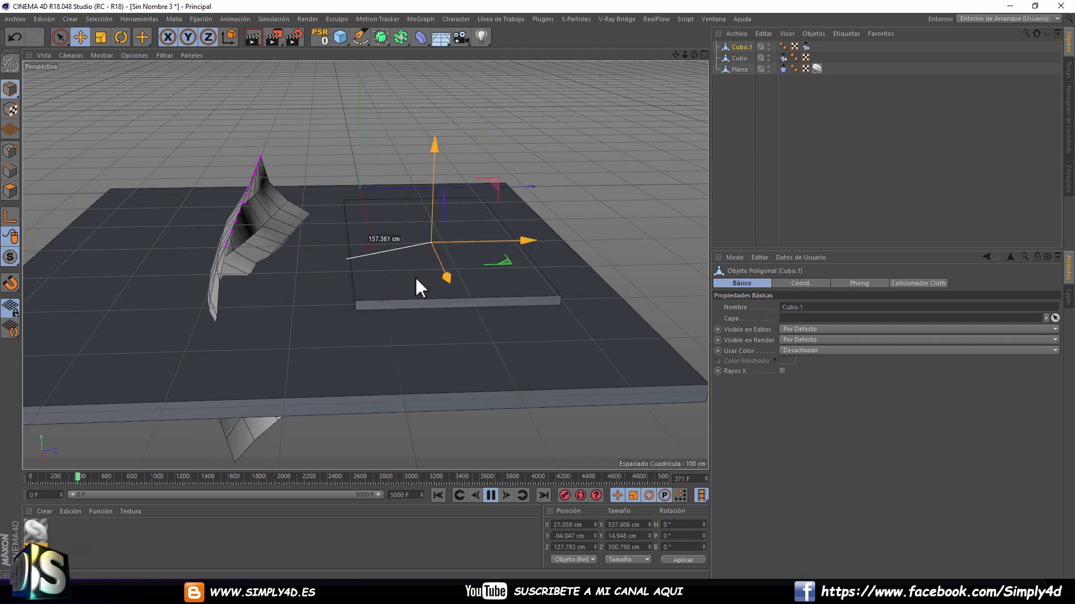
click(438, 495)
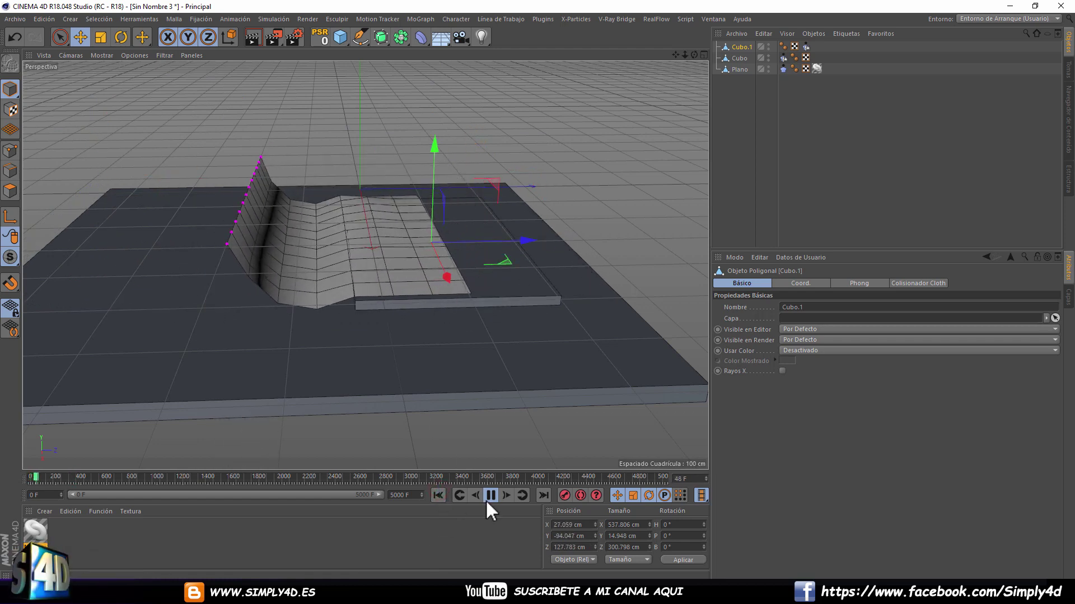
click(437, 494)
click(490, 496)
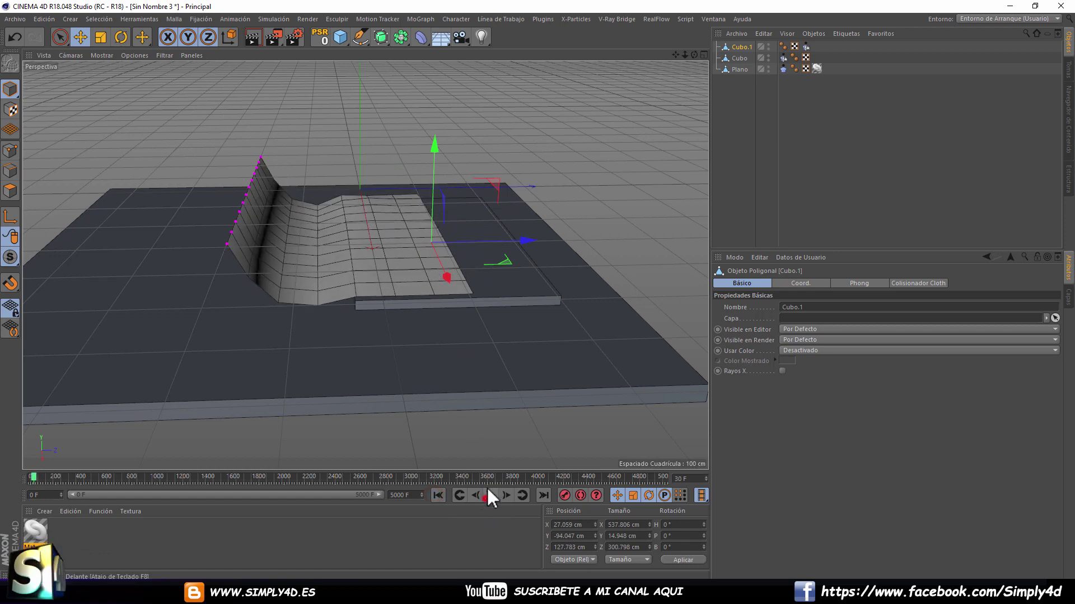
key(Delete)
click(438, 494)
Add a +X-oriented cylinder about 651 cm long at the plane's right edge.
mouse_move(386, 327)
alt+mouse_down()
mouse_move(418, 258)
mouse_move(397, 66)
alt+mouse_up()
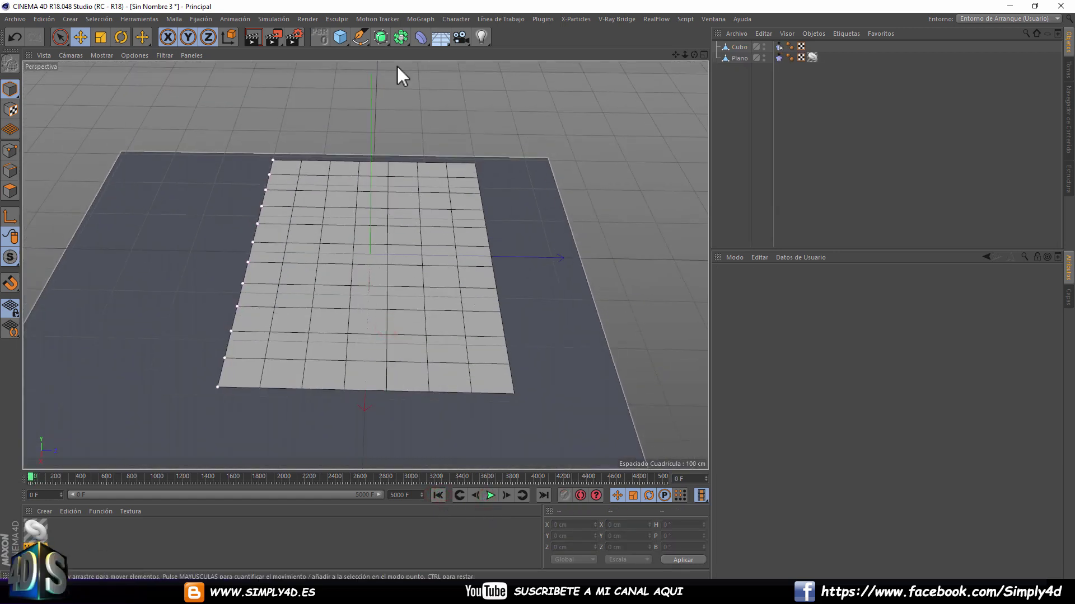
click(345, 36)
click(644, 53)
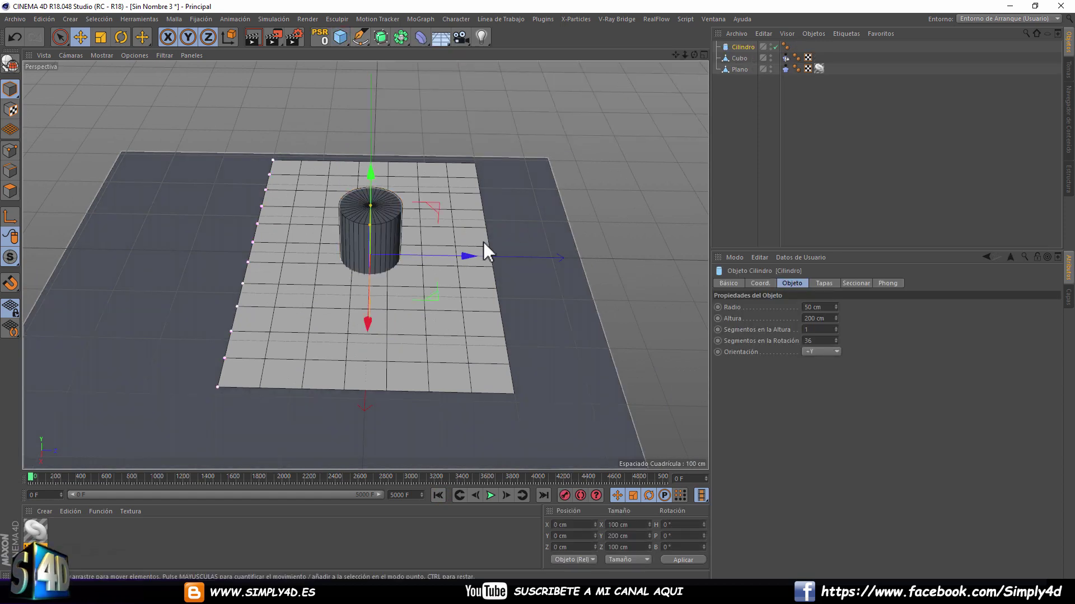
click(821, 351)
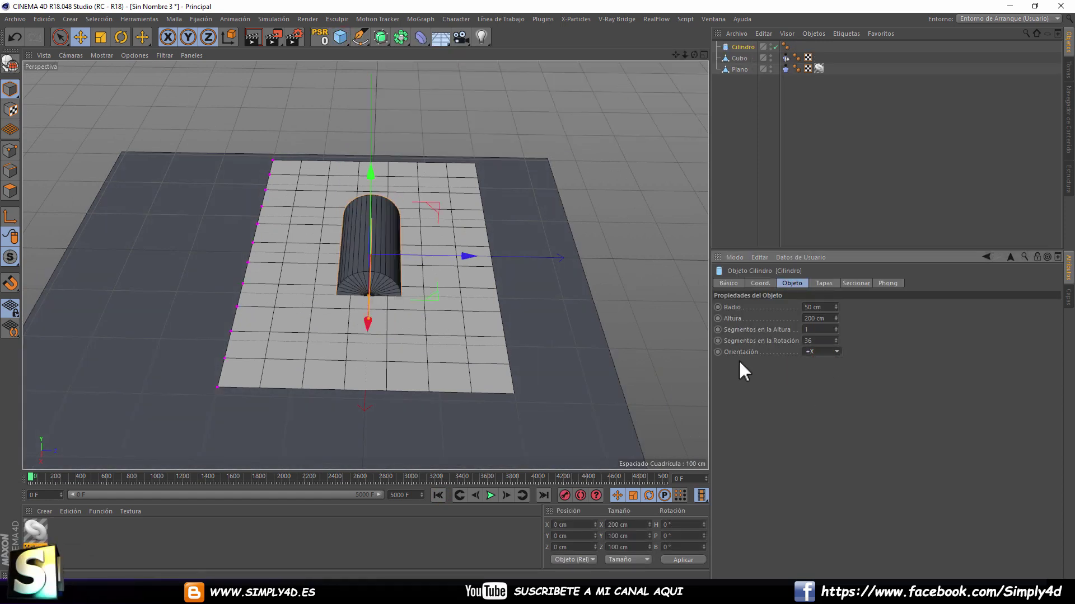
mouse_move(365, 339)
mouse_down()
mouse_move(358, 382)
mouse_move(381, 370)
mouse_up()
drag(430, 252, 586, 244)
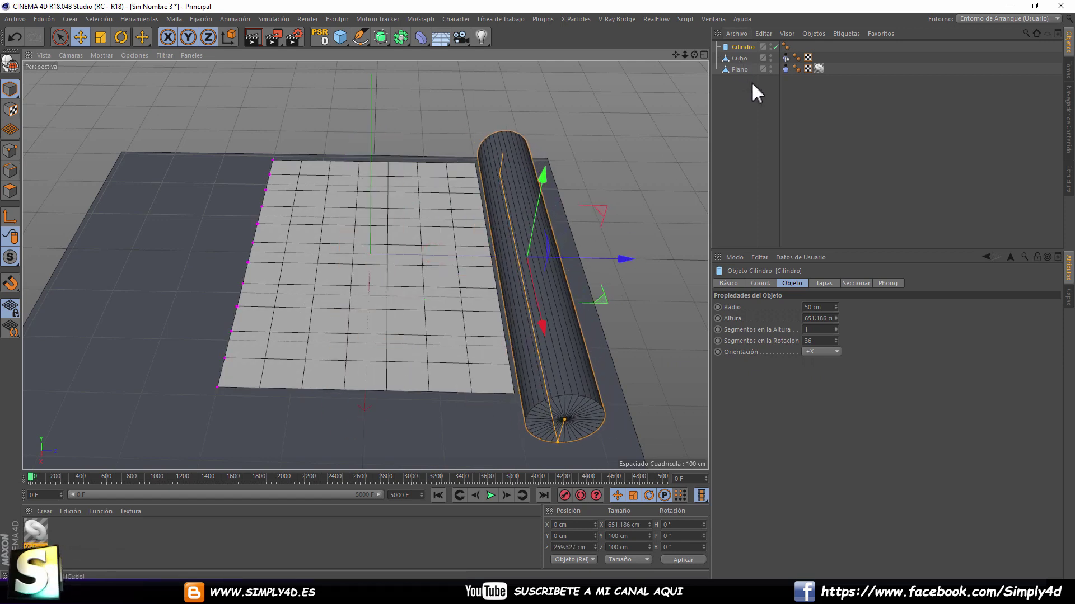
Select Plano's edge points with the Selección Directa brush at radius 31.
click(740, 69)
click(11, 150)
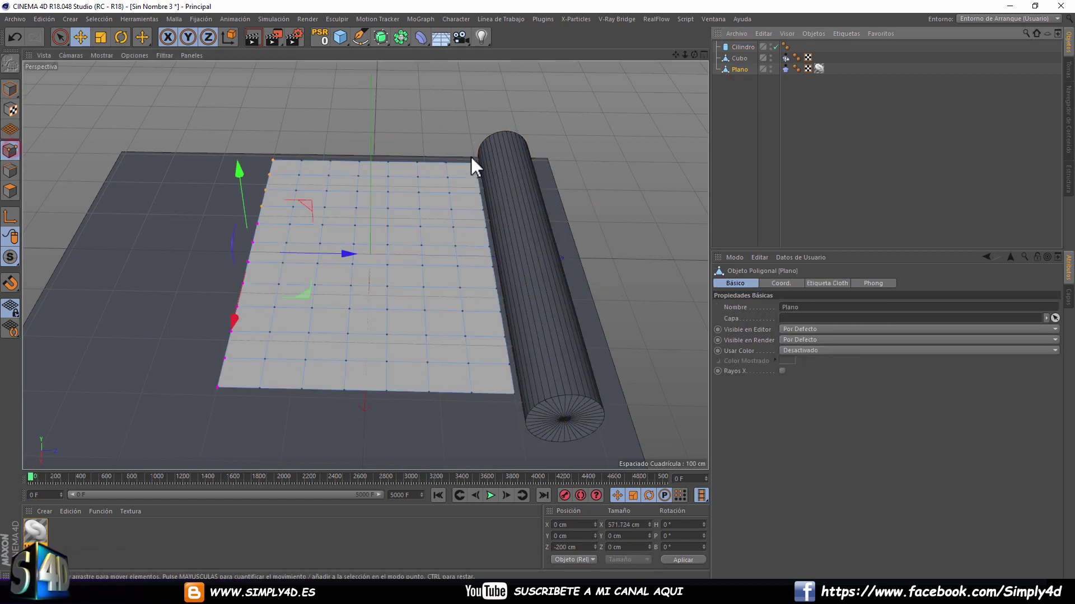
drag(65, 36, 88, 52)
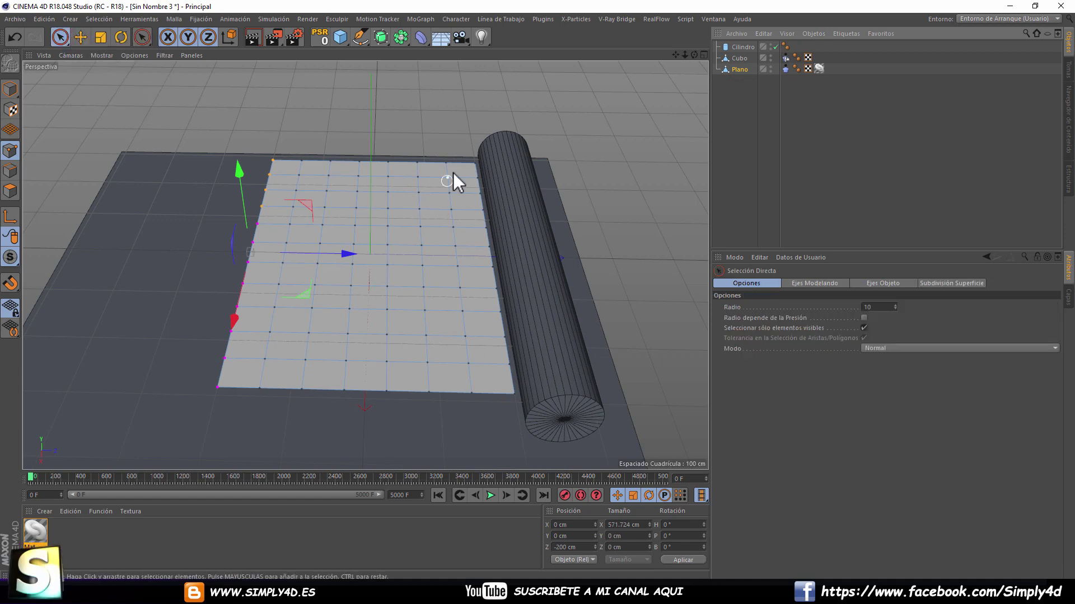
middle_drag(472, 141, 477, 143)
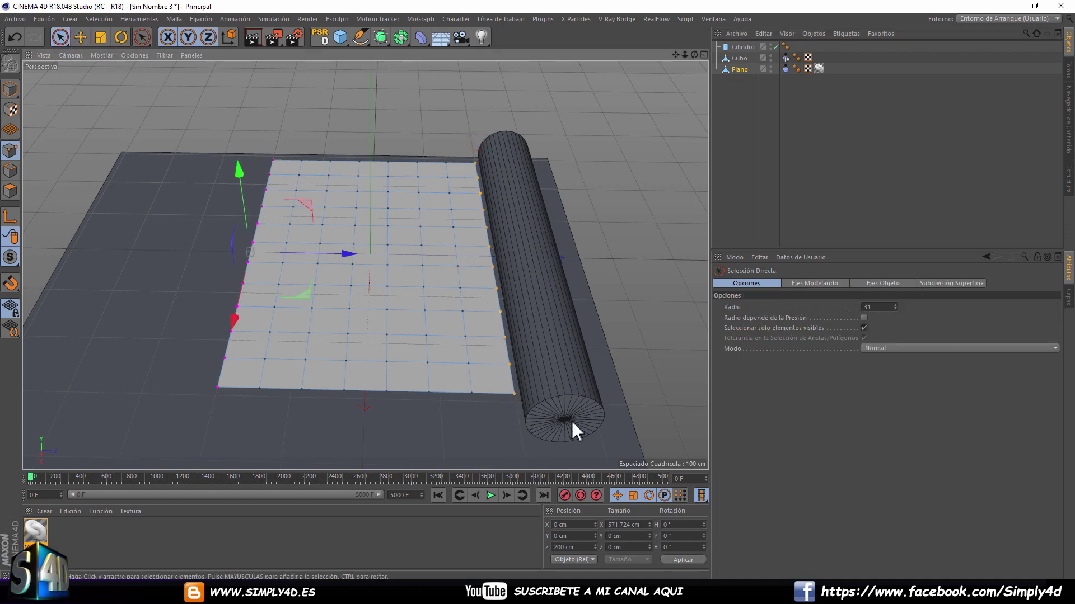
Add a Ceñir Cloth belt tag to Plano, assign the edge points, and test-play.
click(735, 69)
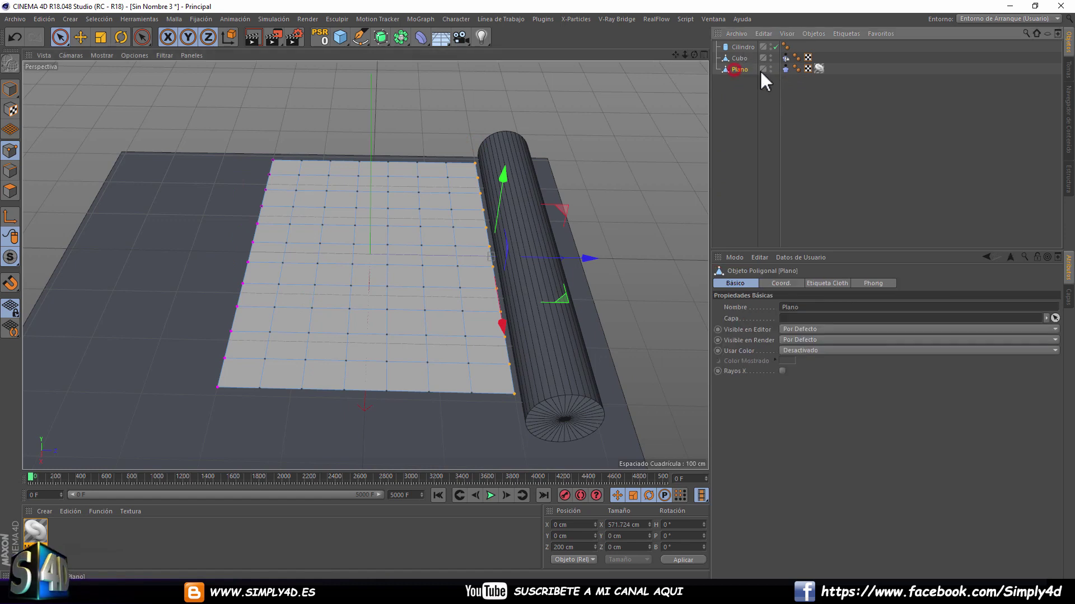
right_click(737, 71)
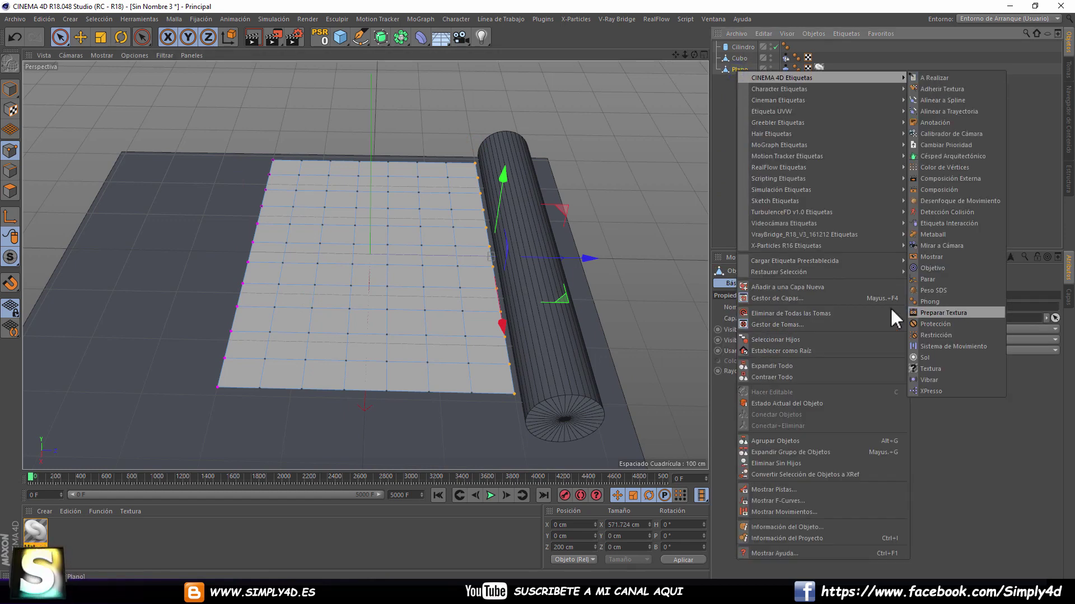
mouse_move(781, 189)
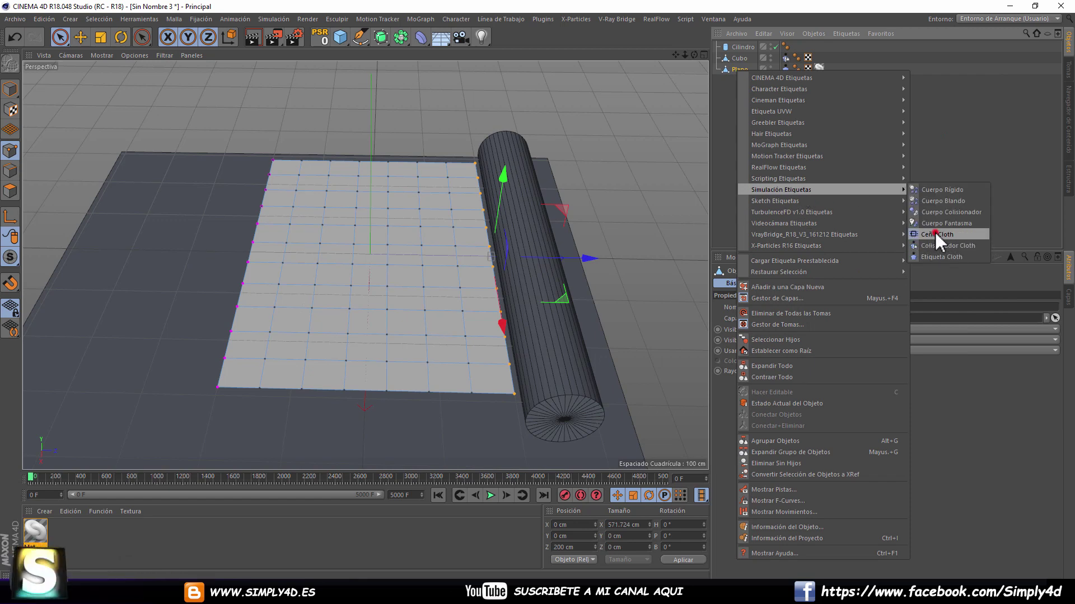
click(935, 234)
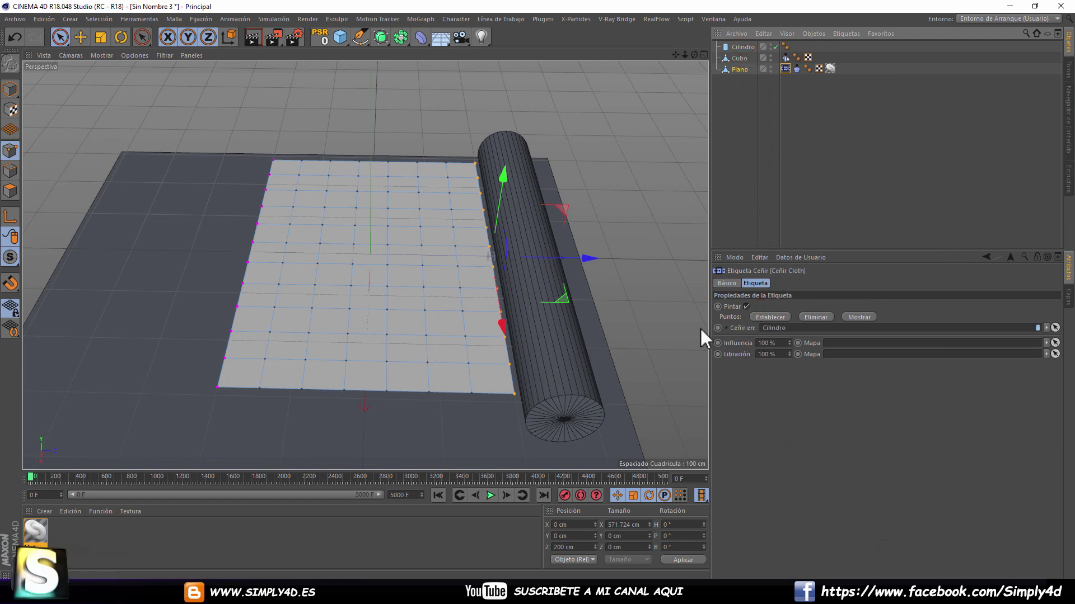
click(771, 316)
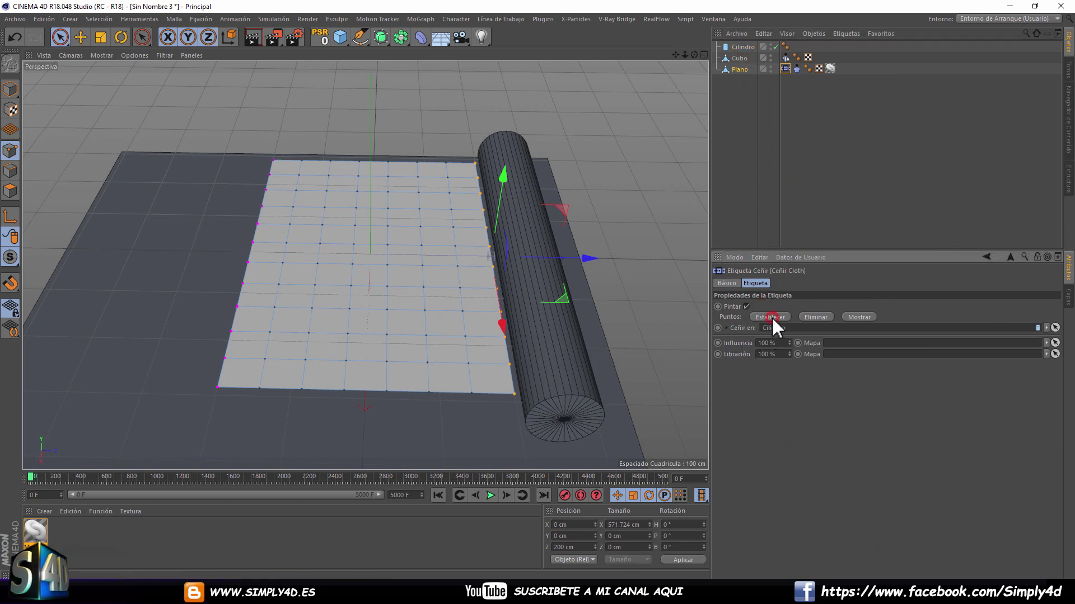
click(492, 493)
click(440, 495)
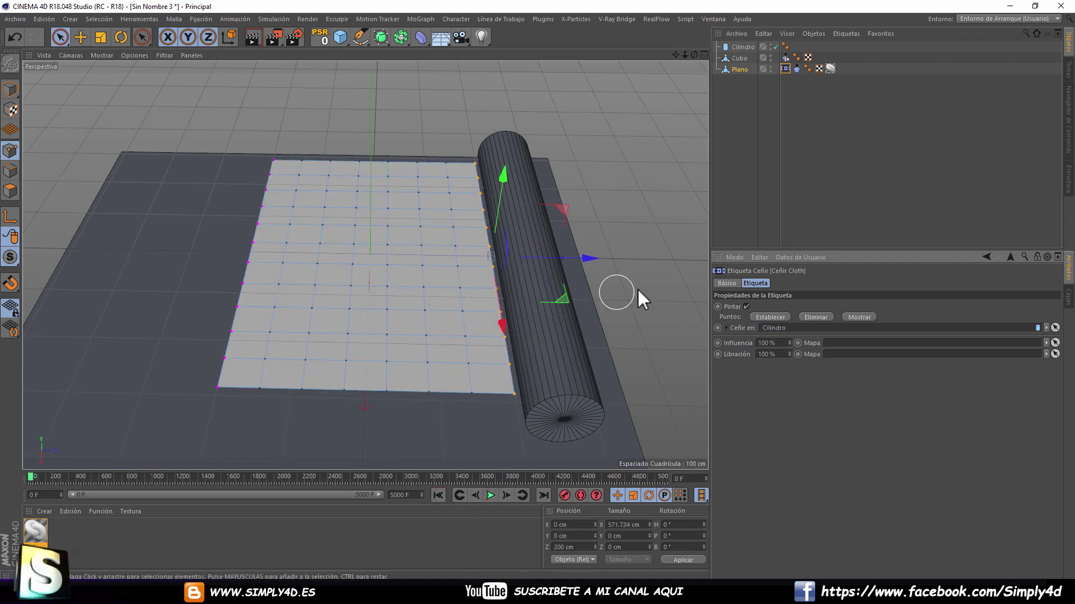
Make Cilindro editable and re-assign the belt tag's edge points to it.
click(743, 47)
click(15, 64)
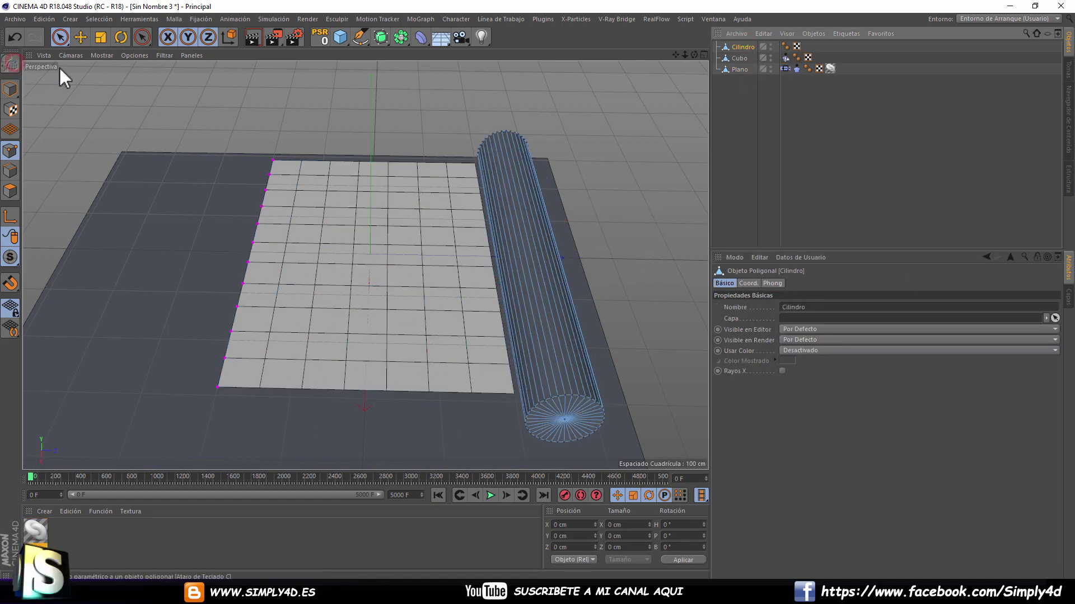
click(785, 68)
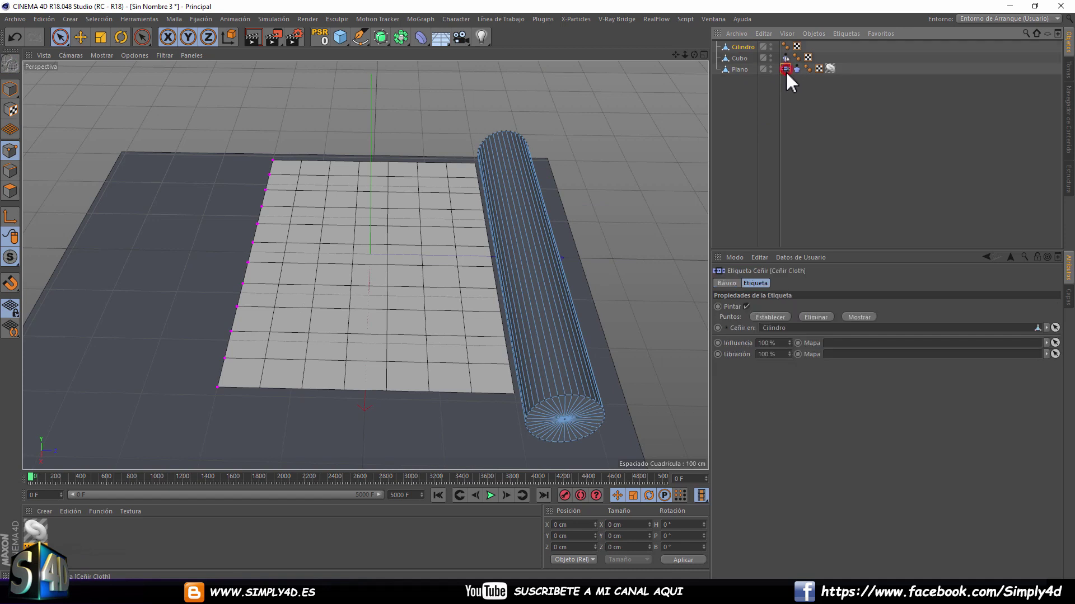
click(771, 316)
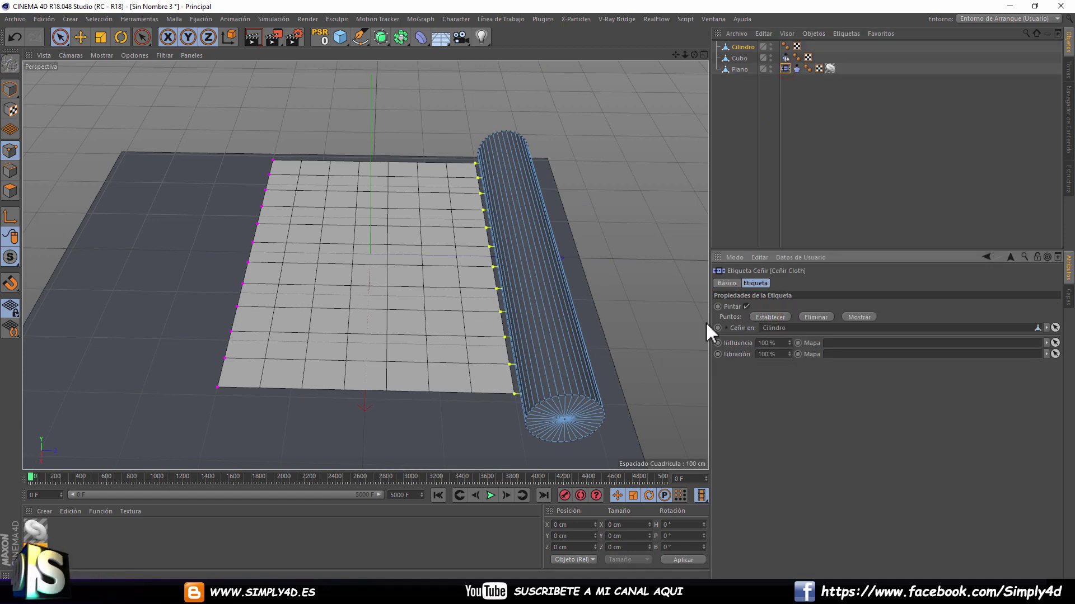
In the Right view, drag the cylinder up and back to about Y 37.82, Z -543.302 cm.
scroll(514, 369, up, 2)
scroll(514, 370, up, 3)
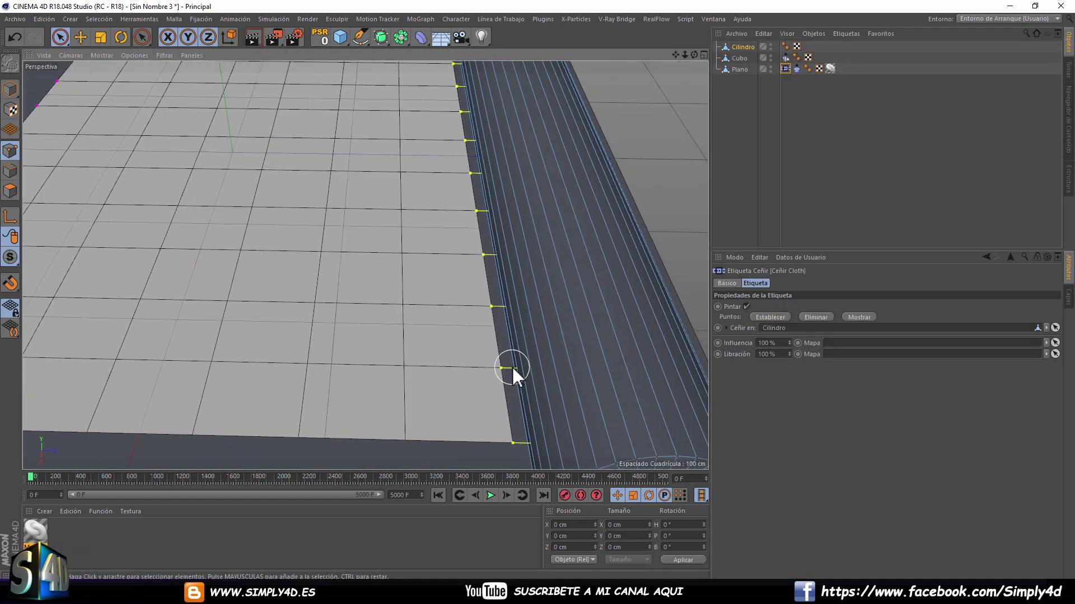
scroll(532, 375, down, 3)
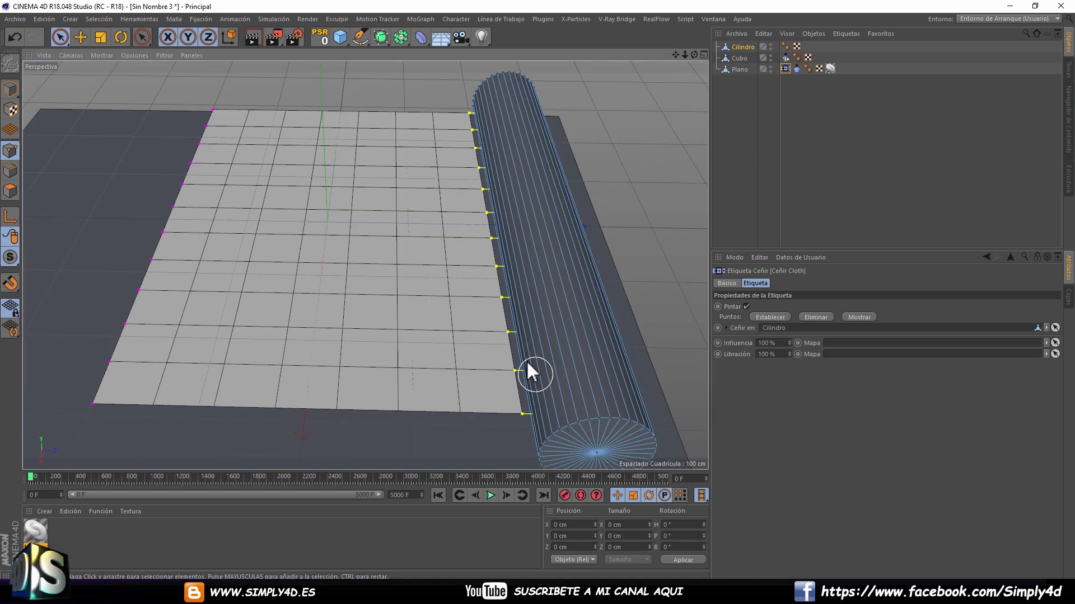
scroll(523, 347, down, 2)
scroll(520, 331, down, 1)
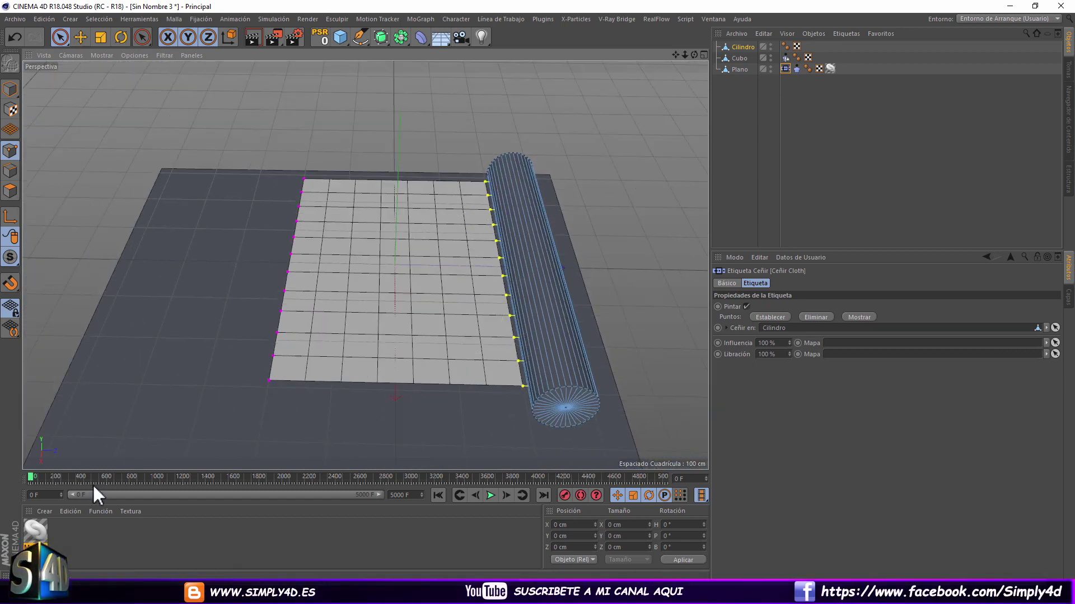
middle_click(493, 297)
middle_click(331, 358)
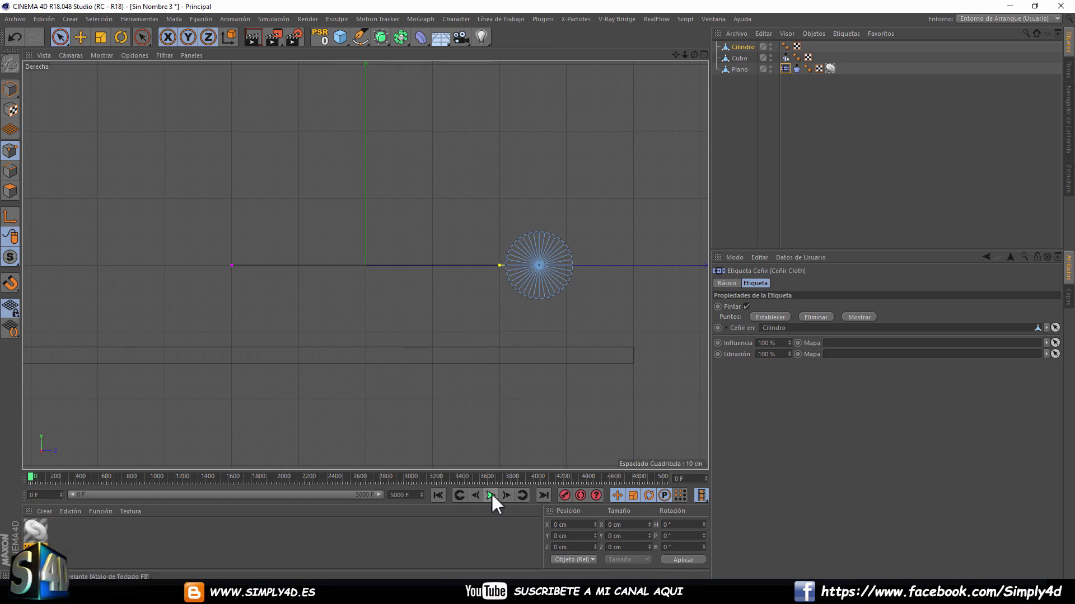
click(735, 44)
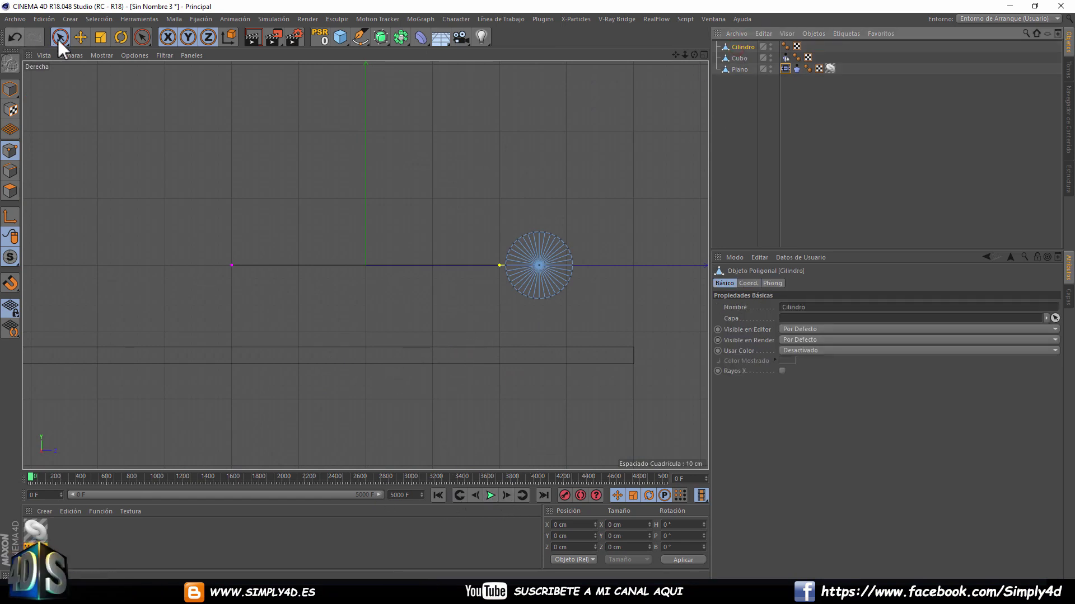
key(Return)
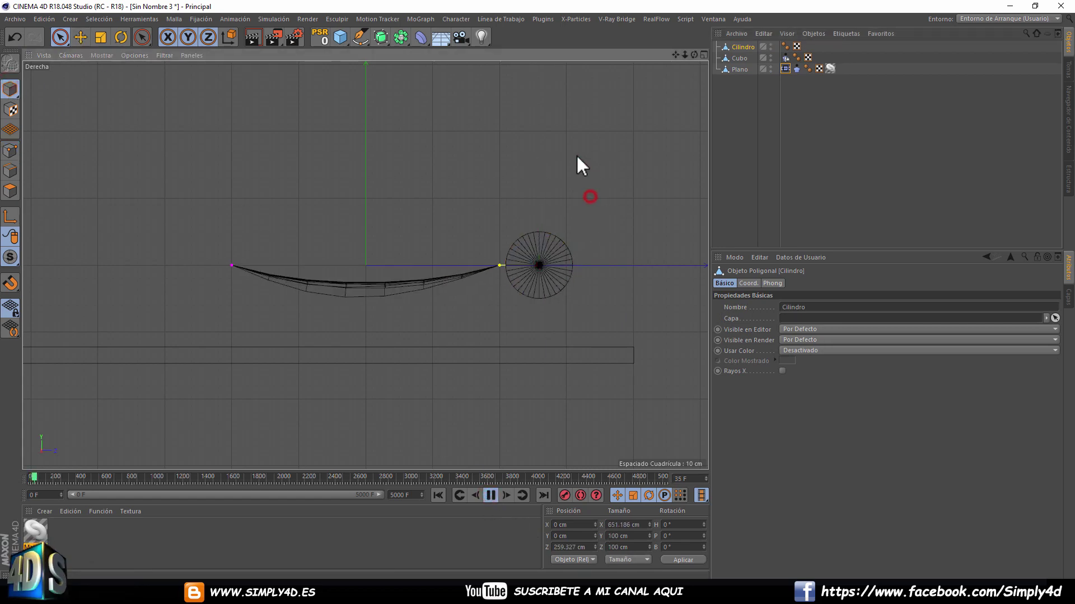
scroll(563, 234, down, 3)
scroll(583, 318, down, 3)
scroll(584, 320, down, 1)
mouse_move(627, 264)
mouse_down()
mouse_move(514, 180)
mouse_move(415, 267)
mouse_move(453, 216)
mouse_move(584, 201)
mouse_move(648, 265)
mouse_move(654, 249)
mouse_move(620, 202)
mouse_move(583, 182)
mouse_move(464, 188)
mouse_move(427, 219)
mouse_move(421, 256)
mouse_move(175, 204)
mouse_up()
In Perspective view, move the cylinder toward the plane's centre and hide it in the editor.
middle_click(419, 230)
middle_click(263, 190)
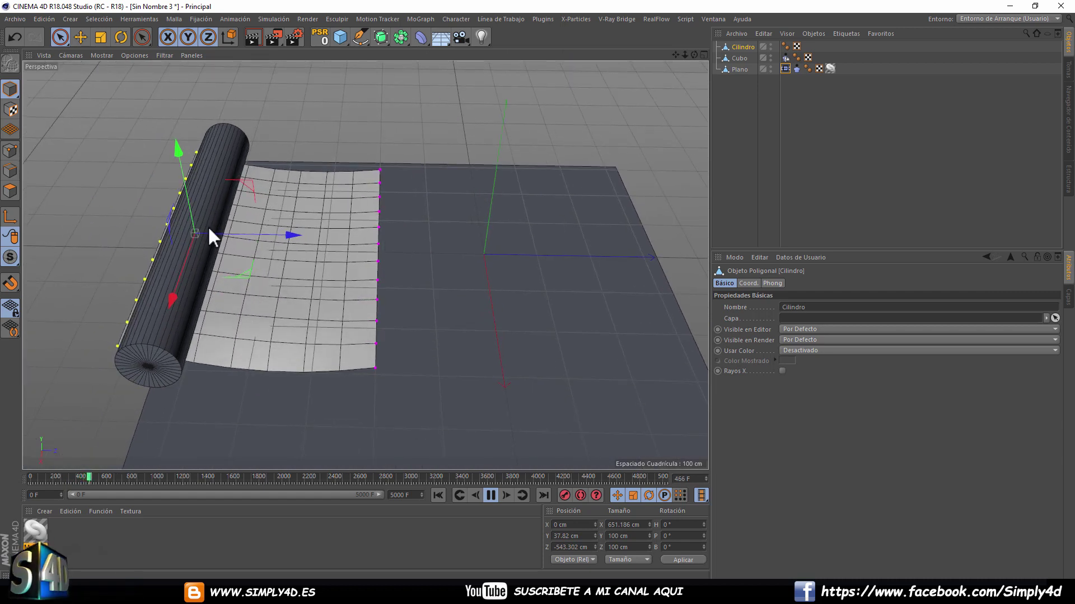
mouse_move(242, 192)
mouse_down()
mouse_move(276, 132)
mouse_move(519, 115)
mouse_move(639, 142)
mouse_move(704, 192)
mouse_up()
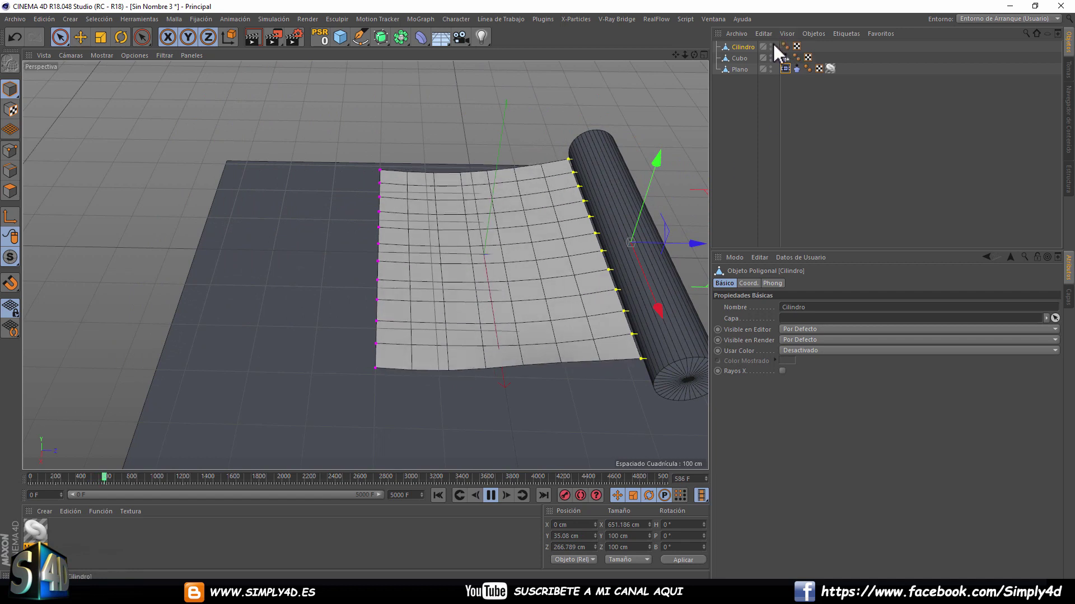
double_click(770, 45)
Move the hidden cylinder far left and back, flipping the page to about Y 20.921, Z -536.641.
mouse_move(691, 230)
alt+middle_down()
mouse_move(667, 239)
mouse_move(612, 222)
alt+middle_up()
click(619, 204)
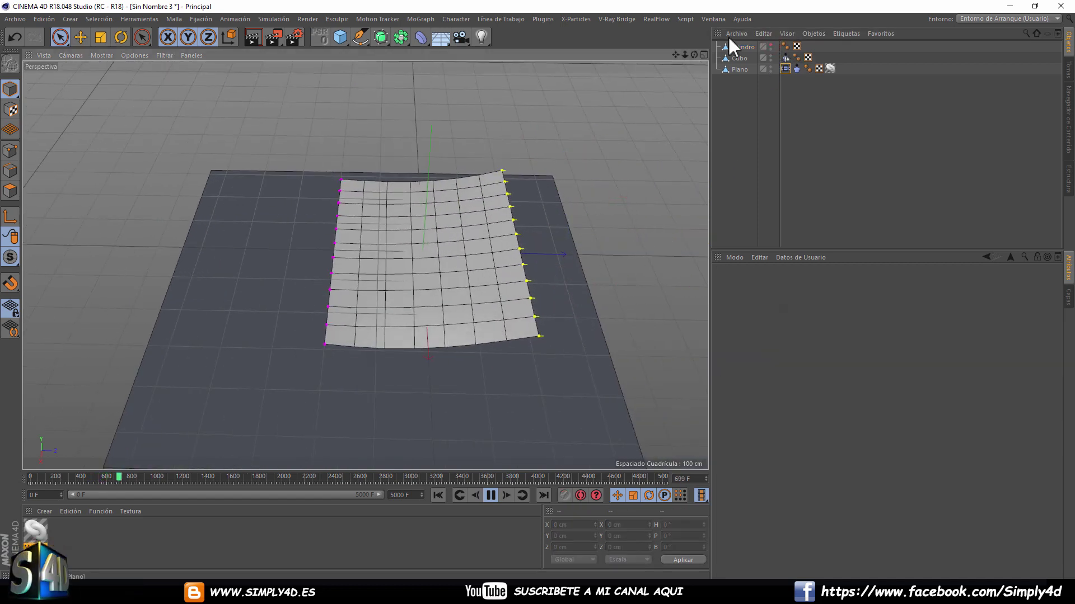
click(739, 47)
mouse_move(619, 190)
mouse_down()
mouse_move(281, 132)
mouse_move(232, 205)
mouse_up()
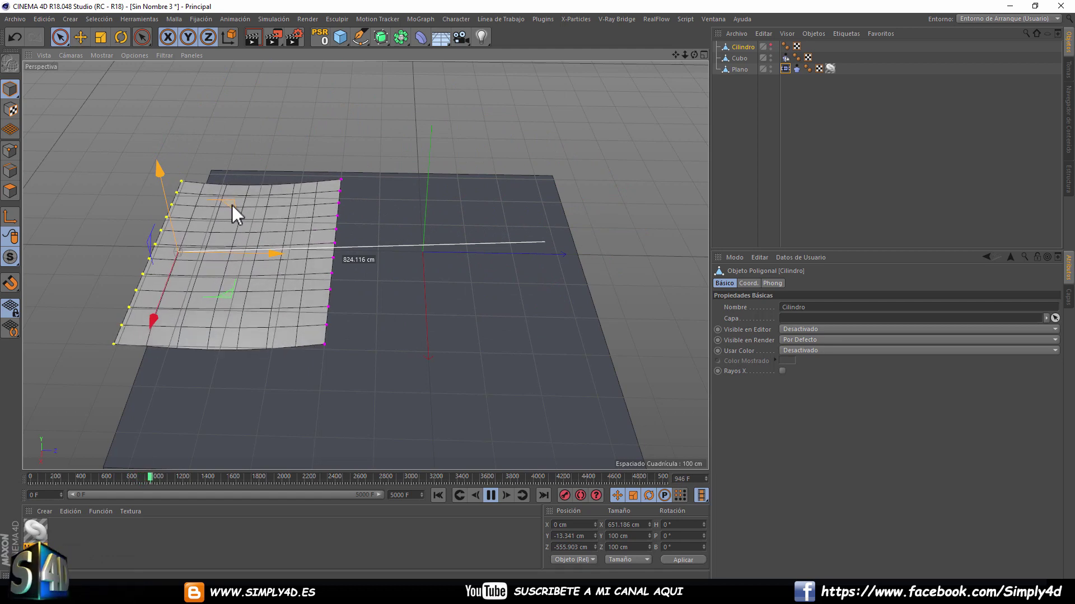
mouse_move(232, 205)
mouse_down()
mouse_move(261, 170)
mouse_move(331, 151)
mouse_move(483, 158)
mouse_move(627, 195)
mouse_move(430, 114)
mouse_move(253, 118)
mouse_move(234, 193)
mouse_move(236, 182)
mouse_move(241, 210)
mouse_move(237, 192)
mouse_up()
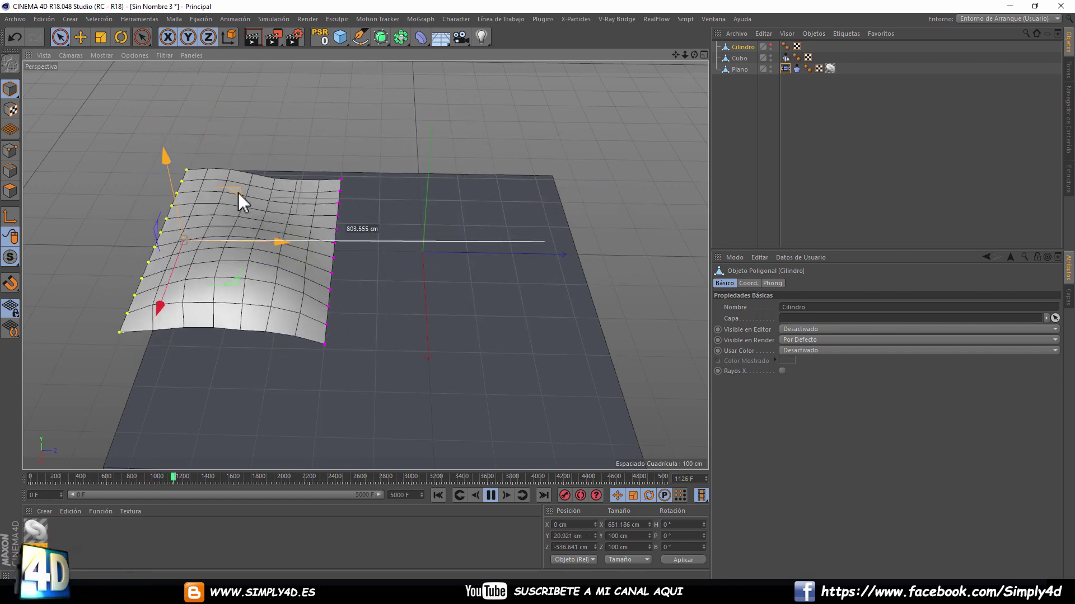
Lower the cloth tag's Flexión to 8% and move the cylinder back to the page's right edge.
click(796, 69)
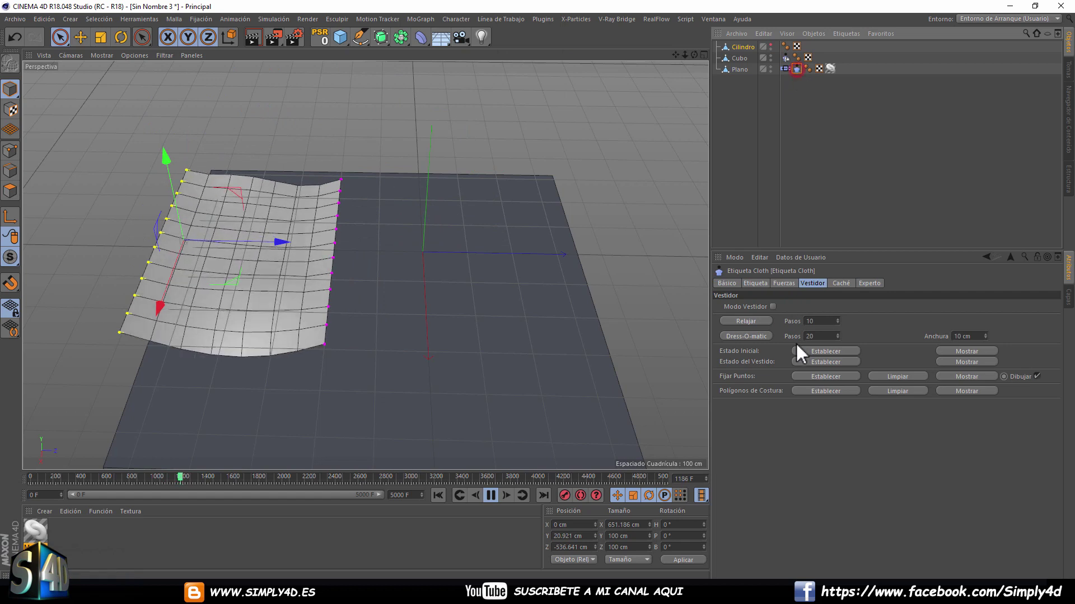
click(785, 283)
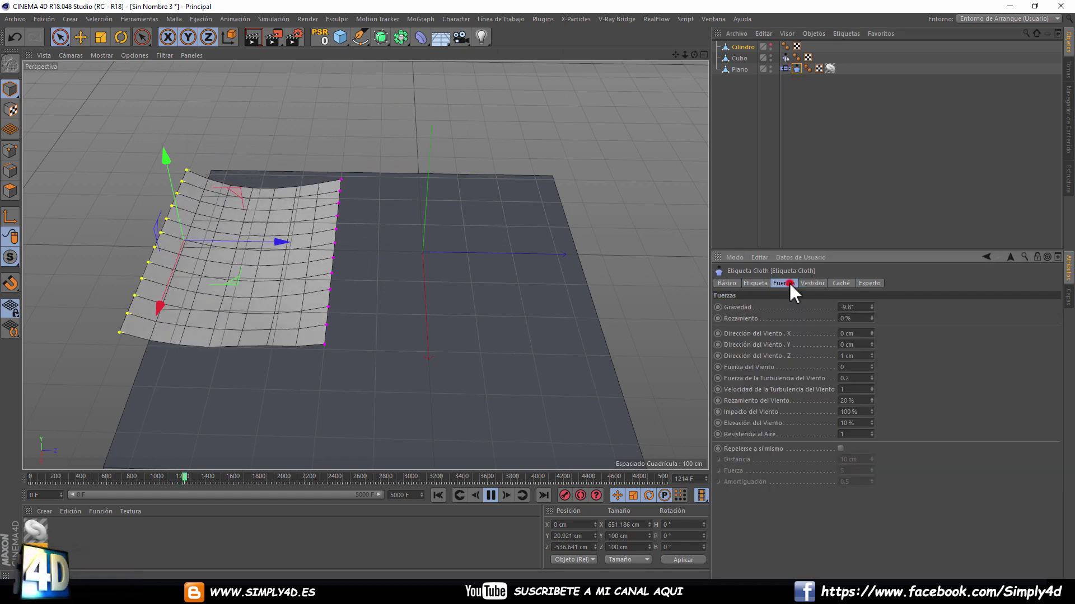
click(756, 283)
drag(800, 333, 799, 386)
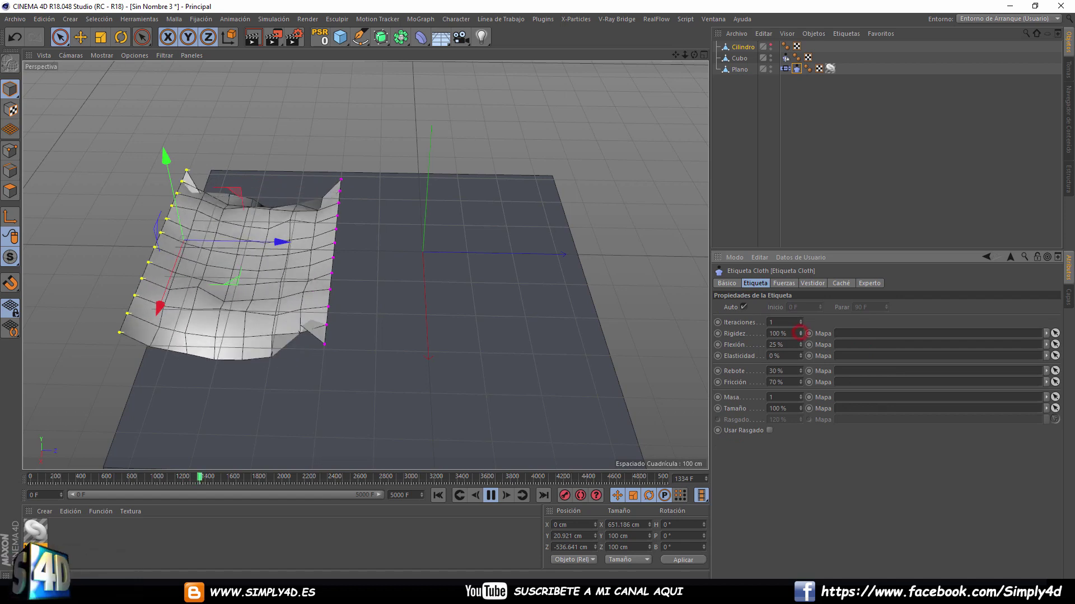
drag(801, 342, 801, 358)
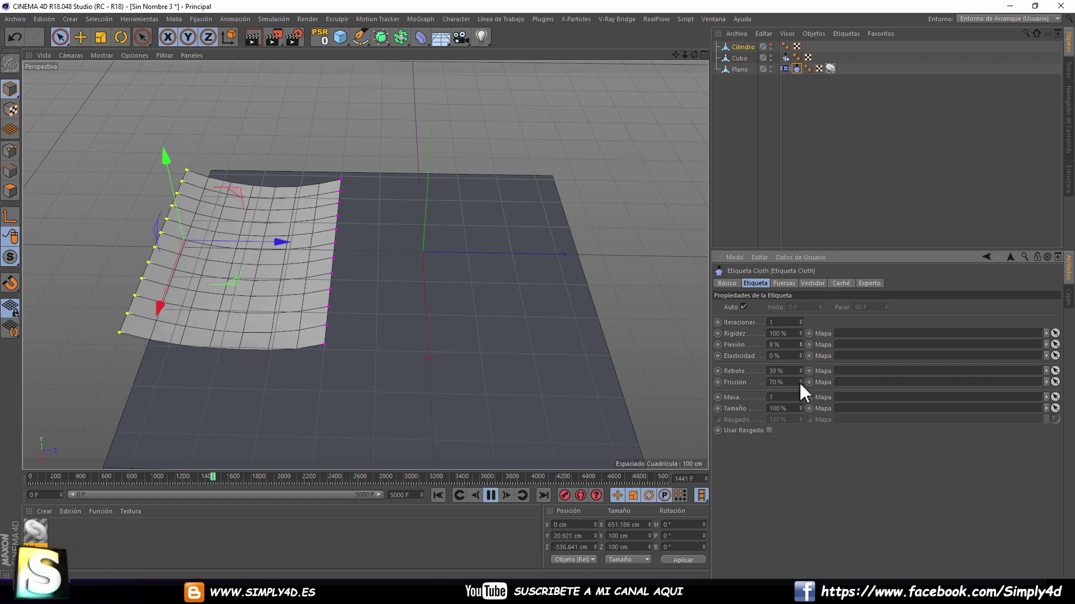
click(748, 47)
mouse_move(228, 196)
mouse_down()
mouse_move(361, 175)
mouse_move(392, 87)
mouse_move(276, 130)
mouse_move(223, 180)
mouse_move(241, 120)
mouse_move(424, 88)
mouse_move(660, 169)
mouse_move(629, 219)
mouse_move(600, 219)
mouse_up()
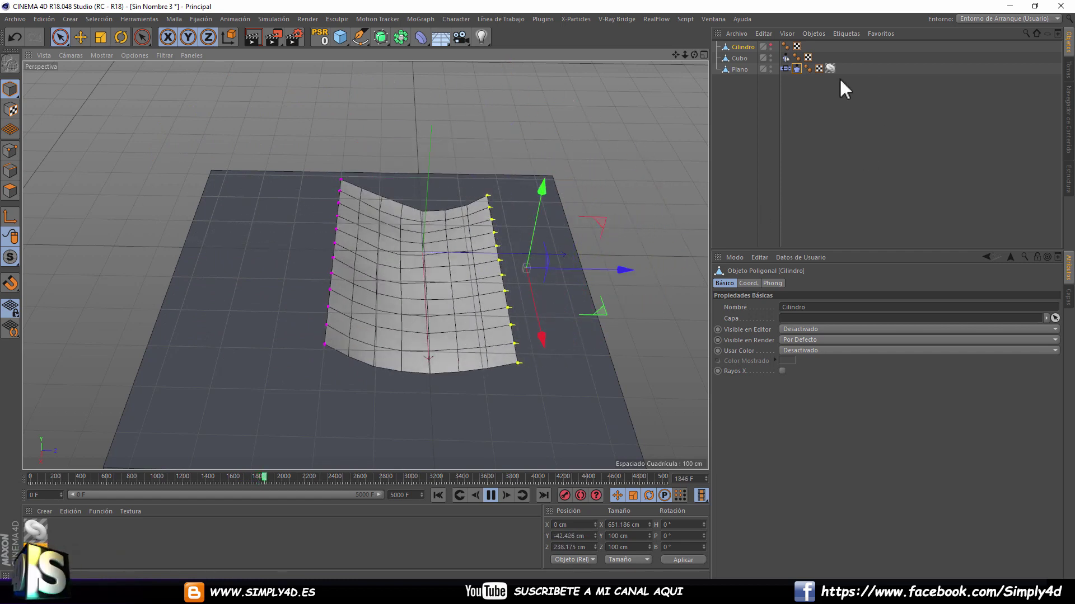
Deselect the cylinder, show the desktop, and open hojas de libro.mov in VLC.
click(735, 134)
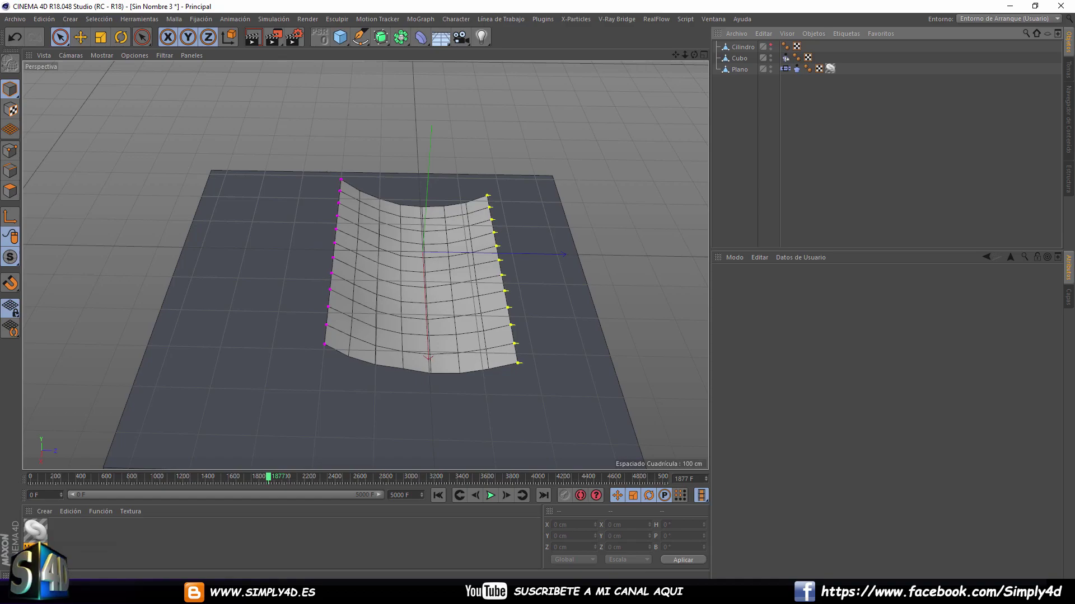
key(super+d)
double_click(295, 115)
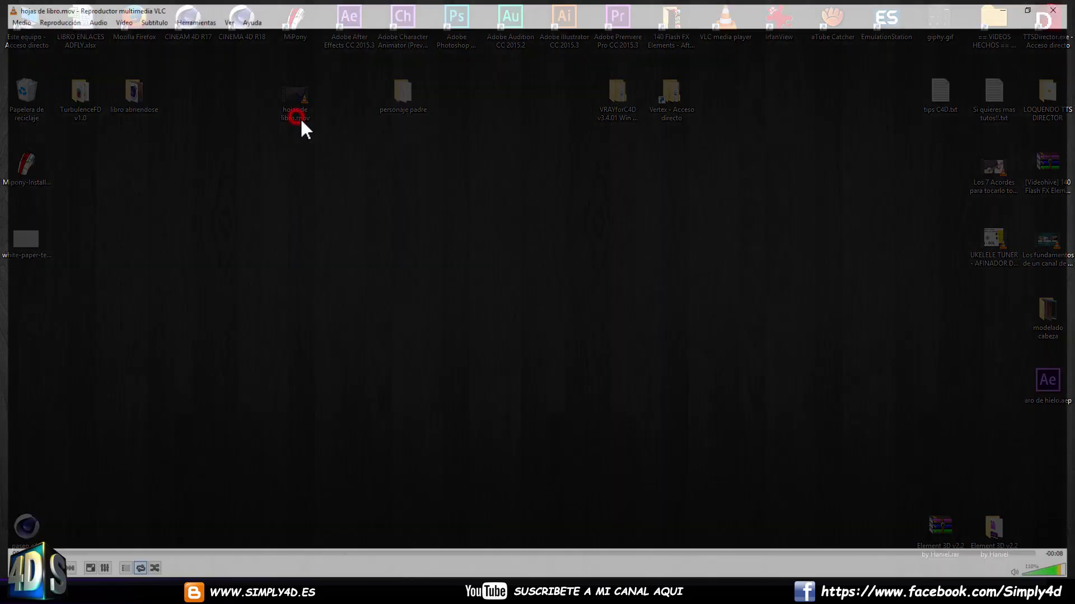